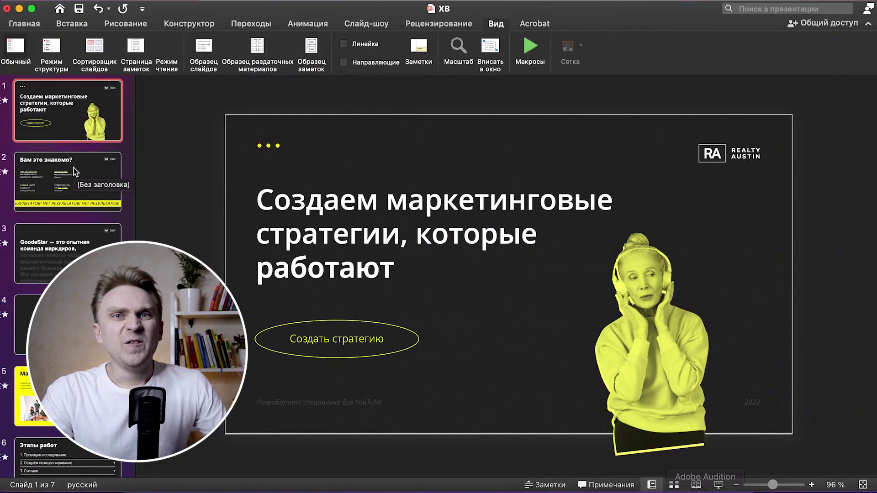
Browse the deck through the starburst, MateStrat, Этапы работ and final request-a-strategy slides.
key("Down")
key("Down")
key("Down")
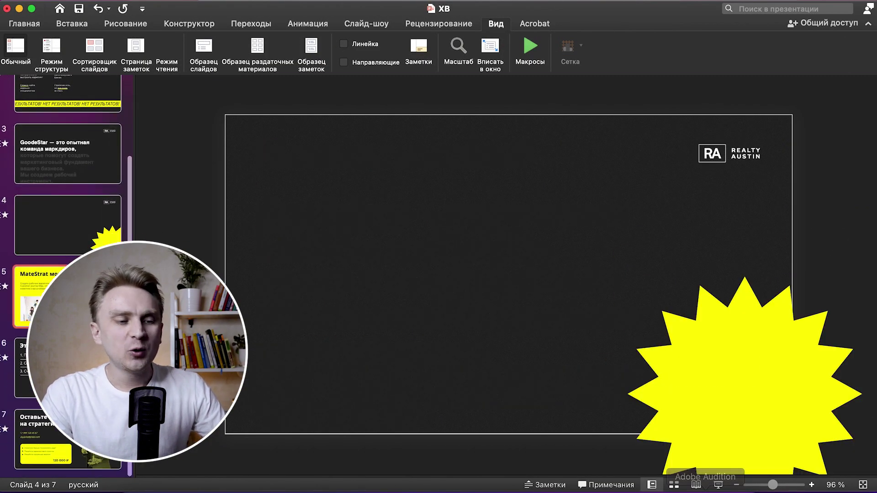
key("Down")
key("Down")
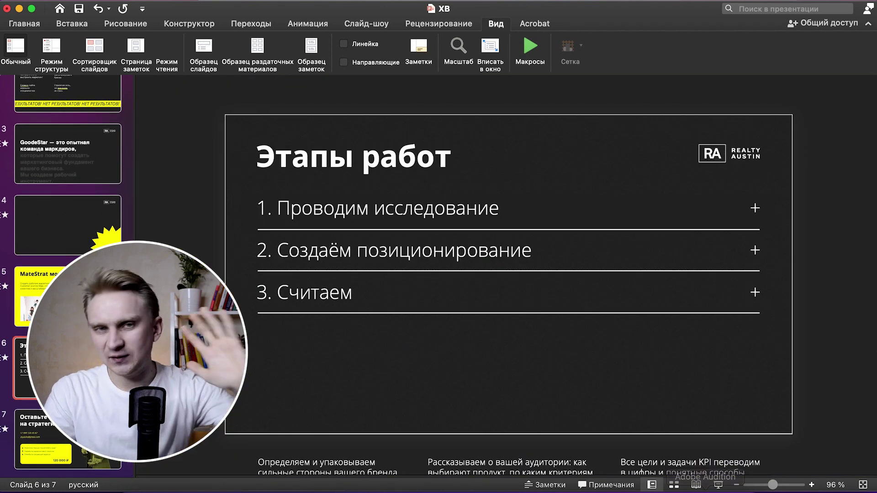
scroll(67, 274, "up", 3)
left_click(69, 324)
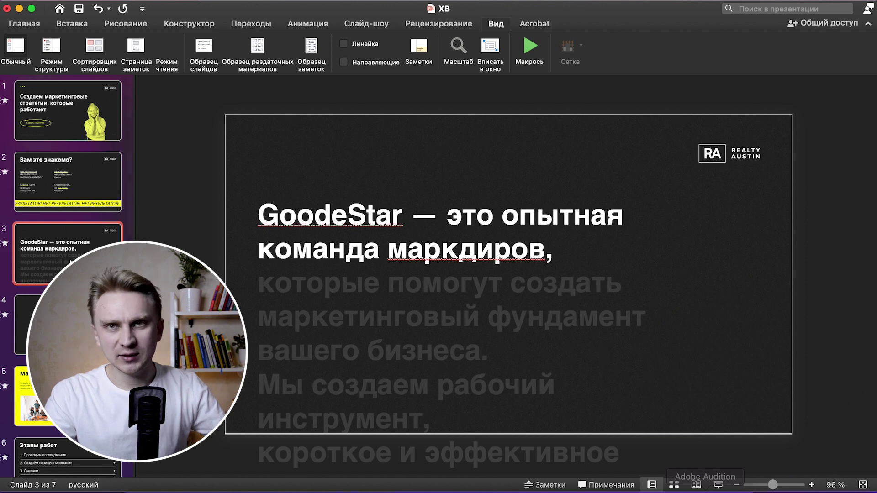
left_click(68, 201)
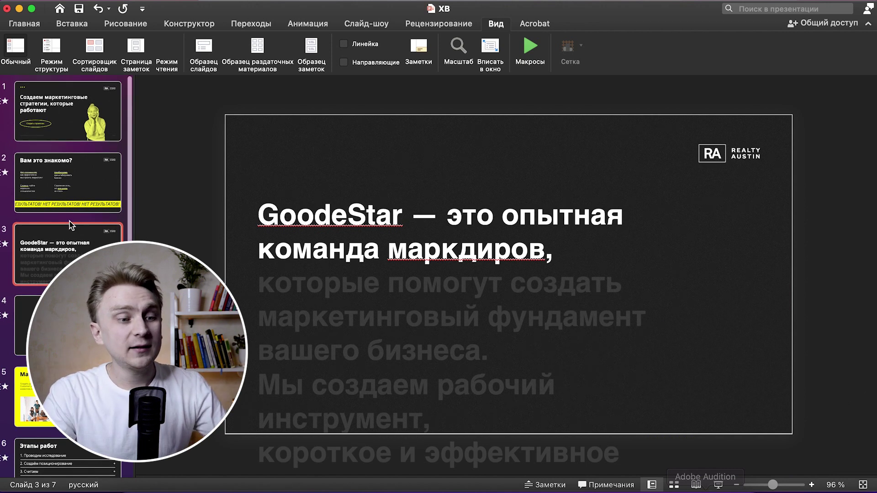
left_click(69, 135)
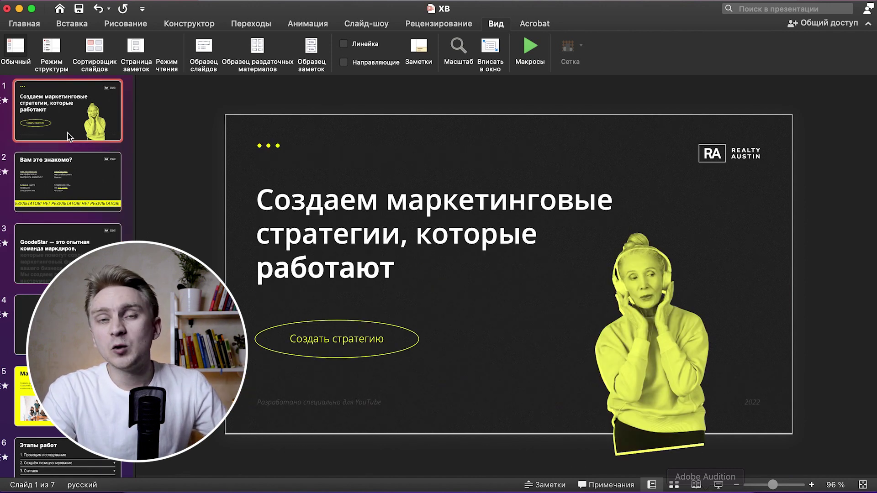
left_click(69, 183)
left_click(69, 234)
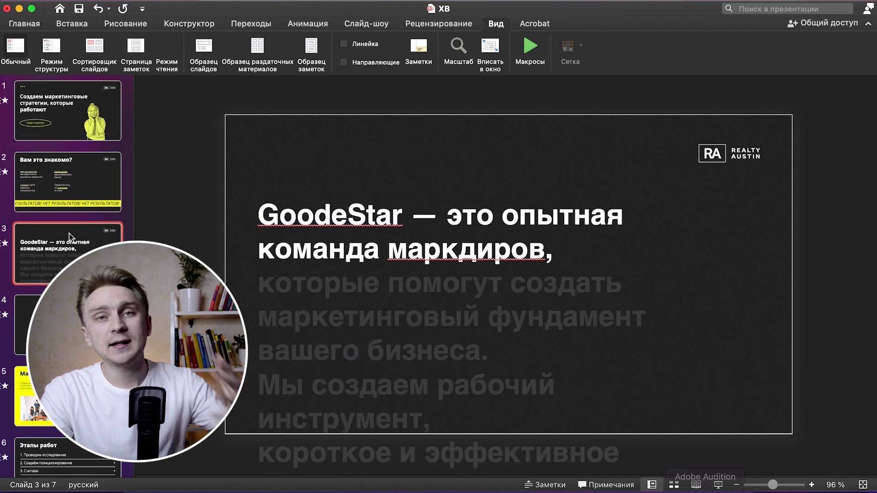
scroll(70, 234, "down", 2)
left_click(69, 234)
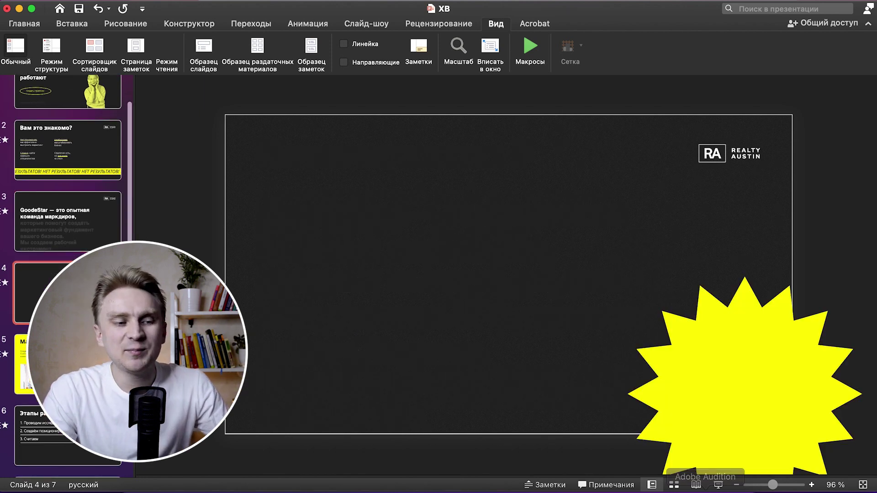
left_click(34, 292)
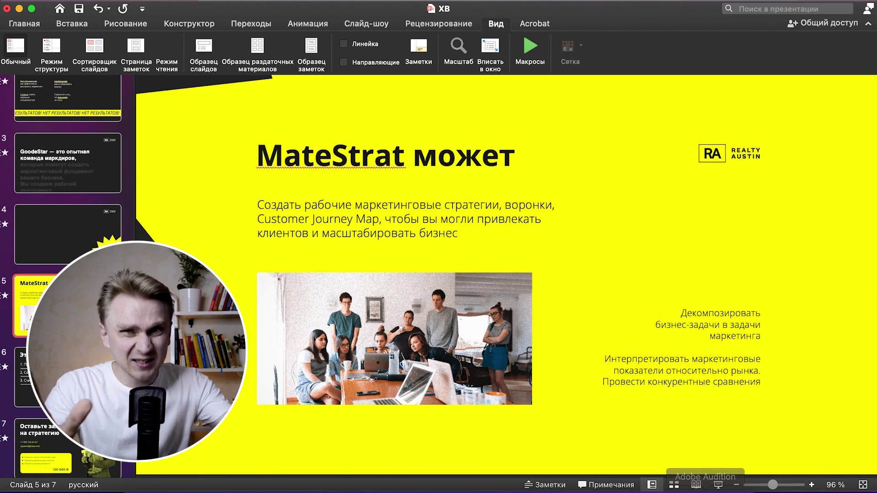
scroll(69, 274, "down", 1)
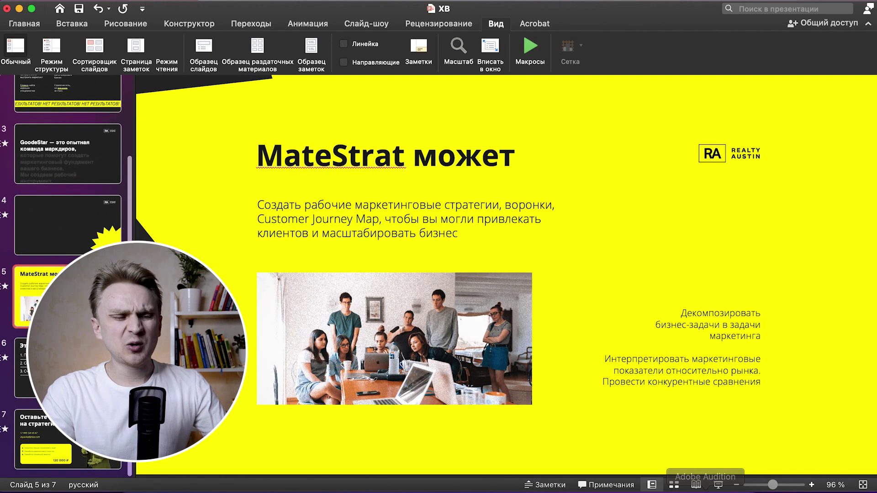
left_click(22, 365)
left_click(56, 437)
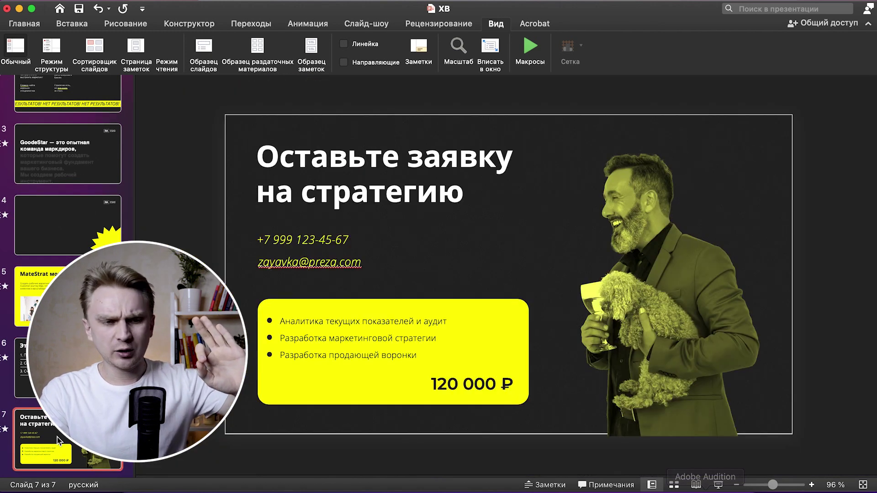
left_click(64, 263)
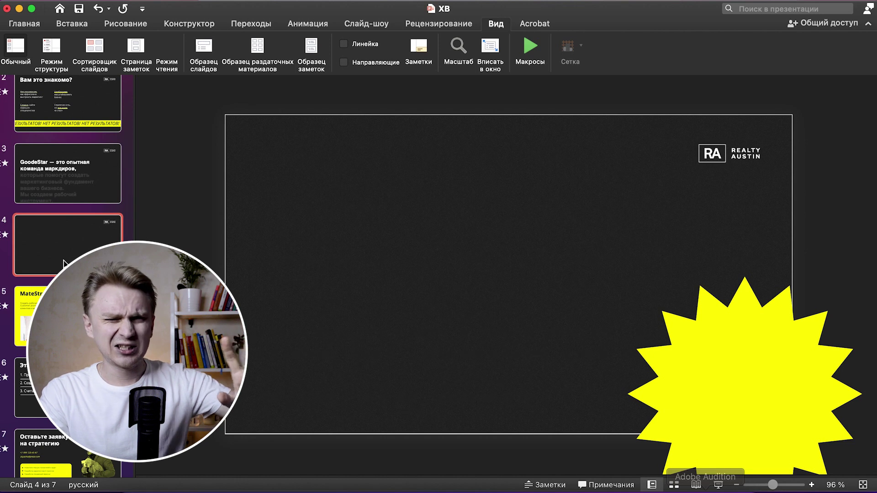
Review the opening slides again (Вам это знакомо?, GoodeStar, starburst) and return to the title slide.
scroll(64, 260, "up", 2)
scroll(65, 251, "up", 1)
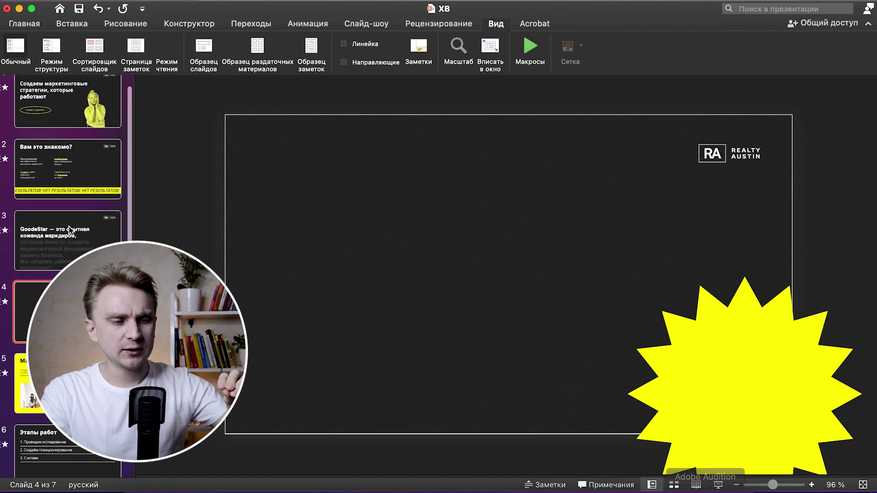
left_click(67, 245)
scroll(71, 210, "up", 1)
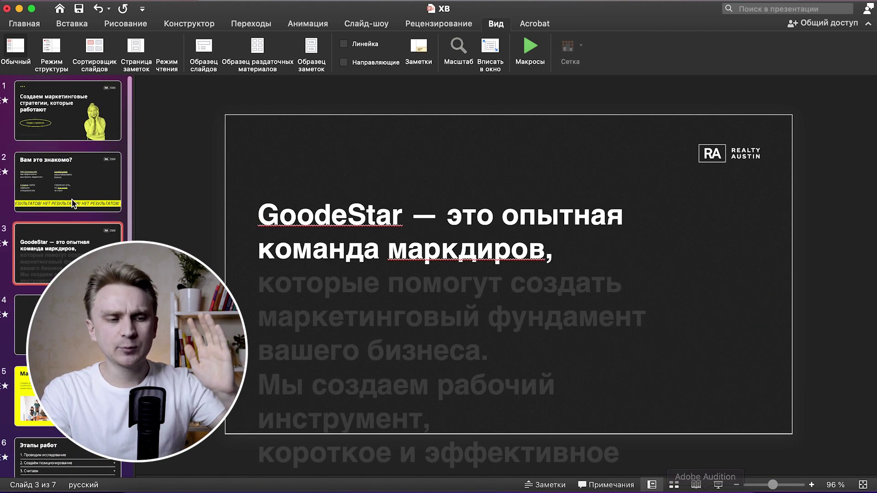
left_click(75, 176)
left_click(77, 129)
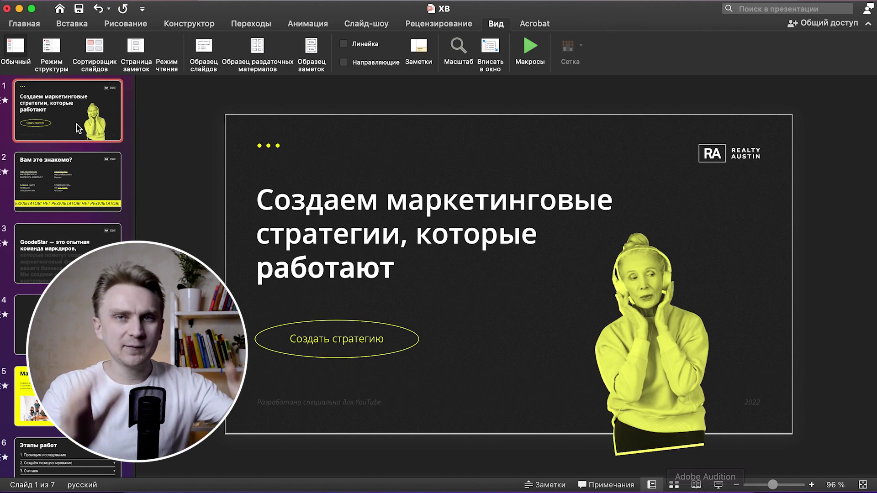
left_click(78, 182)
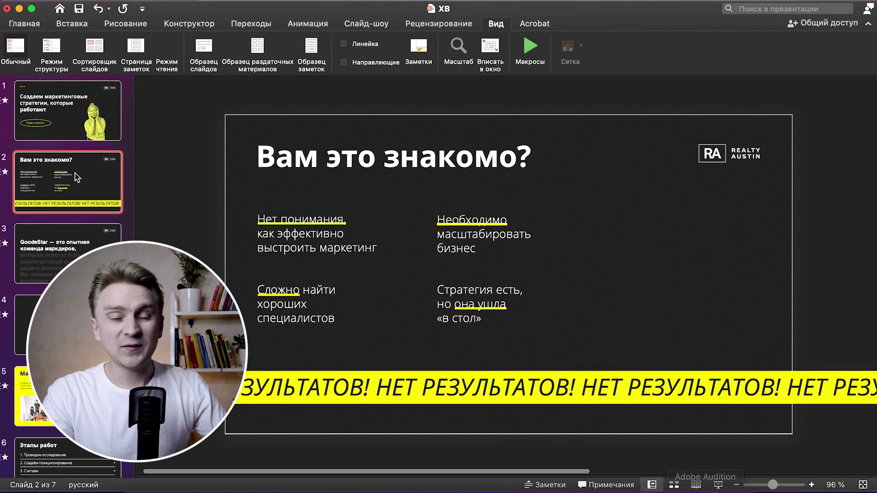
left_click(70, 235)
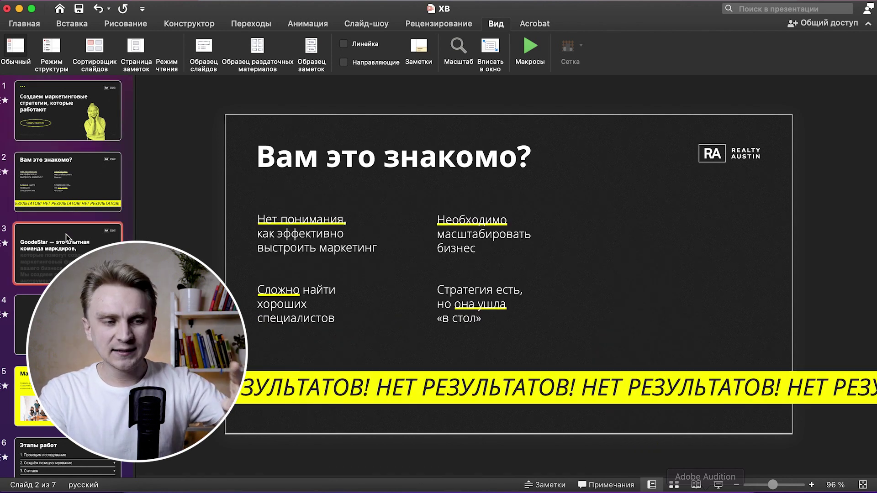
left_click(67, 264)
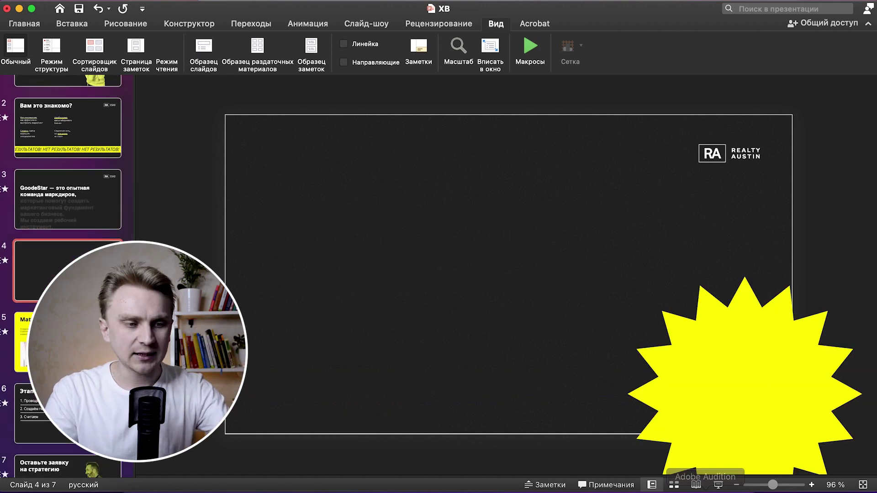
key("Down")
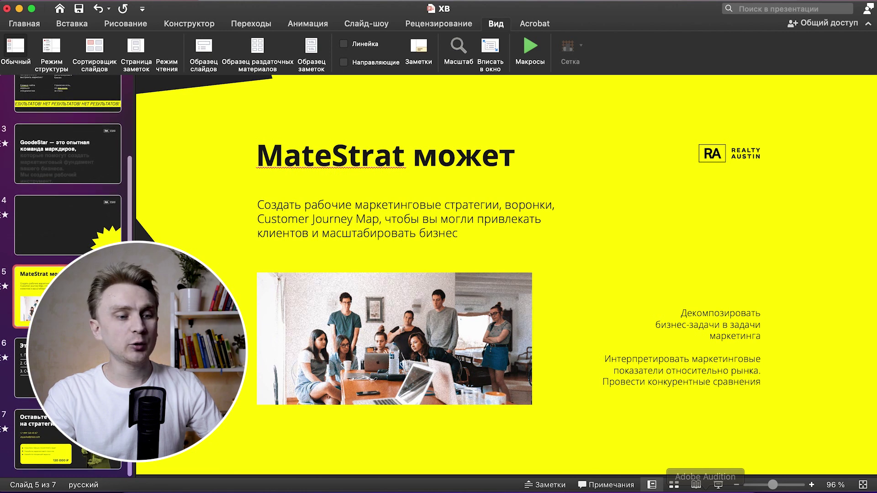
key("Down")
scroll(68, 274, "up", 5)
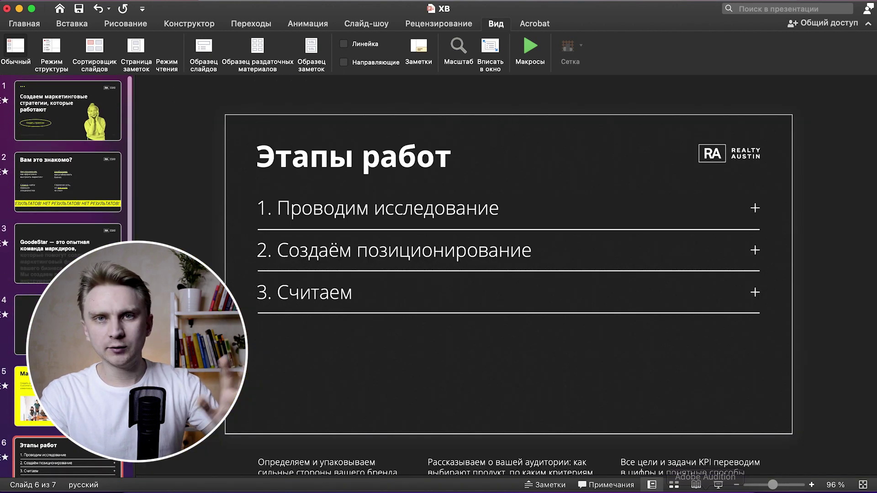
left_click(75, 121)
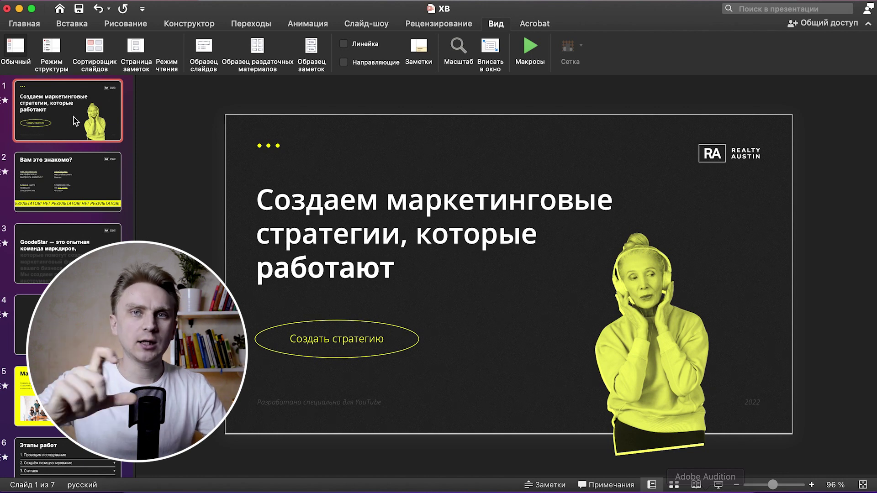
left_click(84, 185)
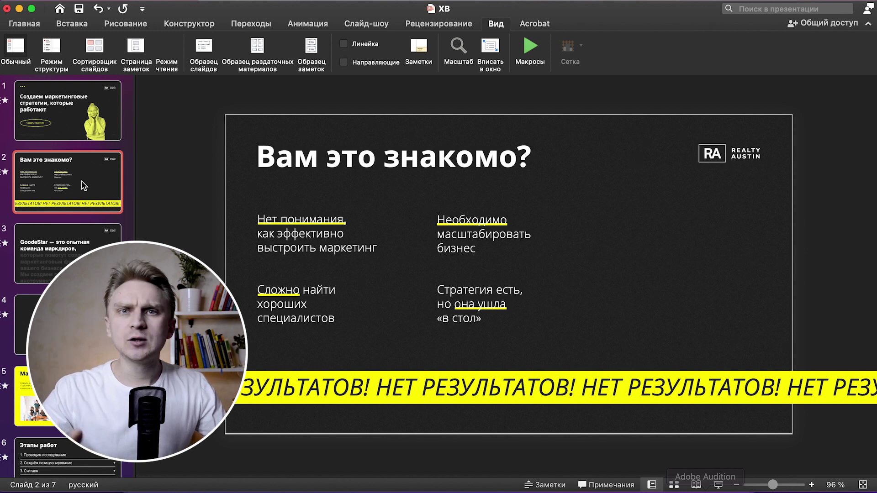
key("Down")
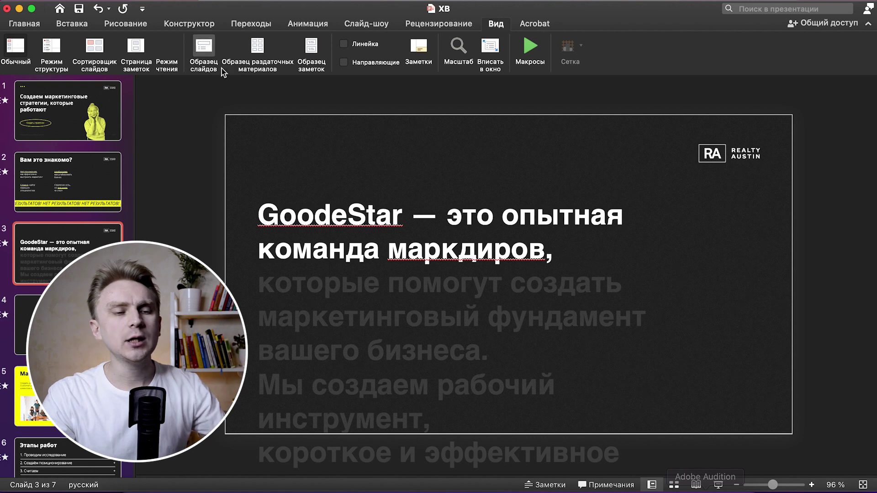
left_click(91, 103)
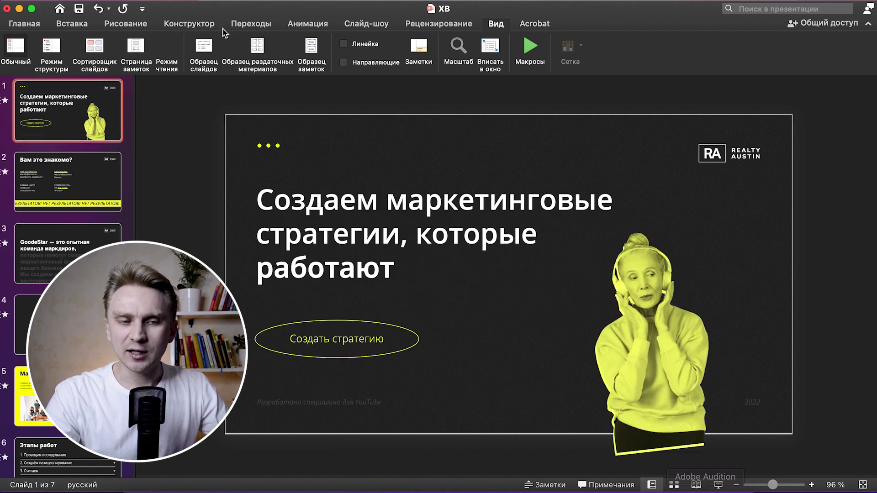
Check the Morph durations: title slide 2 s, slide 2 1.5 s, slide 3 1.75 s.
left_click(247, 25)
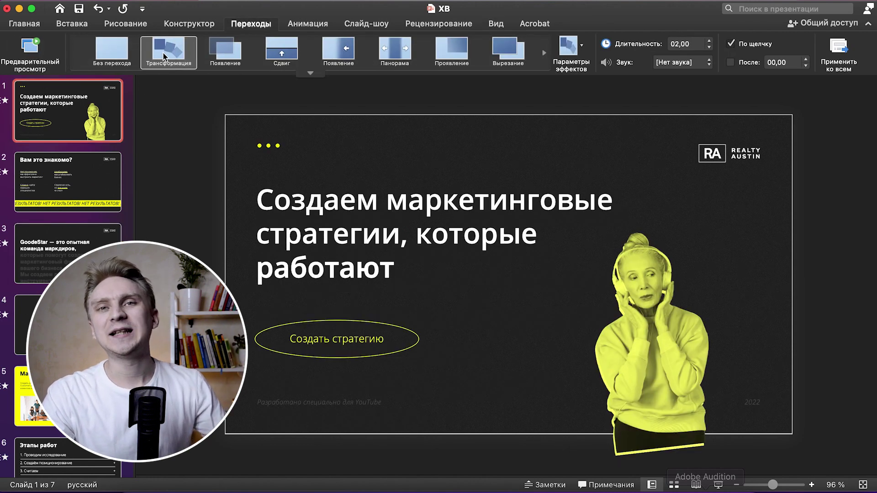
left_click(66, 179)
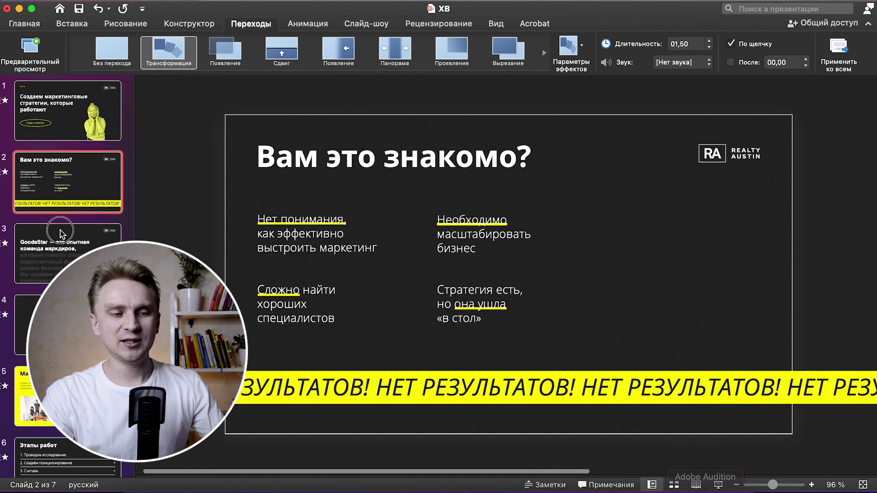
left_click(62, 234)
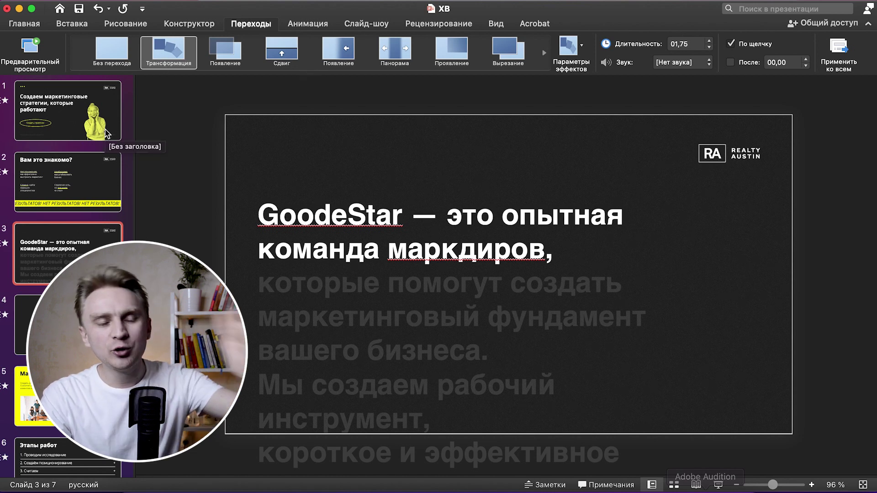
left_click(34, 110)
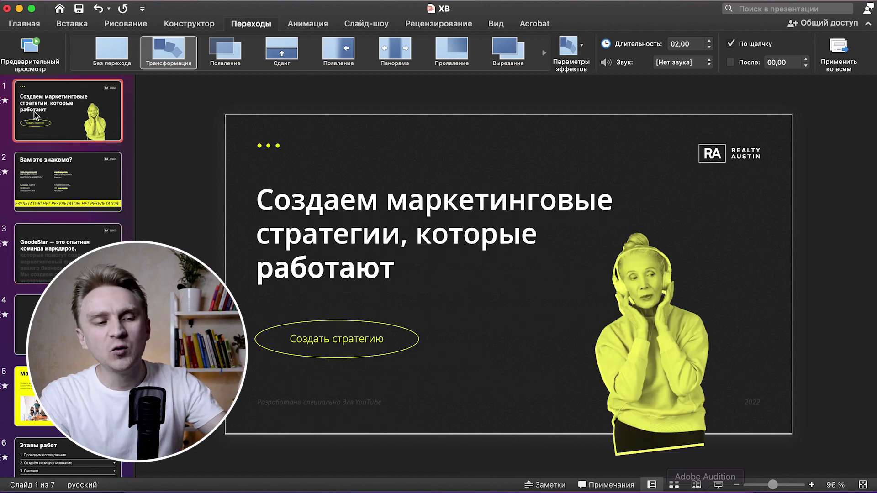
left_click(78, 196)
left_click(79, 105)
left_click(68, 182)
scroll(64, 220, "down", 2)
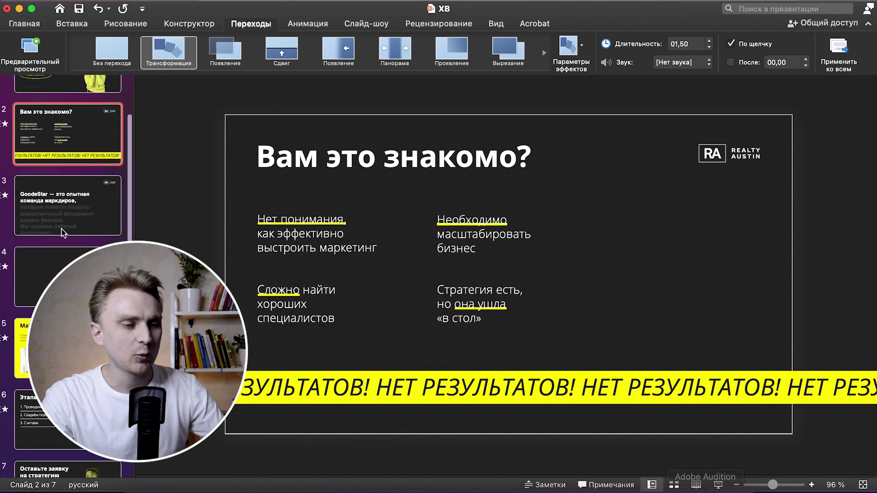
left_click(62, 233)
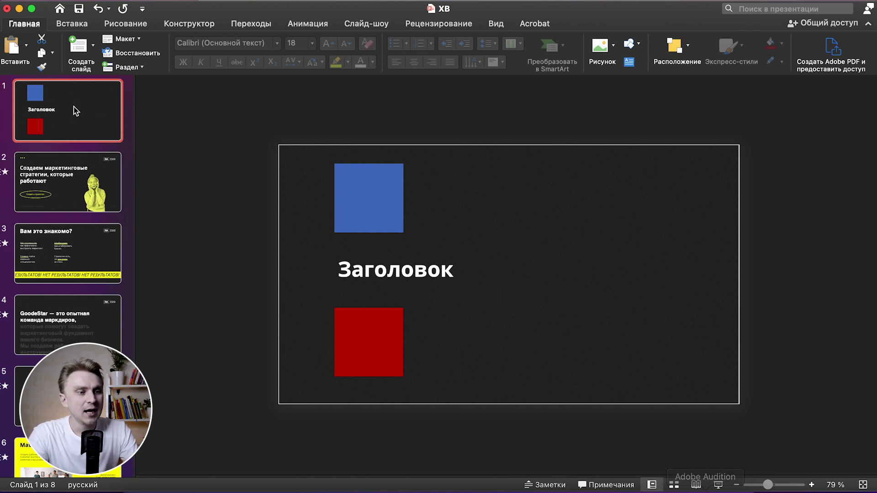
right_click(61, 114)
Duplicate the first slide, moving the blue square right and the title to the centre.
left_click(96, 197)
left_click(362, 204)
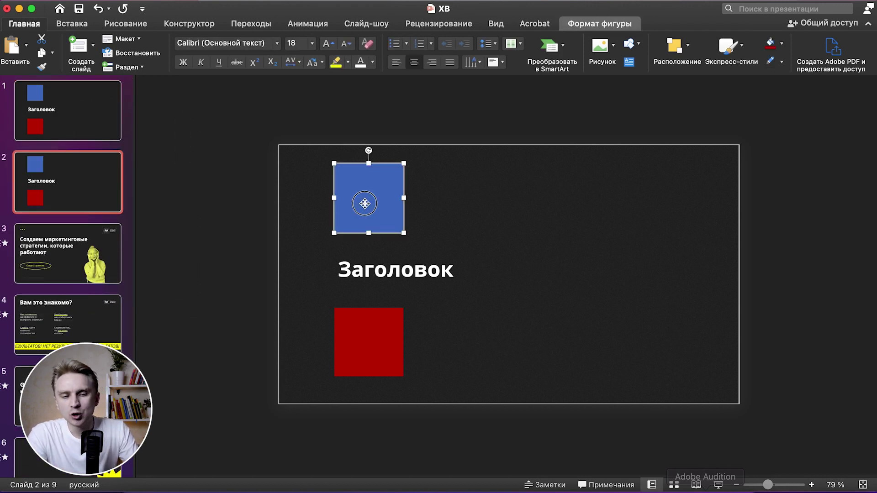
left_click_drag(361, 203, 578, 210)
left_click(408, 282)
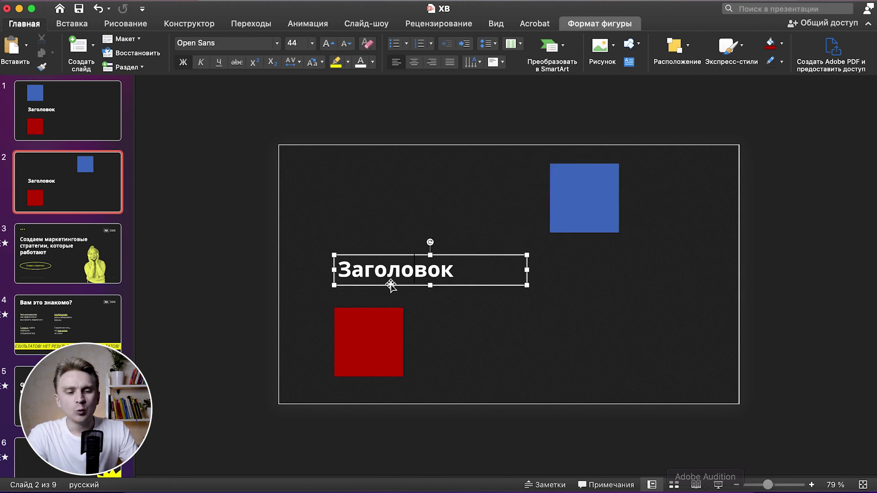
left_click_drag(389, 285, 482, 285)
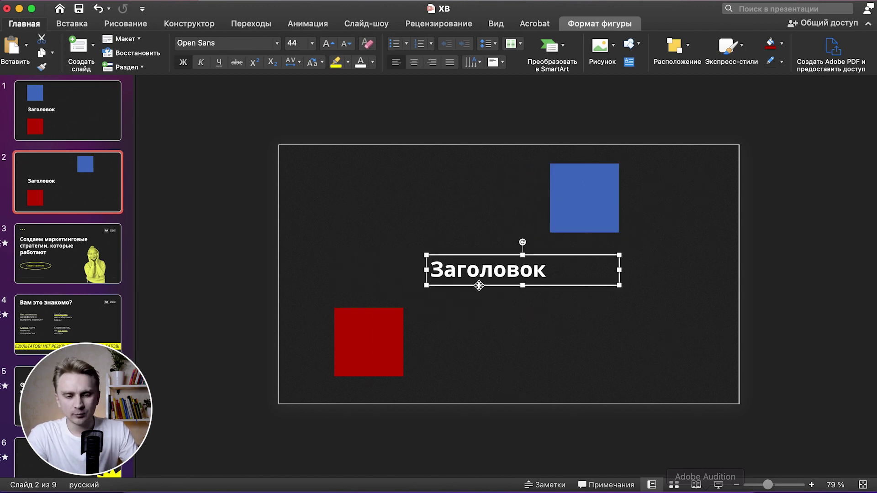
Make the title smaller, green and Open Sans SemiBold.
left_click(346, 46)
left_click(346, 46)
left_click(373, 62)
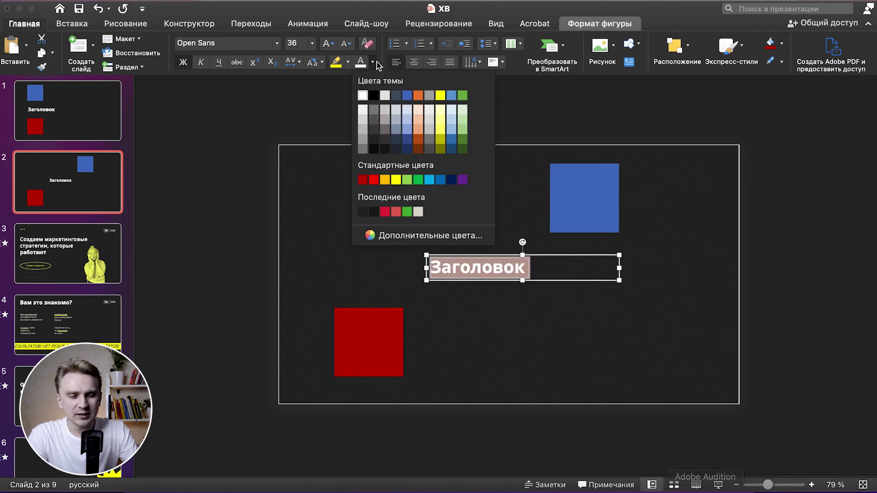
left_click(463, 143)
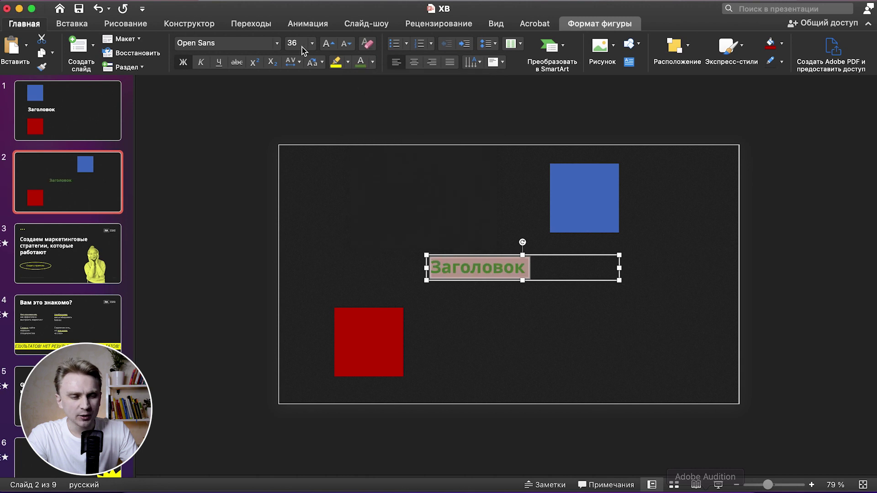
left_click(276, 43)
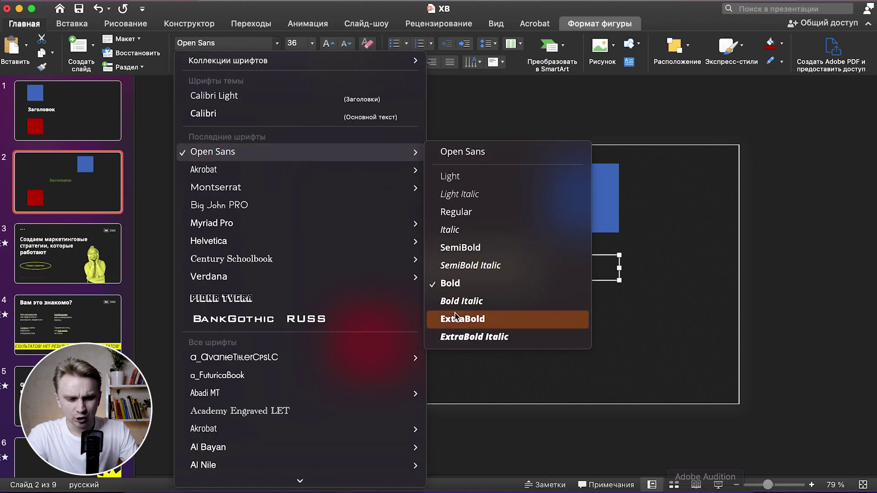
left_click(453, 248)
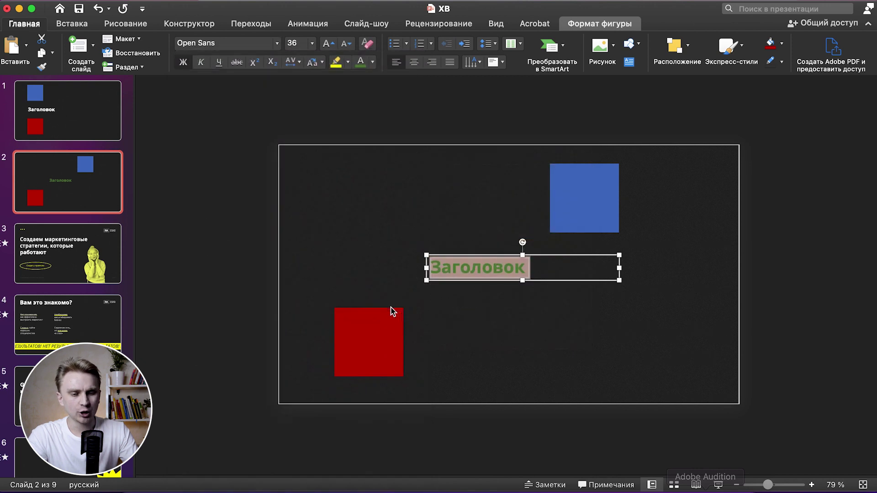
Widen the red square into a yellow rectangle shifted right and give slide 2 the Morph transition.
left_click(379, 333)
left_click_drag(404, 343, 508, 344)
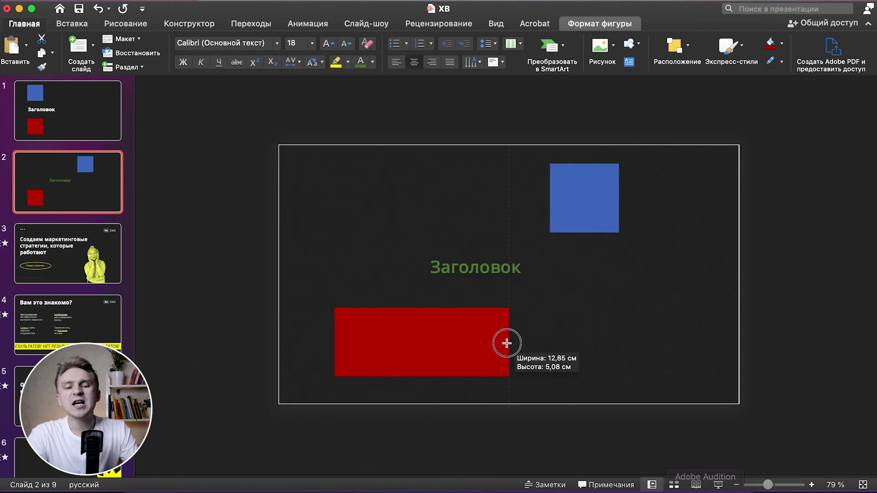
left_click_drag(445, 344, 507, 344)
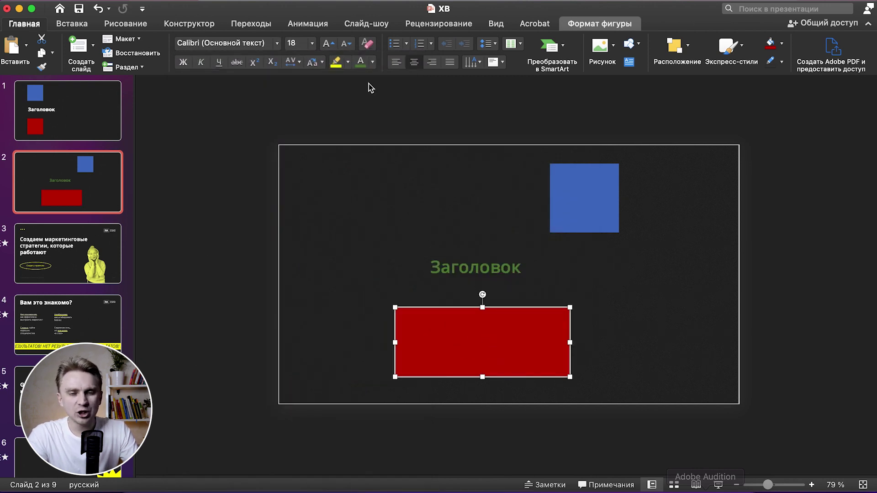
left_click(782, 44)
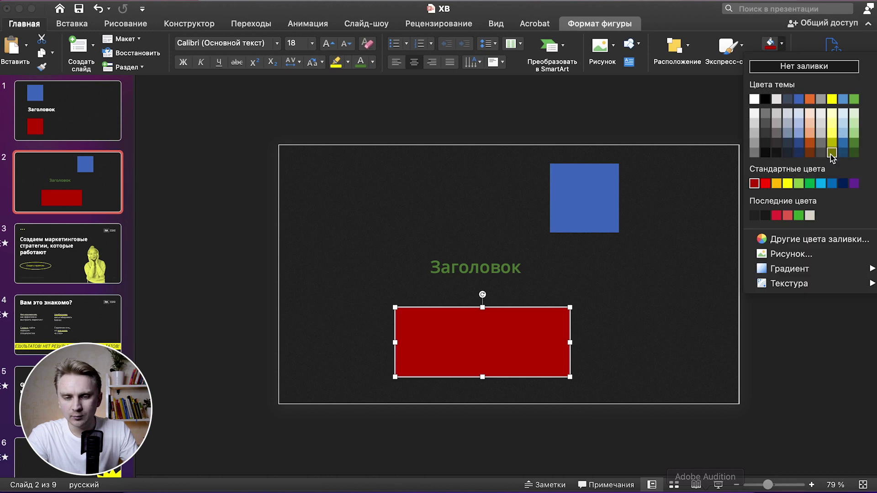
left_click(831, 136)
left_click(101, 178)
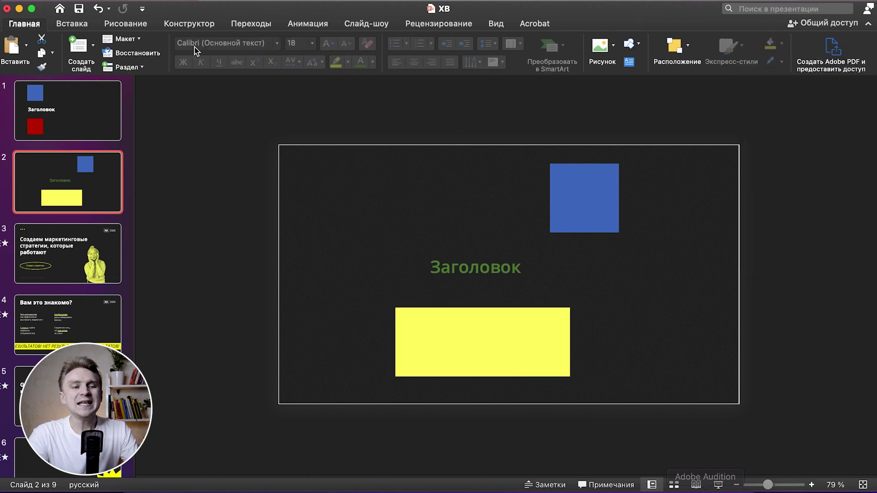
left_click(256, 28)
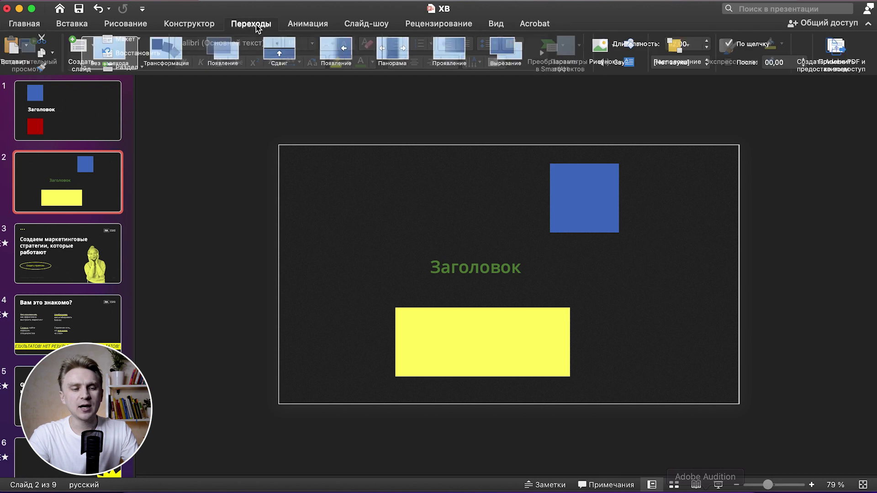
left_click(168, 54)
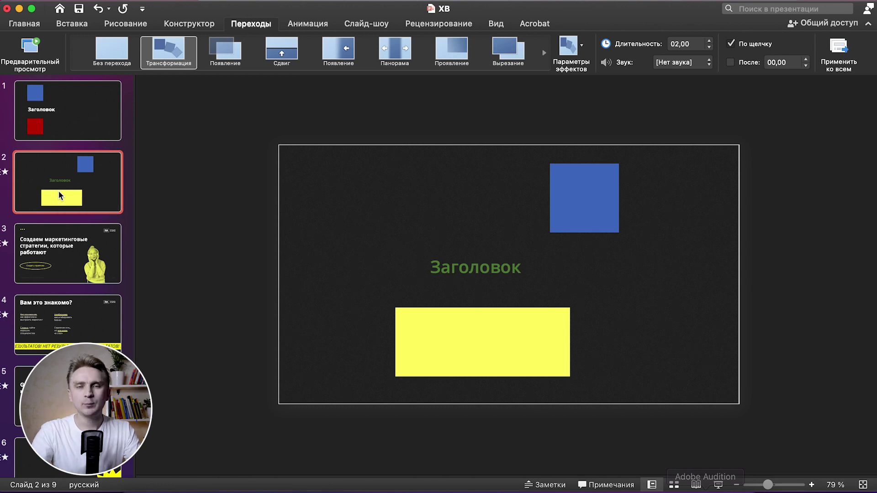
Delete both Заголовок demo slides with the coloured squares.
key("Delete")
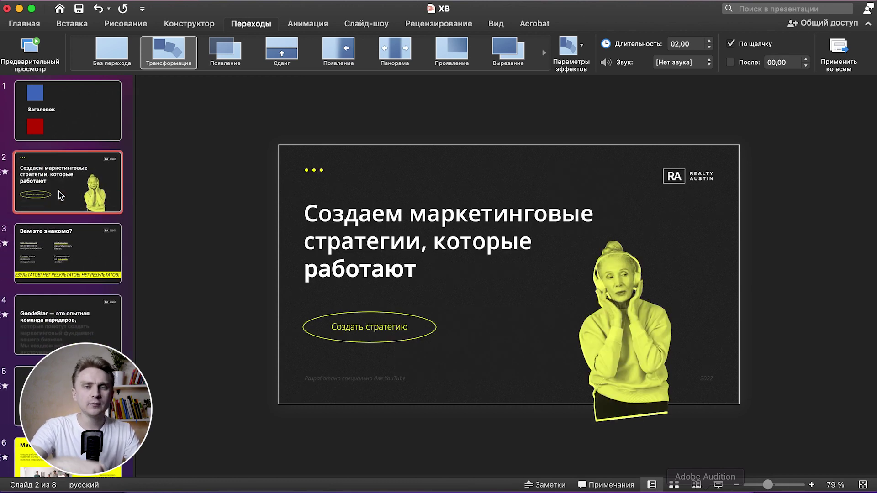
left_click(76, 132)
key("Delete")
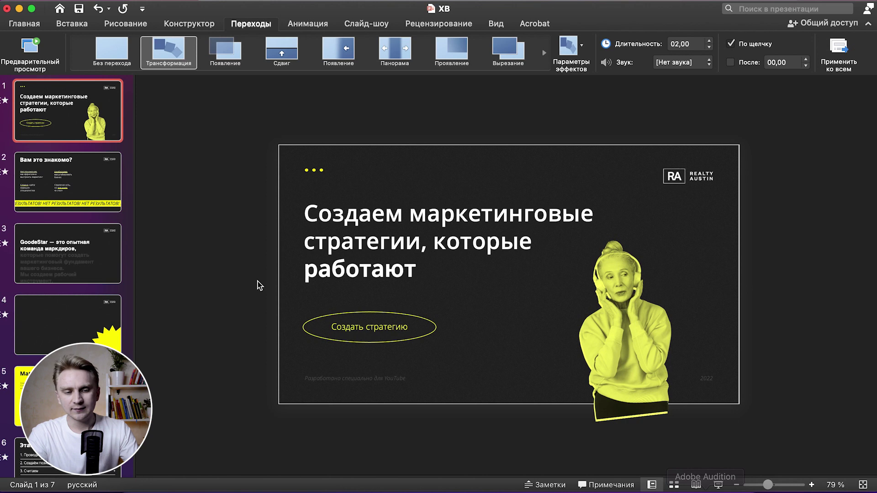
Select all the objects on the marketing title slide with Cmd+A.
key("super+a")
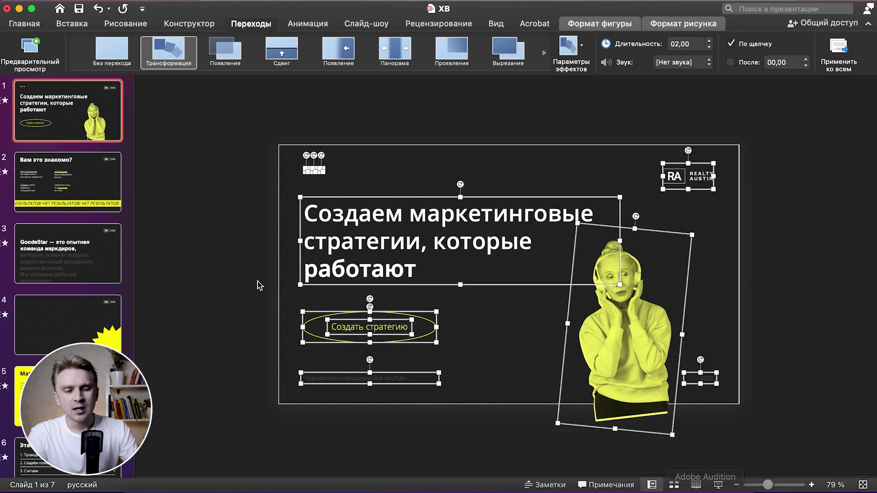
left_click(221, 279)
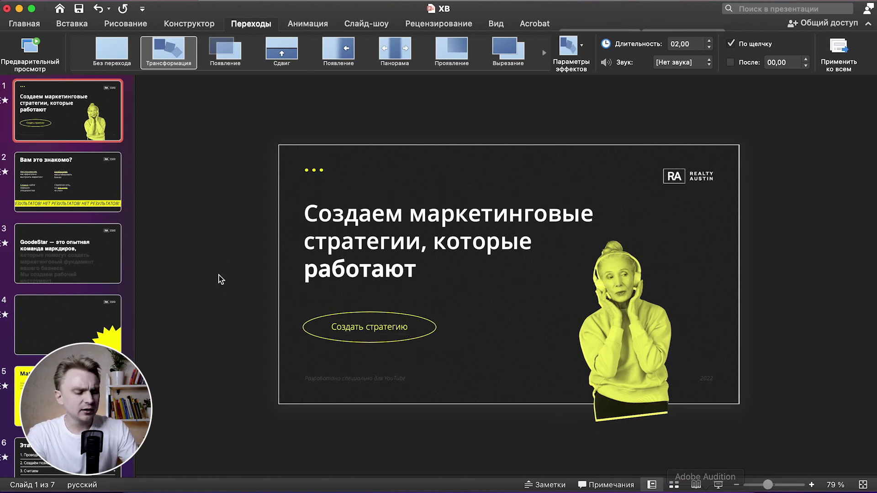
key("super+a")
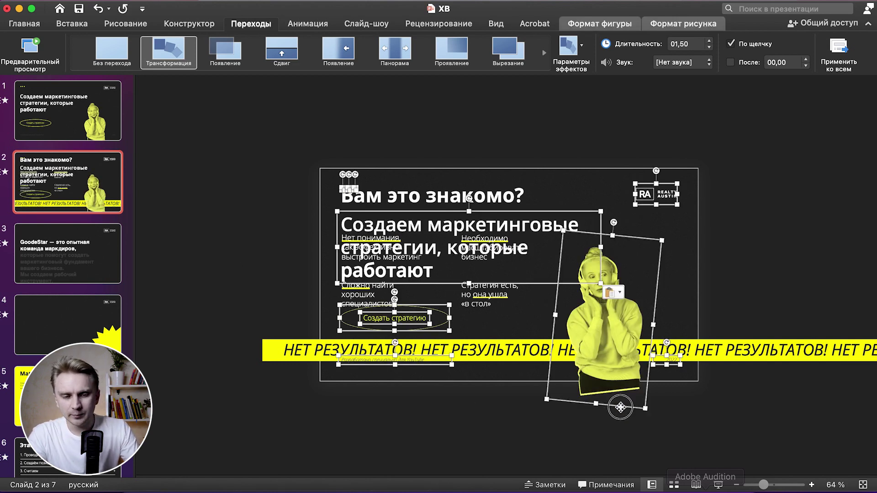
Move the pasted title-slide objects off the top of slide 2.
left_click_drag(620, 407, 621, 156)
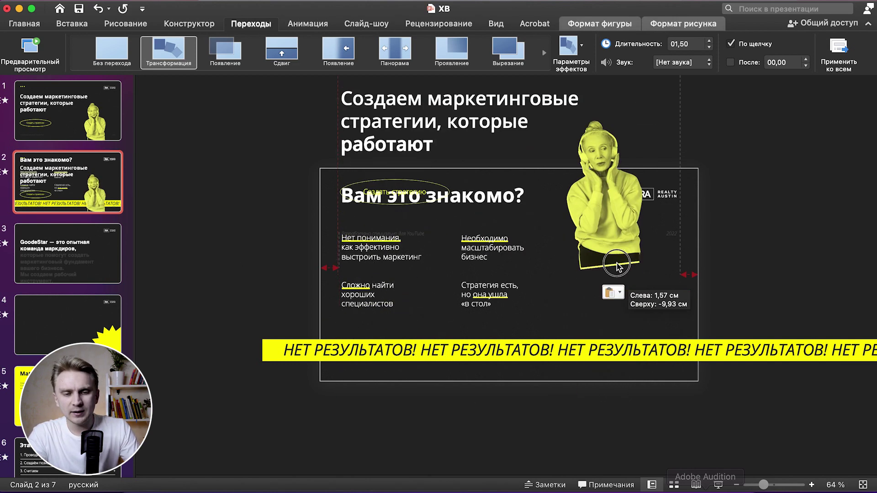
left_click(742, 140)
scroll(743, 140, "down", 2)
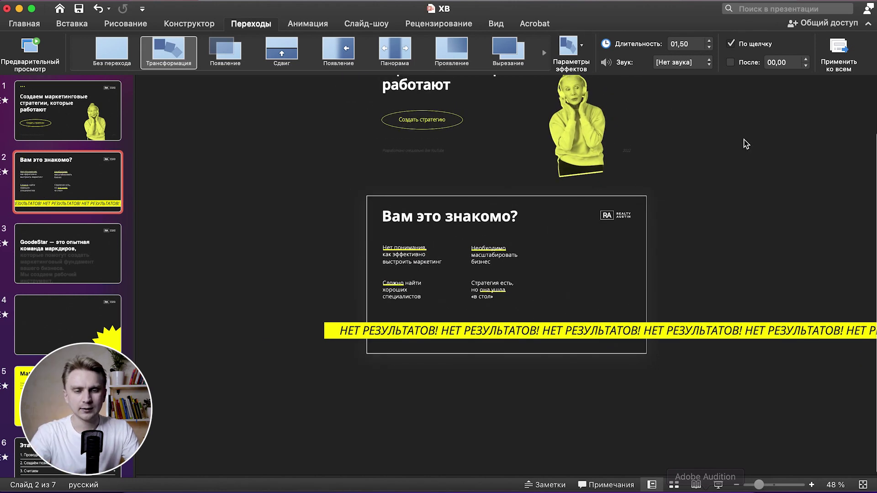
scroll(745, 143, "up", 1)
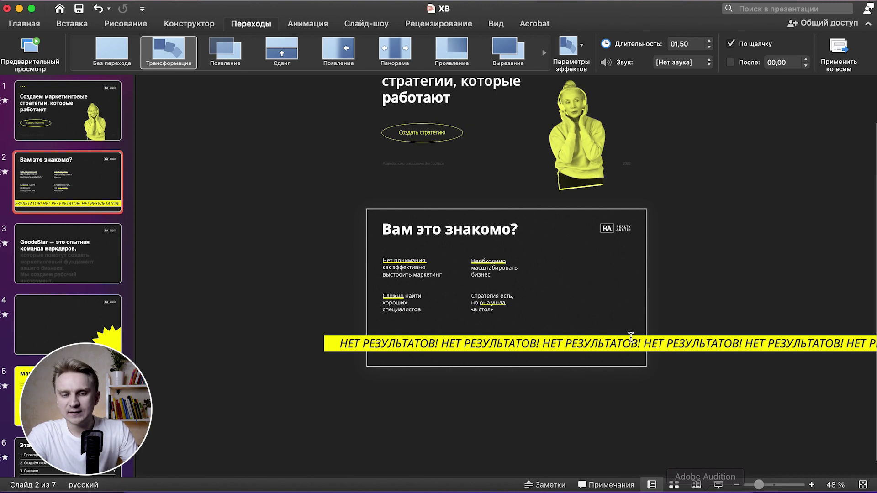
Place the woman photo on slide 2's right side, tilted slightly.
left_click_drag(574, 158, 589, 315)
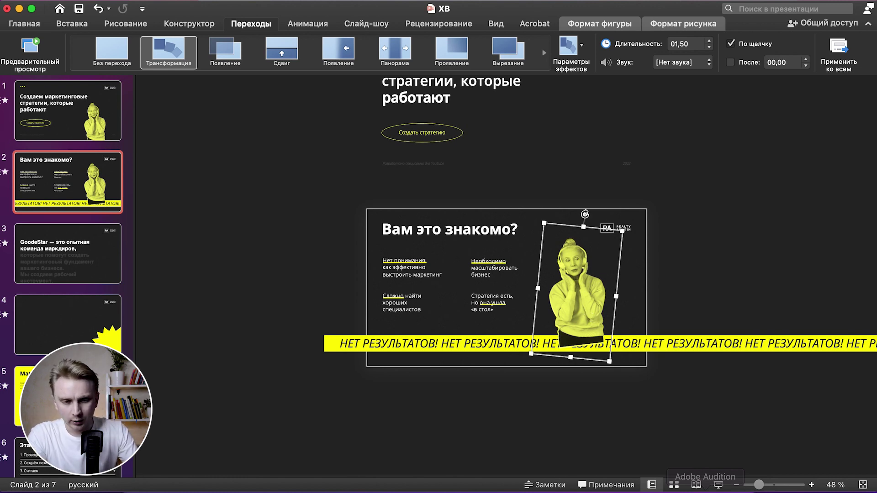
left_click_drag(588, 215, 593, 213)
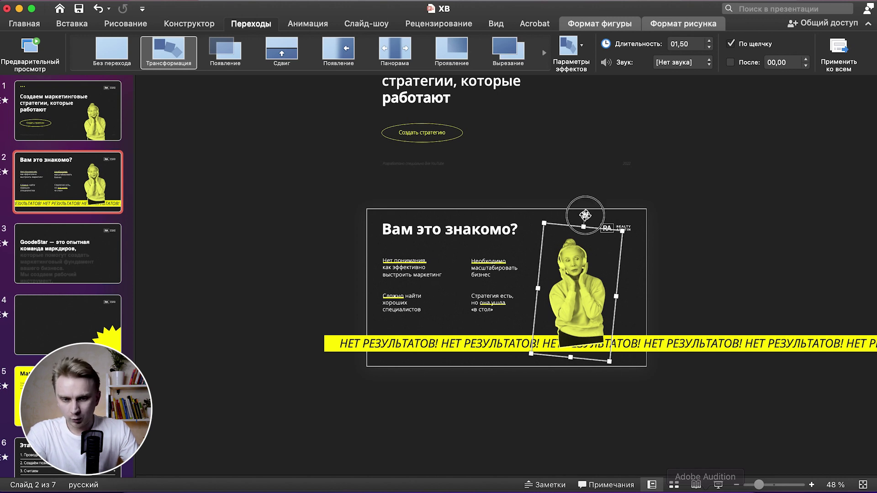
left_click_drag(593, 213, 595, 214)
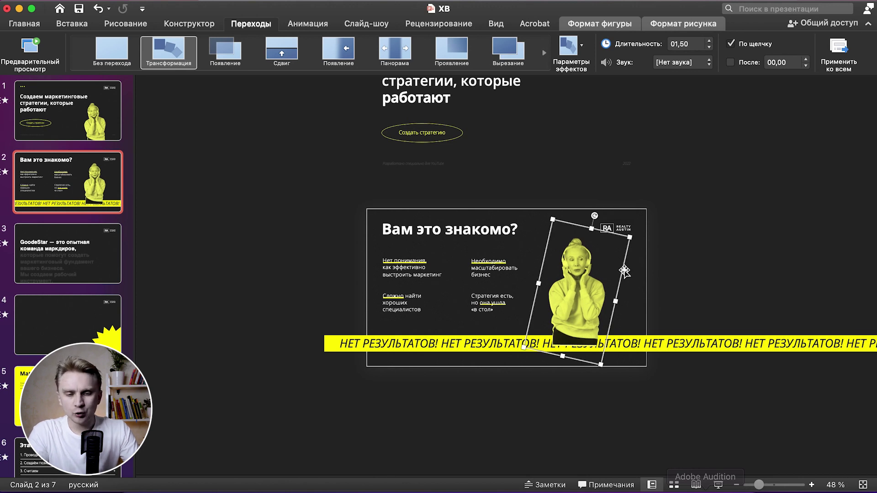
left_click_drag(624, 271, 621, 273)
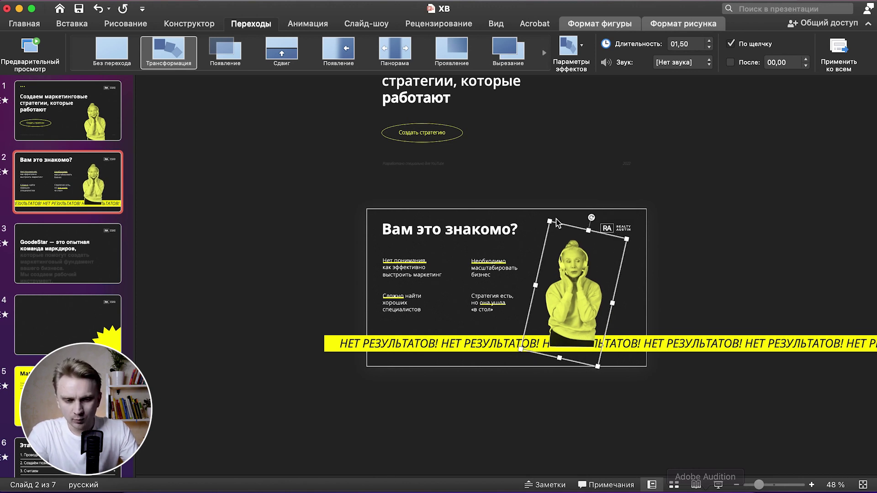
left_click_drag(551, 222, 550, 221)
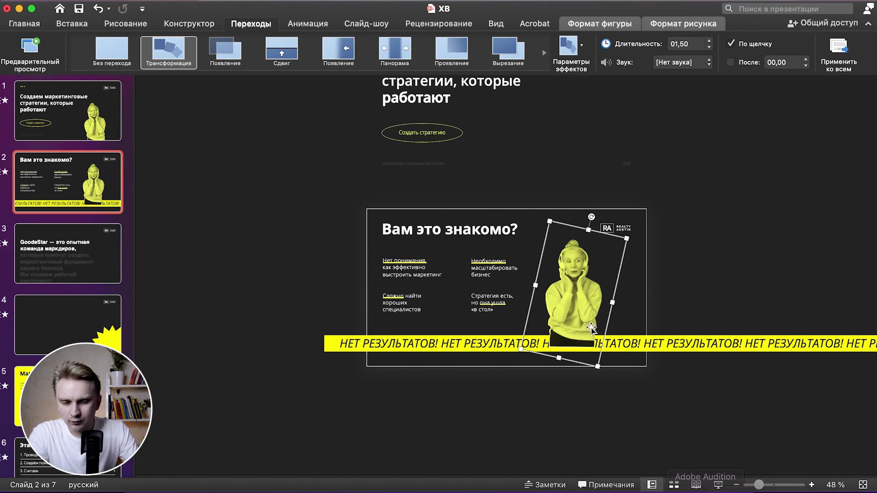
right_click(617, 283)
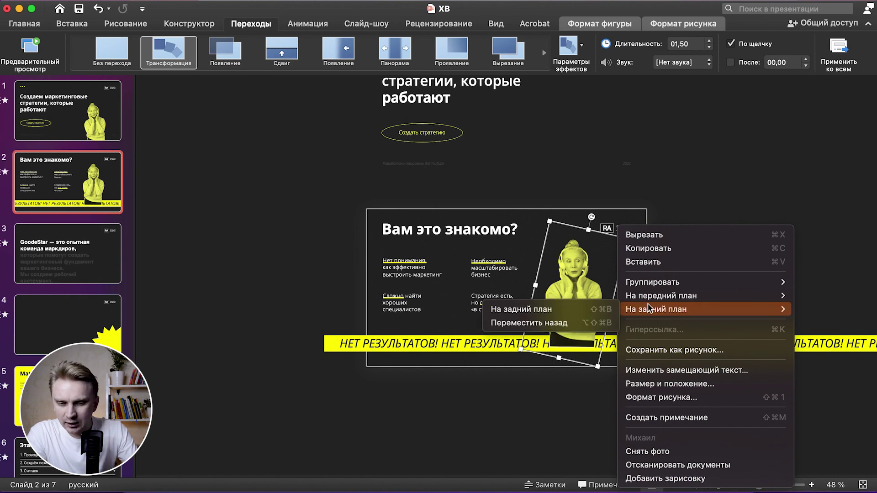
left_click(508, 423)
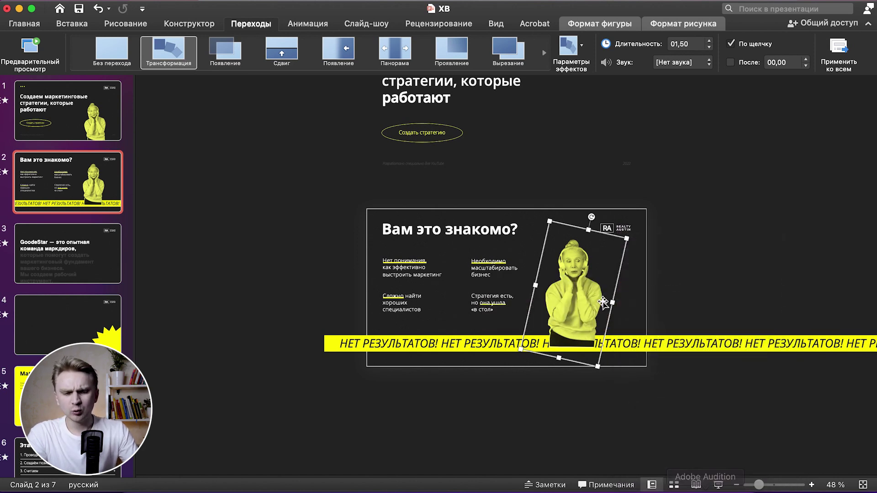
right_click(617, 285)
left_click(236, 212)
left_click(73, 194)
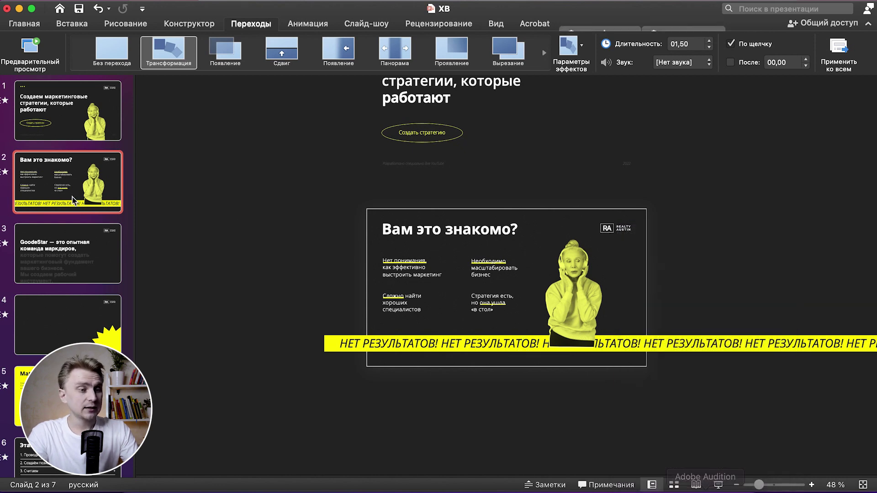
Switch slide 2 to the Сдвиг (Push) transition and send the woman photo to the back.
left_click(291, 59)
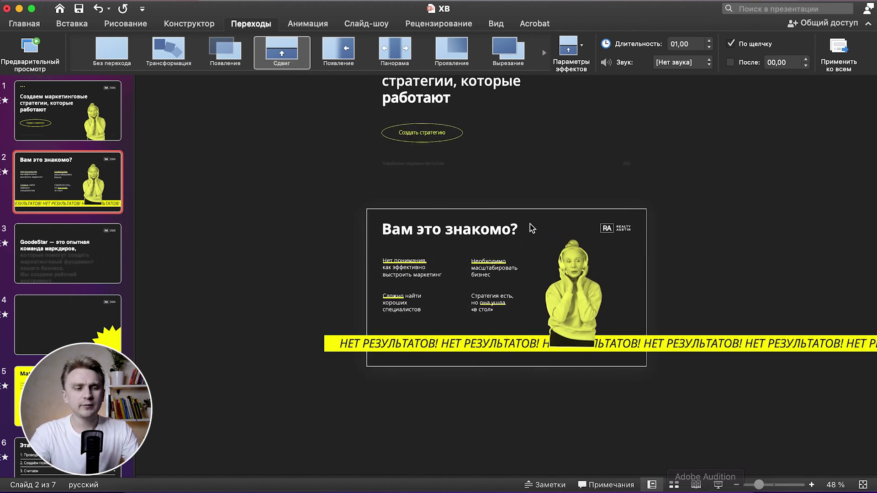
left_click(289, 62)
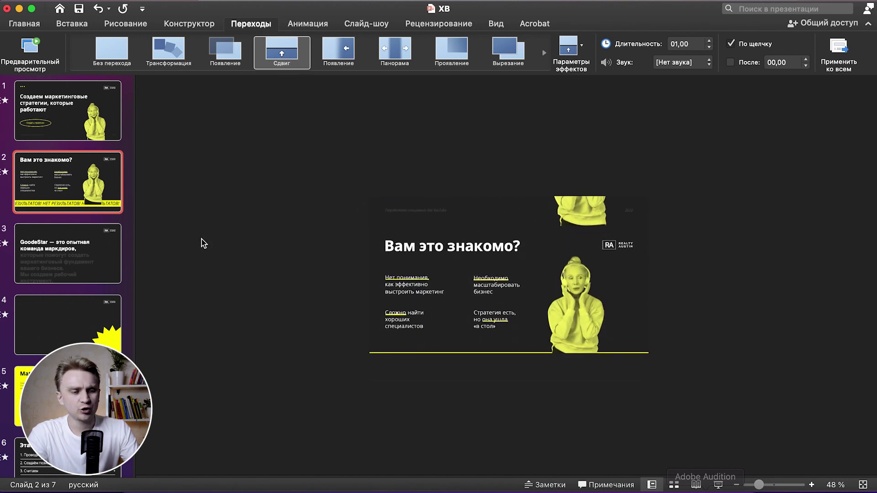
left_click(571, 304)
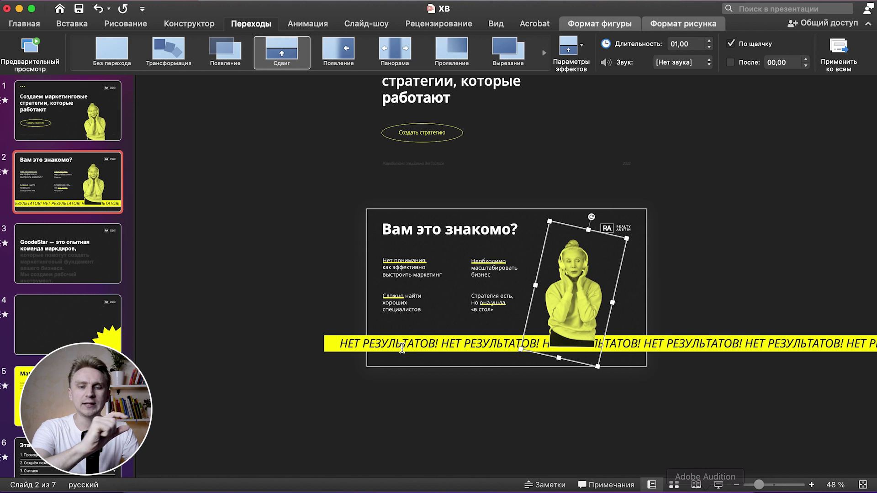
right_click(618, 275)
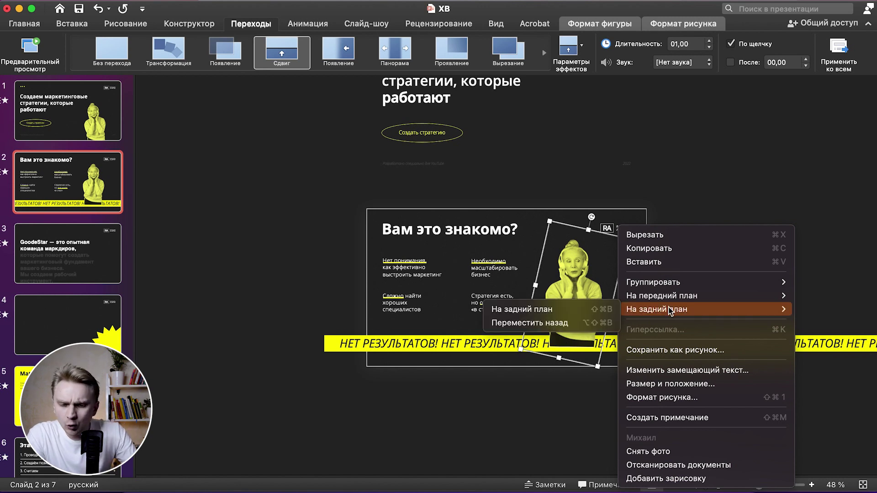
mouse_move(656, 309)
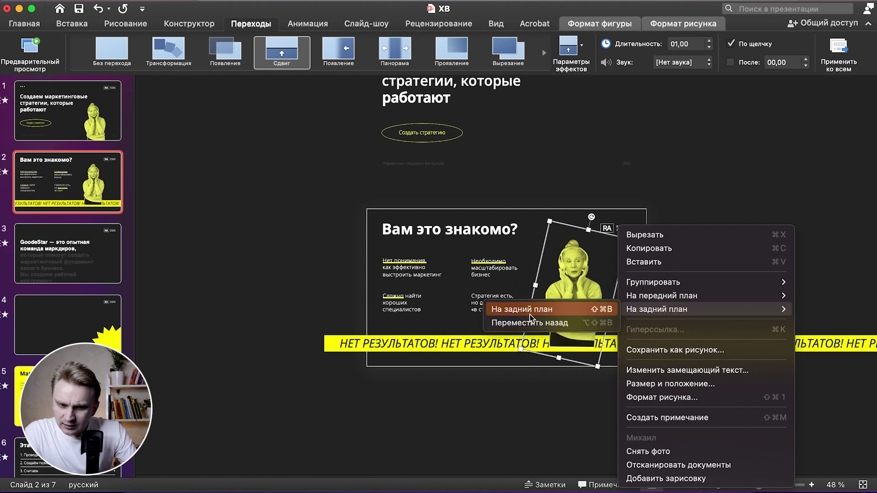
left_click(521, 309)
left_click(514, 418)
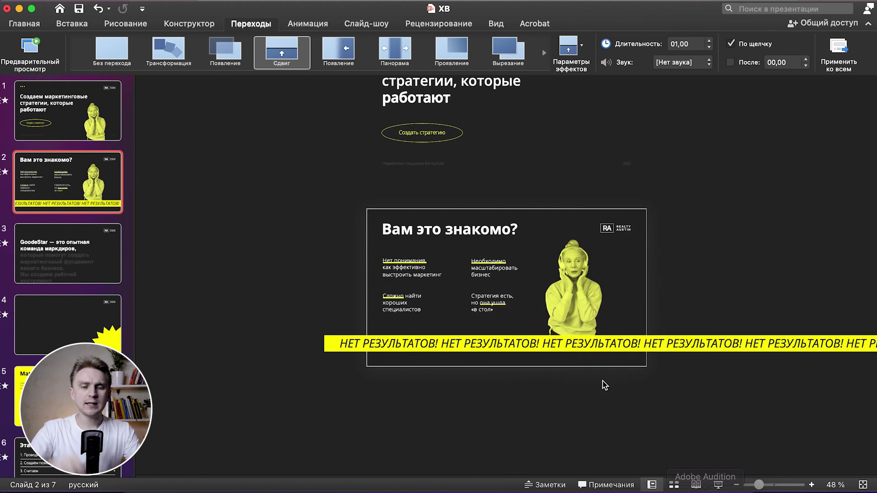
Nudge the woman photo right and replay the Сдвиг transition, leaving its direction unchanged.
left_click(569, 281)
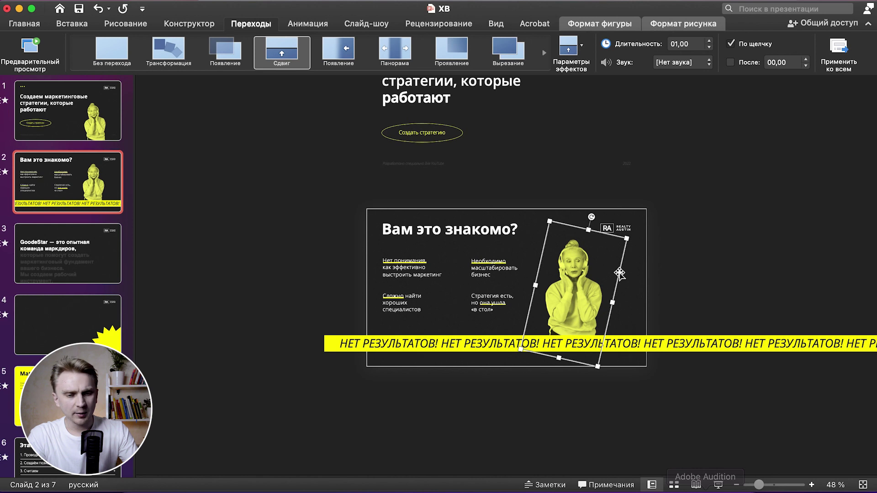
left_click_drag(619, 273, 625, 273)
left_click(733, 257)
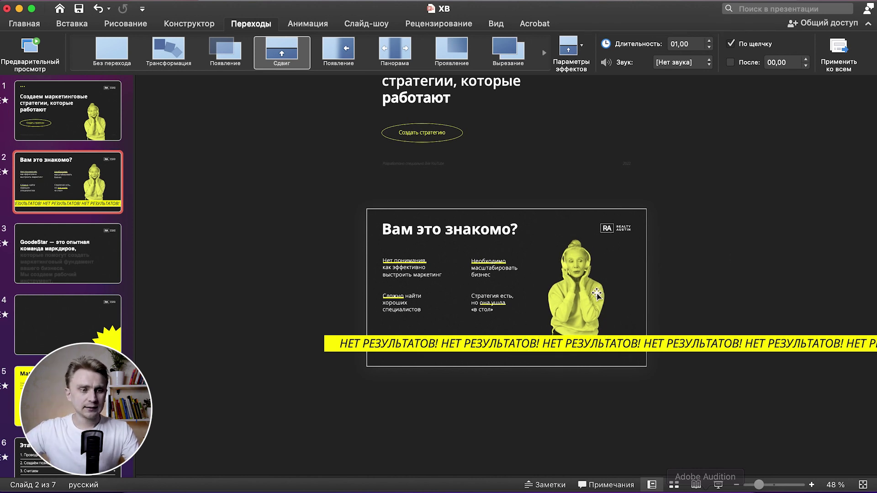
left_click(282, 50)
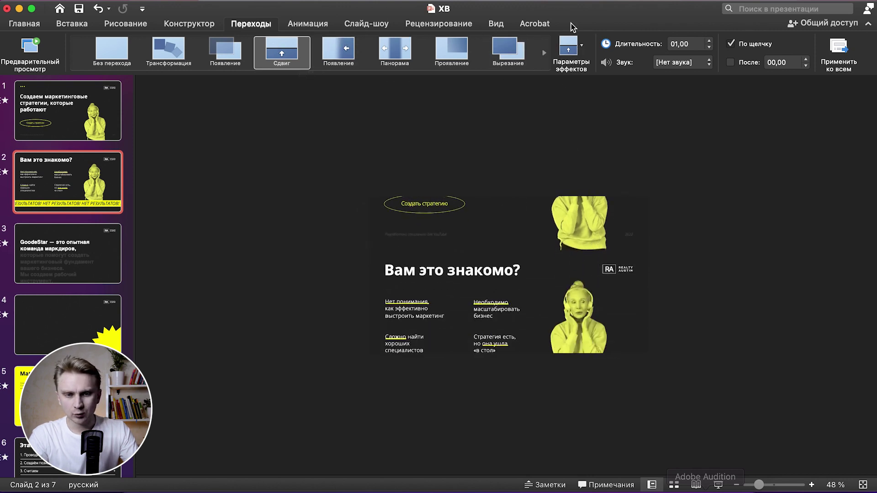
left_click(571, 51)
key("Escape")
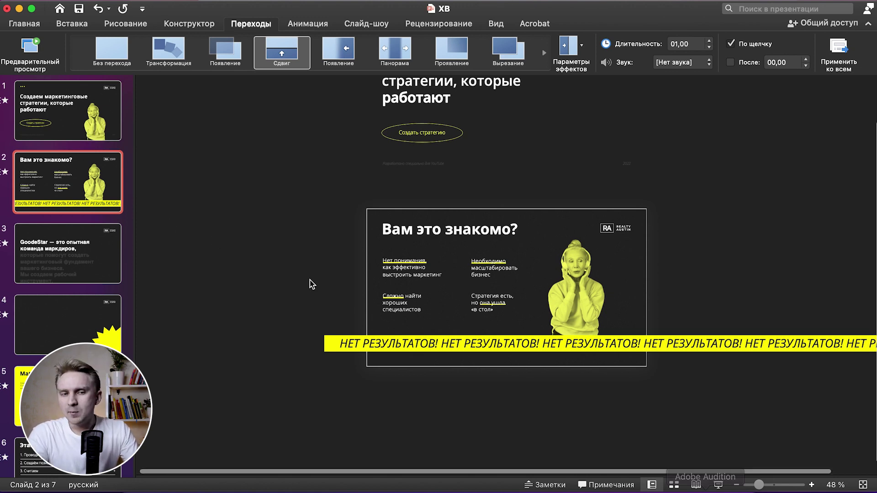
Try shifting slide 1's title and button left, undo it, then apply Трансформация (02,00) to slide 2.
scroll(310, 280, "up", 2)
left_click(441, 154)
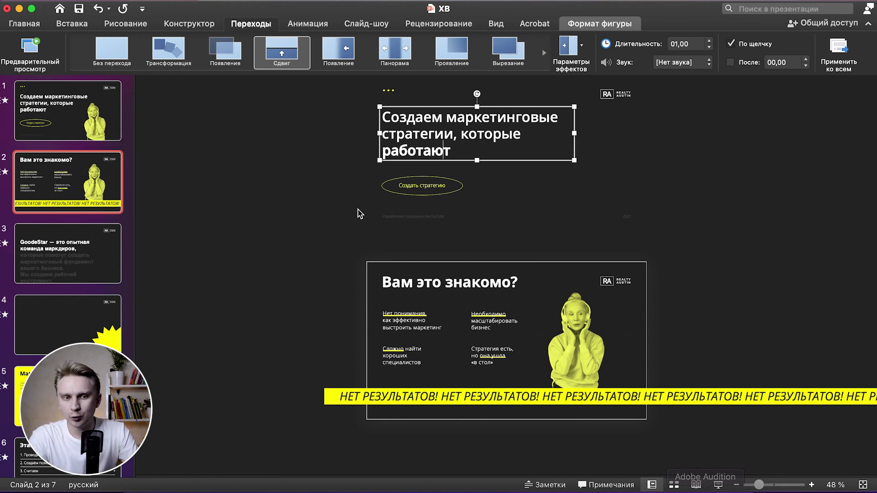
left_click_drag(415, 163, 311, 160)
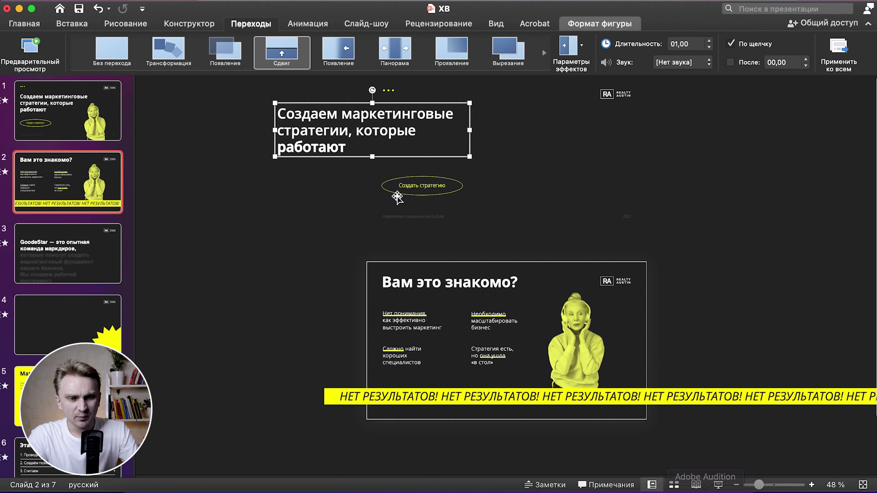
left_click_drag(396, 196, 259, 197)
key("super+z")
key("super+z")
left_click(257, 212)
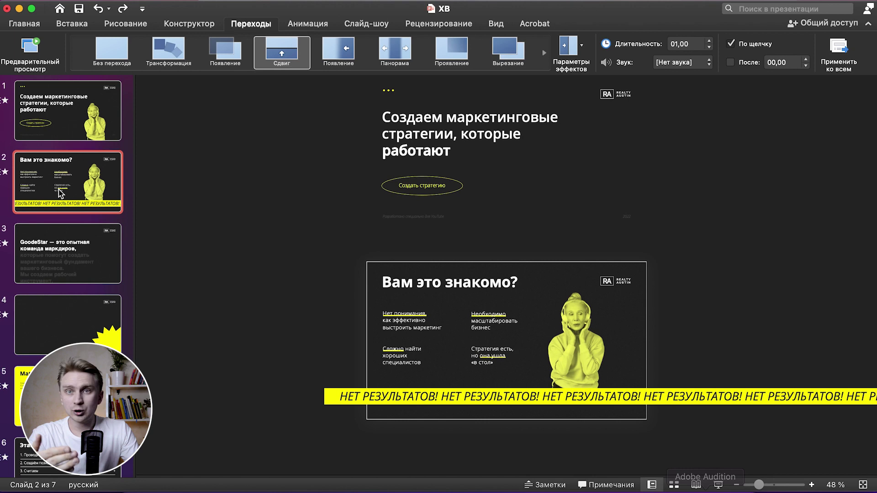
left_click(169, 55)
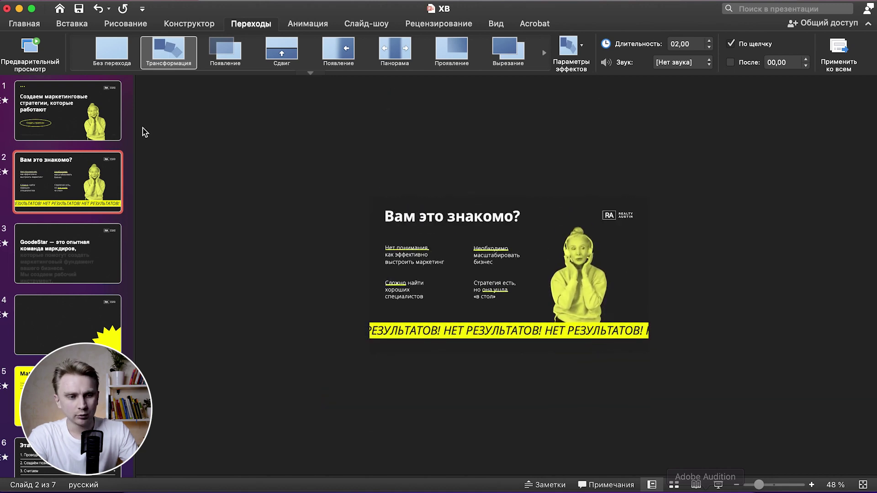
Select and delete the RA logo on slide 2, then replay the Morph preview.
left_click(69, 102)
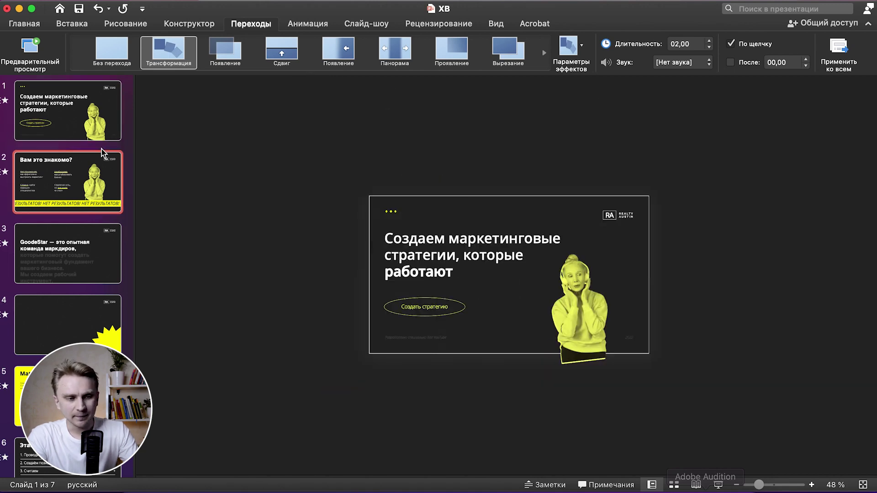
left_click(73, 158)
left_click(623, 219)
key("super+z")
left_click(621, 98)
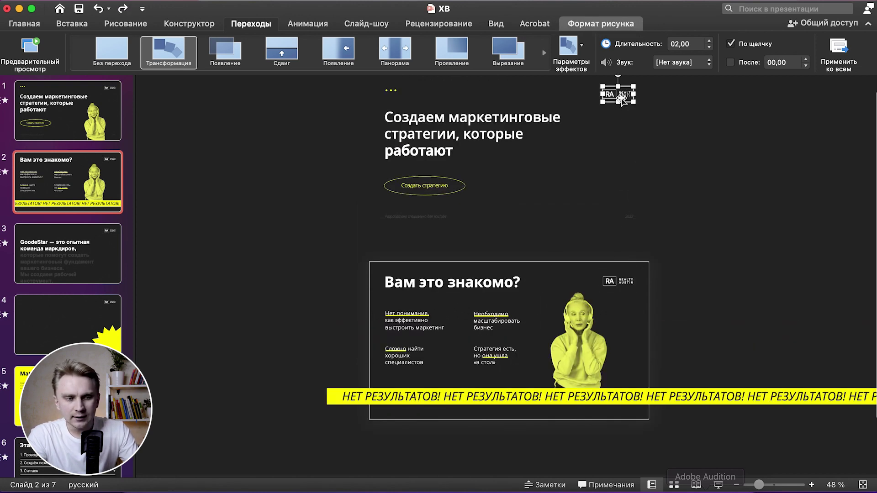
key("Delete")
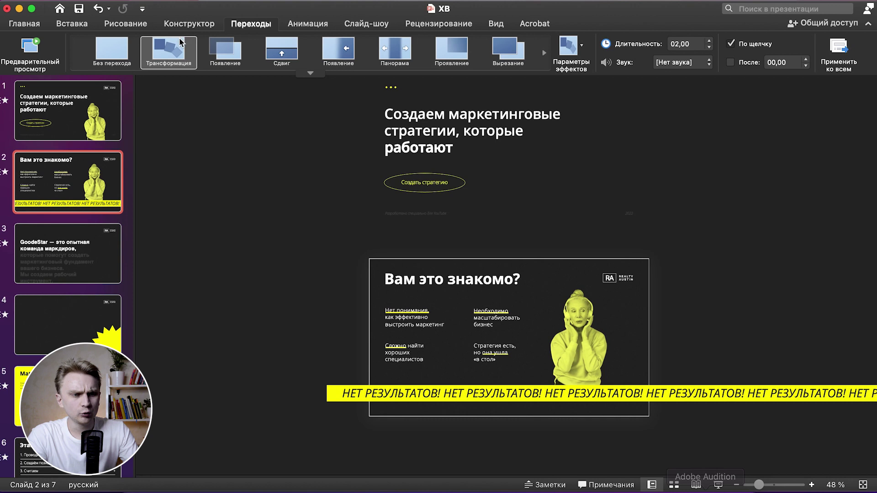
left_click(170, 53)
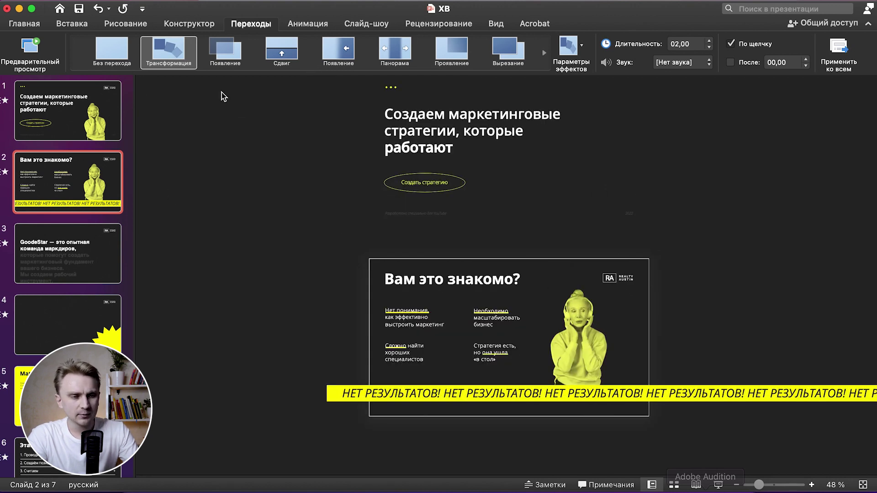
left_click(160, 57)
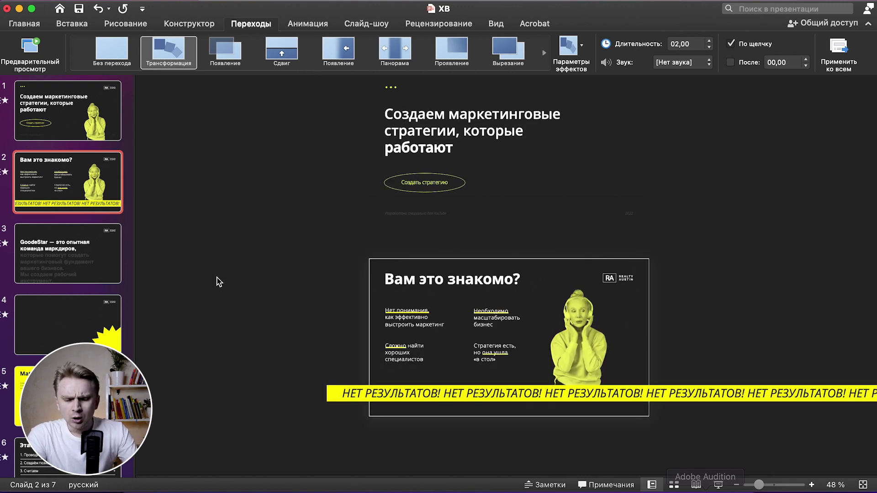
Select slide 2's title, text blocks and yellow banner, excluding the RA logo and woman photo.
left_click(436, 285)
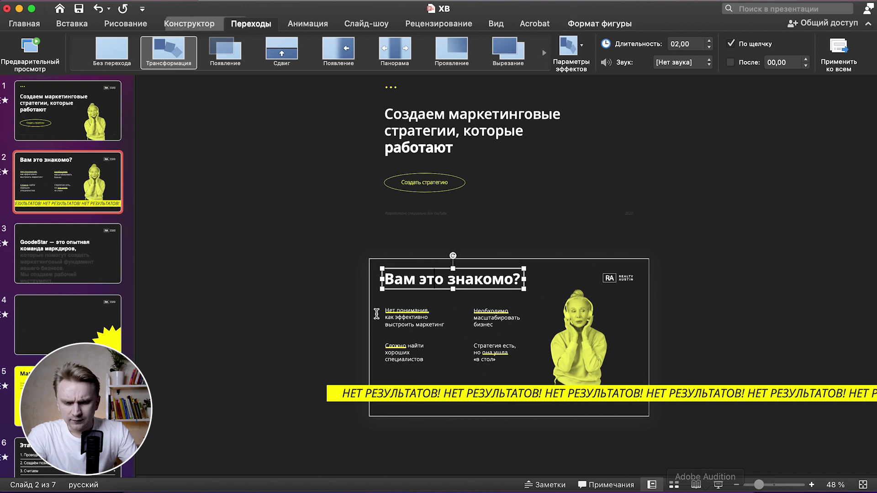
left_click_drag(278, 241, 756, 448)
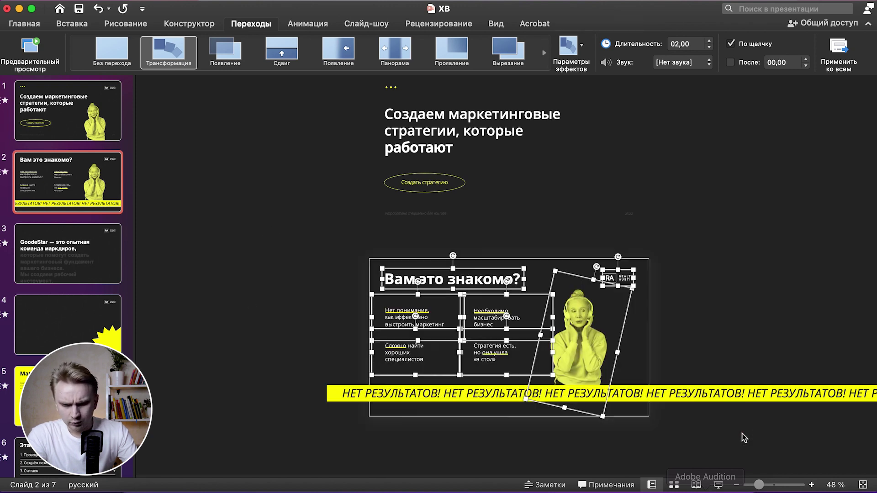
left_click(698, 404, "shift")
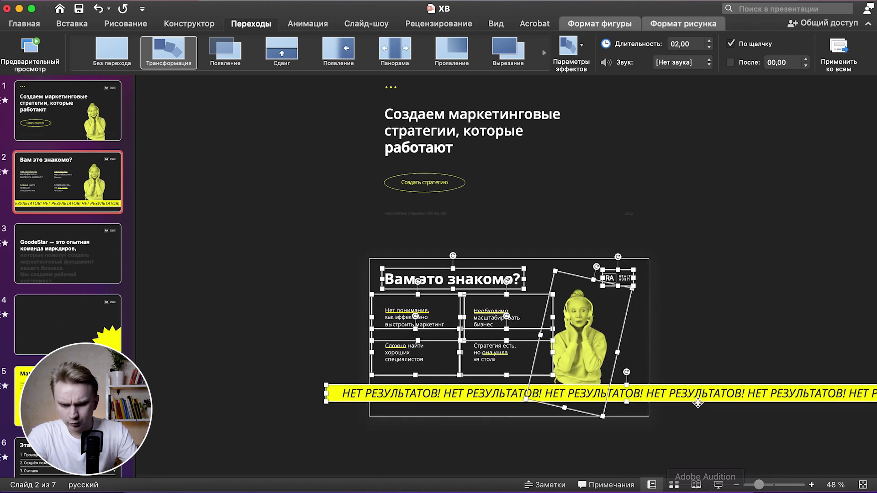
left_click(625, 269, "shift")
left_click(626, 292, "shift")
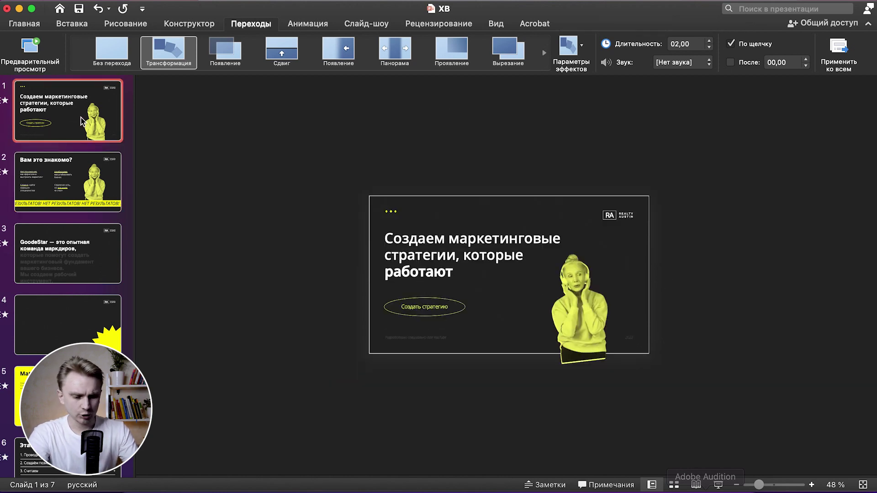
Paste slide 2's text and banner onto slide 1, parked below the slide with the banner just under its edge.
key("super+v")
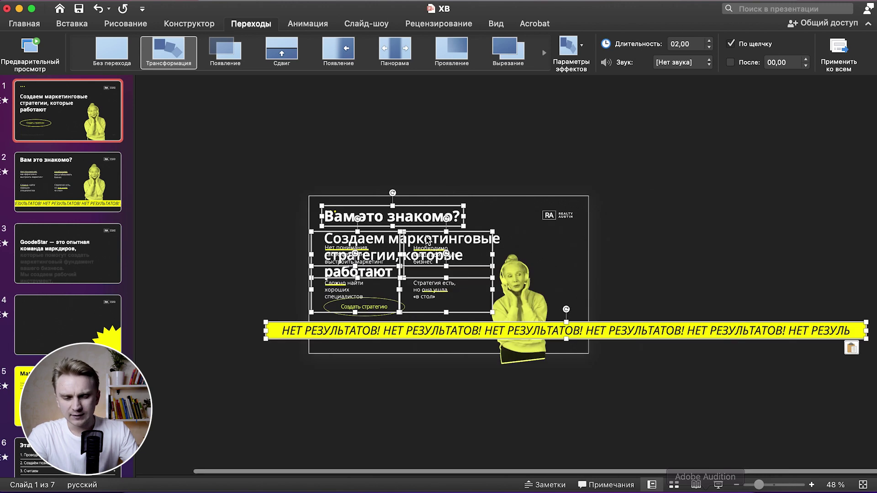
left_click_drag(477, 231, 477, 391)
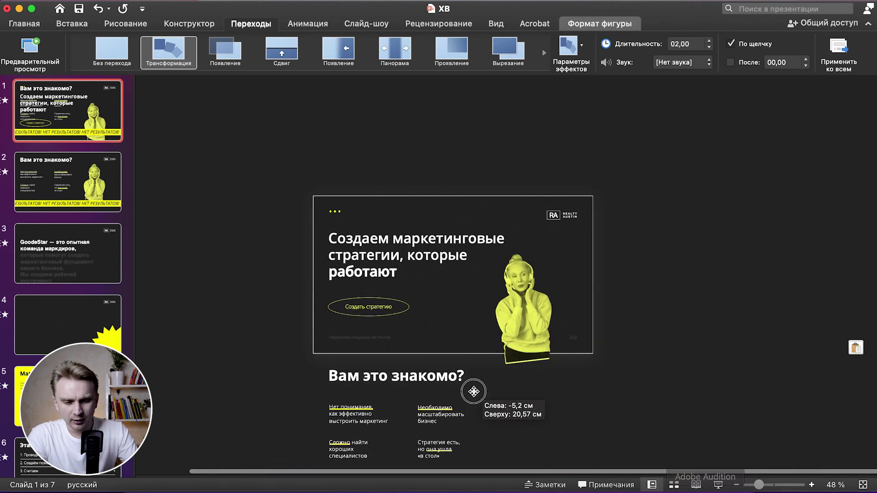
left_click(247, 393)
scroll(247, 393, "down", 2)
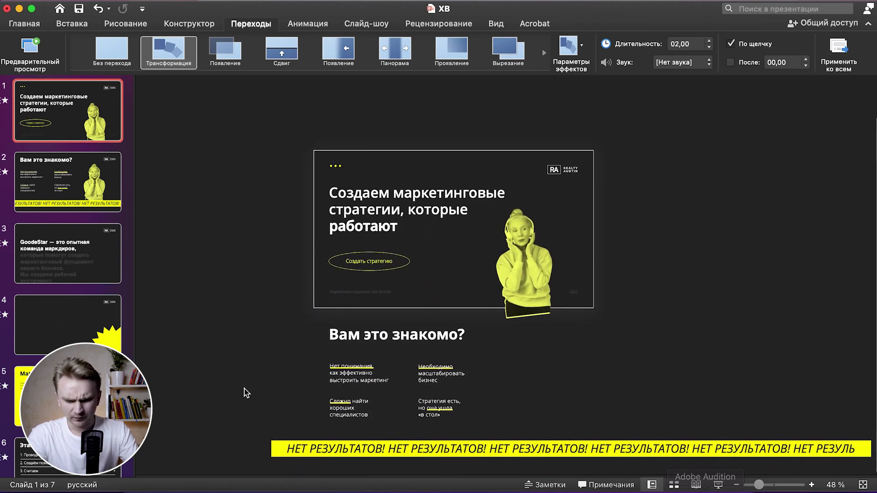
left_click_drag(303, 452, 339, 341)
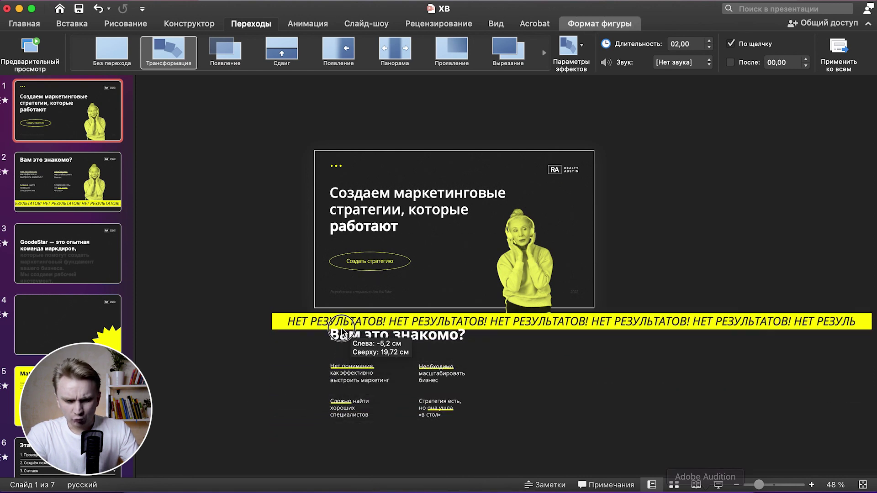
left_click_drag(338, 340, 342, 330)
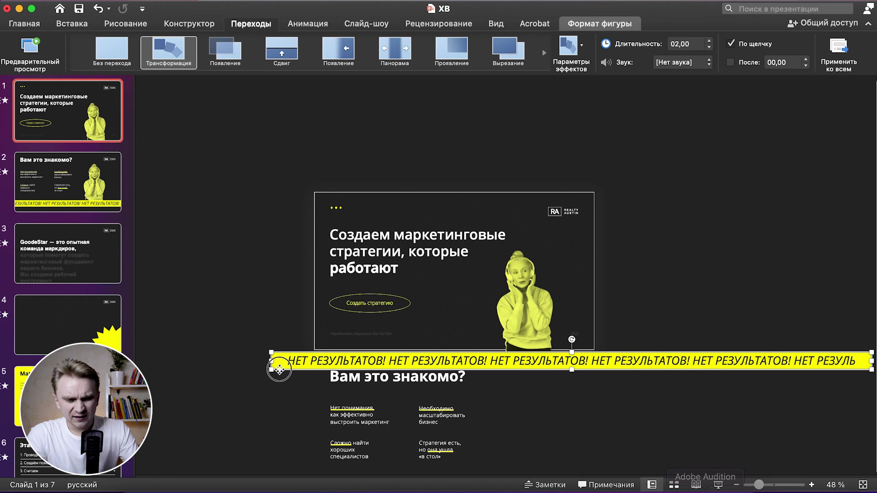
left_click_drag(280, 369, 317, 371)
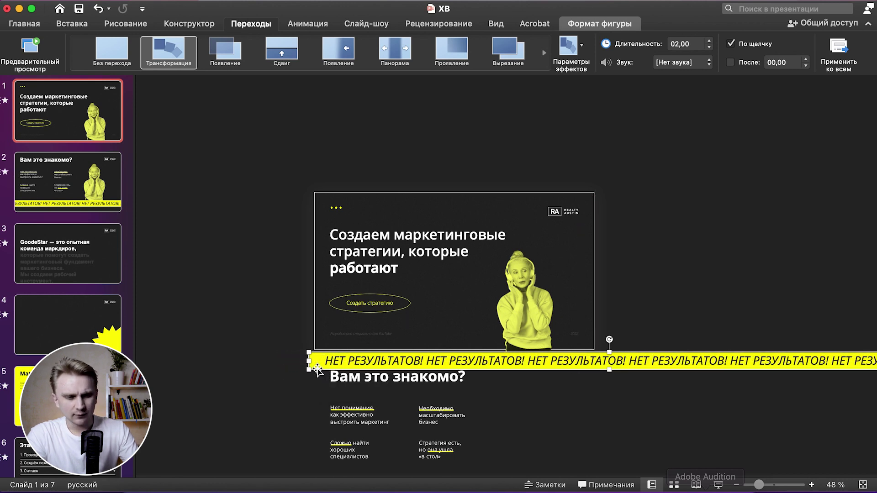
Preview the morph into slide 2 several times, then select slide 1's Нет понимания block.
left_click(59, 186)
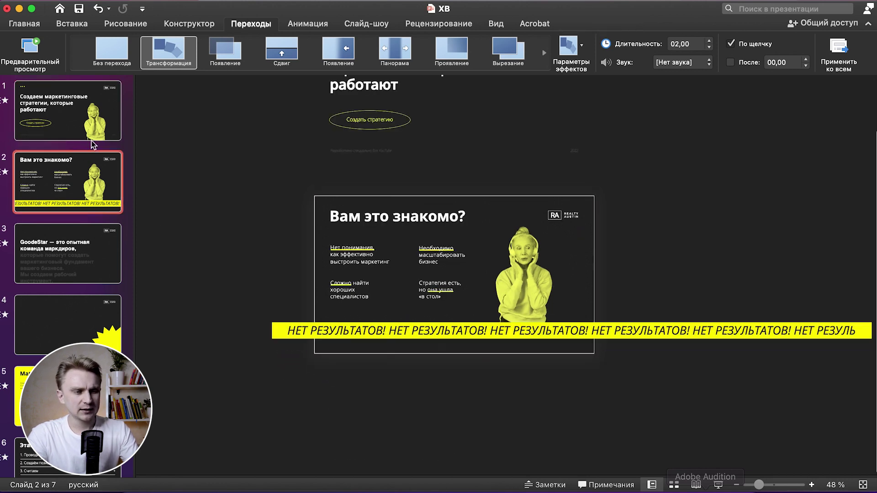
left_click(174, 57)
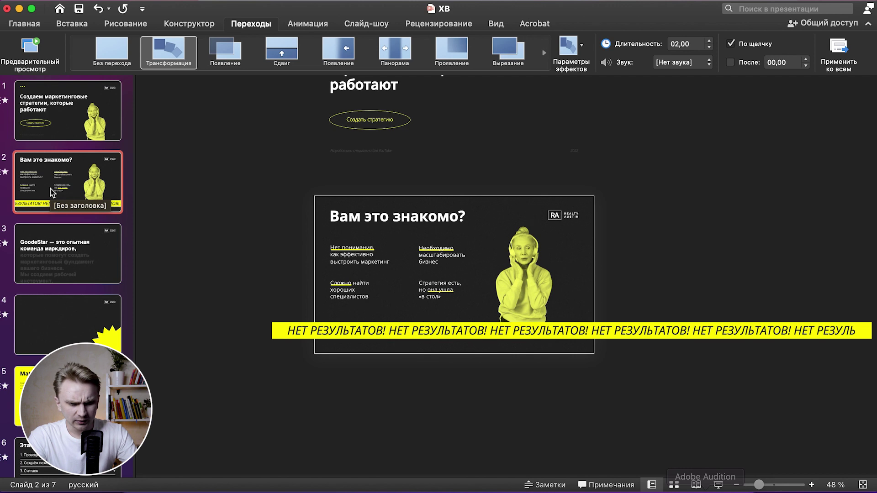
left_click(65, 121)
scroll(197, 247, "down", 3)
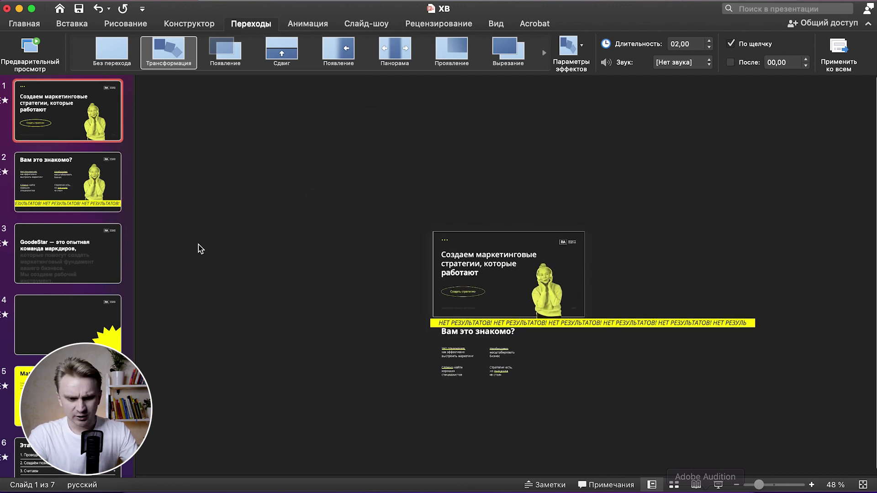
left_click(82, 191)
left_click(161, 69)
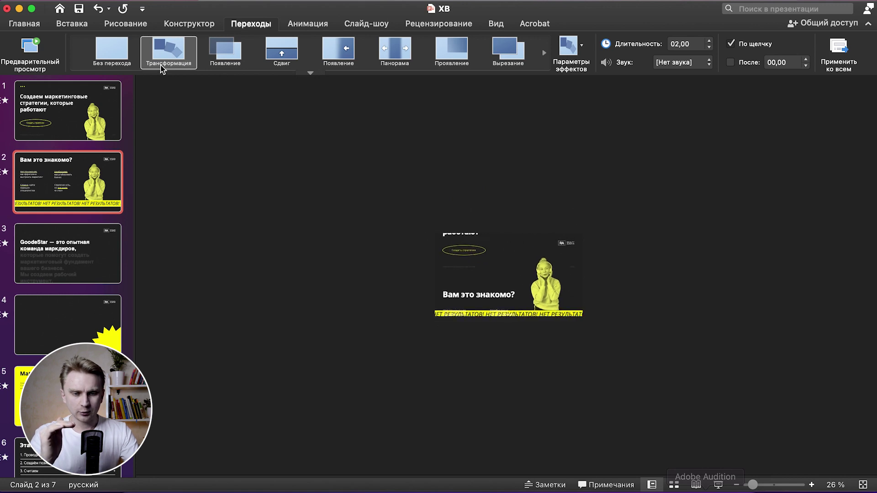
left_click(161, 69)
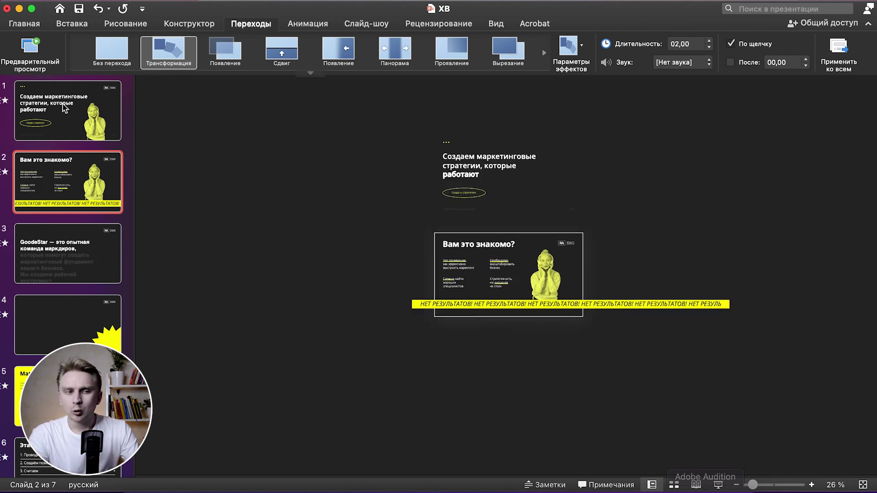
left_click(62, 129)
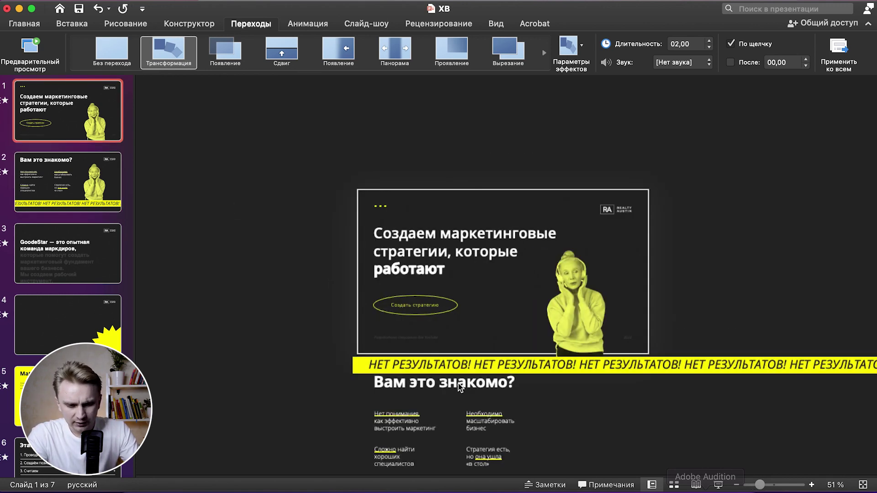
left_click(389, 404)
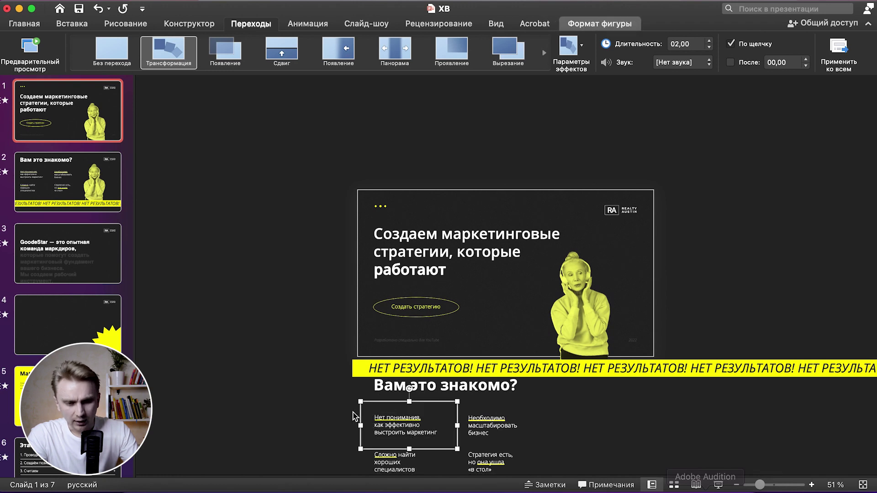
Drag slide 1's off-slide blocks (Сложно найти, Стратегия есть) further down and replay the morph into slide 2.
scroll(493, 432, "down", 3)
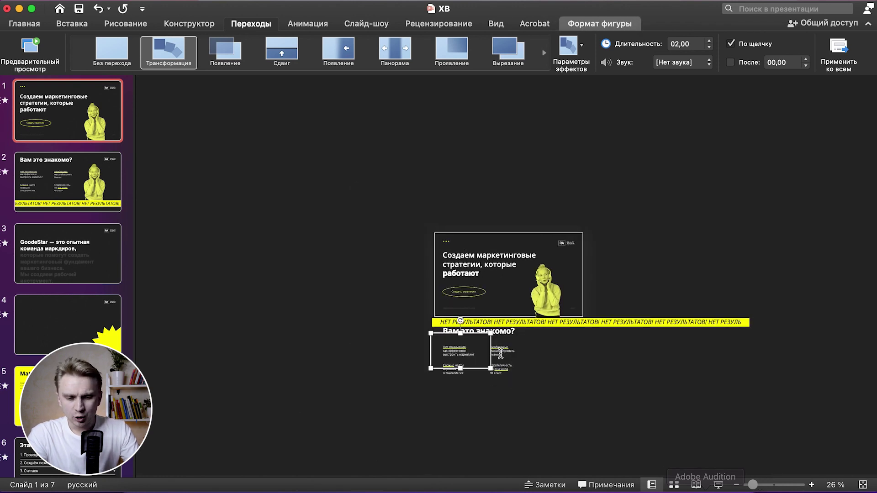
left_click(459, 374)
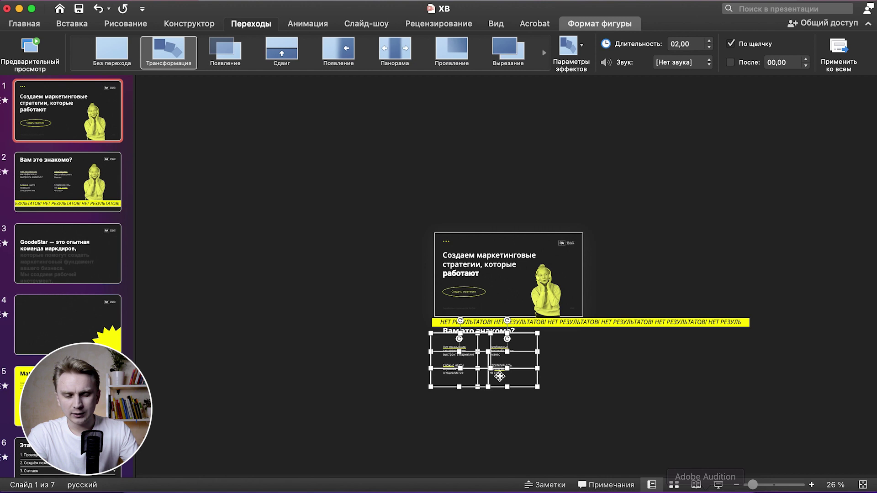
left_click_drag(502, 388, 502, 400)
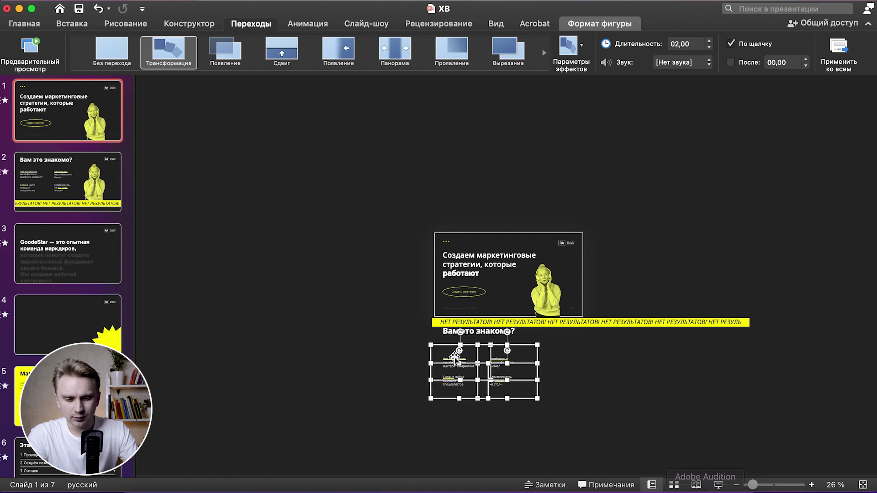
left_click_drag(526, 344, 528, 369)
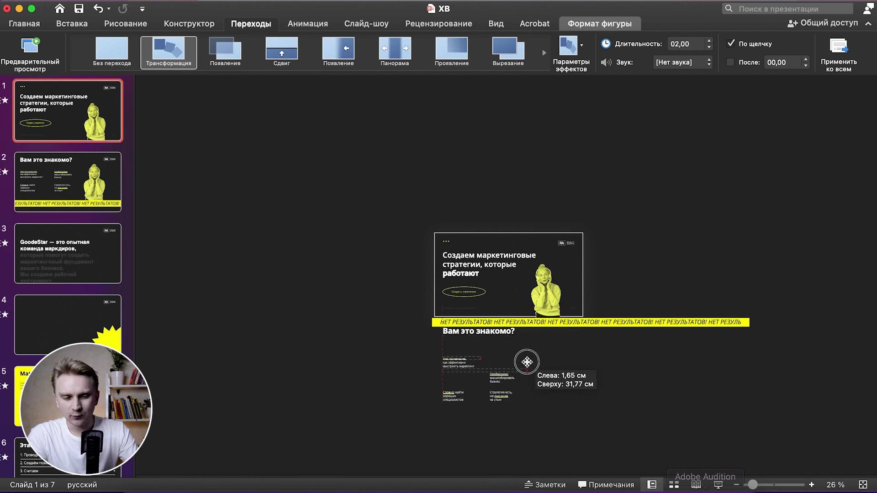
mouse_move(468, 387)
left_mouse_down()
mouse_move(470, 412)
mouse_move(520, 446)
left_mouse_up()
left_click(346, 373)
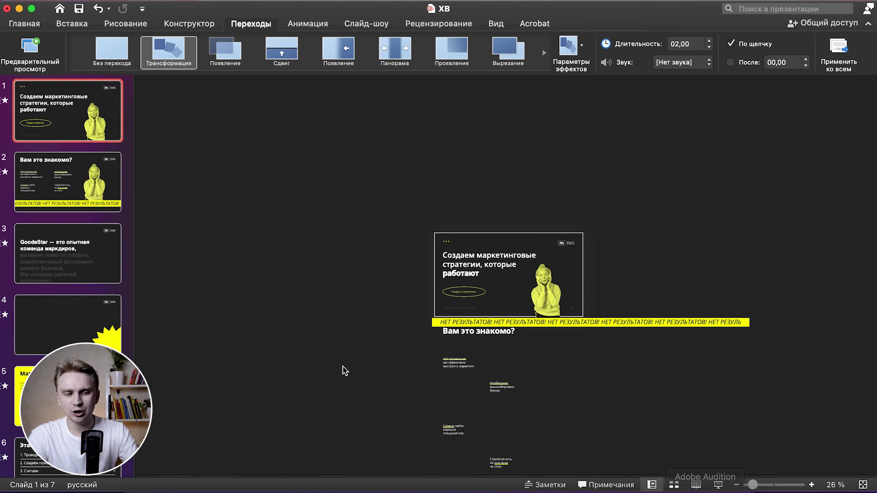
left_click(52, 204)
left_click(161, 48)
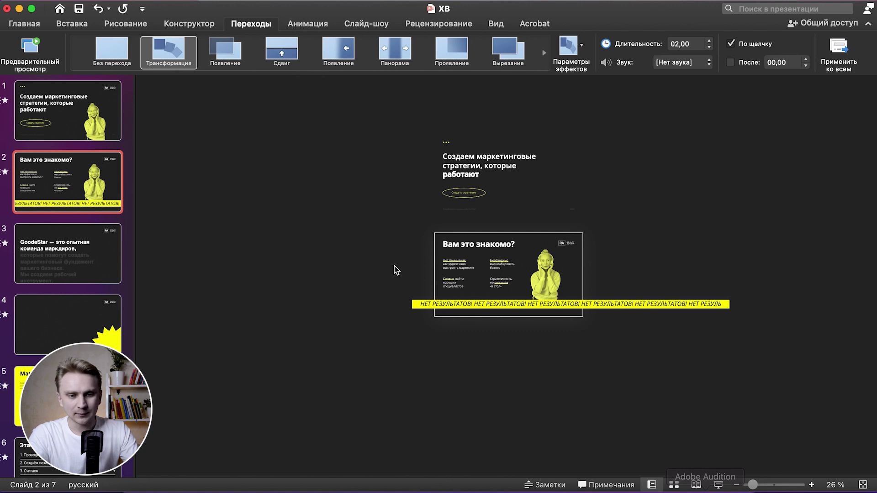
scroll(395, 270, "up", 5)
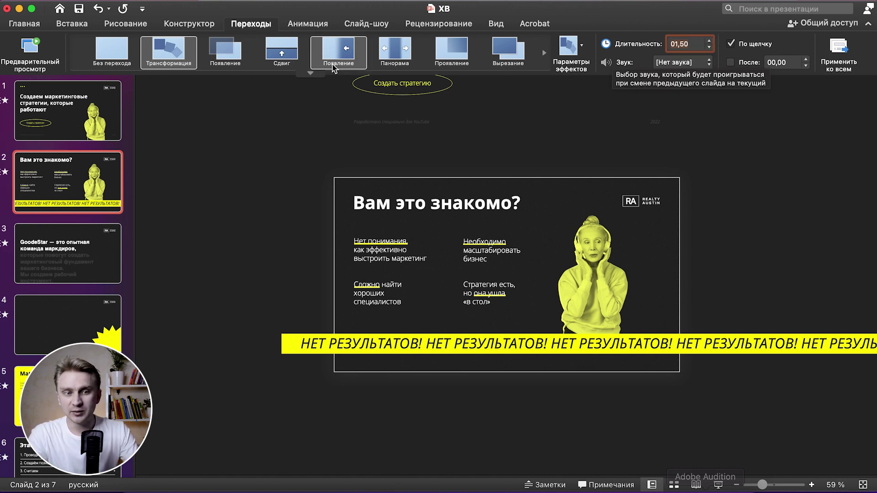
Start the slide show from slide 2 to preview its 1.50-second Morph transition.
left_click(365, 23)
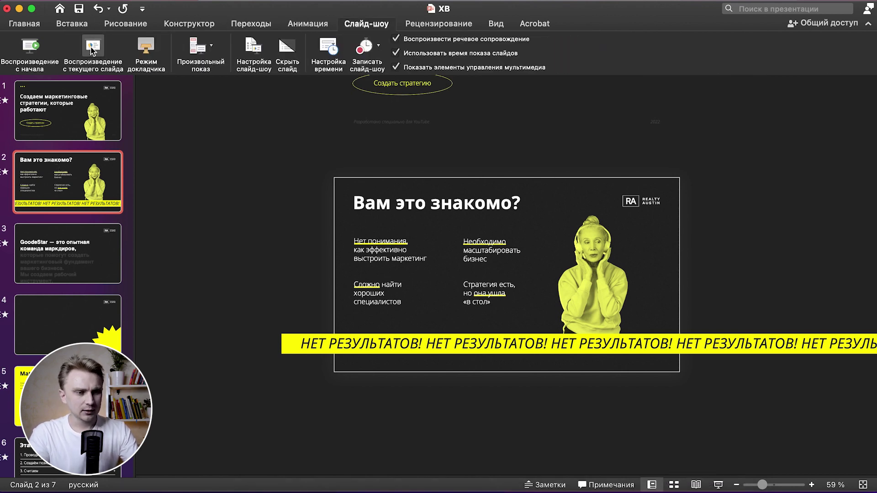
left_click(92, 47)
key("Left")
key("Right")
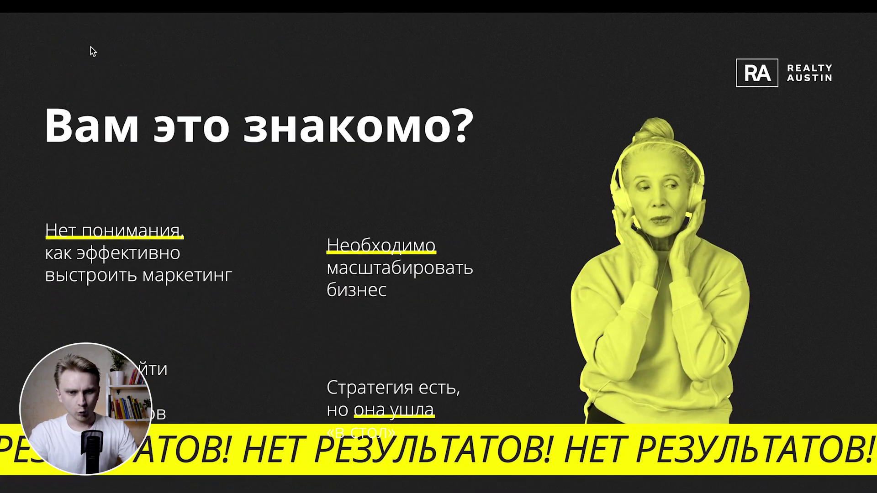
key("Left")
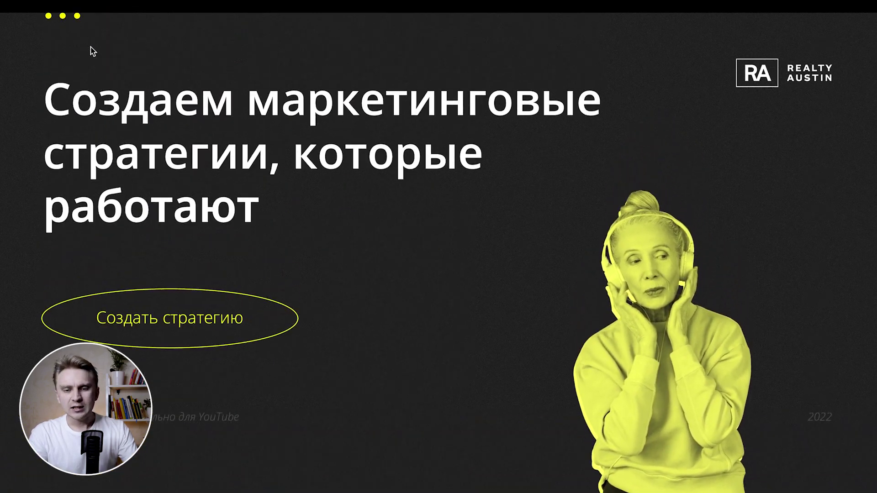
key("Right")
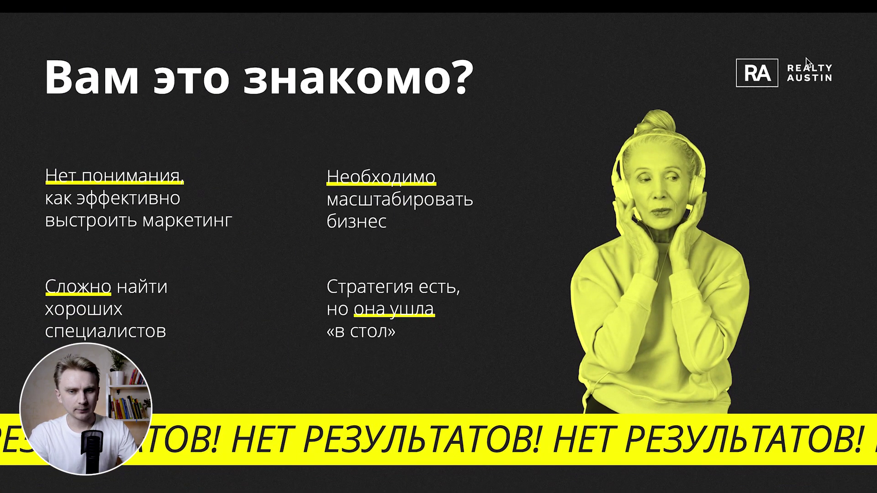
key("Left")
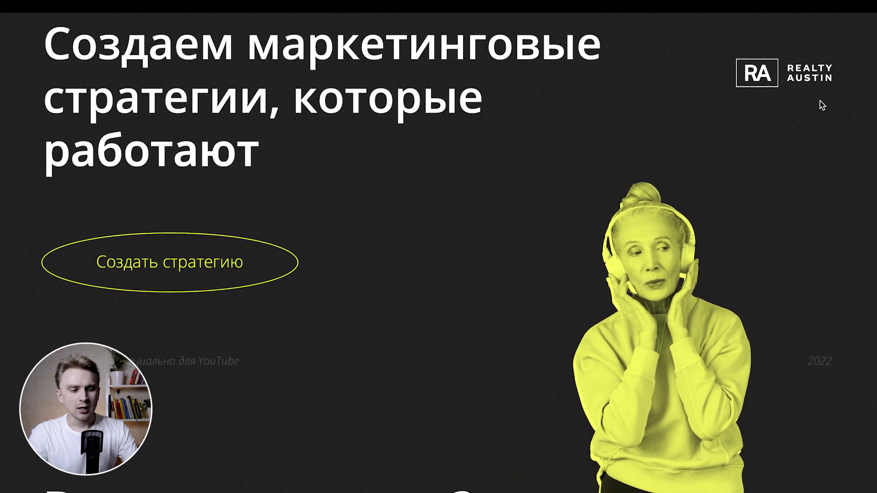
key("Right")
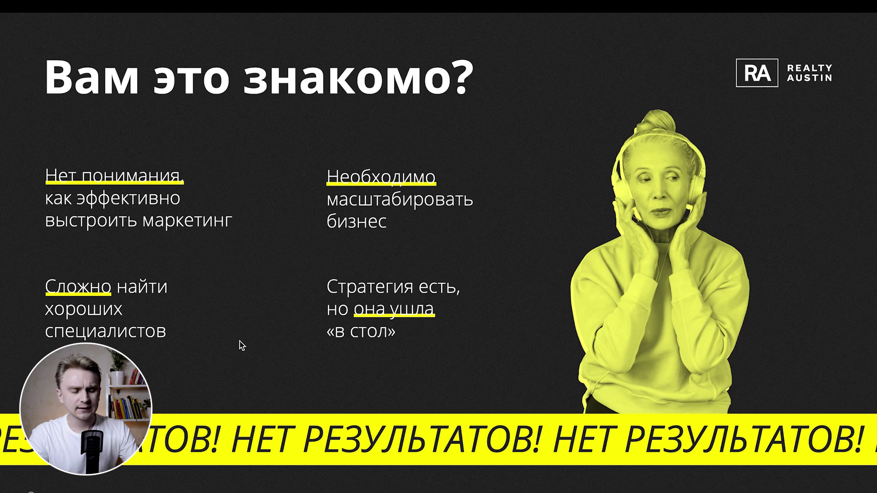
key("Escape")
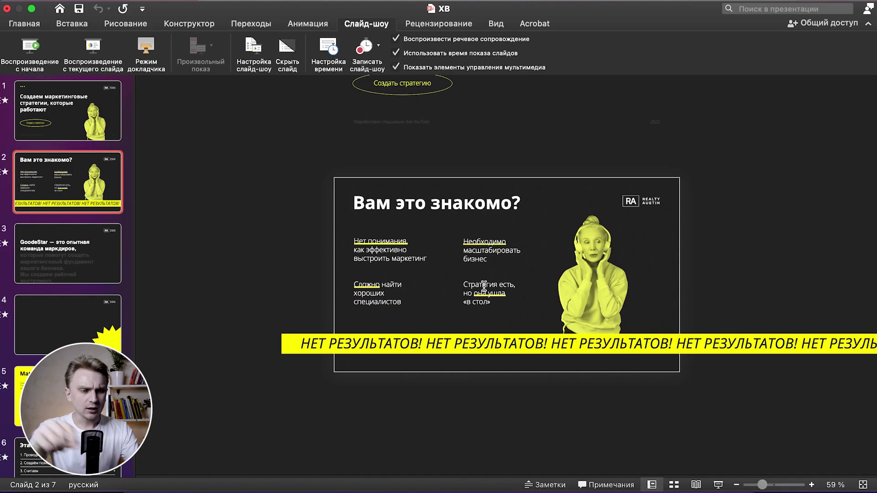
Bring the yellow НЕТ РЕЗУЛЬТАТОВ! banner to the front on slide 2 and on slide 1.
left_click(284, 345)
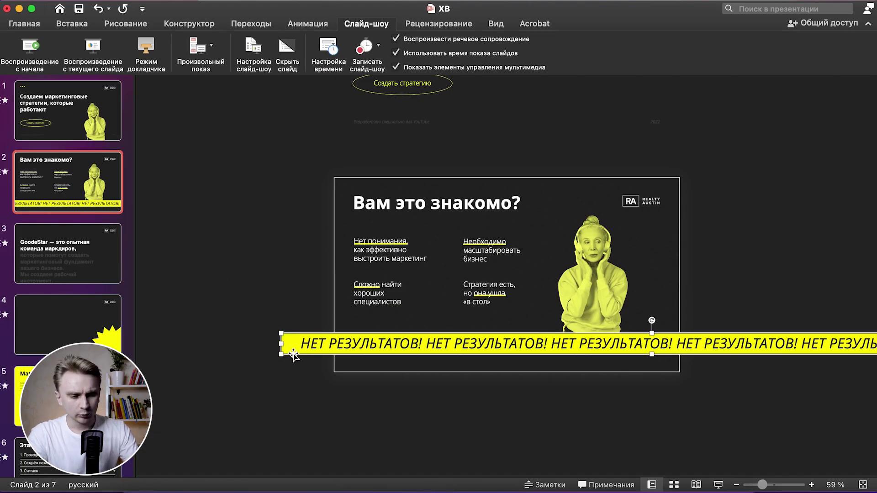
right_click(297, 349)
mouse_move(332, 208)
left_click(580, 221)
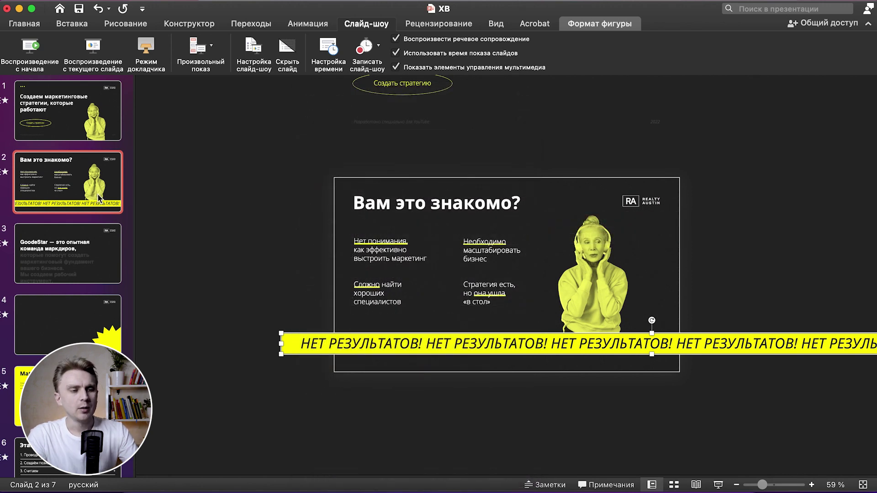
scroll(204, 296, "up", 3)
left_click(339, 381)
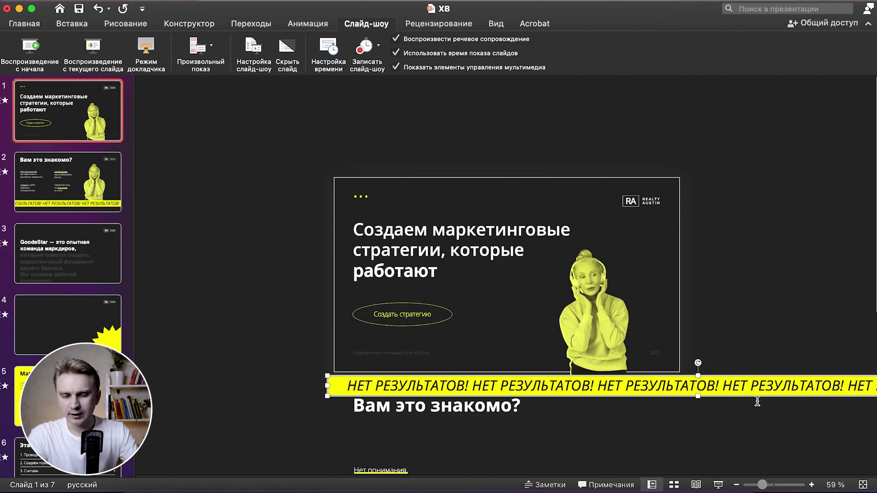
right_click(794, 398)
mouse_move(594, 221)
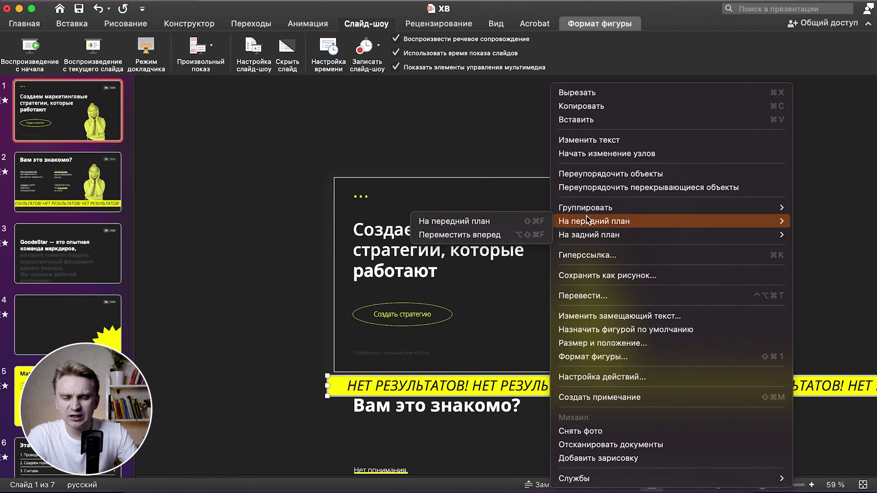
left_click(508, 221)
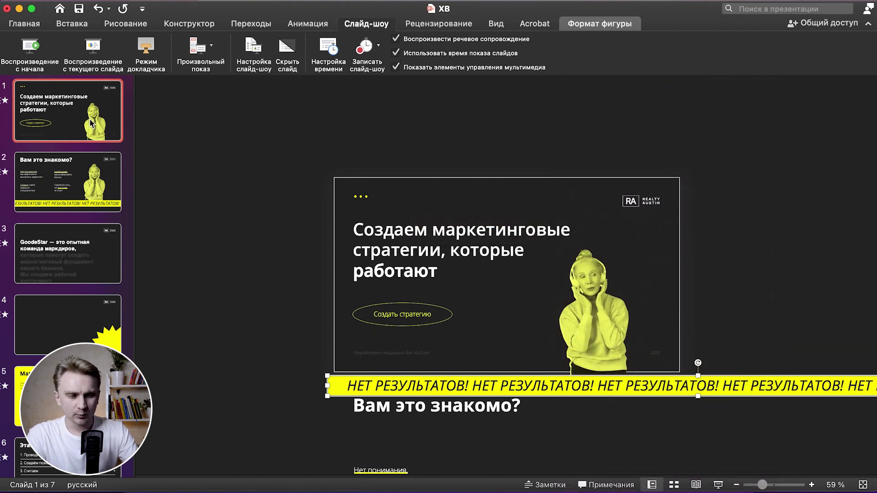
left_click(81, 118)
On slide 2, drag the 2022 text box down toward the banner.
left_click(82, 176)
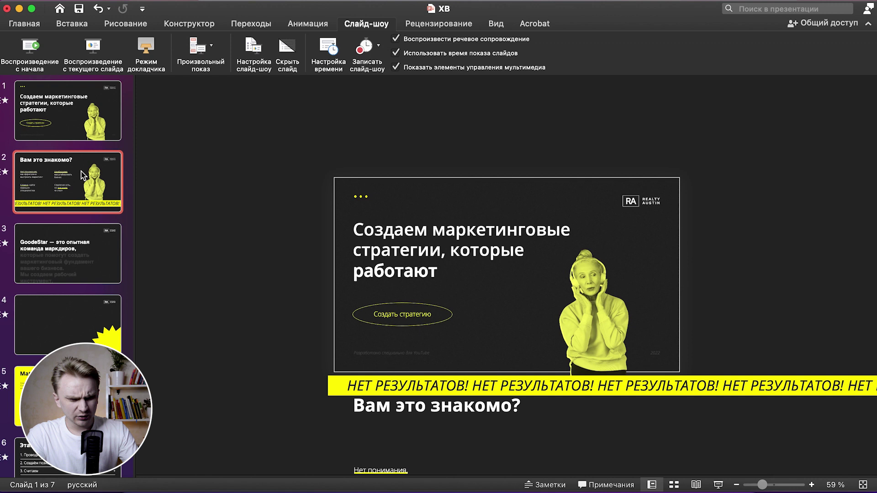
scroll(713, 191, "up", 3)
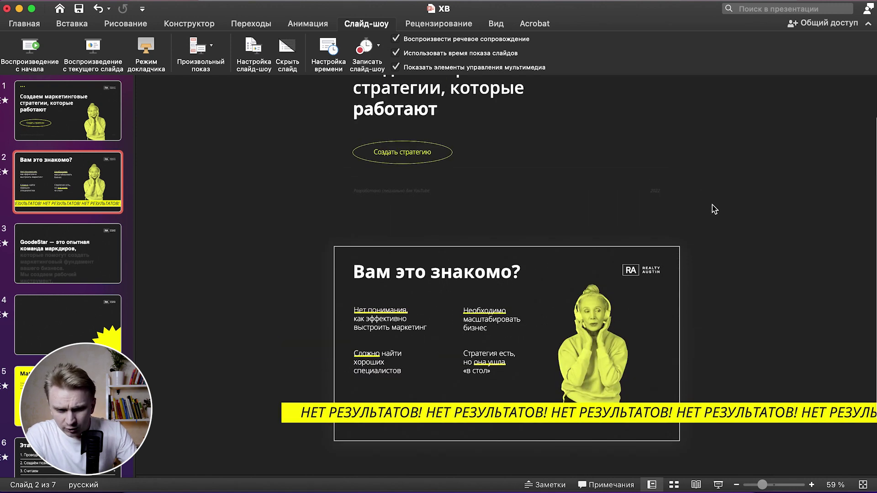
mouse_move(647, 187)
left_mouse_down()
mouse_move(709, 420)
mouse_move(715, 411)
left_mouse_up()
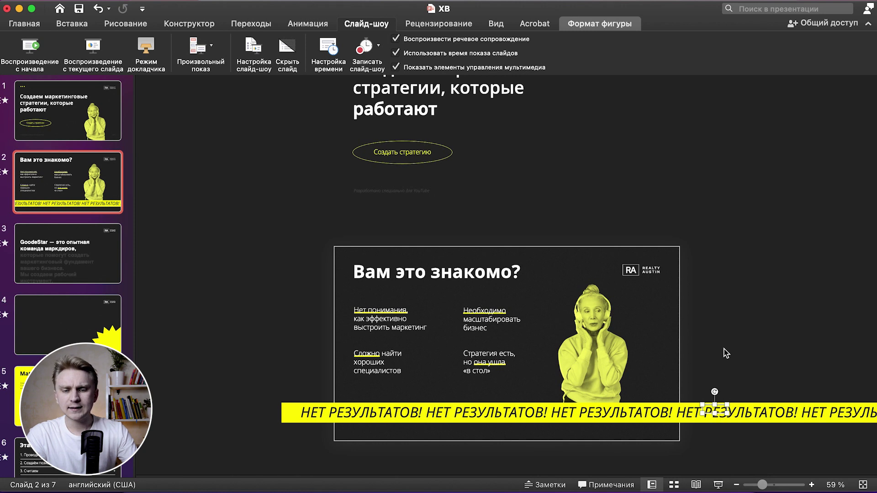
left_click(106, 169)
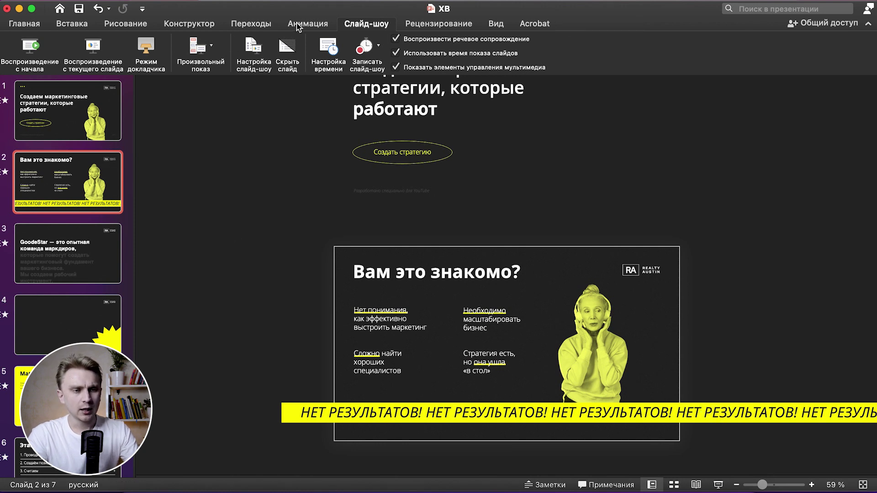
left_click(251, 24)
Give slide 2's yellow banner a Lines motion path with the Left direction.
left_click(169, 51)
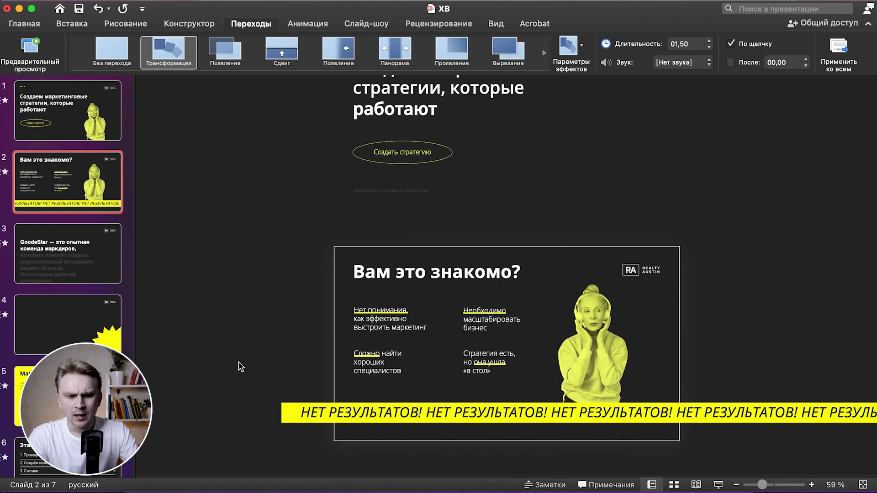
left_click(301, 423)
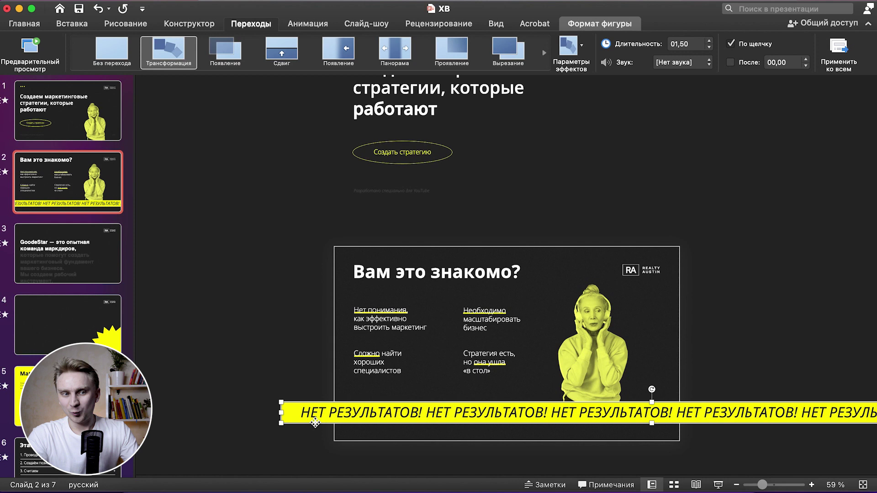
left_click(306, 22)
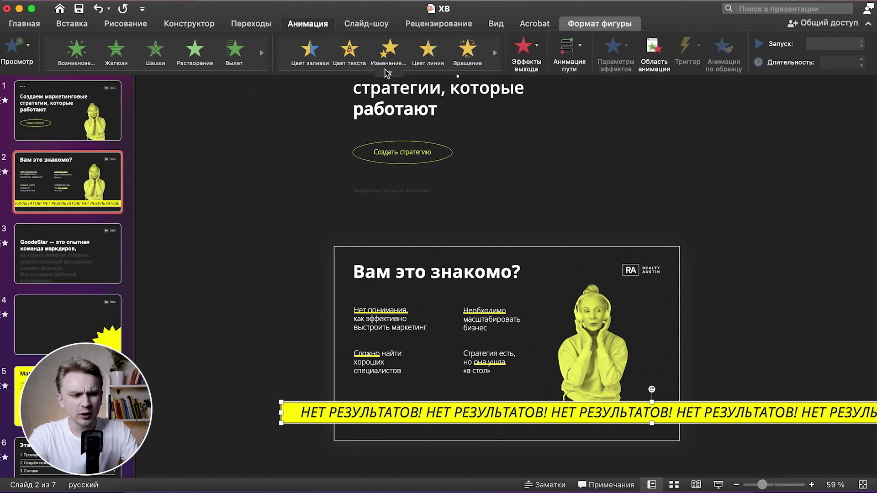
left_click(566, 49)
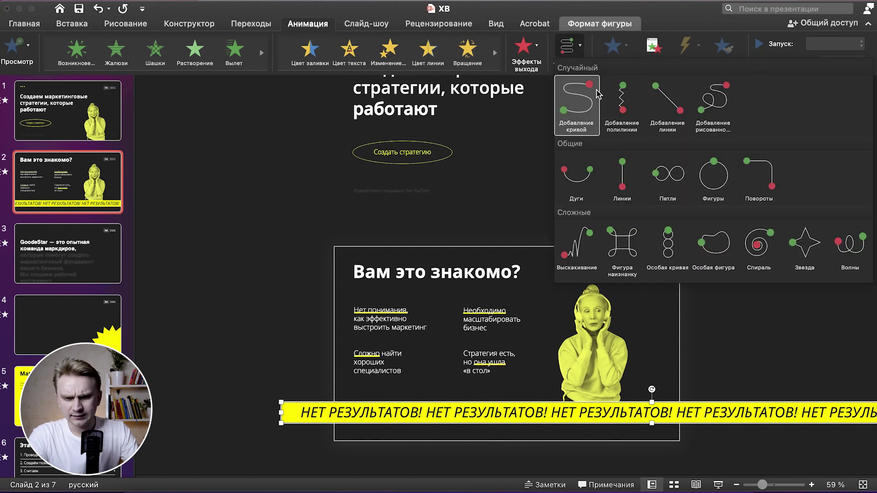
left_click(617, 176)
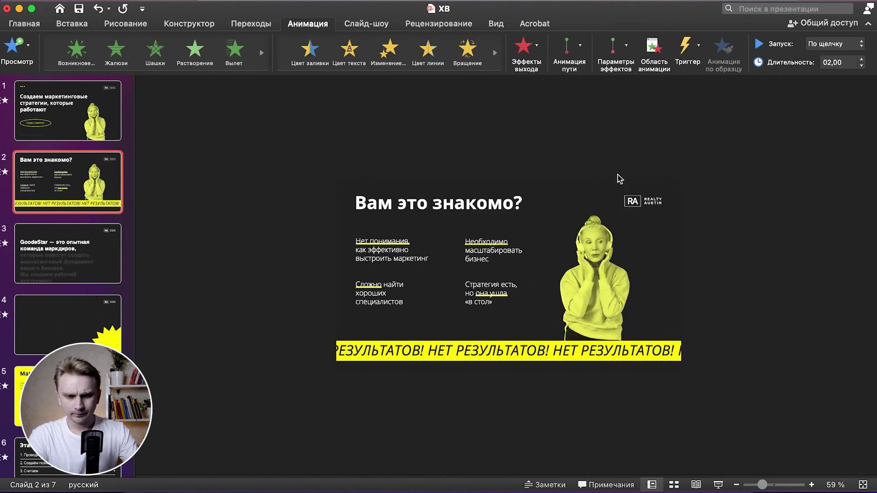
left_click(619, 62)
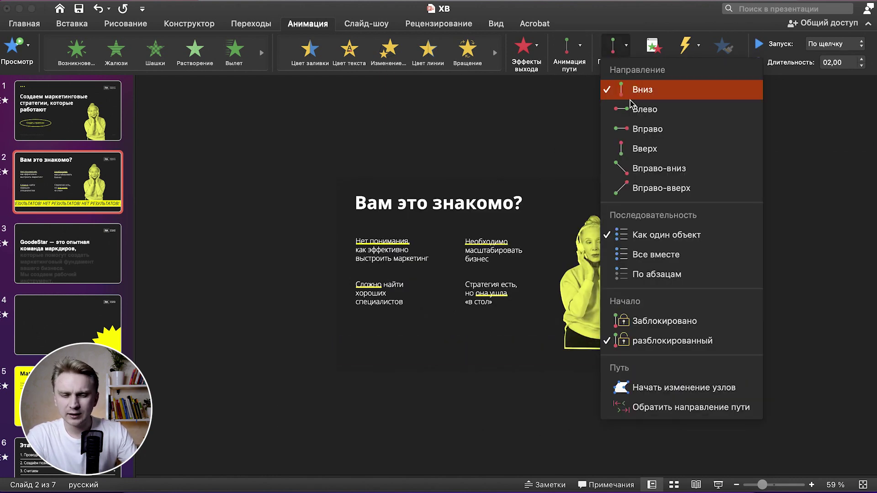
left_click(643, 114)
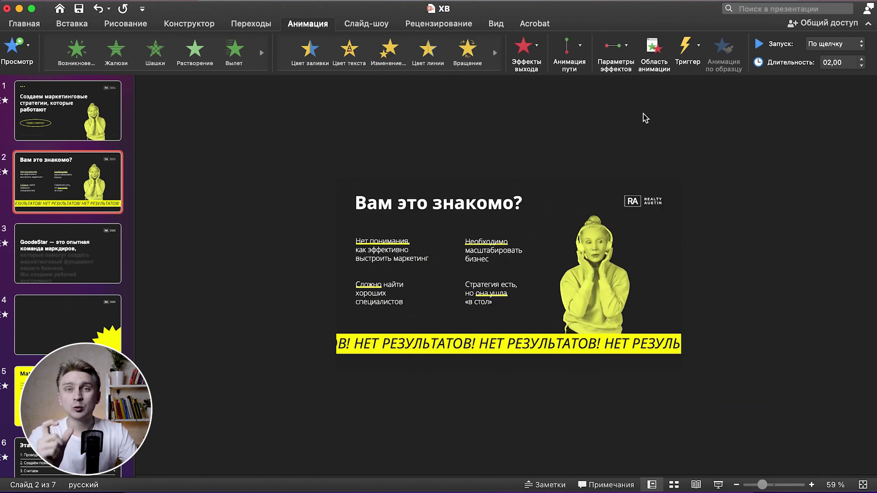
Drag the motion path's end point so the banner stops further left, level with its row.
scroll(540, 365, "up", 2)
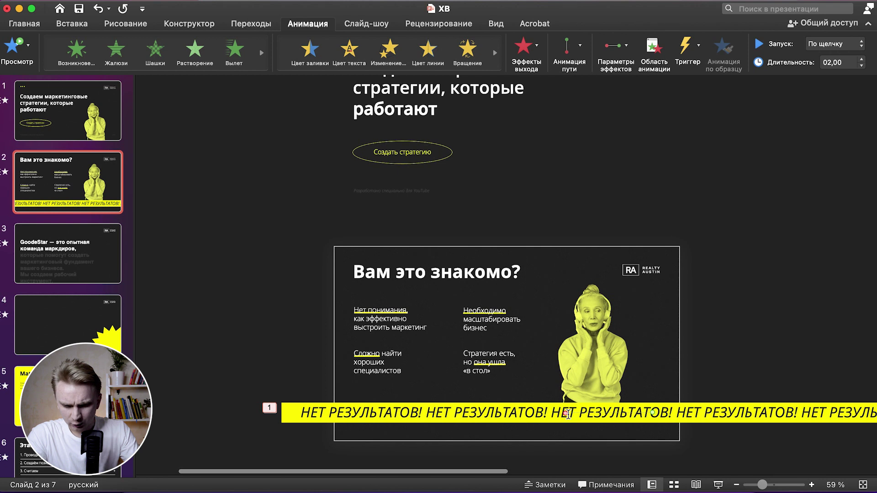
left_click_drag(568, 415, 530, 411)
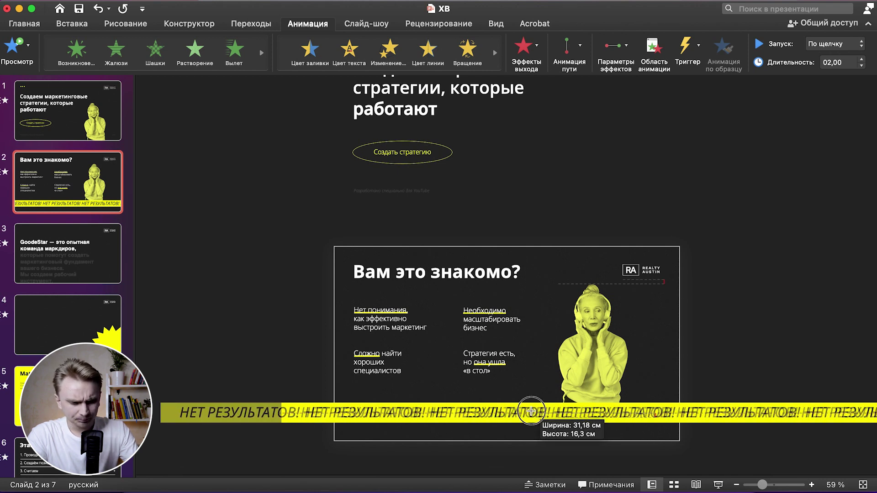
left_click_drag(530, 411, 397, 409)
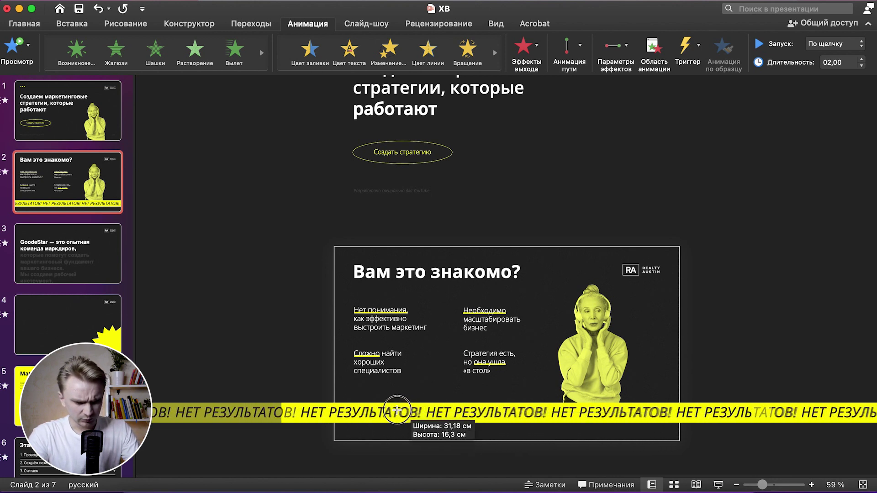
mouse_move(397, 410)
left_mouse_down()
mouse_move(650, 375)
mouse_move(414, 375)
left_mouse_up()
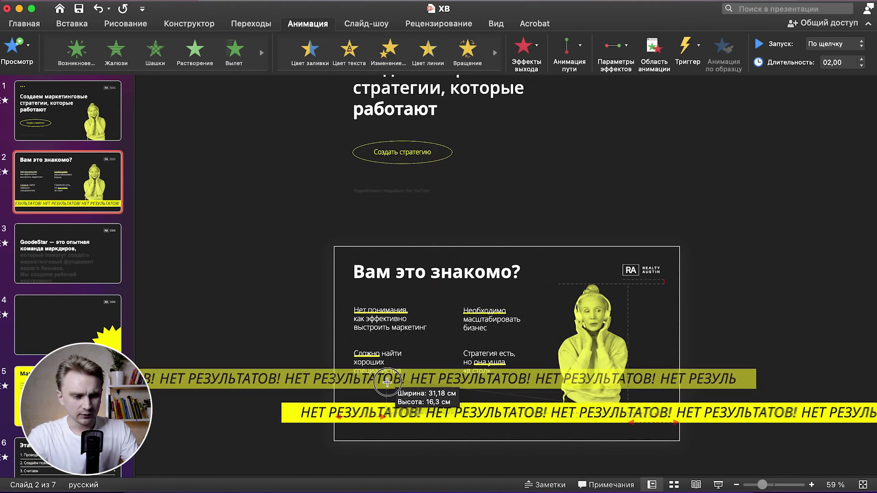
left_click_drag(413, 376, 401, 413)
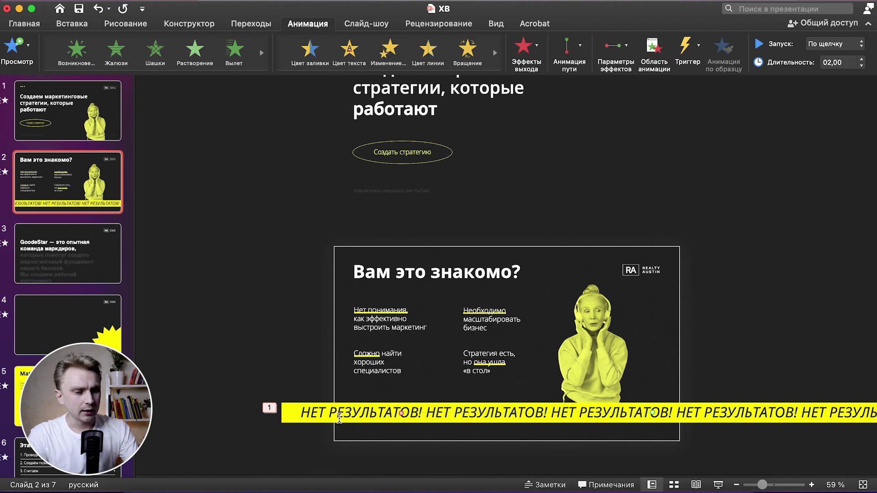
left_click(274, 409)
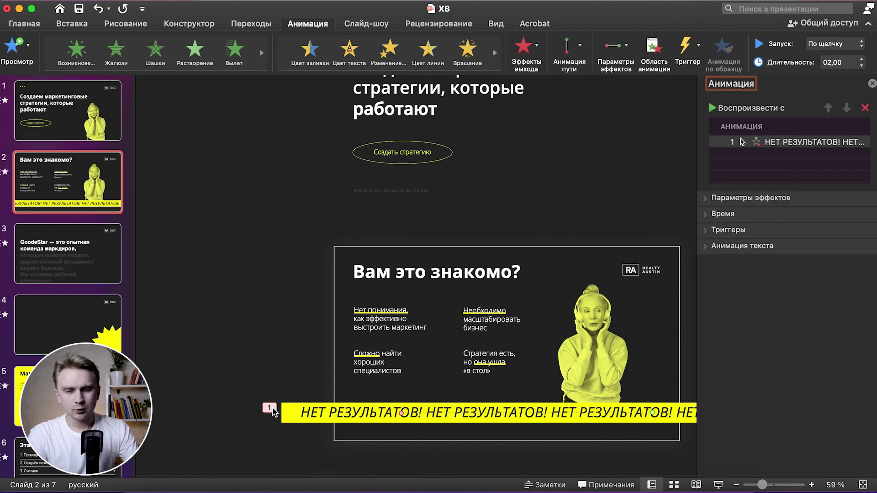
Set the banner animation to a 5-second duration that repeats until the end of the slide.
left_click(723, 218)
left_click(804, 254)
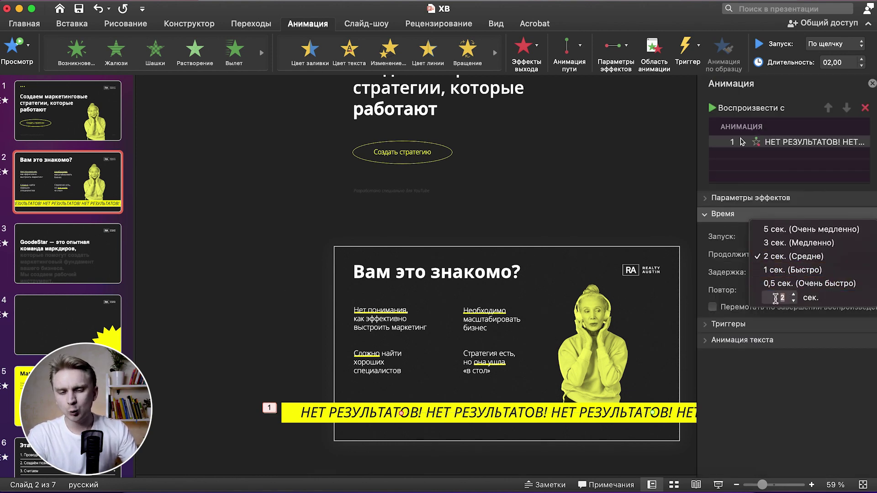
left_click(782, 229)
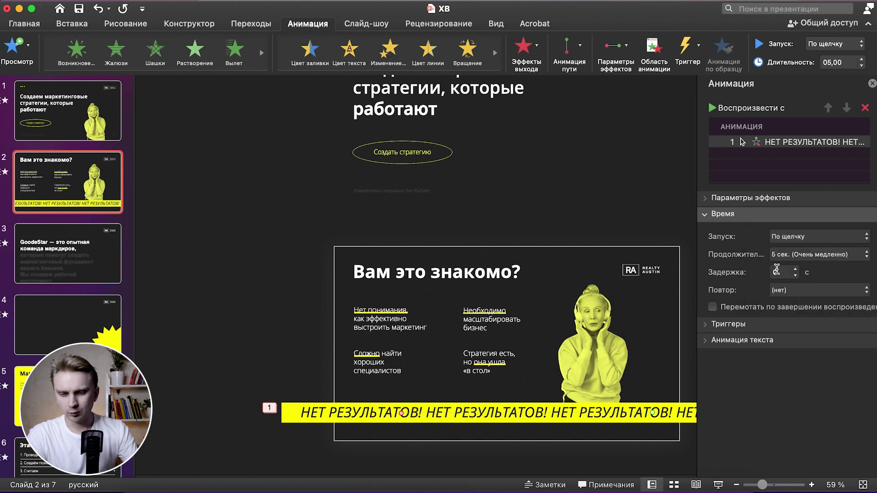
left_click(752, 201)
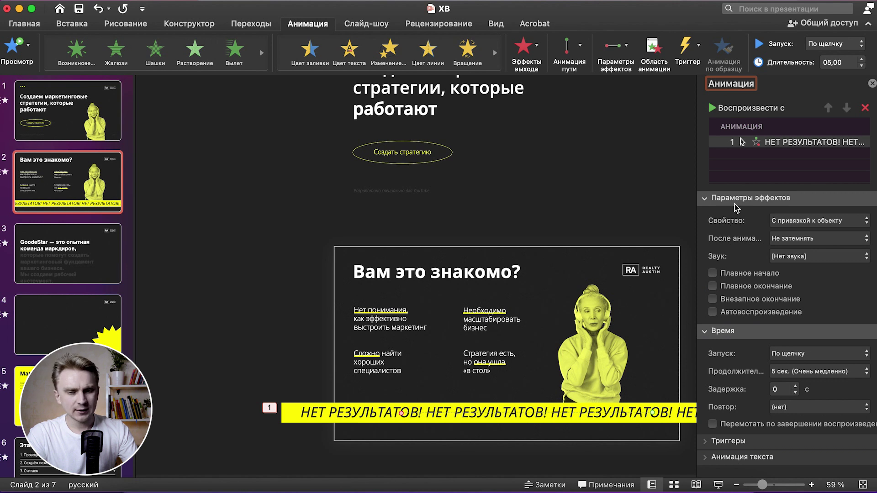
left_click(734, 203)
left_click(777, 290)
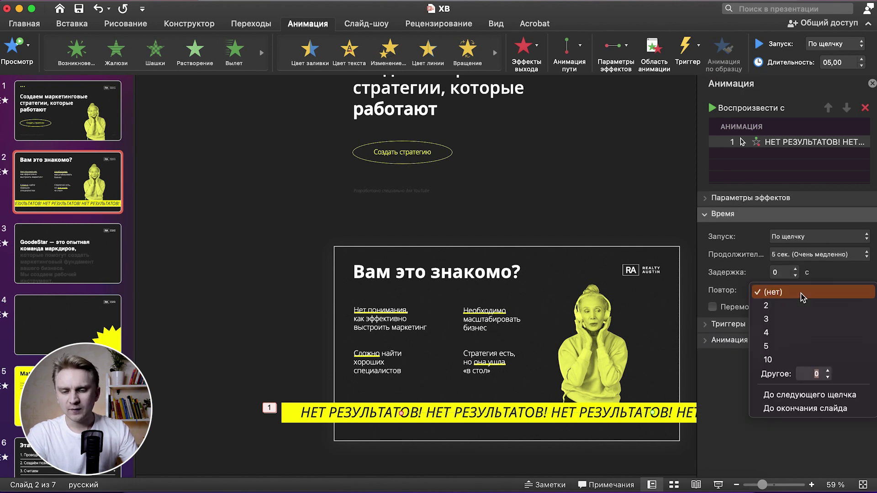
left_click(789, 409)
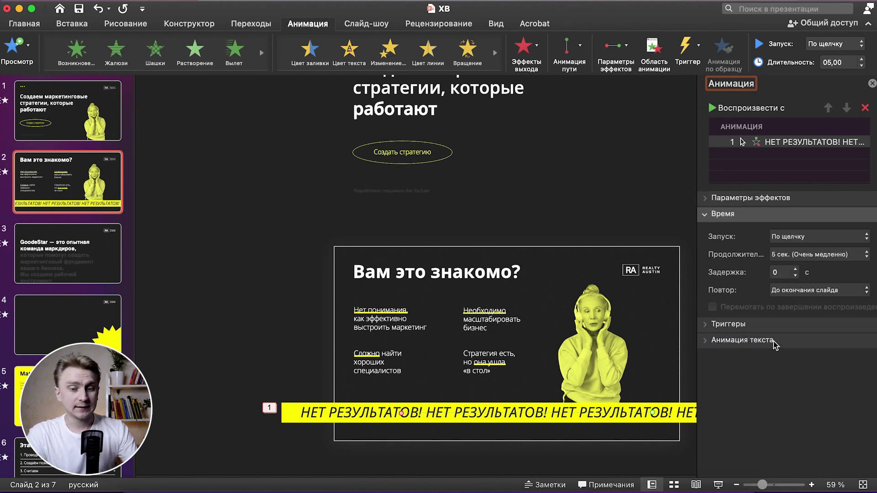
Play the slide show from slide 2, then exit with Esc.
left_click(366, 23)
left_click(91, 65)
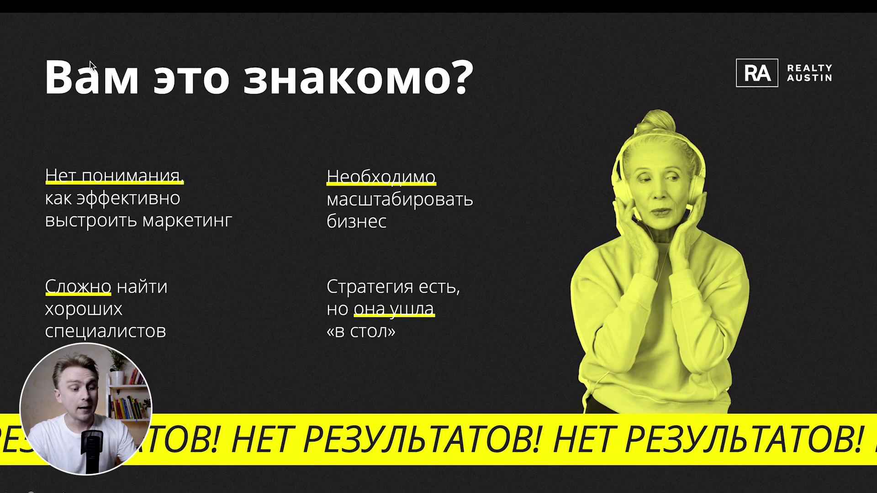
key("Escape")
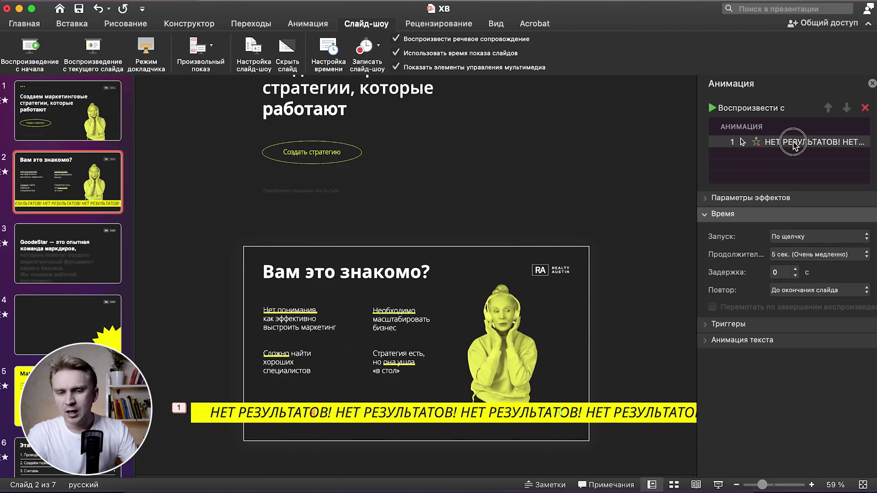
Set the banner animation to start With Previous, then play the show from slide 1 and from slide 2.
left_click(817, 237)
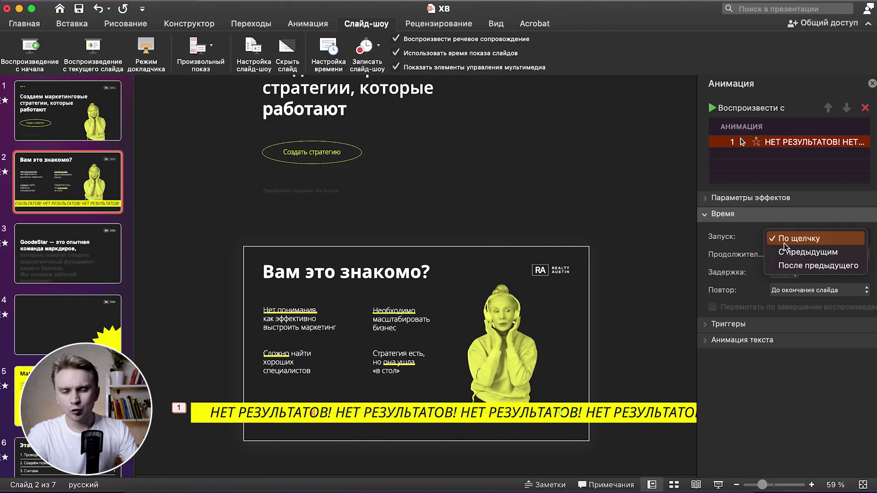
left_click(804, 250)
left_click(82, 137)
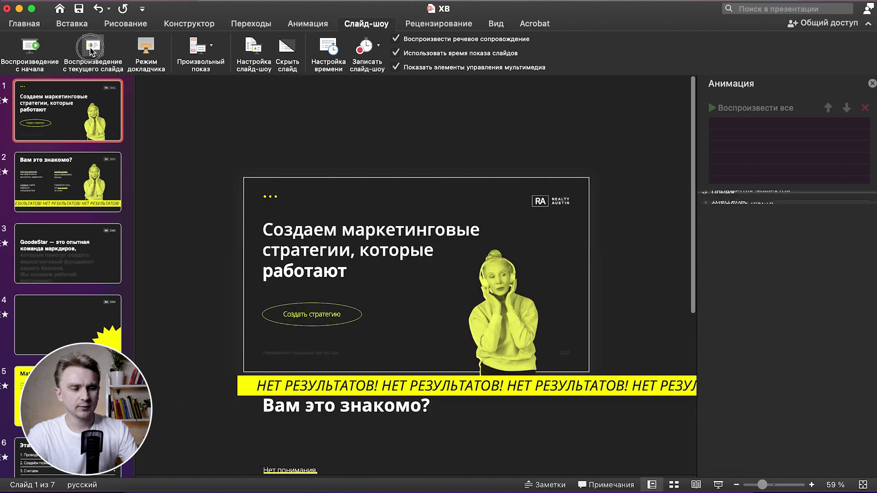
left_click(93, 57)
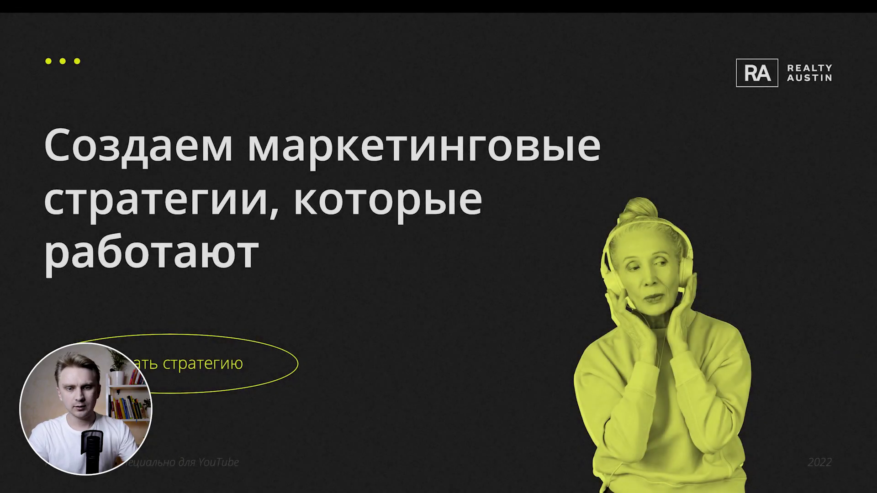
left_click(93, 51)
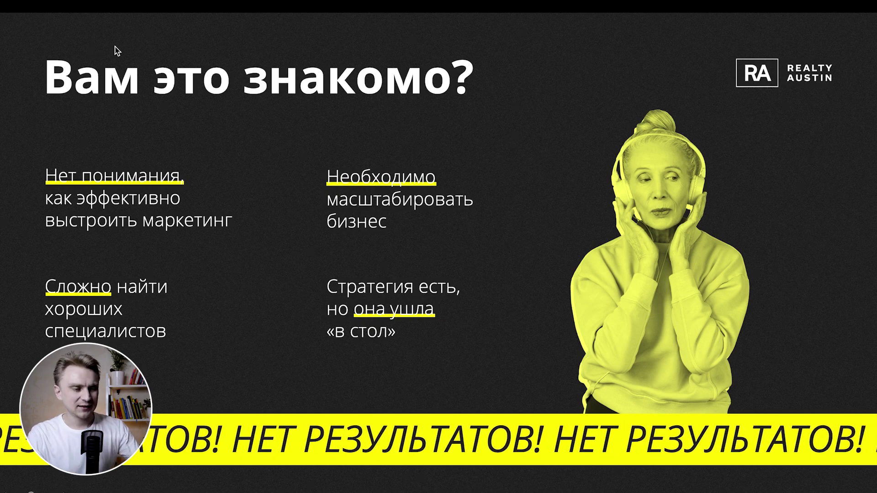
key("Escape")
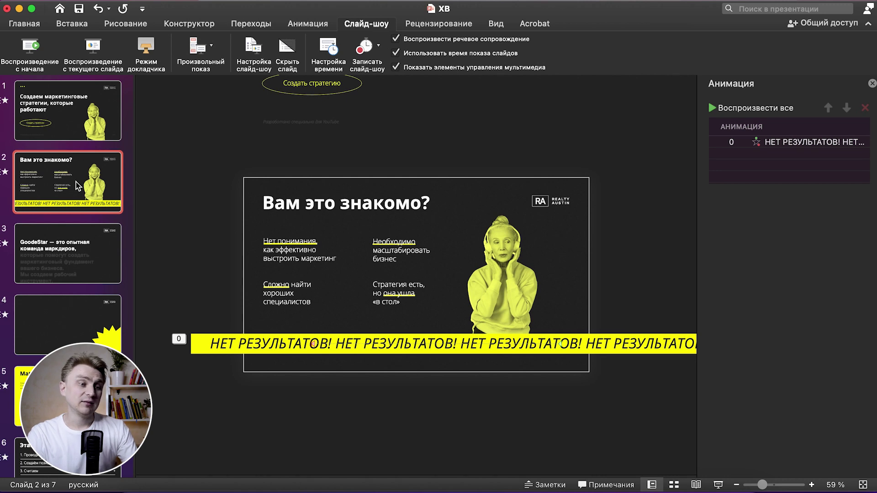
left_click(84, 47)
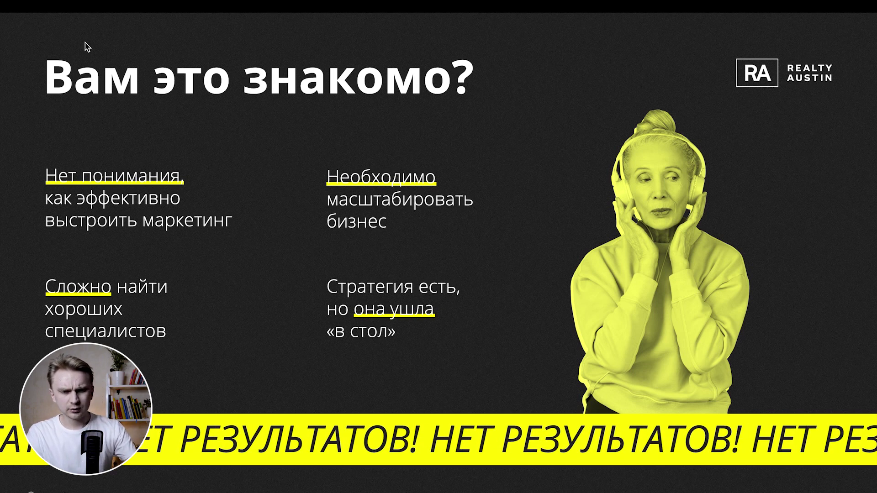
key("Escape")
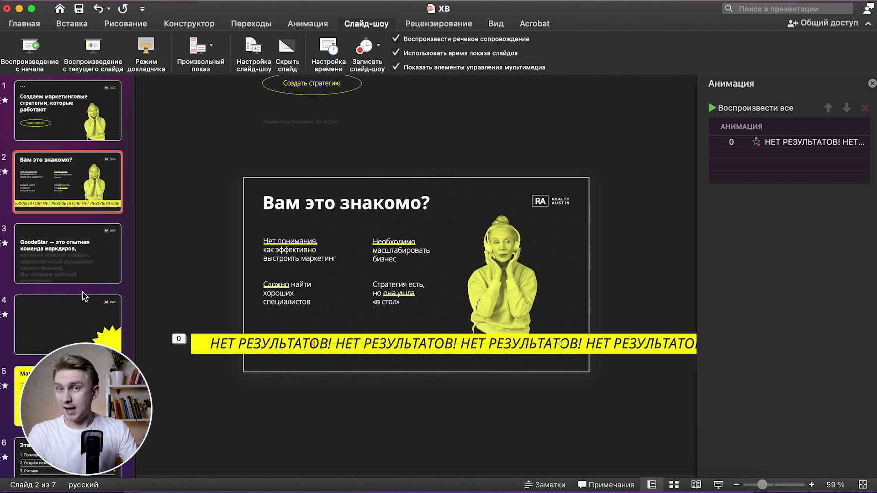
Copy slide 3's GoodeStar text block, paste it onto slide 2, and drag it downward.
left_click(51, 244)
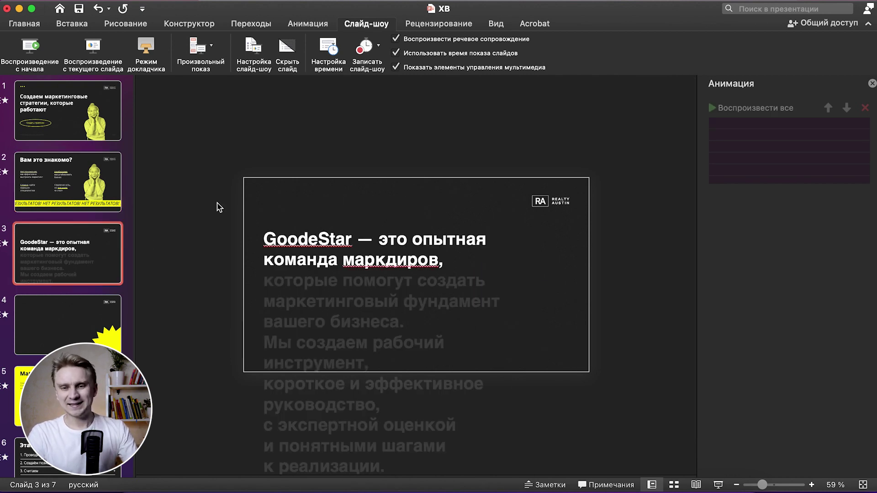
left_click(870, 84)
left_click(7, 198)
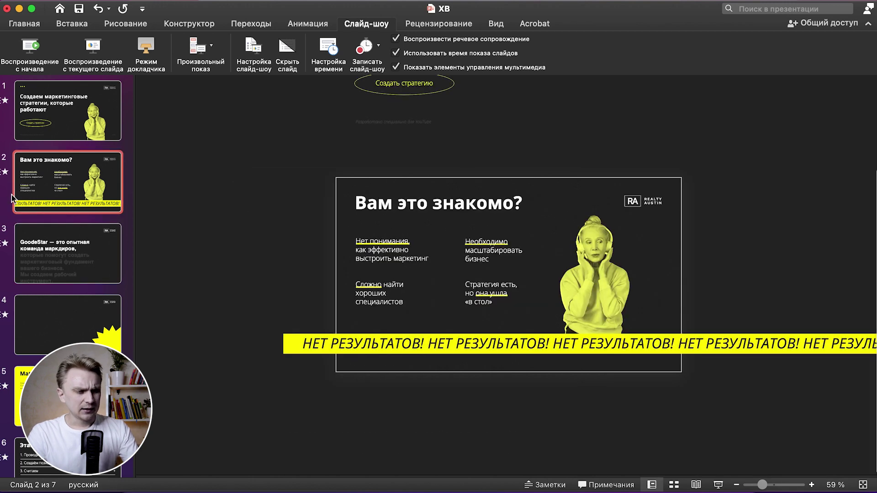
left_click(82, 248)
left_click(448, 264)
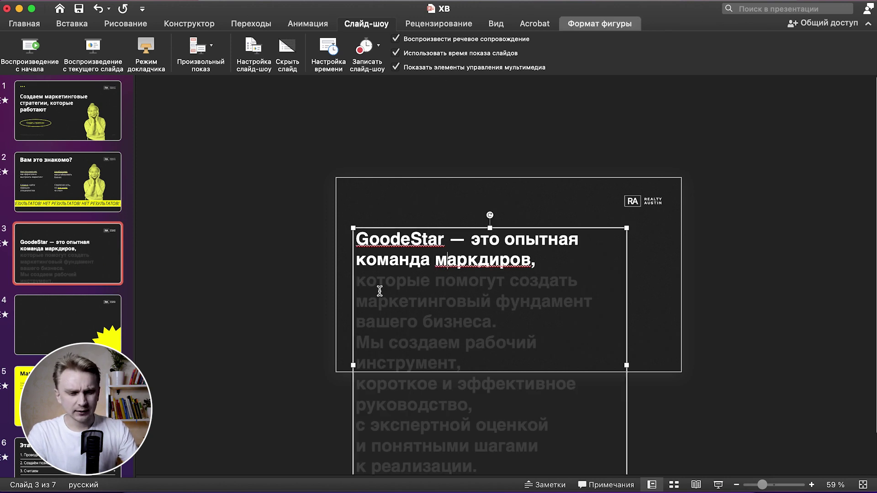
left_click(68, 192)
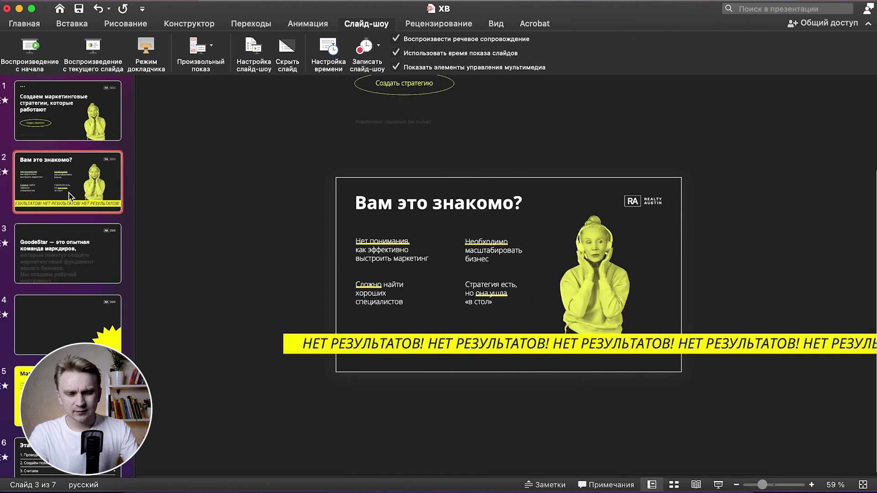
key("super+v")
left_click_drag(419, 180, 419, 388)
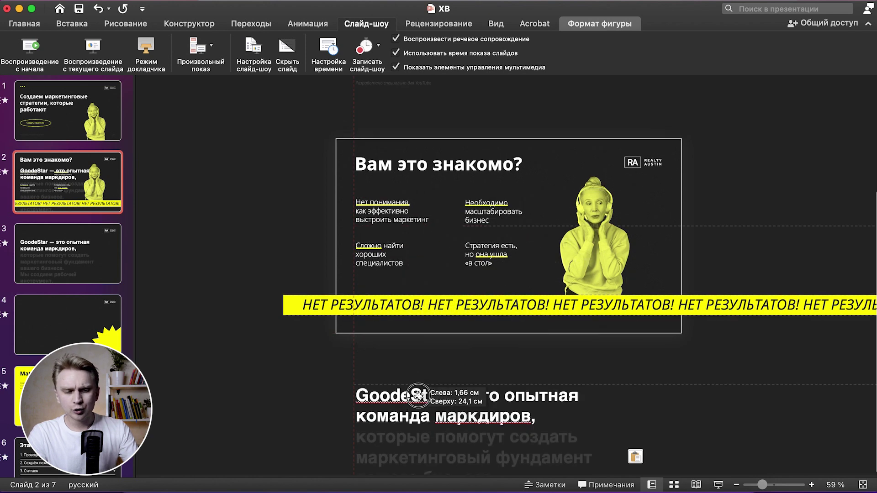
Make all the pasted GoodeStar text dim grey, including its first two lines.
scroll(400, 387, "down", 3)
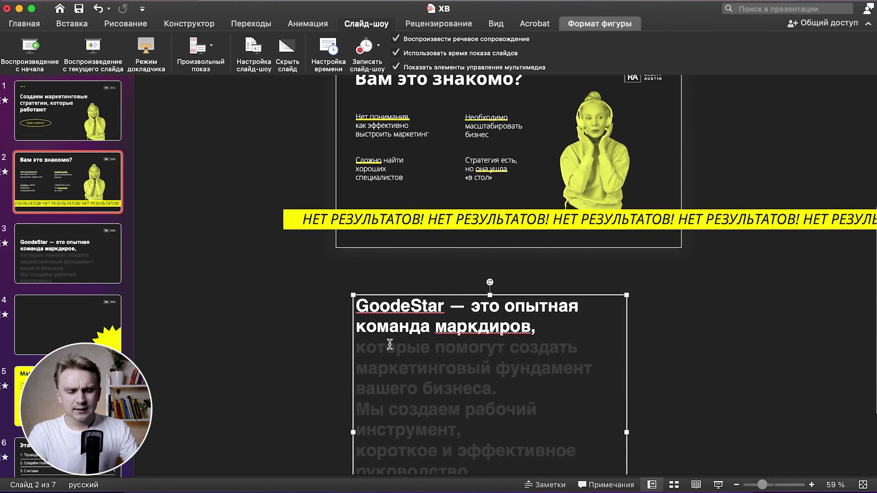
left_click_drag(355, 347, 471, 345)
key("super+a")
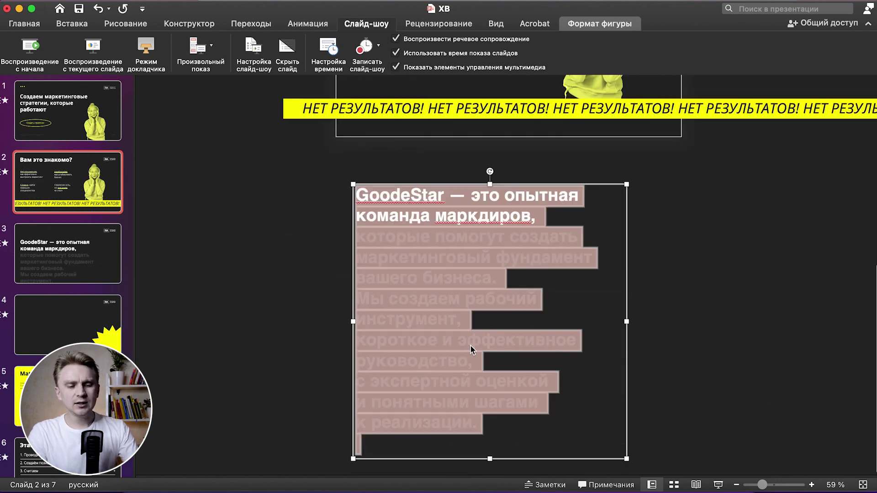
left_click(297, 310)
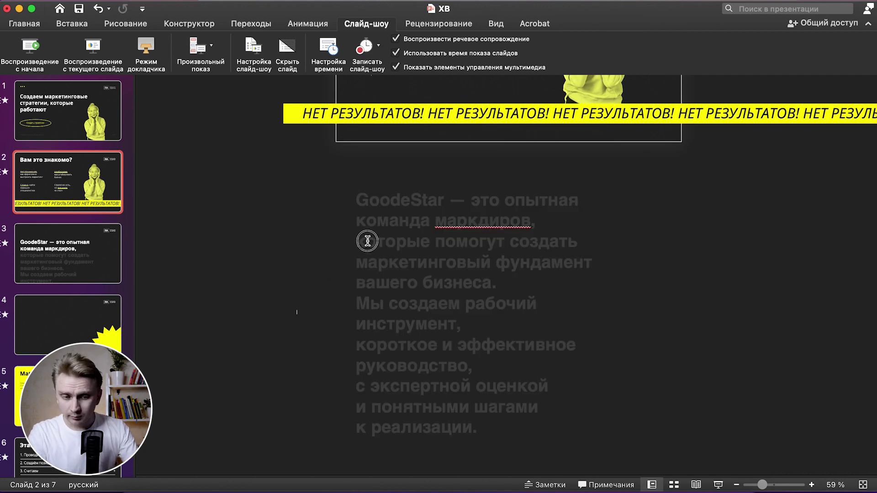
left_click_drag(357, 241, 454, 241)
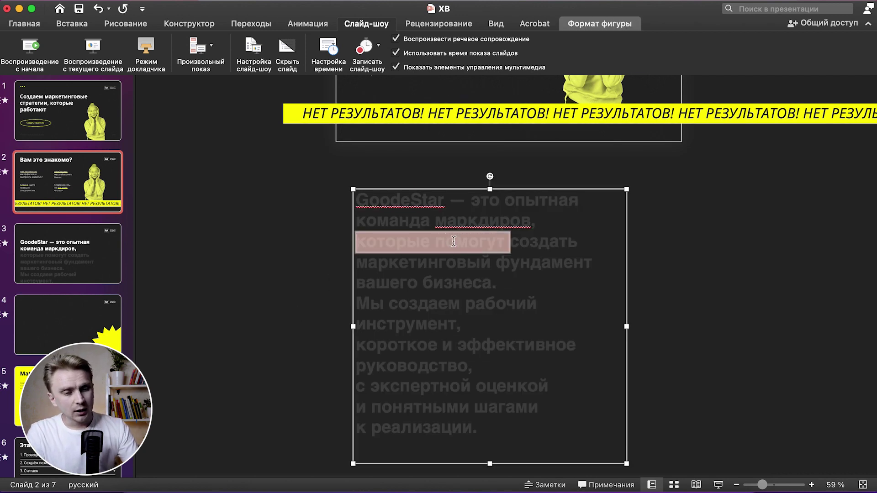
key("super+z")
left_click(292, 332)
left_click_drag(357, 241, 481, 250)
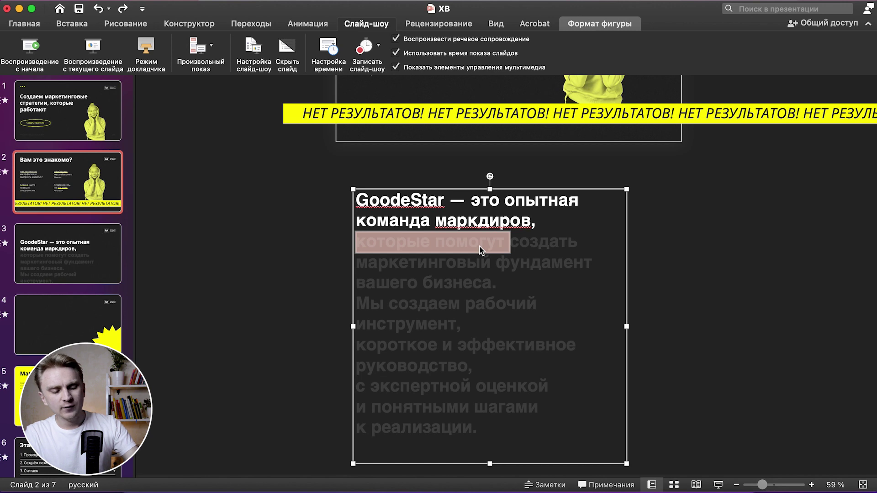
left_click(458, 215)
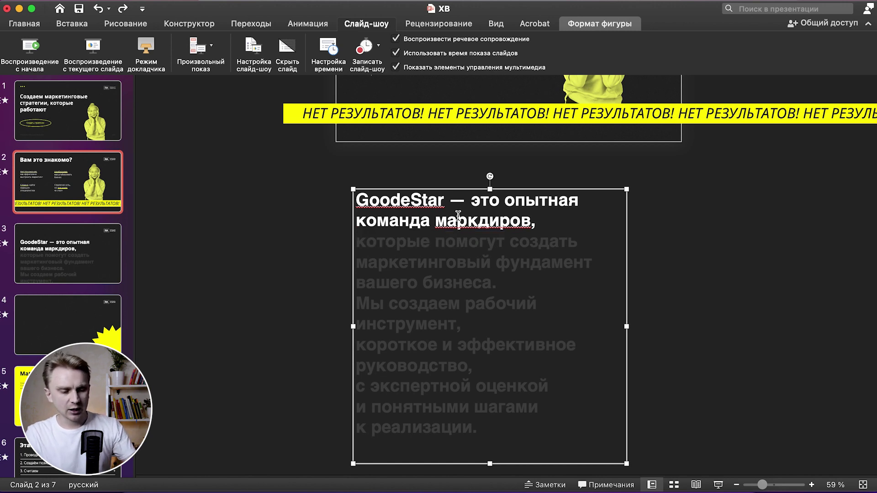
key("super+a")
key("super+y")
left_click(293, 267)
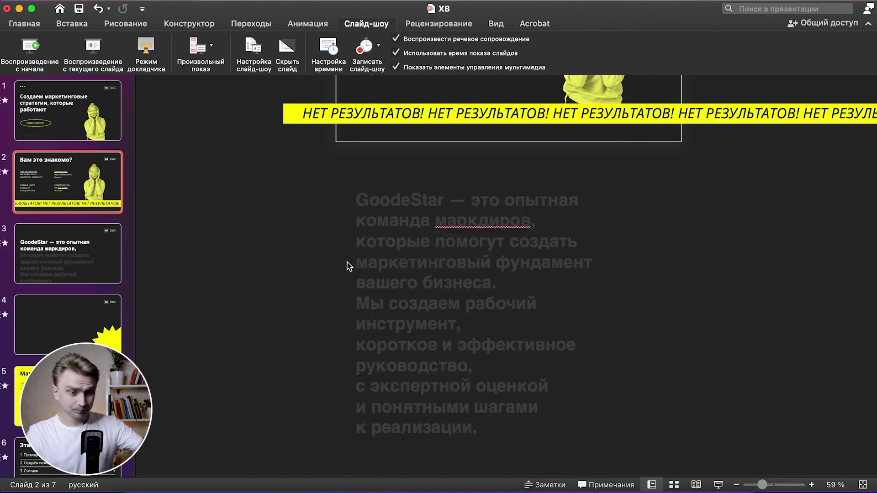
Position the GoodeStar text block just below slide 2's bottom edge.
scroll(271, 249, "up", 1)
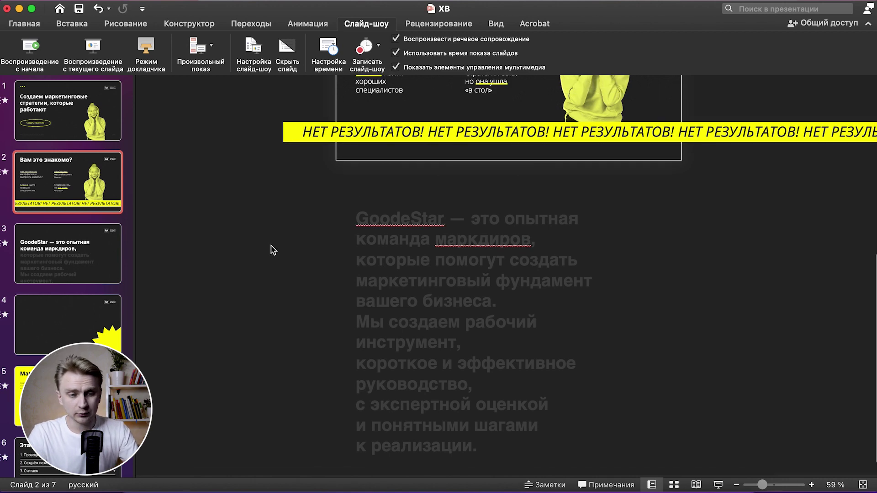
left_click(389, 239)
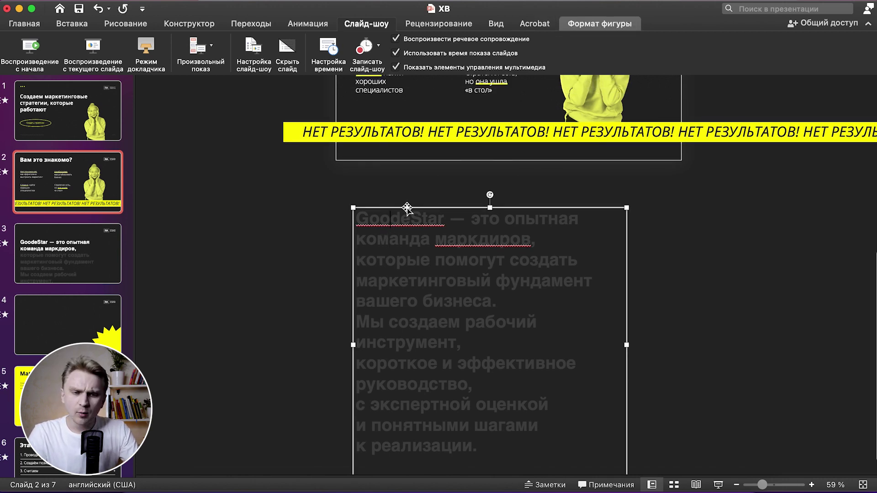
left_click_drag(408, 207, 408, 188)
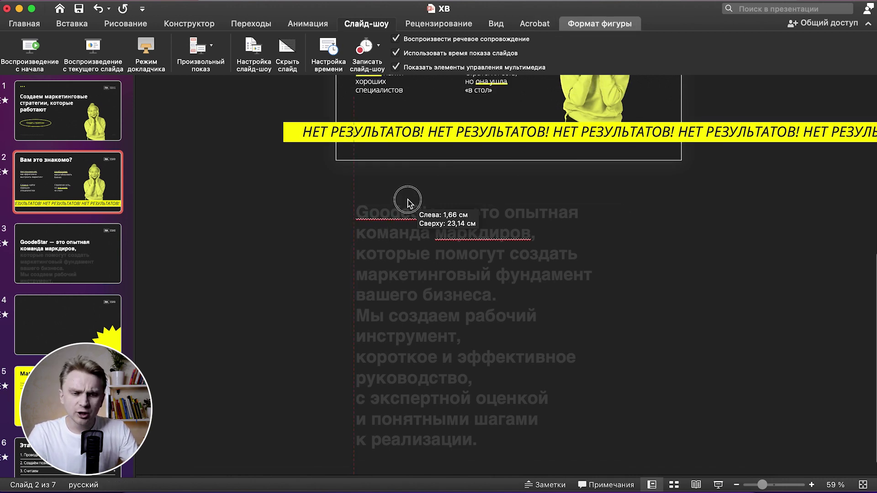
left_click(315, 210)
scroll(315, 210, "up", 5)
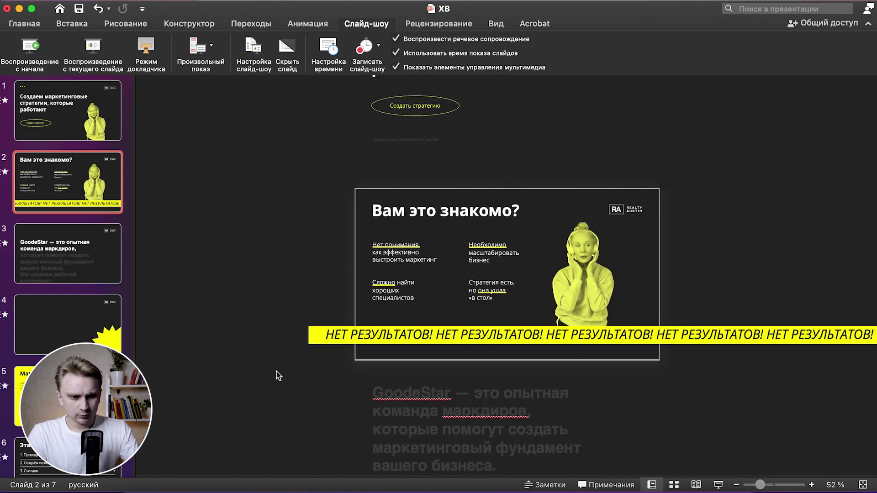
Paste slide 2's title, text blocks, photo and yellow banner onto slide 3, parked above the slide.
left_click_drag(264, 377, 702, 168)
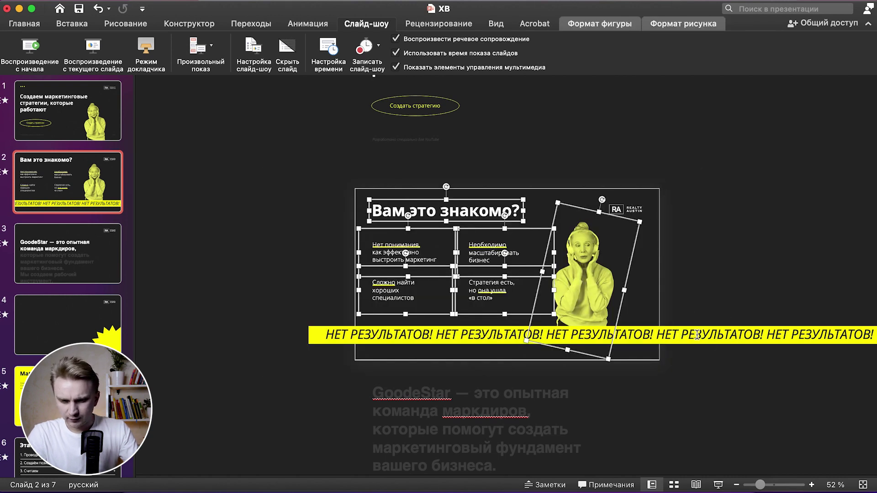
left_click(804, 340, "shift")
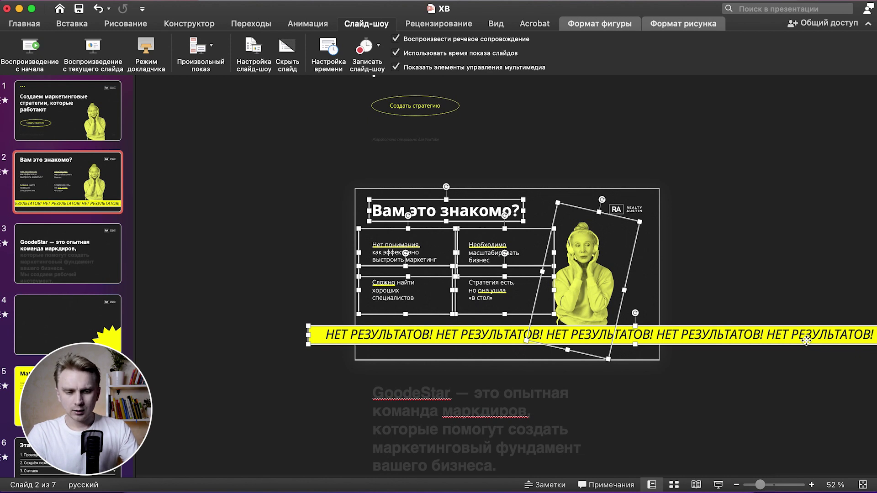
left_click(91, 255)
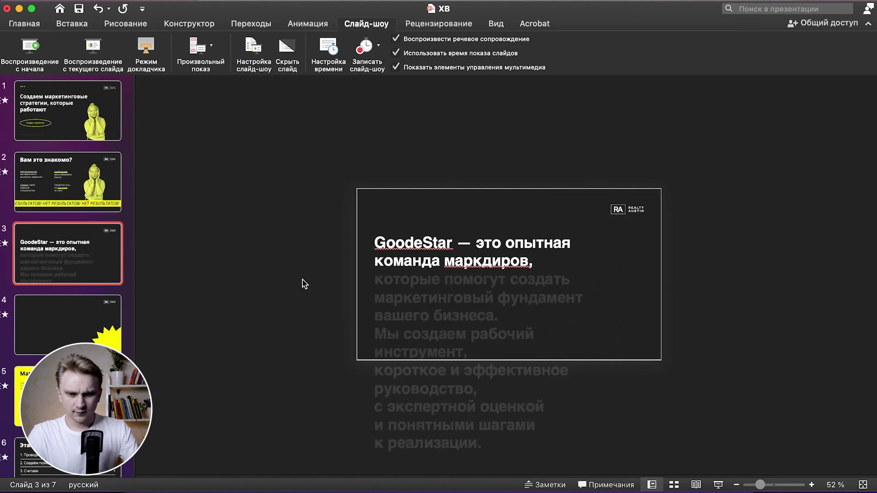
key("super+v")
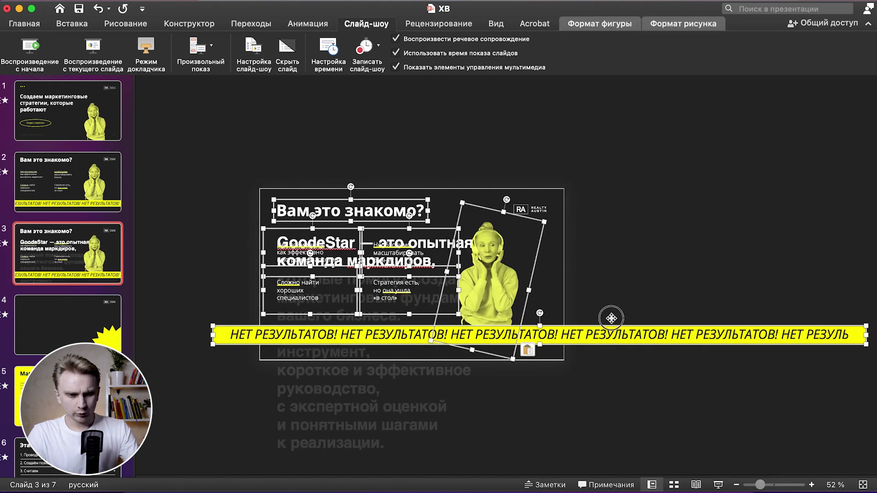
left_click_drag(611, 318, 616, 136)
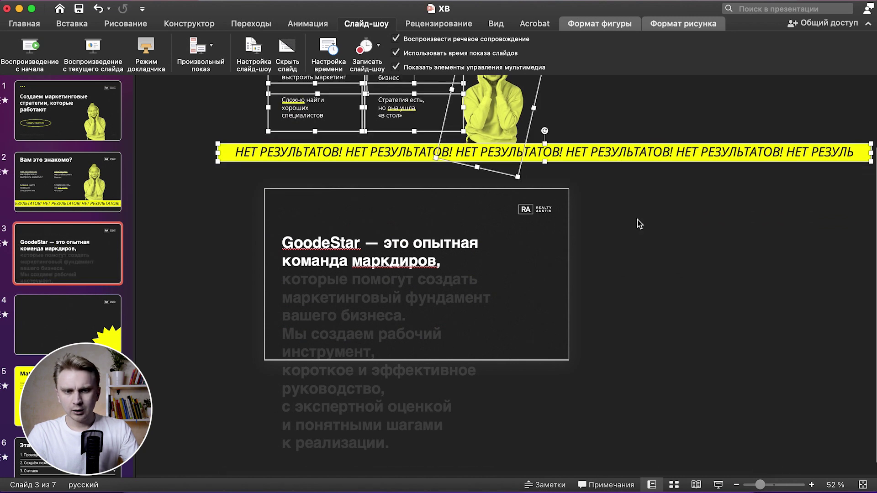
scroll(640, 224, "down", 5)
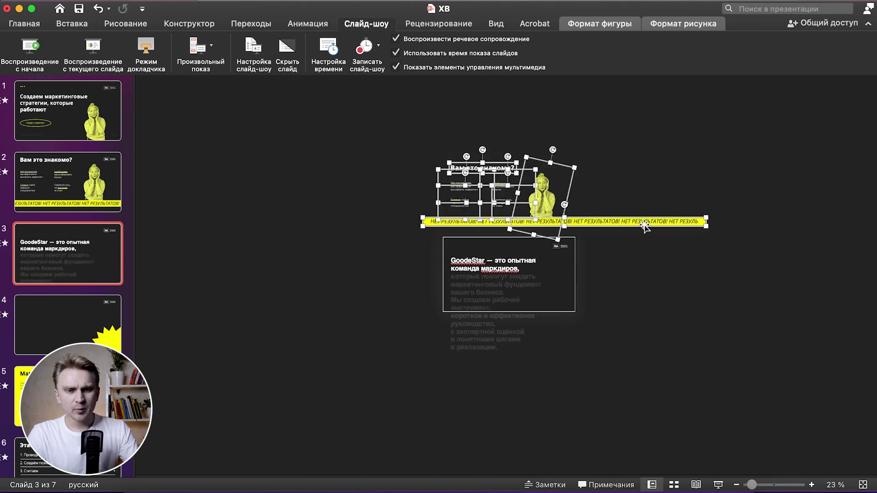
left_click_drag(644, 226, 616, 207)
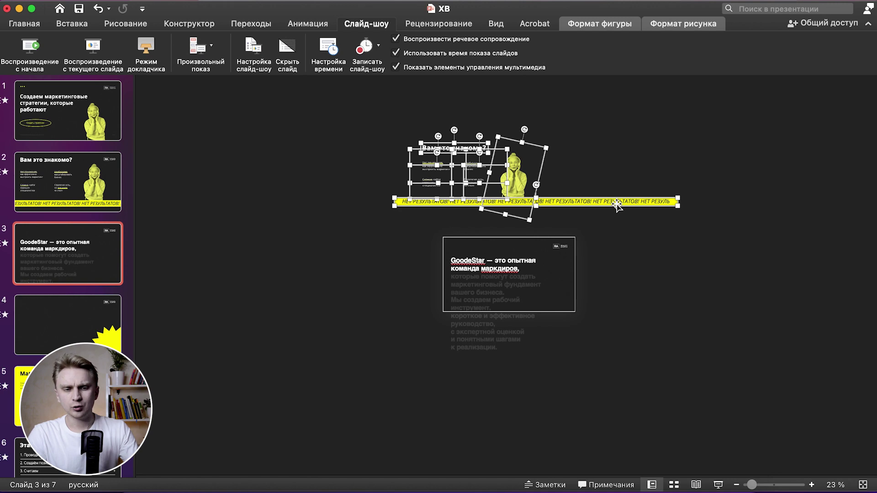
key("cmd+z")
left_click(321, 264)
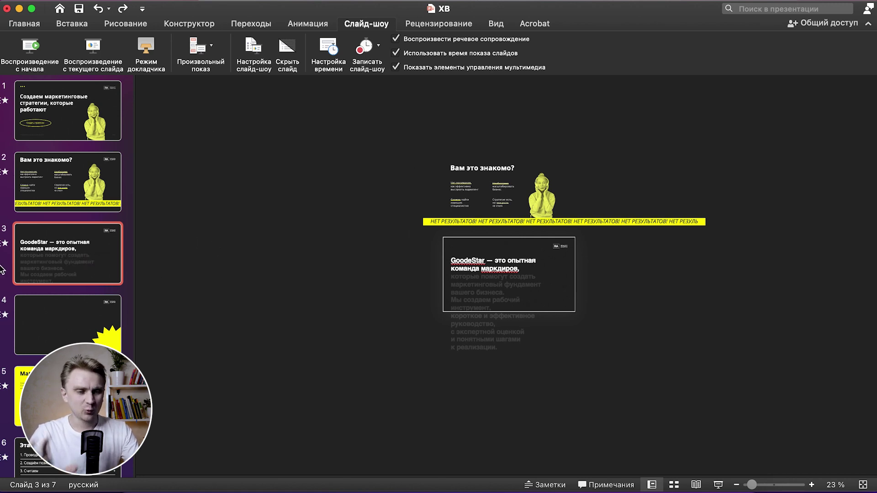
Apply the Morph transition to slide 3 and preview it.
left_click(247, 24)
left_click(176, 52)
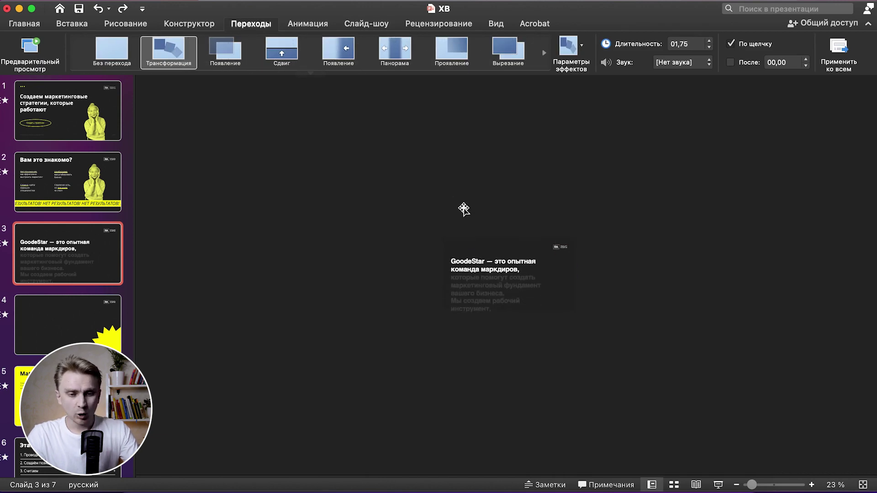
left_click(182, 53)
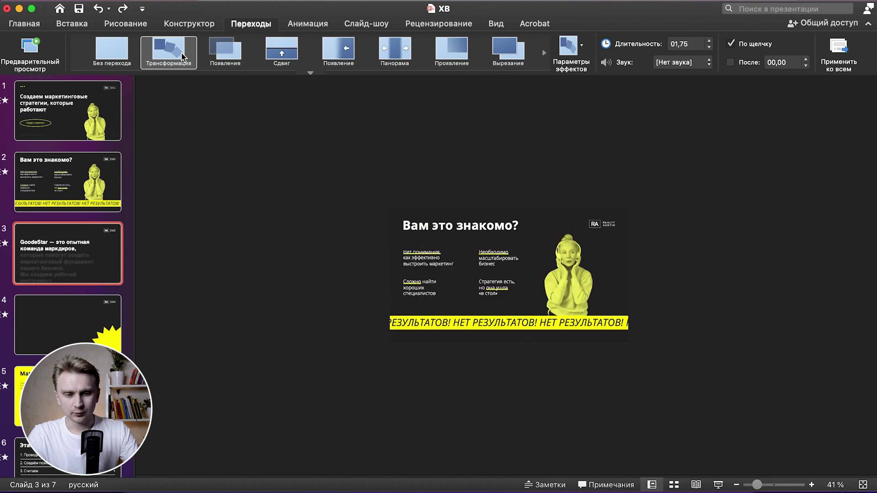
left_click(86, 193)
key("Down")
Shift slide 3's yellow banner to the left and replay the Morph preview.
left_click_drag(862, 188, 635, 188)
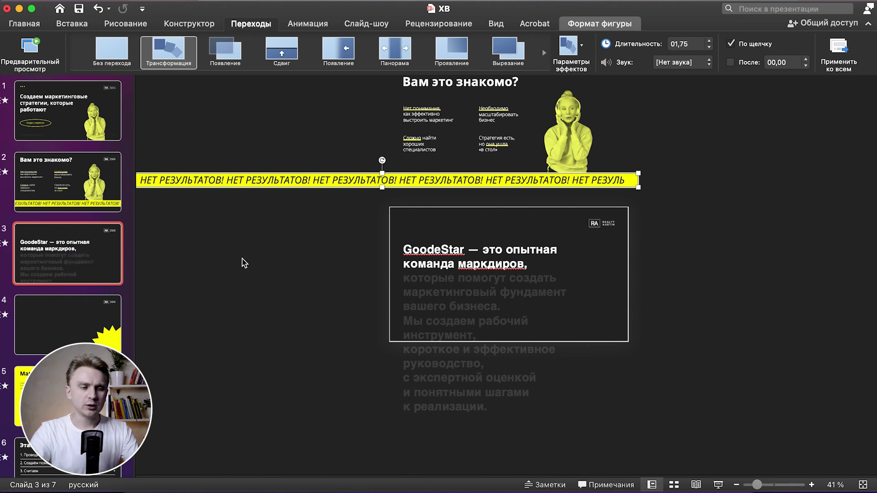
left_click(169, 52)
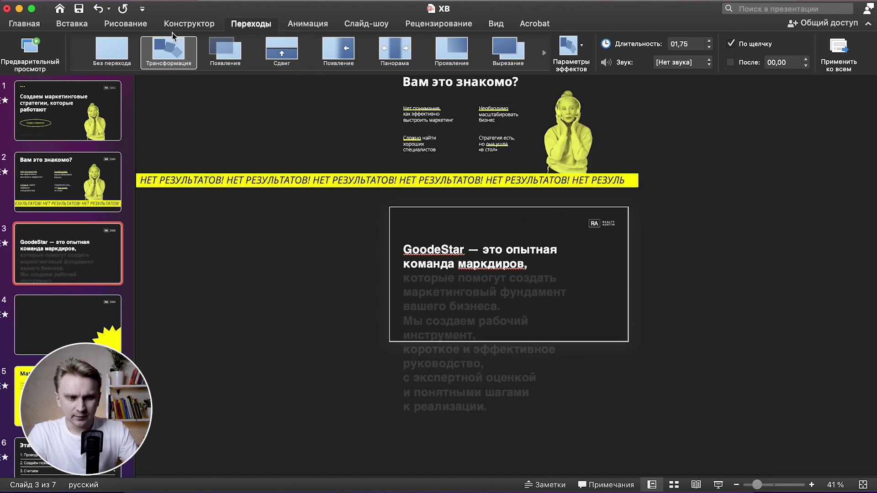
left_click(169, 51)
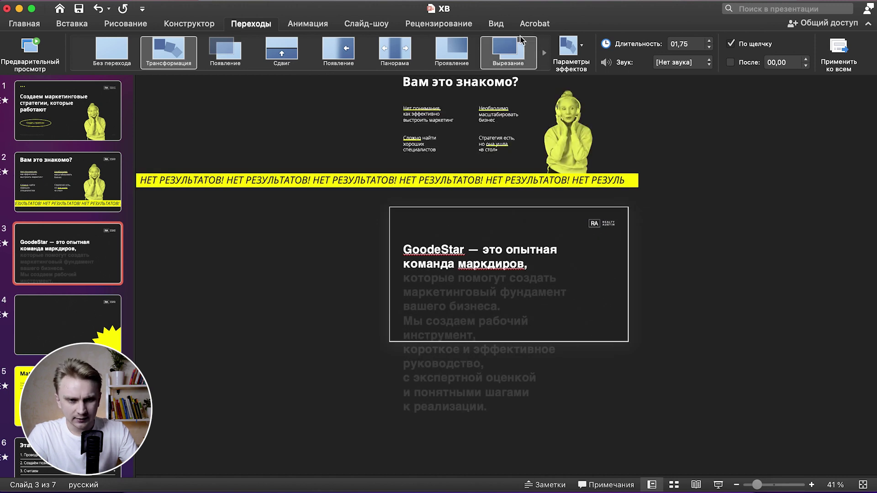
Turn on Guides on the View tab.
left_click(496, 24)
left_click(344, 61)
scroll(383, 243, "up", 3)
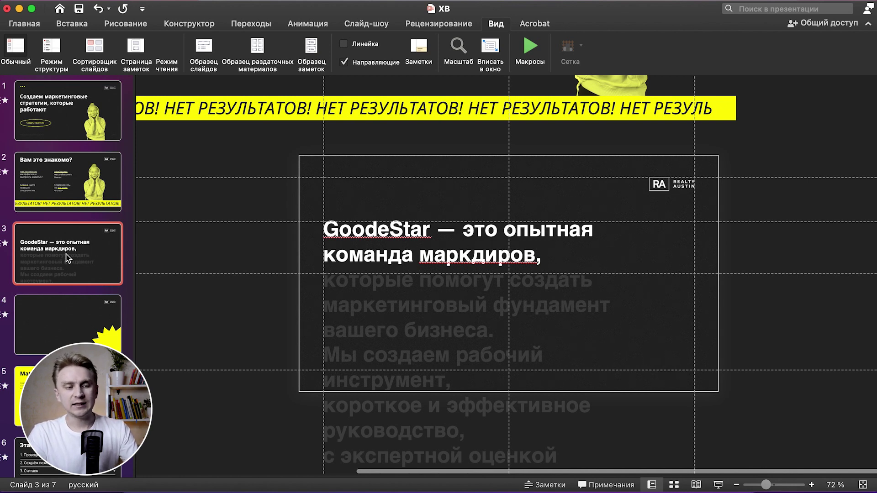
Duplicate slide 3, then on the copy make lines three to five white and the first two lines grey.
key("super+d")
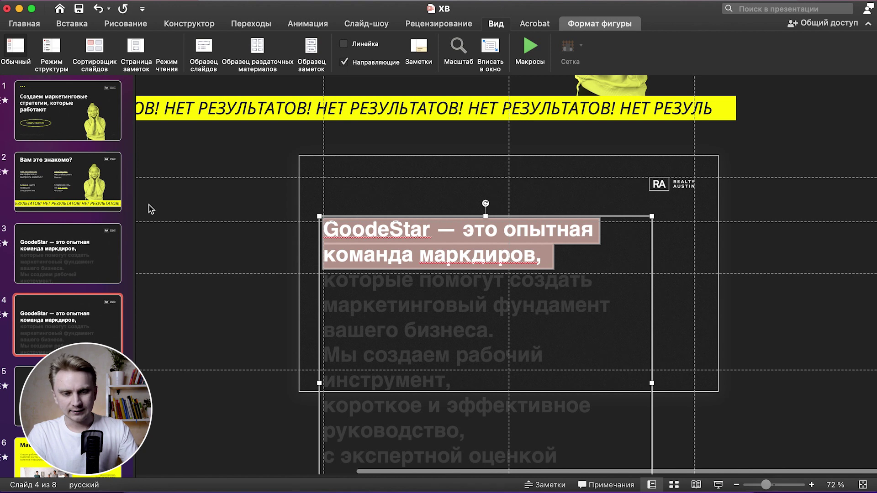
mouse_move(325, 281)
left_mouse_down()
mouse_move(433, 288)
mouse_move(507, 328)
left_mouse_up()
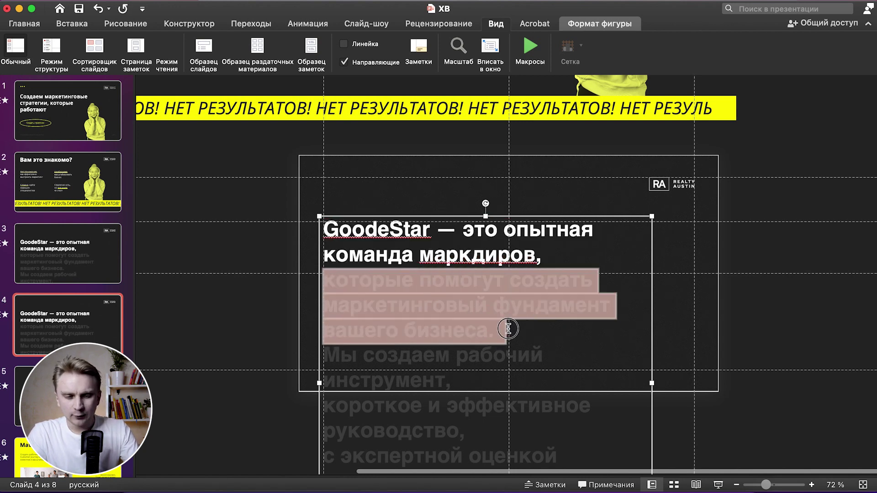
key("super+y")
left_click_drag(325, 356, 475, 361)
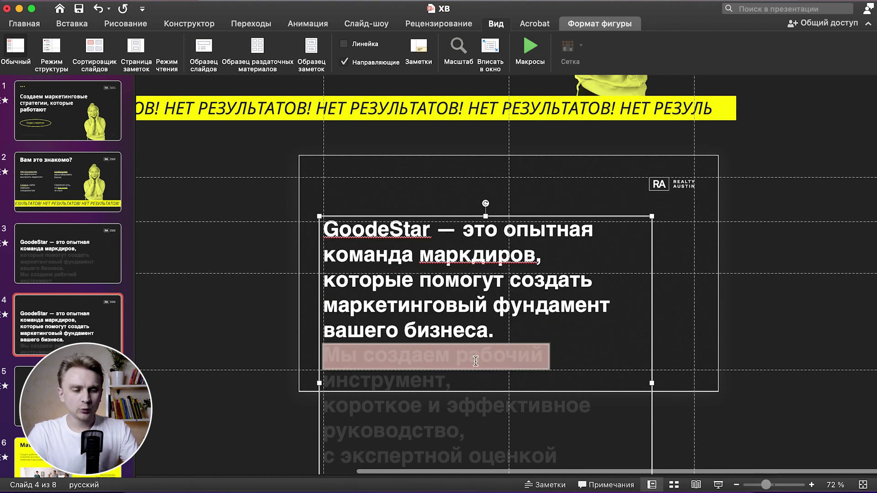
mouse_move(554, 261)
left_mouse_down()
mouse_move(251, 228)
mouse_move(234, 217)
left_mouse_up()
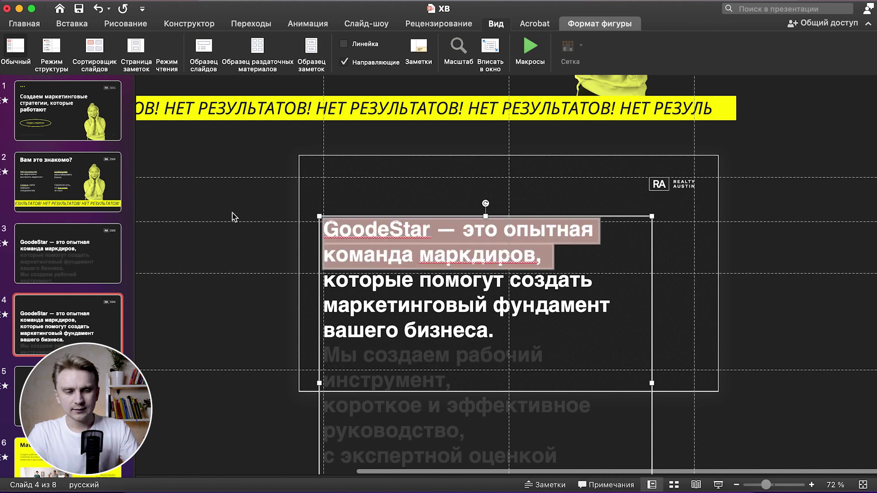
key("super+y")
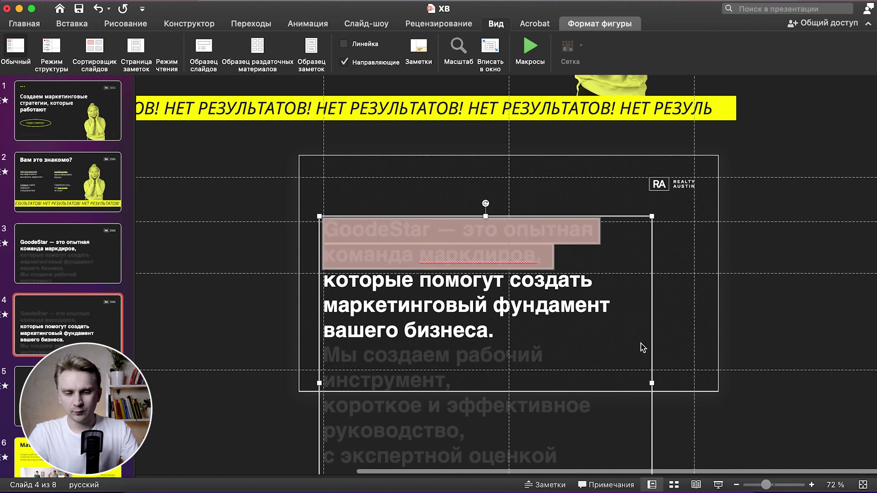
Move slide 4's text block up and duplicate slide 4 as slide 5.
left_click_drag(650, 348, 656, 296)
left_click(90, 337)
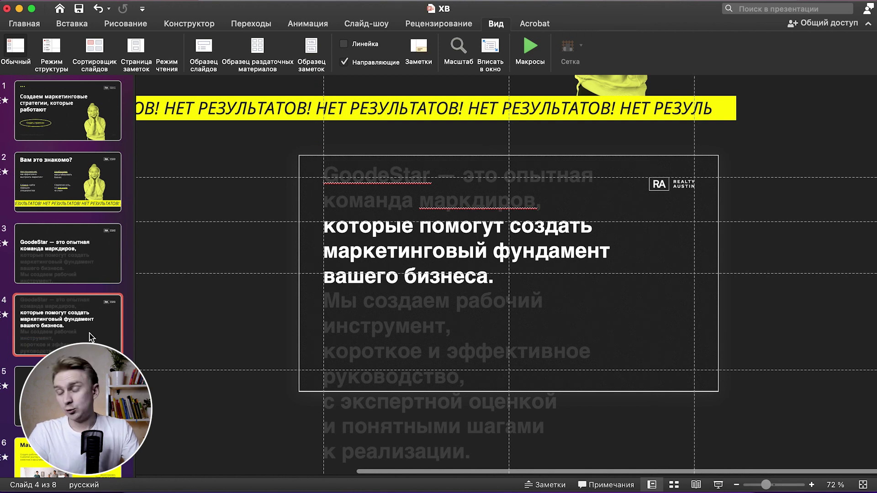
key("super+d")
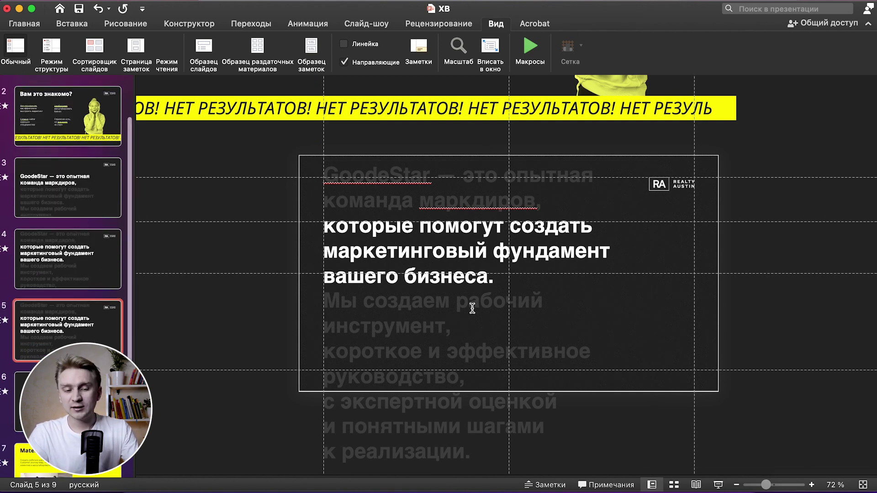
Make the line 'Мы создаем рабочий инструмент,' bright white on slide 5.
left_click_drag(503, 278, 235, 232)
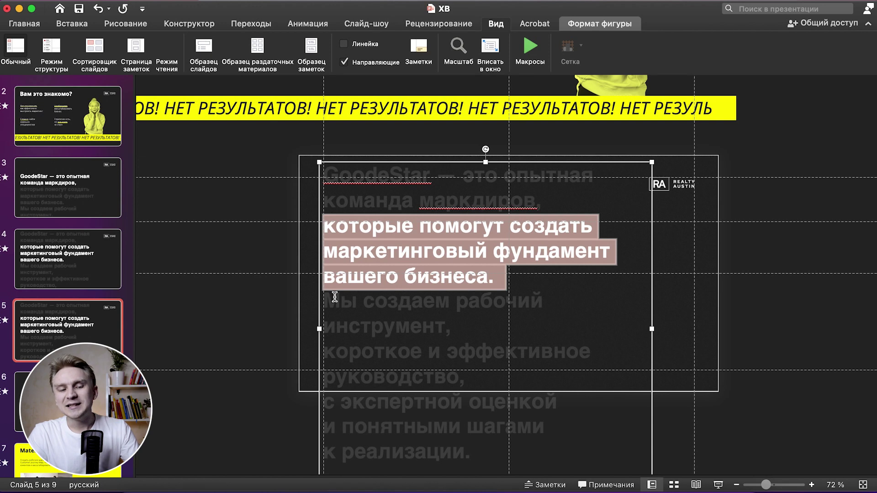
left_click_drag(327, 300, 487, 336)
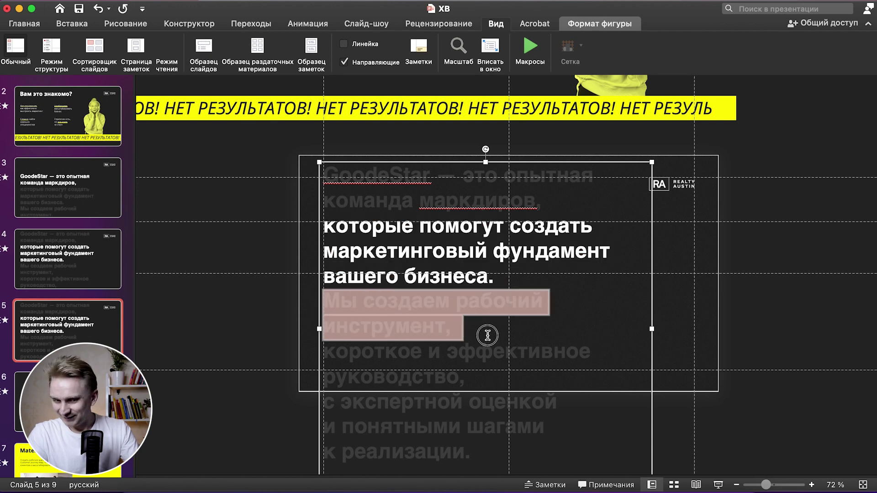
left_click(462, 354)
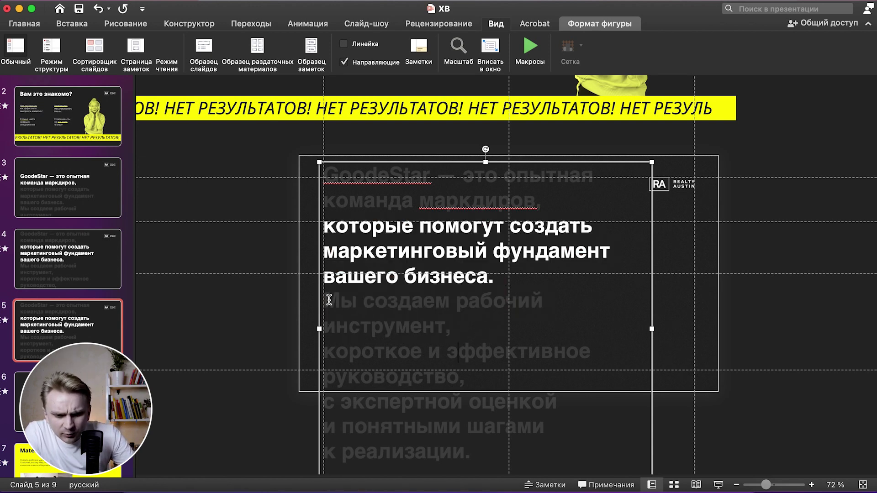
scroll(370, 323, "down", 2)
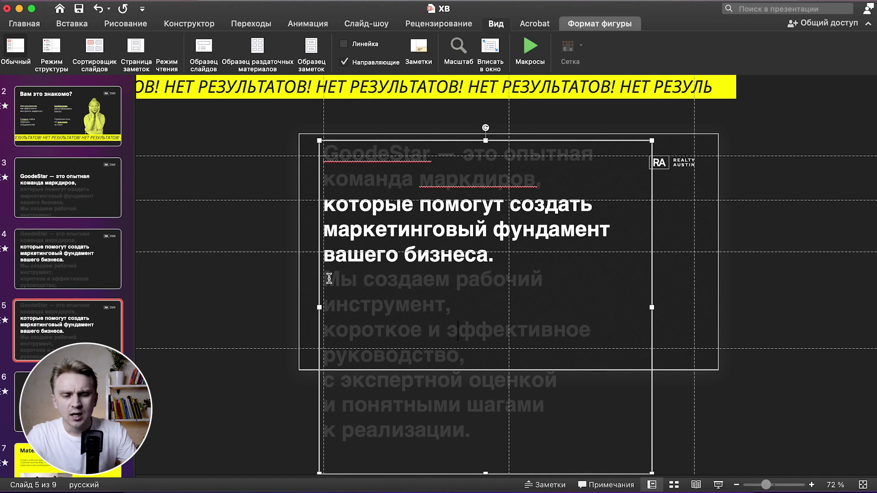
left_click_drag(326, 279, 471, 306)
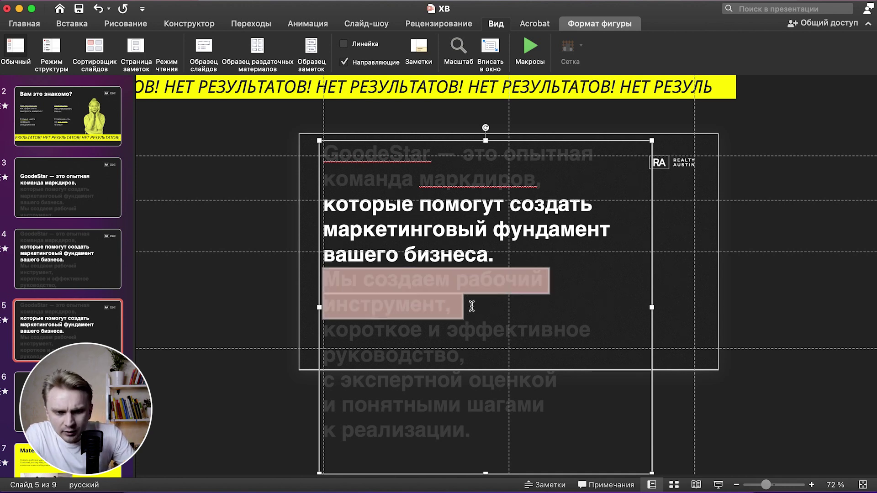
left_click(391, 334)
left_click(184, 328)
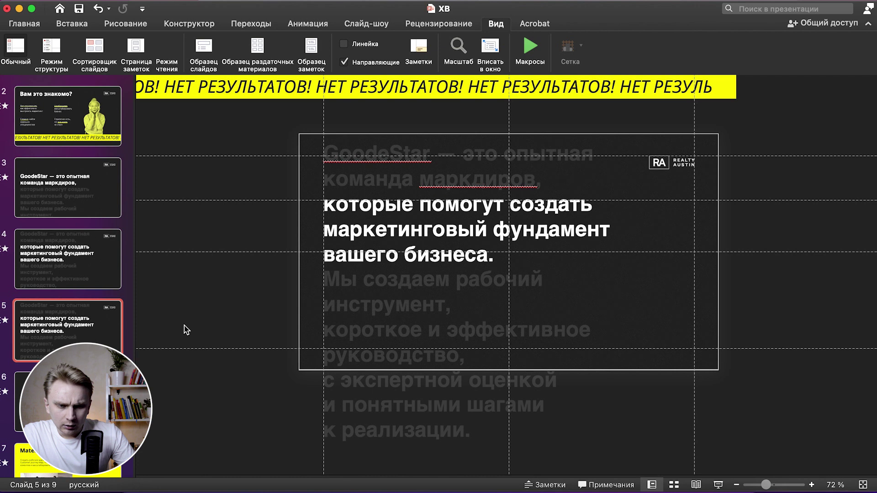
left_click_drag(330, 276, 477, 305)
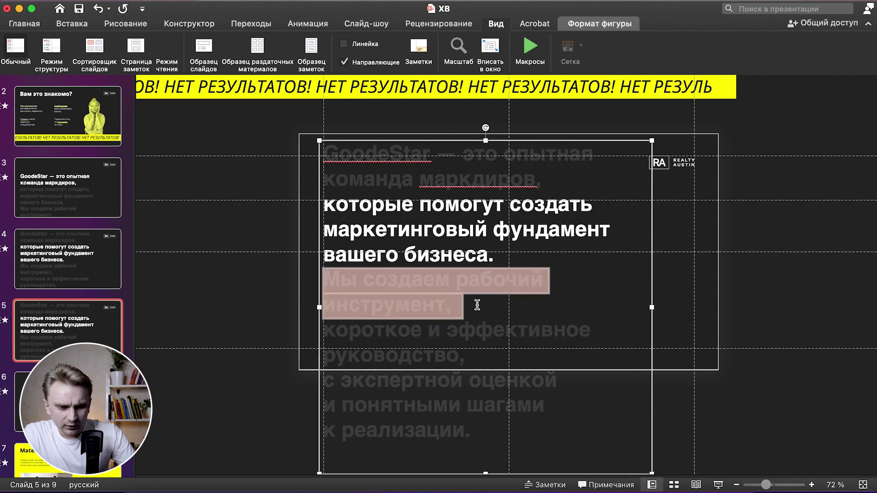
key("super+shift+v")
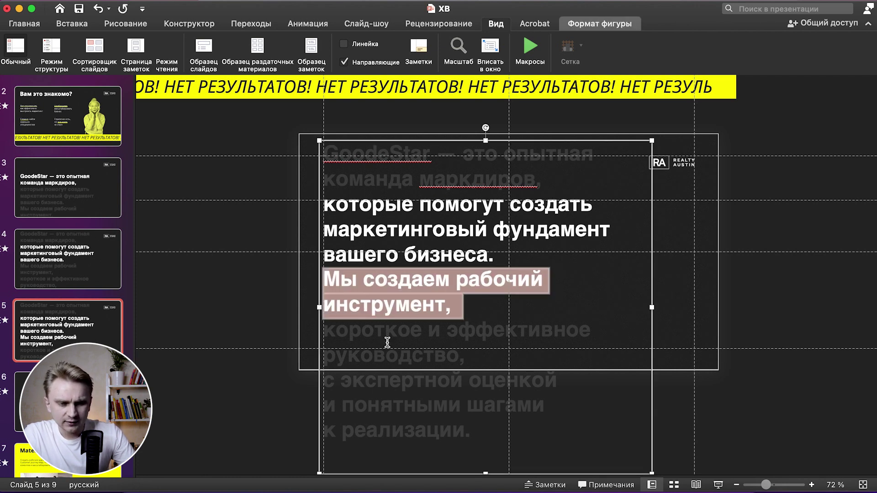
Dim the sentence 'которые помогут создать … вашего бизнеса.' to grey.
left_click_drag(324, 329, 447, 334)
left_click_drag(502, 270, 296, 212)
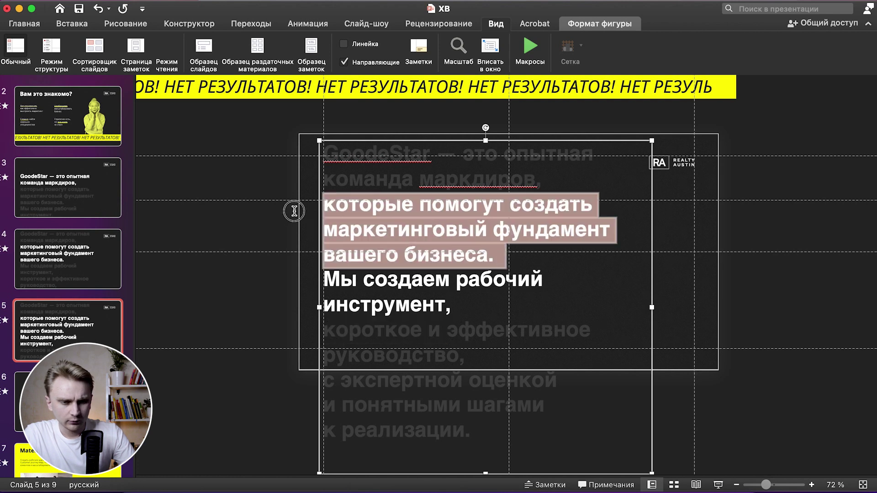
key("super+shift+v")
left_click(224, 306)
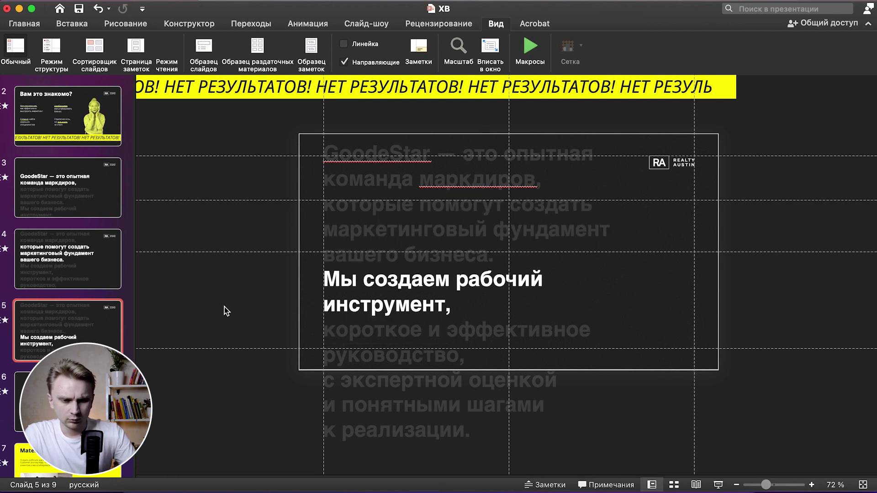
Move slide 5's text block up to frame the white line and duplicate the slide.
left_click(445, 327)
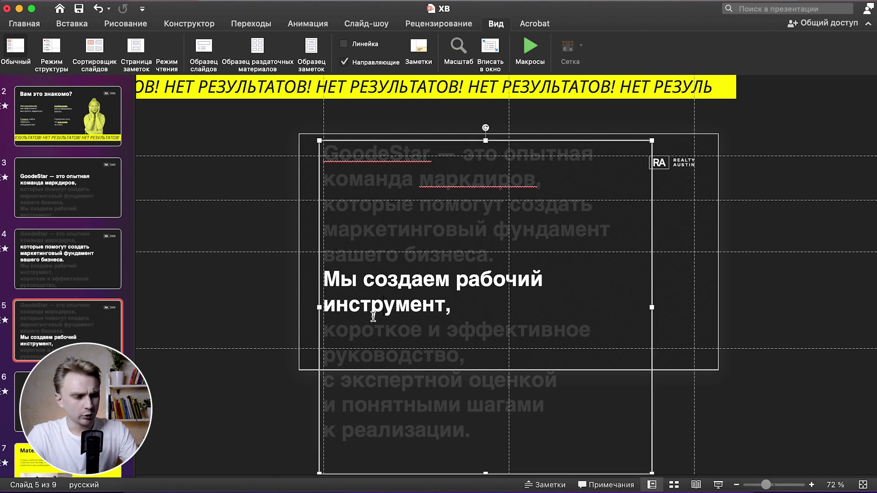
left_click_drag(323, 327, 319, 258)
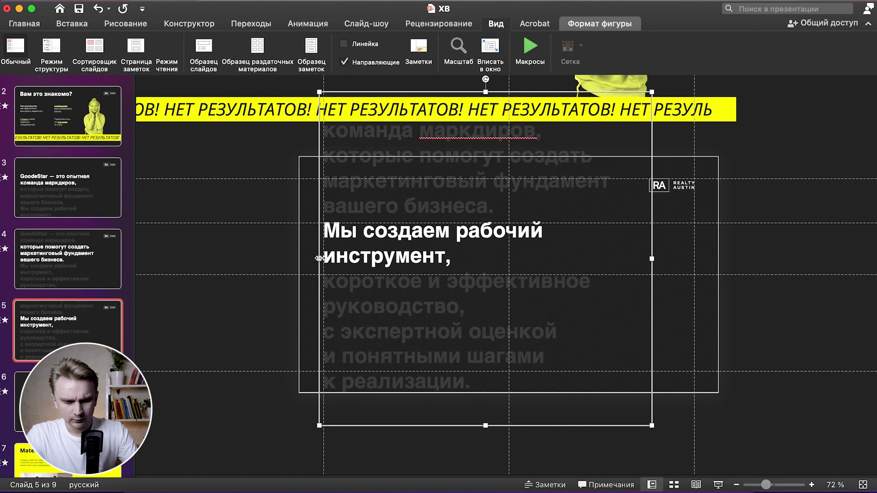
left_click(68, 325)
key("super+d")
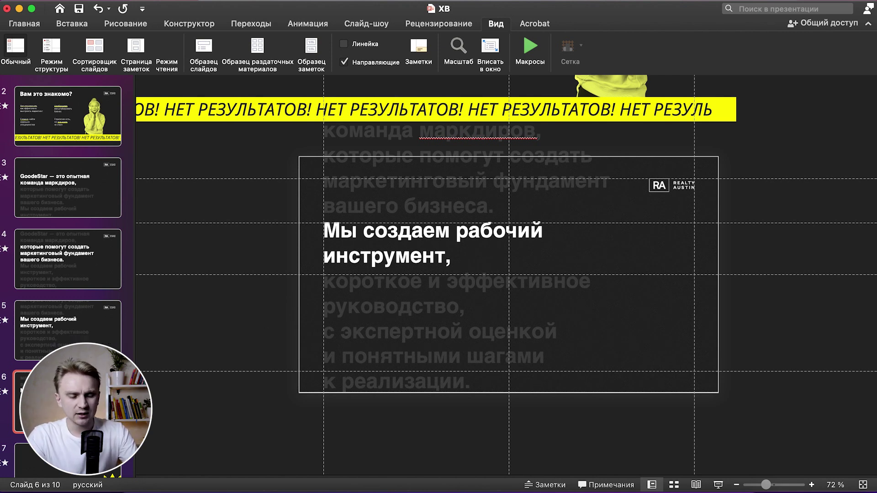
On slide 6, highlight «короткое и эффективное руководство,» and move the text block up to frame it.
left_click_drag(323, 282, 459, 283)
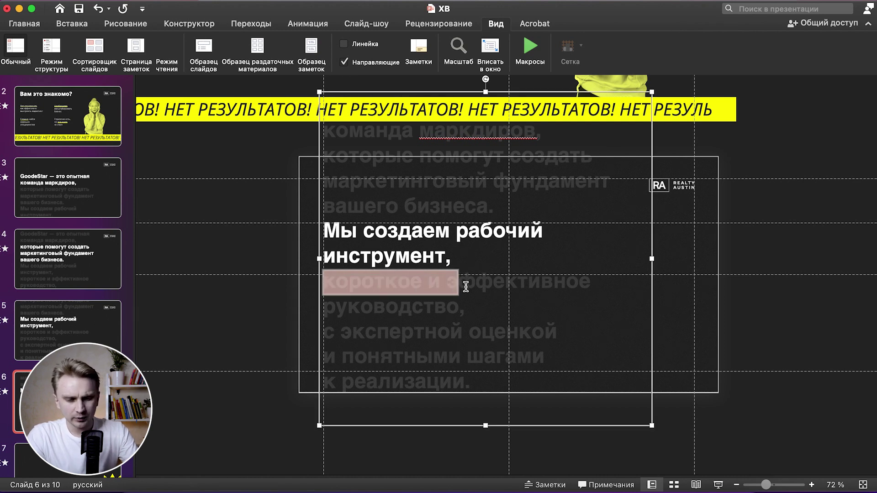
left_click_drag(335, 228, 486, 252)
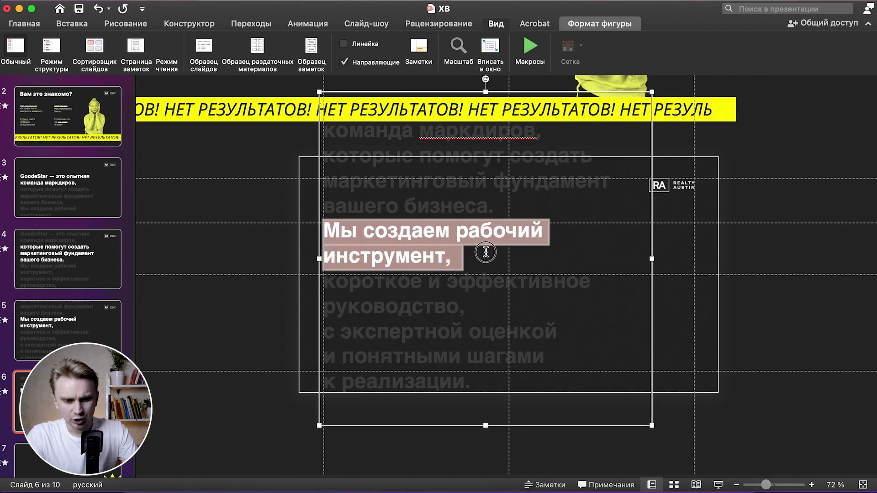
left_click_drag(331, 283, 501, 311)
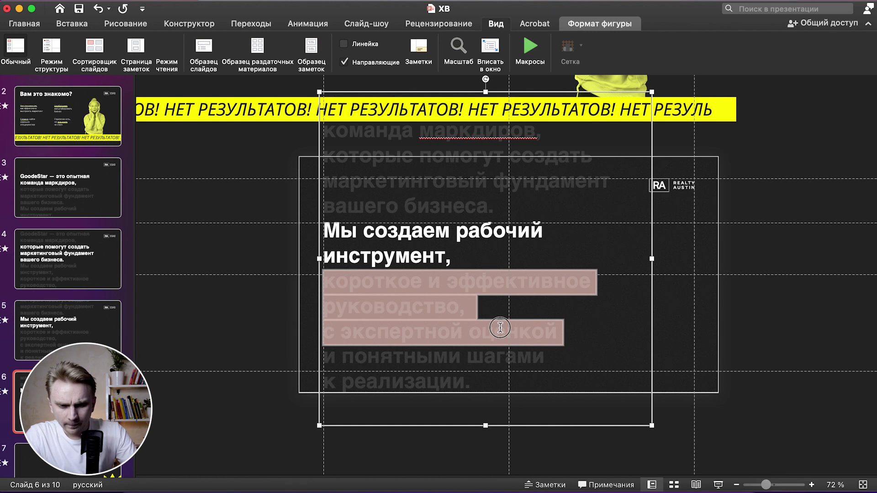
left_click_drag(501, 312, 461, 345)
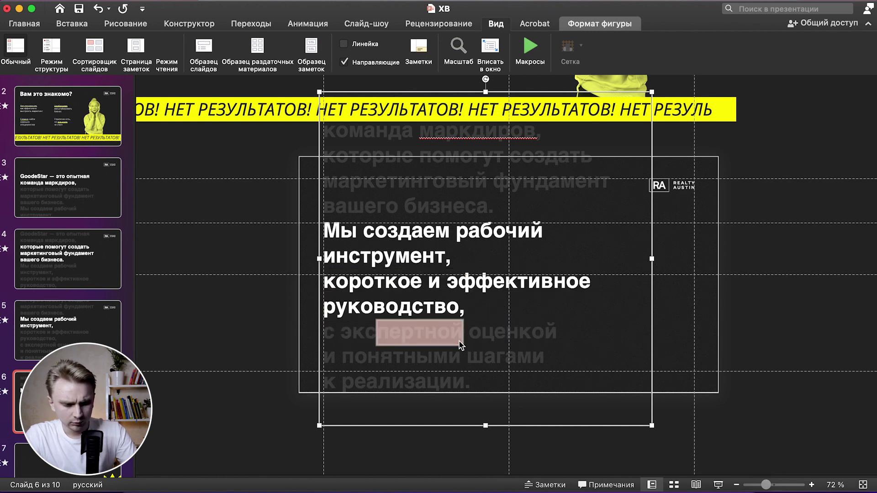
left_click(458, 256)
left_click_drag(330, 261, 326, 230)
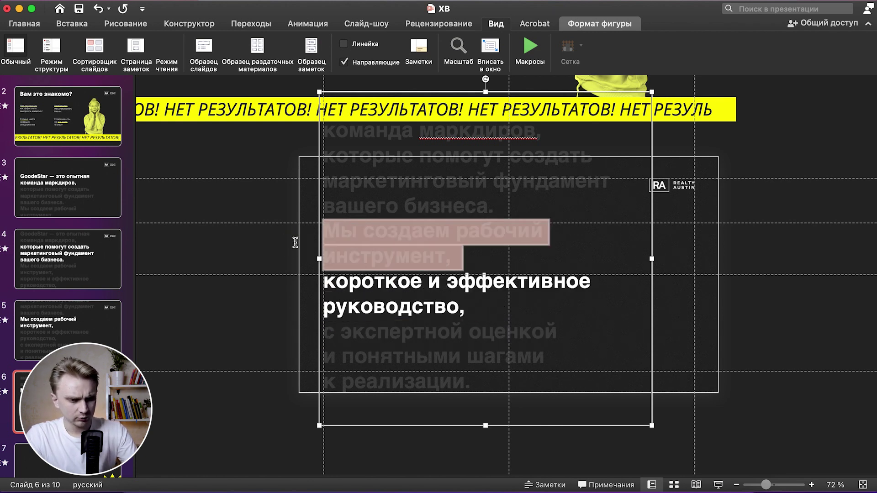
left_click_drag(319, 333, 320, 279)
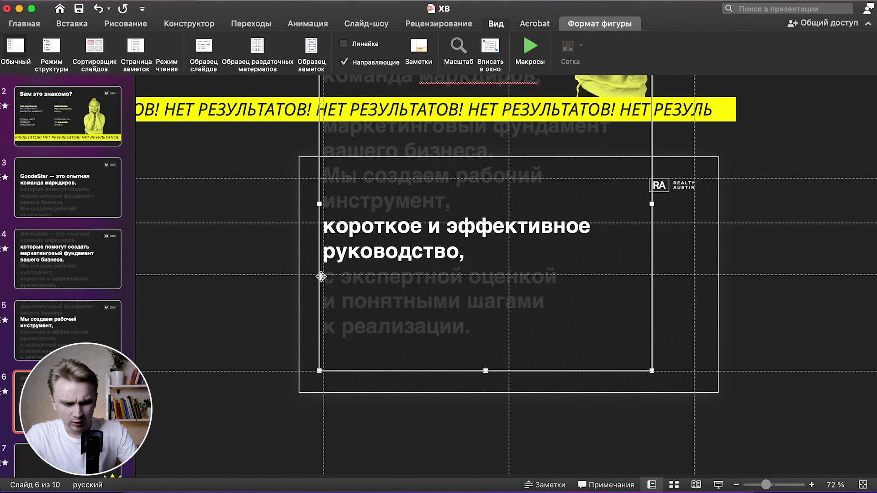
Duplicate slide 6 and highlight «с экспертной оценкой… к реализации.» on slide 7, moving the text up.
key("super+shift+d")
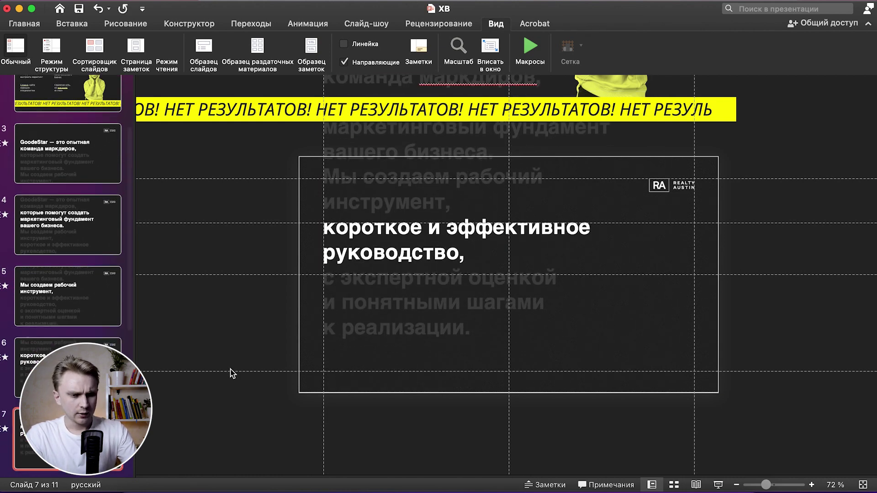
triple_click(418, 250)
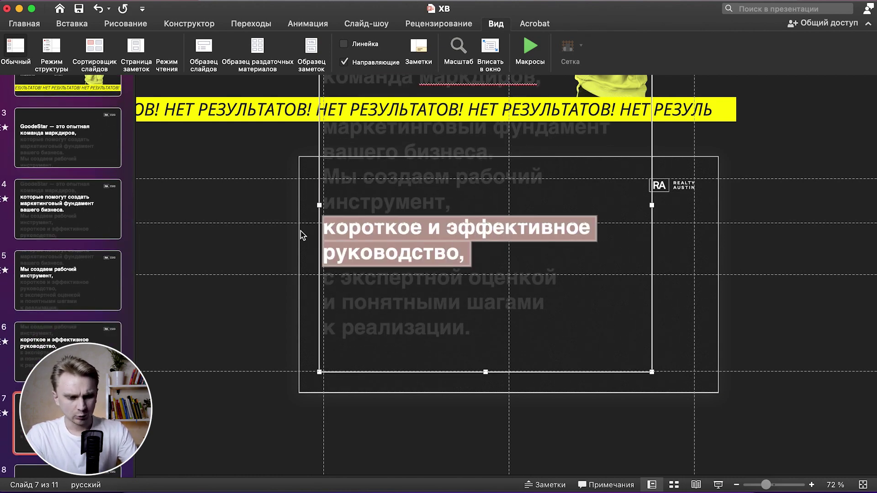
triple_click(325, 276)
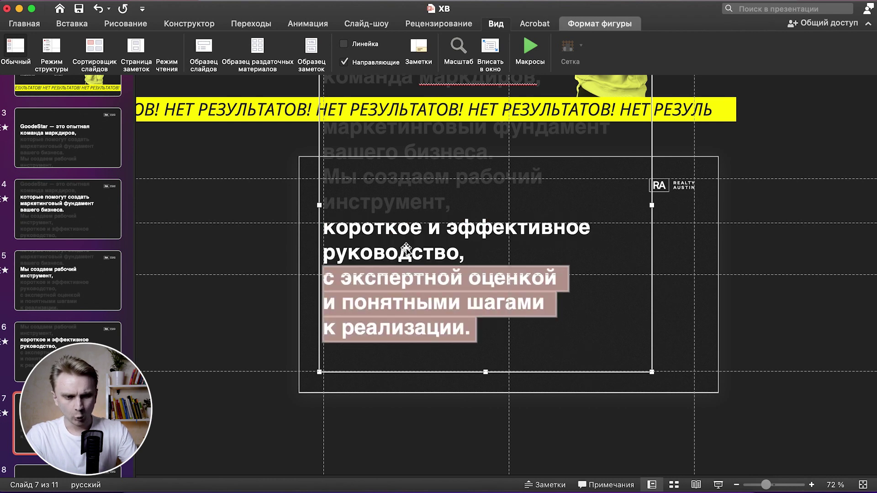
left_click_drag(332, 199, 439, 199)
left_click_drag(469, 249, 268, 174)
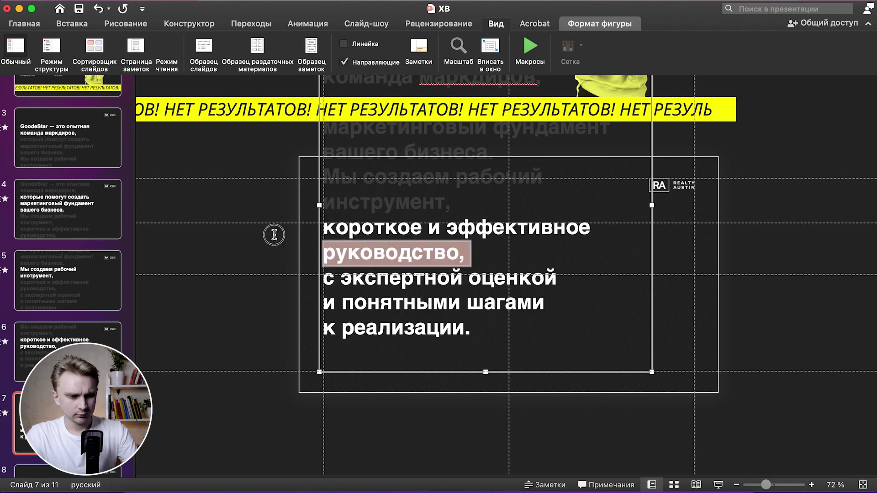
left_click(316, 299)
left_click_drag(316, 299, 316, 249)
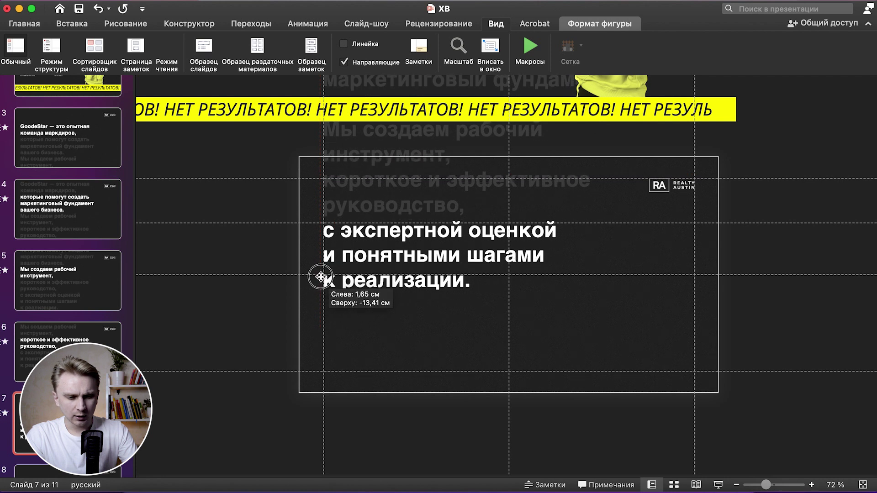
key("Escape")
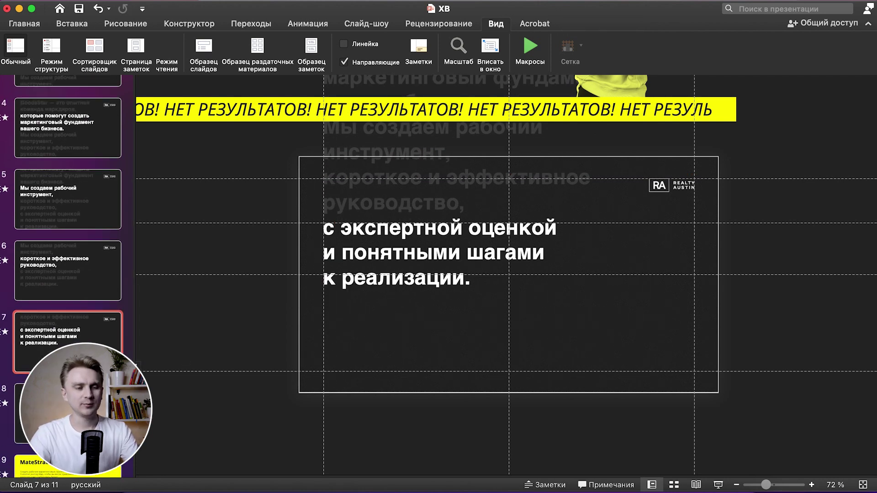
Go back up to slide 4 and show its Переходы (Transitions) settings.
scroll(91, 314, "up", 5)
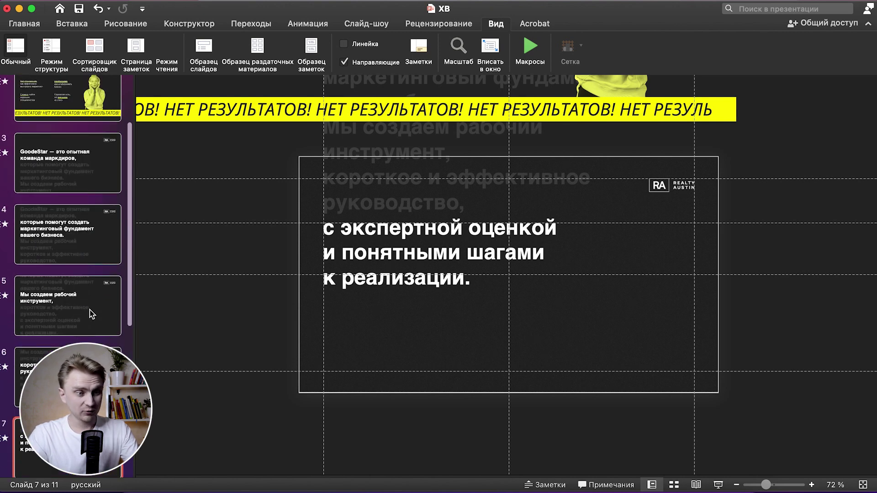
scroll(91, 314, "down", 2)
scroll(91, 314, "down", 2)
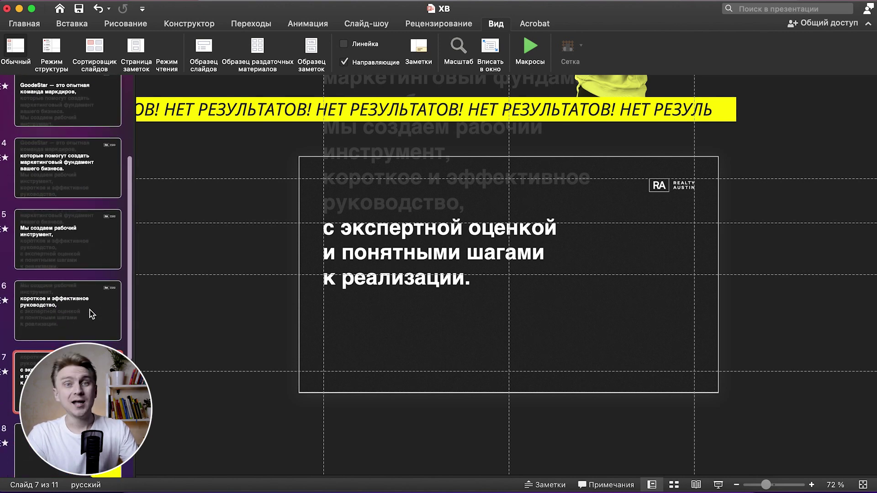
left_click(52, 317)
key("Down")
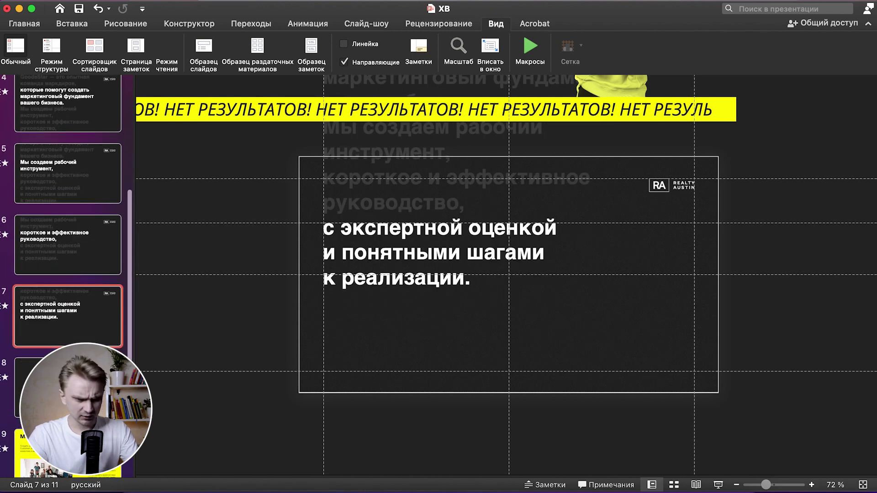
scroll(73, 325, "down", 1)
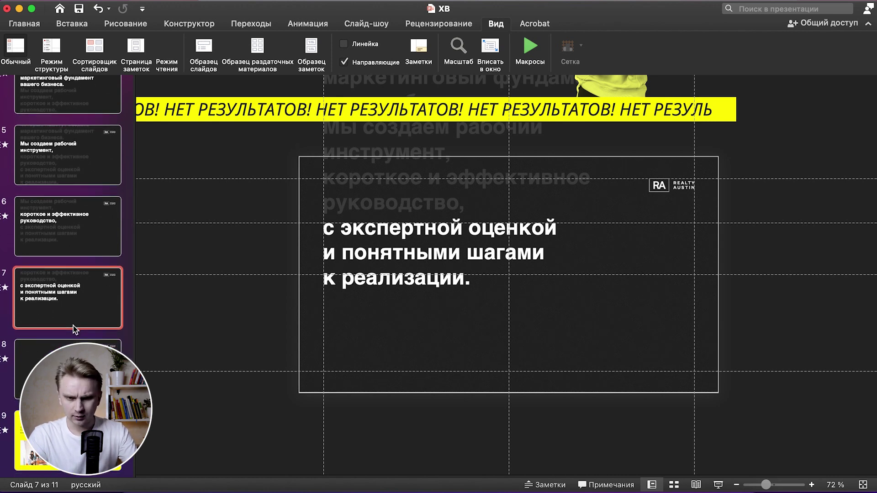
key("Down")
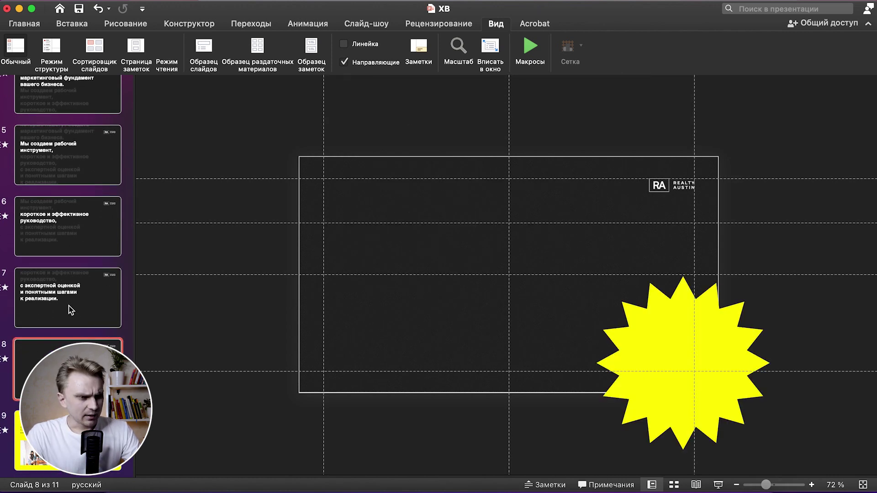
key("Up")
key("Up")
key("Up")
key("Up")
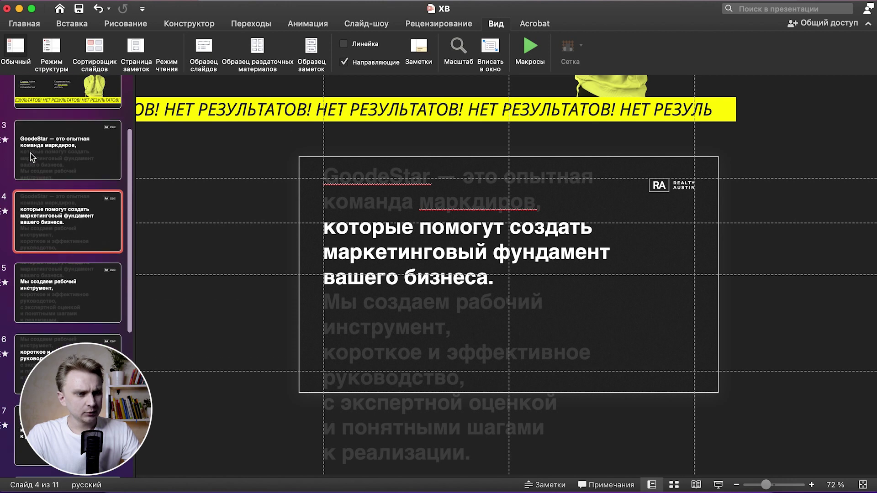
left_click(238, 21)
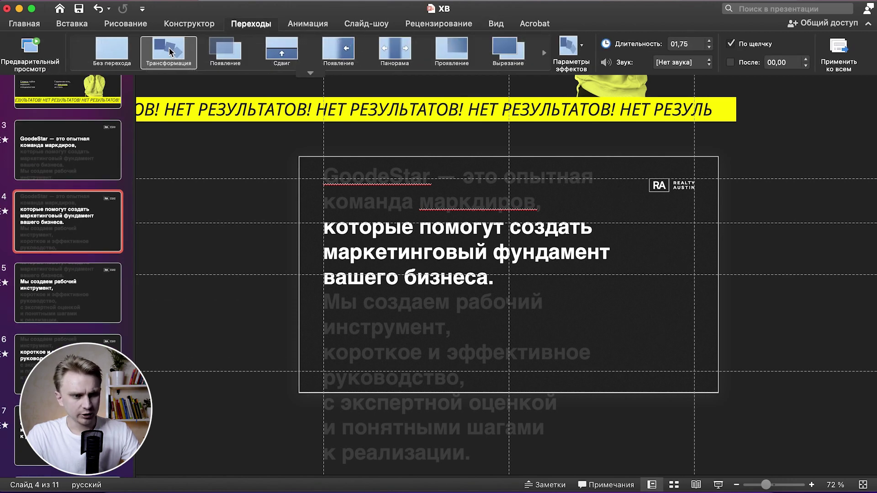
Preview the Трансформация (Morph) transitions into slides 4, 5 and 6.
left_click(165, 66)
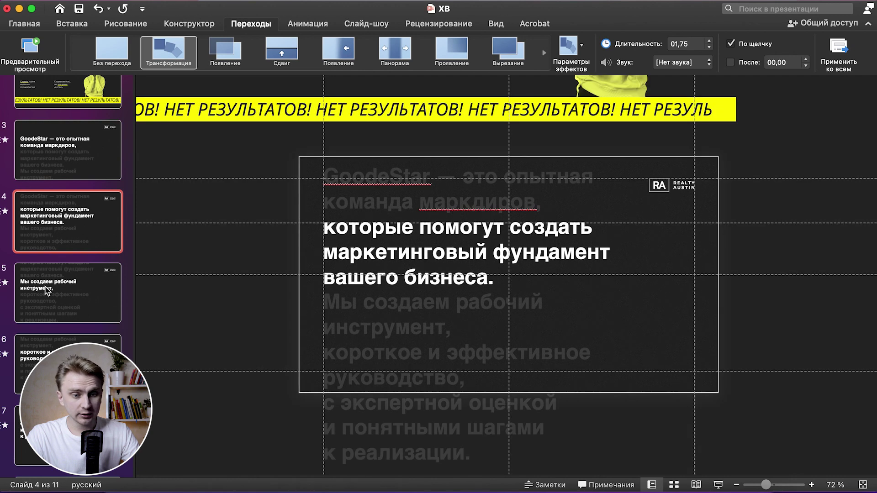
left_click(47, 290)
left_click(180, 51)
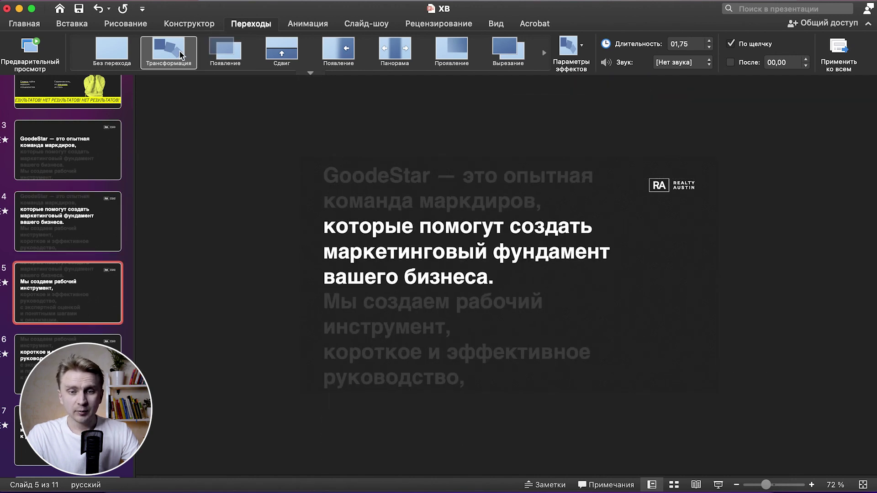
key("Down")
key("Up")
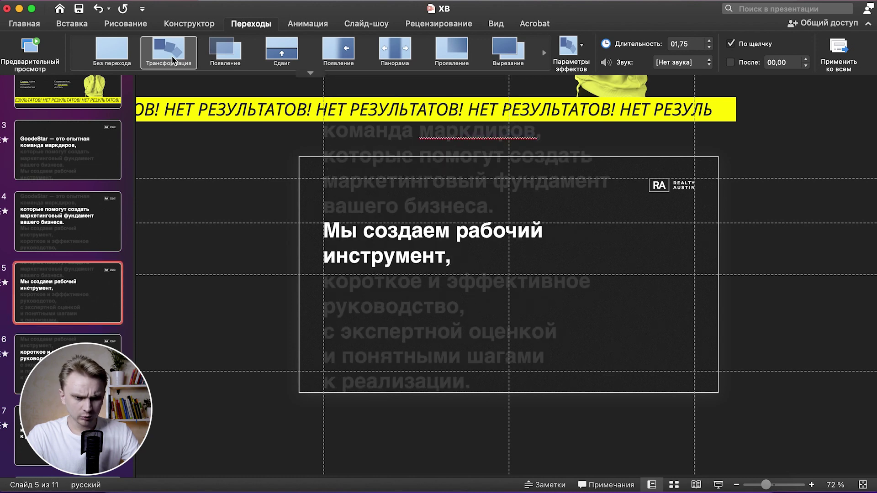
left_click(174, 60)
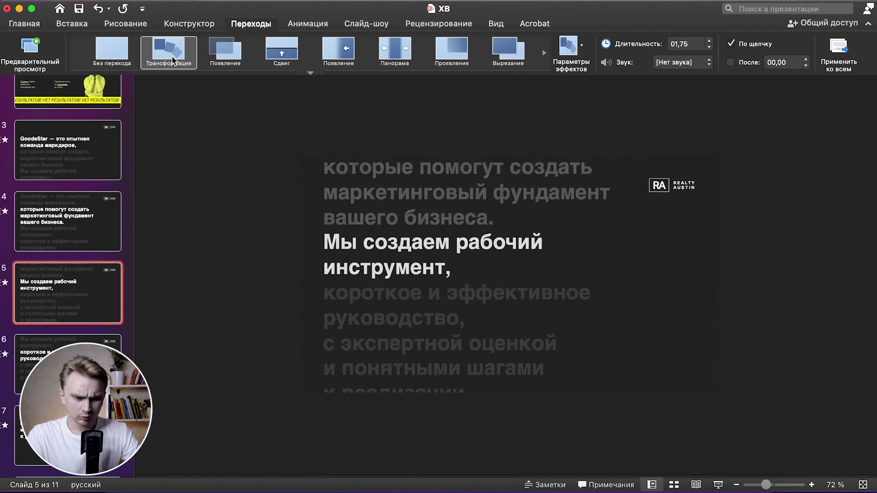
key("Down")
left_click(182, 50)
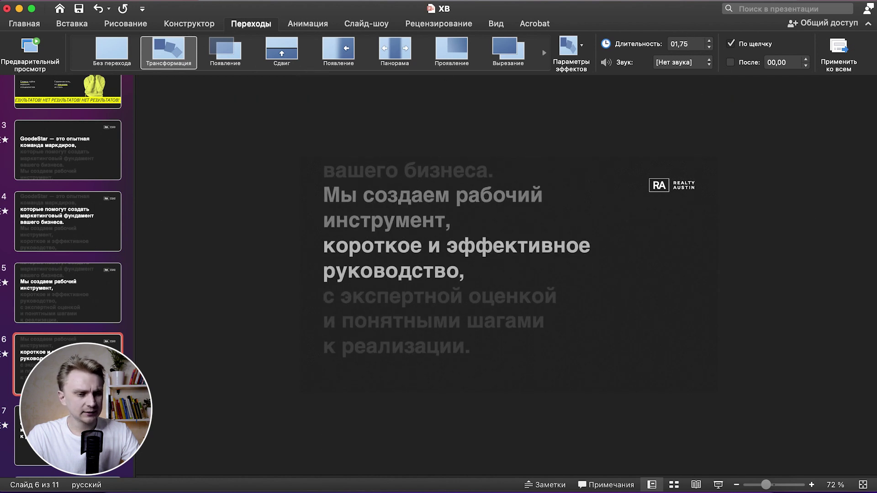
Select slides 3 through 7 together and lower their Morph duration from 01,75.
left_click(65, 172)
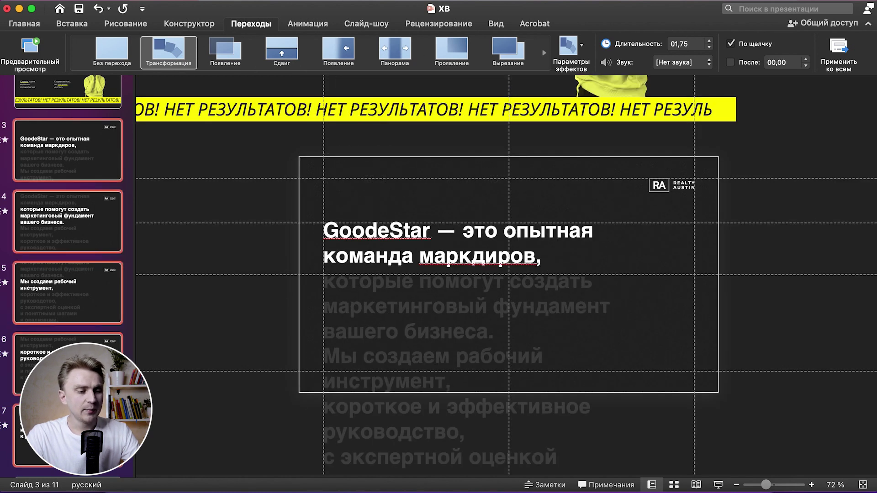
left_click(68, 434, "shift")
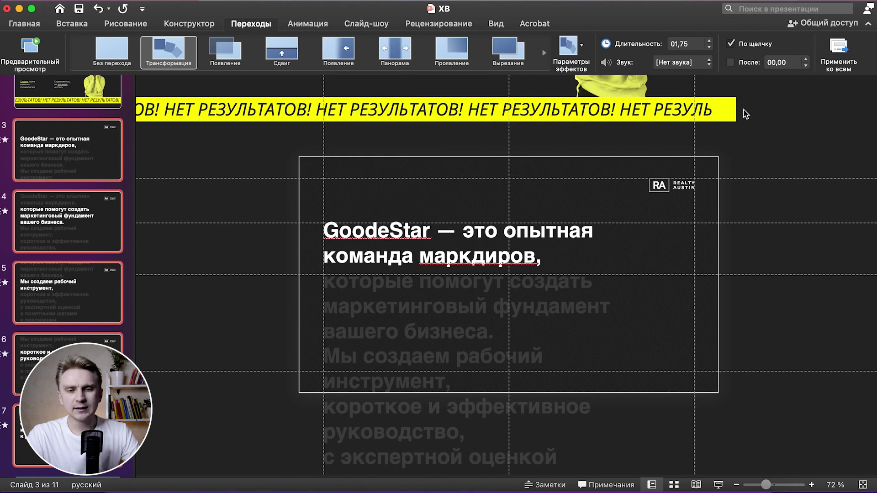
left_click(710, 47)
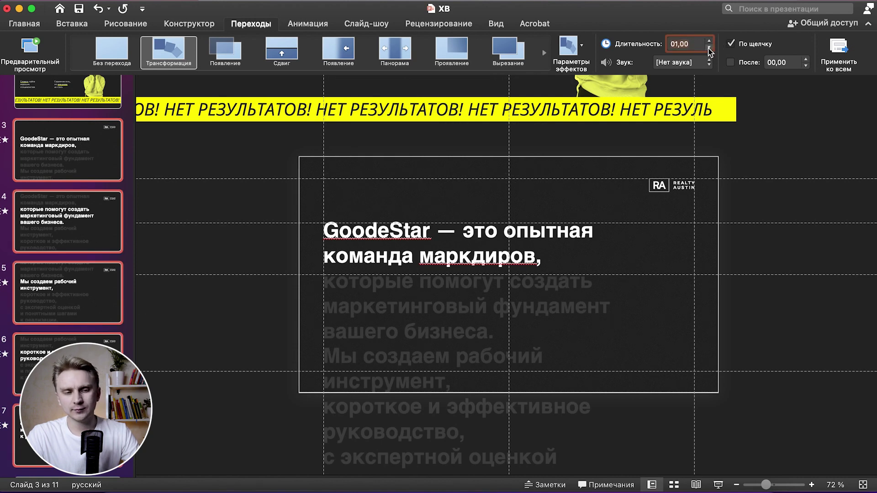
Bring the Morph duration down to 01,00 and preview the transition into slide 4.
left_click(150, 97)
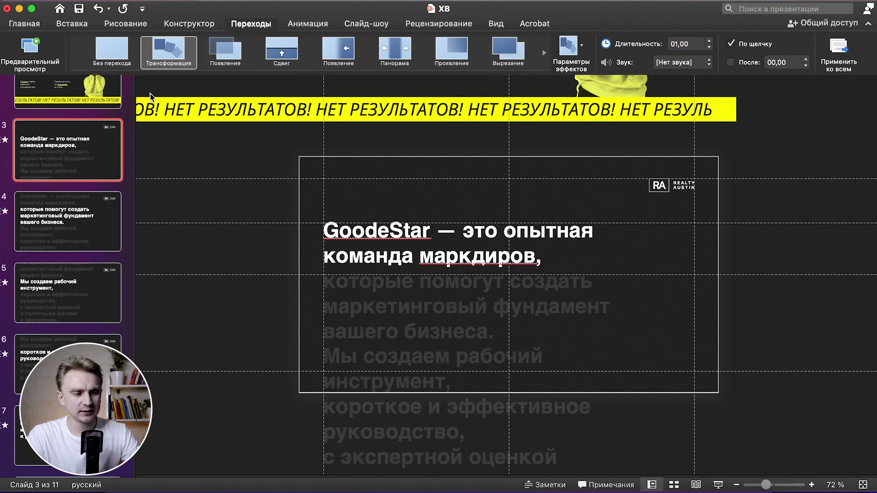
left_click(61, 266)
left_click(67, 207)
left_click(168, 54)
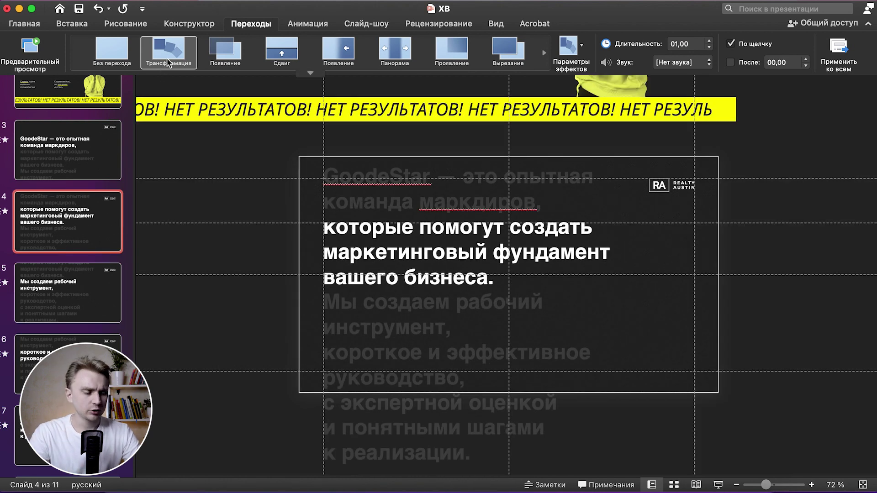
scroll(59, 331, "down", 3)
Replay the Morph previews across slides 3 to 6, moving back and forth.
left_click(66, 330)
left_click(70, 247)
left_click(65, 209)
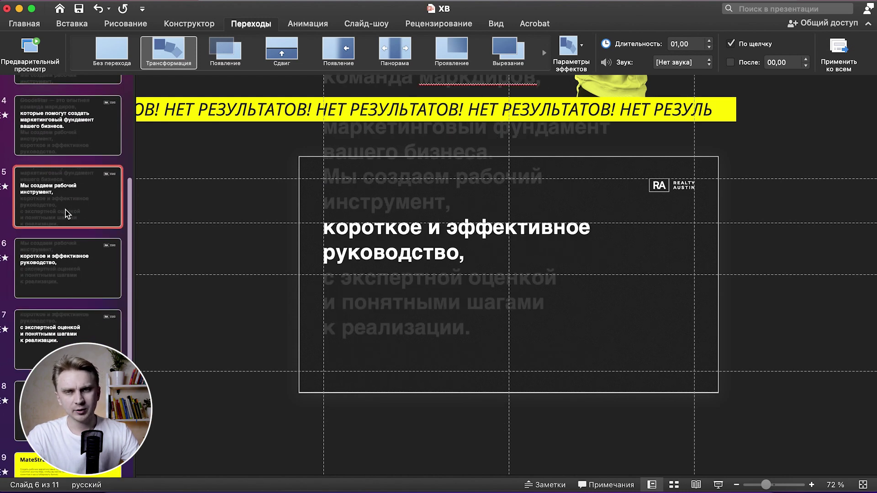
scroll(65, 209, "up", 2)
left_click(65, 209)
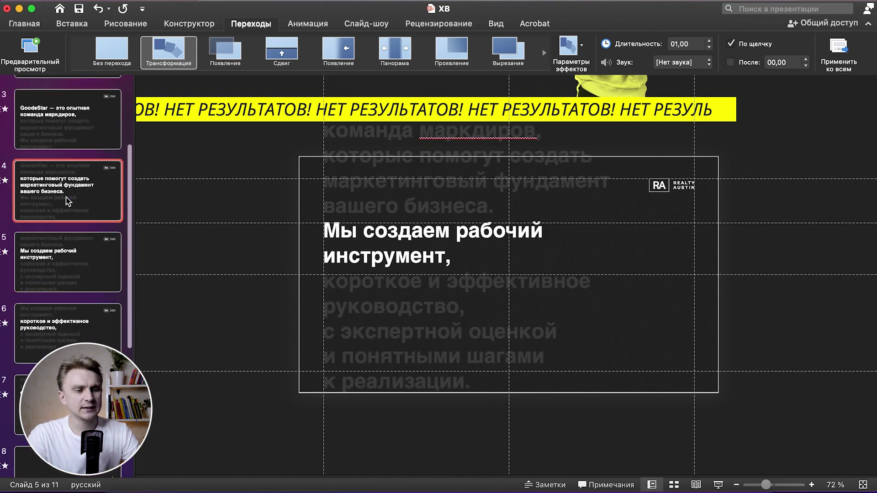
left_click(78, 103)
left_click(71, 255)
Advance through slides 6 and 7 watching each Morph, ending on slide 8.
scroll(69, 254, "down", 2)
left_click(64, 268)
key("Down")
scroll(73, 259, "down", 1)
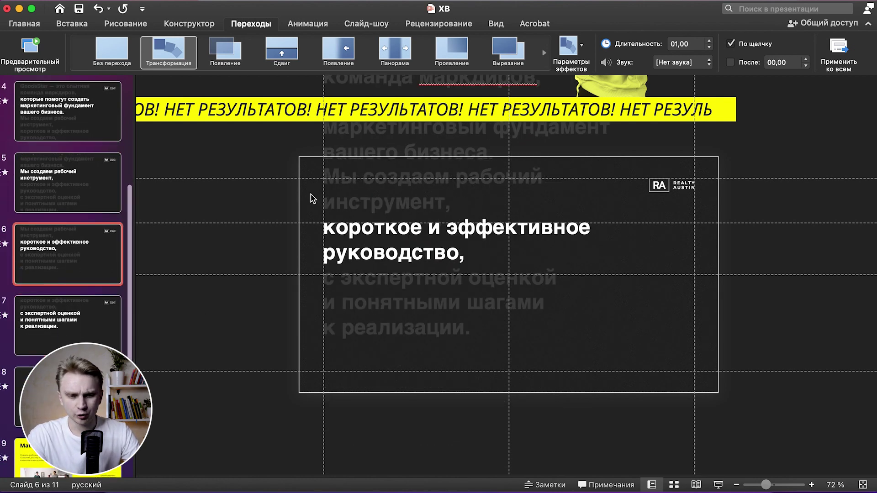
left_click(65, 300)
scroll(65, 306, "down", 1)
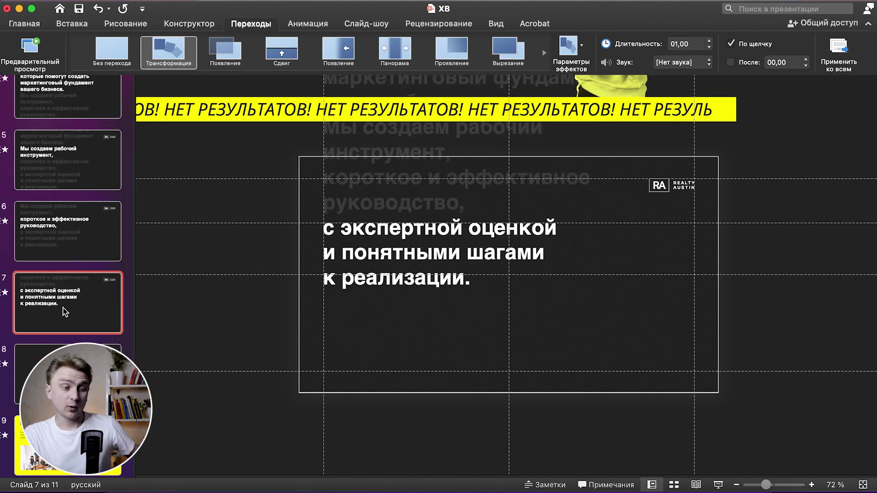
key("Down")
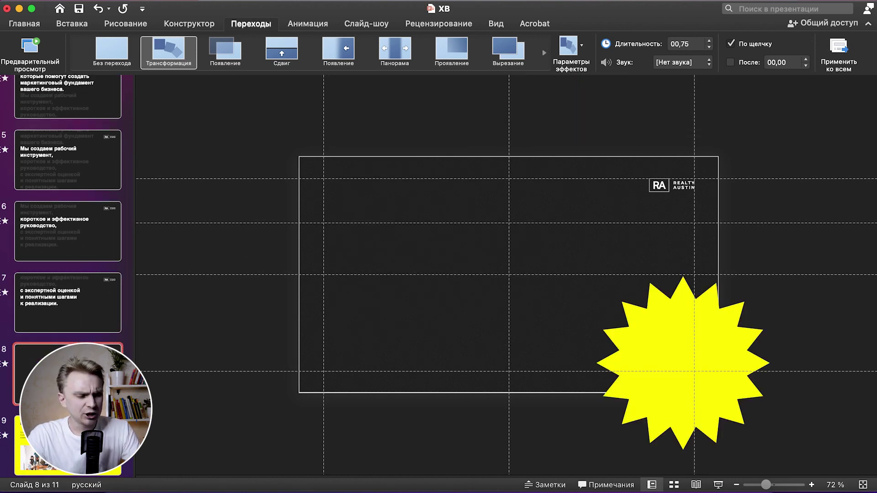
Copy the yellow starburst from slide 8, then delete slide 8.
left_click(655, 351)
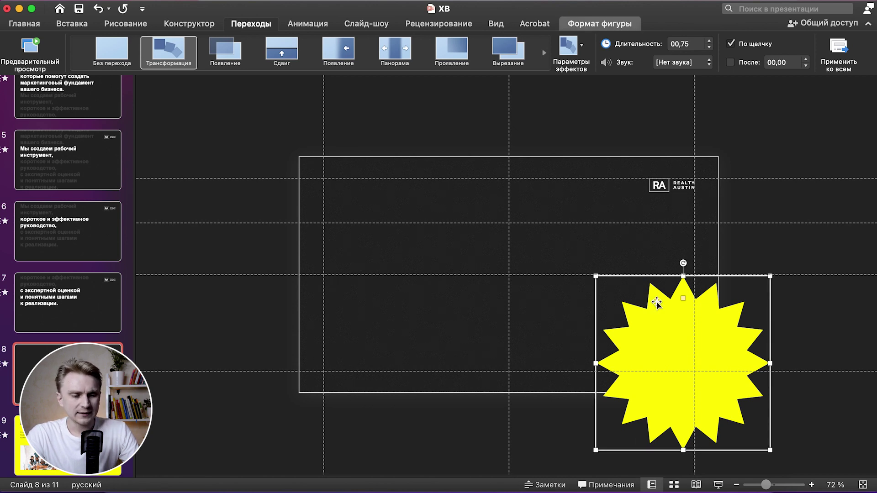
key("Escape")
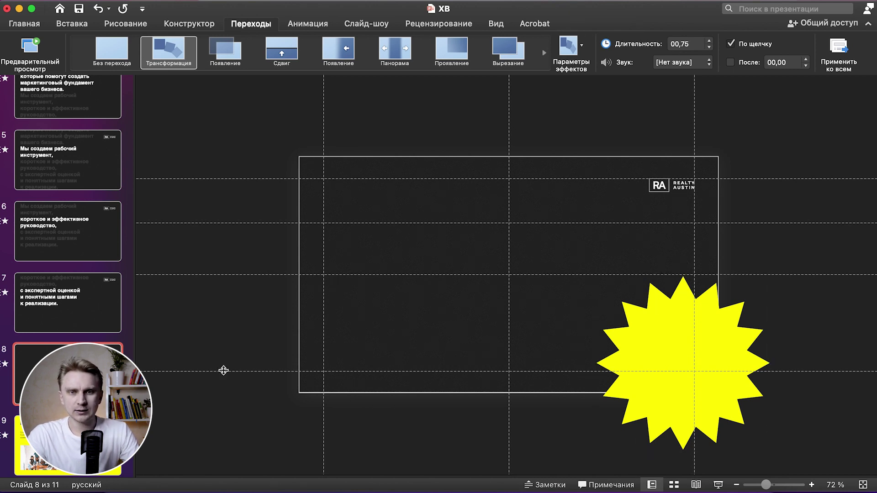
left_click(674, 356)
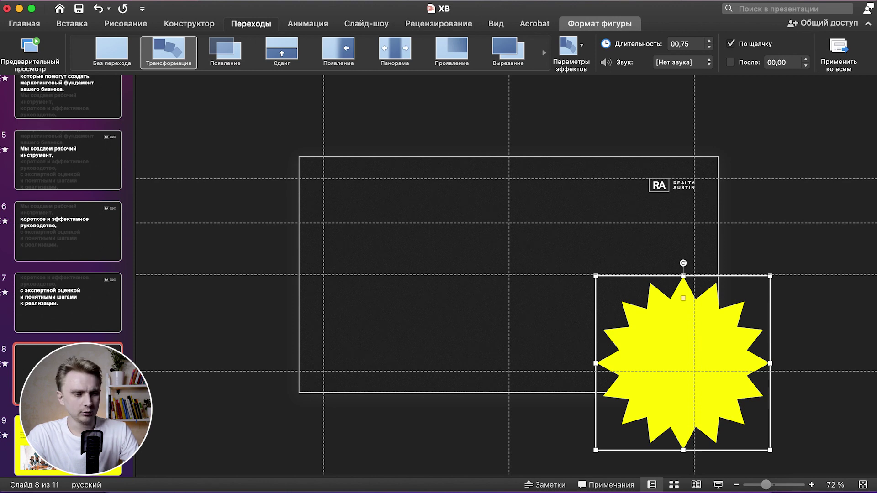
key("Escape")
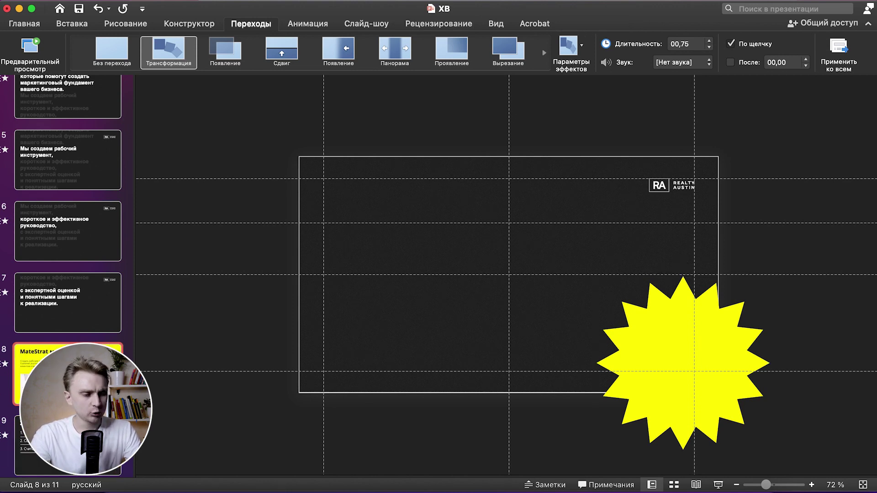
key("Delete")
Paste the starburst at the lower right of slide 7 and preview its Morph transition.
left_click(81, 324)
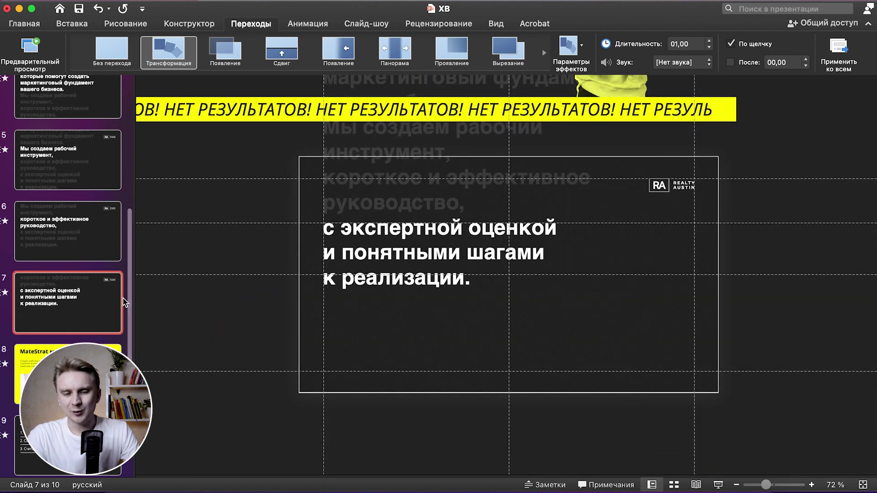
key("super+v")
left_click(260, 306)
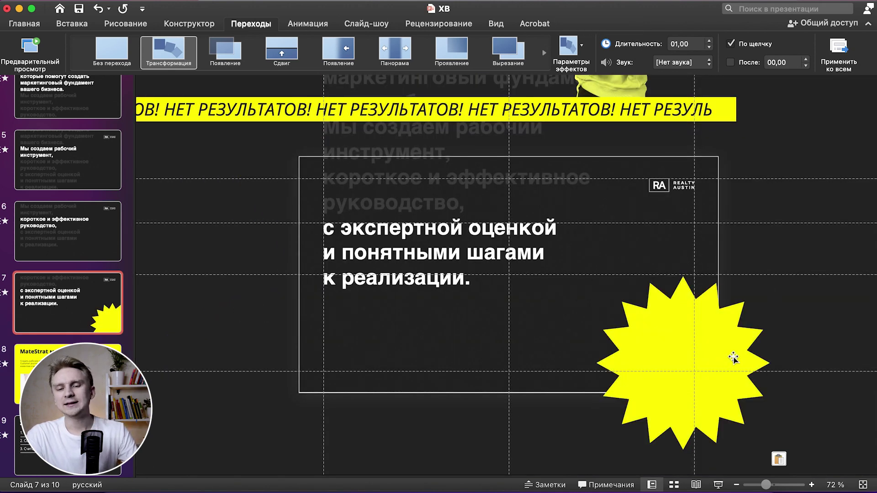
left_click(675, 346)
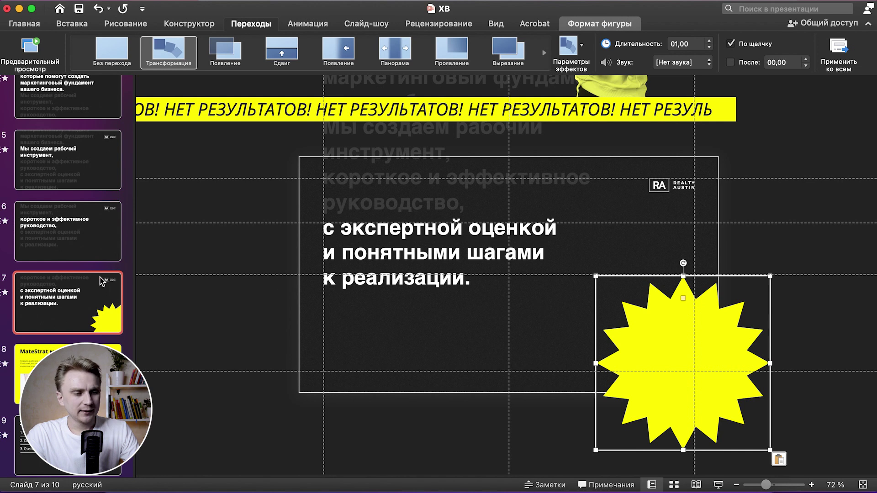
left_click(71, 291)
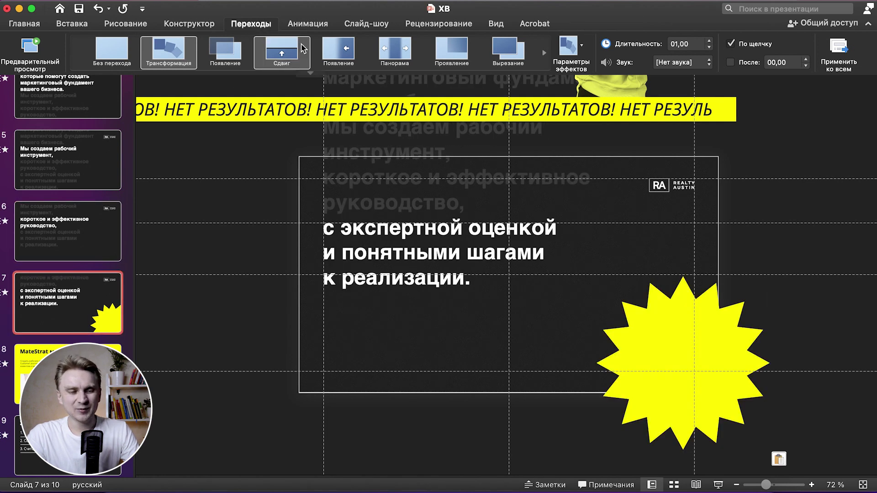
left_click(174, 55)
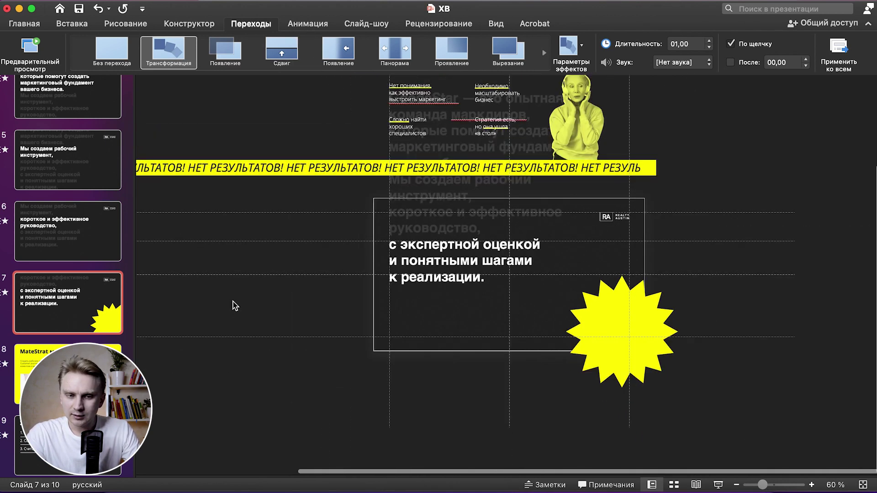
Delete the banner and 'Вам это знакомо?' group from the current slide and slide 6.
scroll(233, 301, "down", 5)
left_click_drag(728, 224, 171, 103)
key("BackSpace")
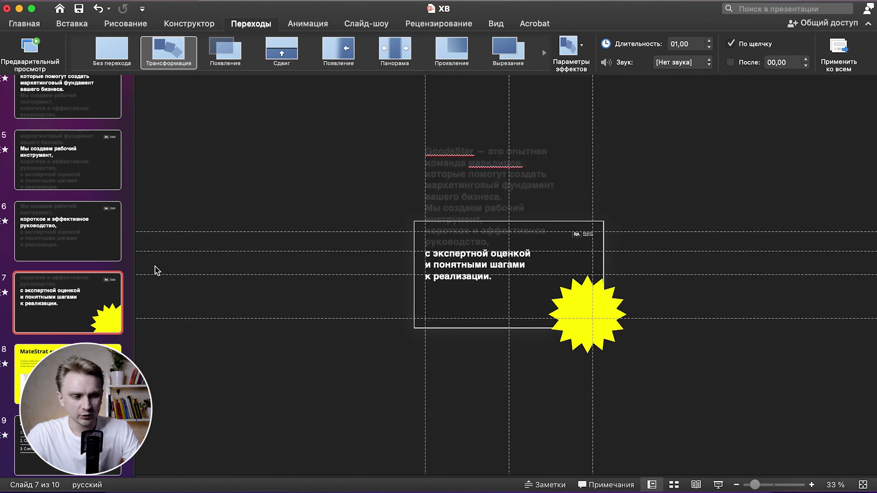
left_click(46, 223)
left_click_drag(744, 220, 155, 97)
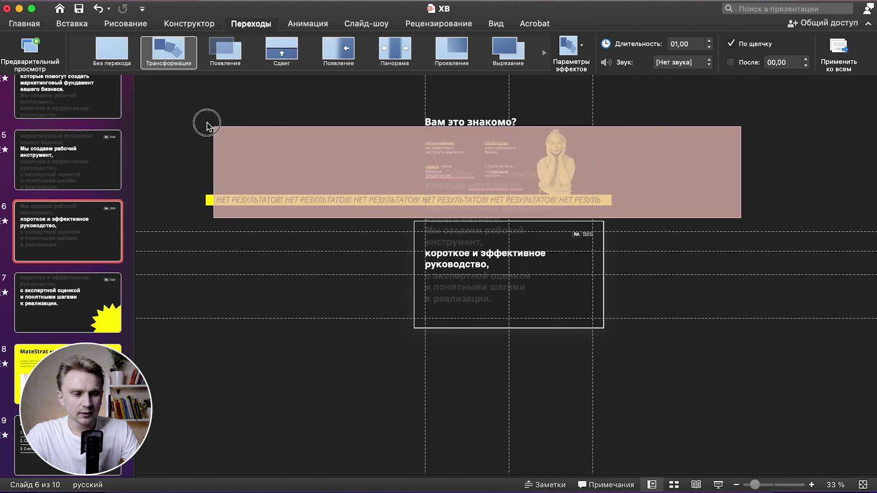
key("BackSpace")
Delete the banner and heading block from slides 5 and 4, then check slides 3 and 7.
left_click(85, 178)
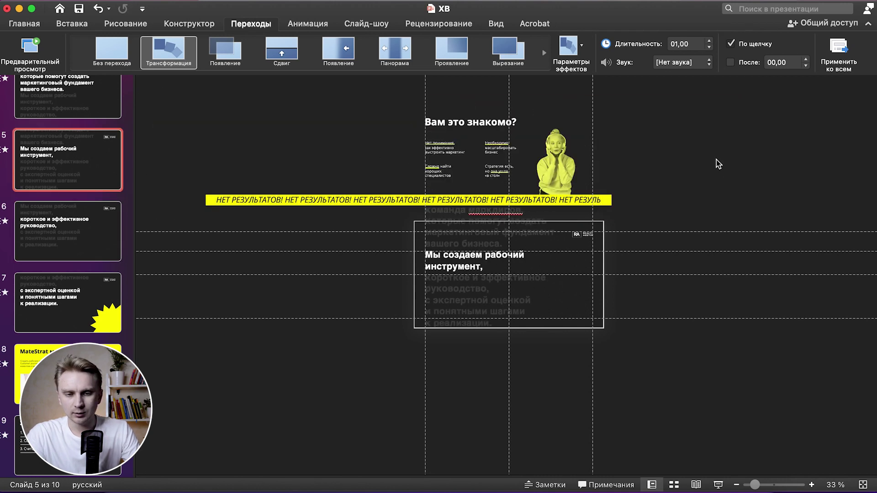
left_click_drag(690, 218, 157, 102)
key("BackSpace")
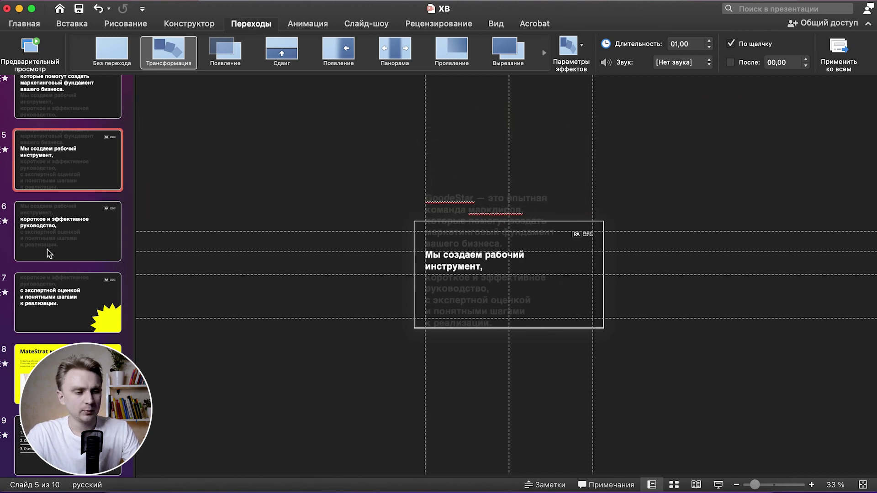
scroll(55, 237, "up", 3)
left_click(68, 226)
left_click_drag(702, 223, 159, 96)
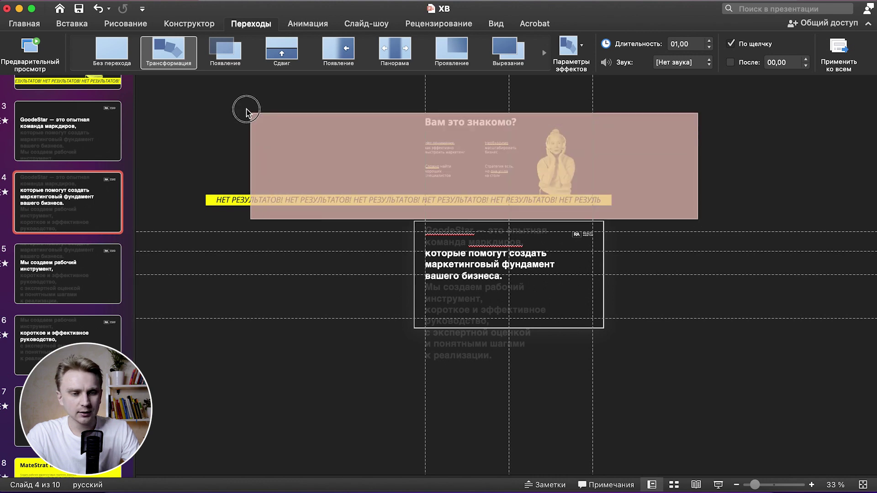
key("BackSpace")
left_click(75, 130)
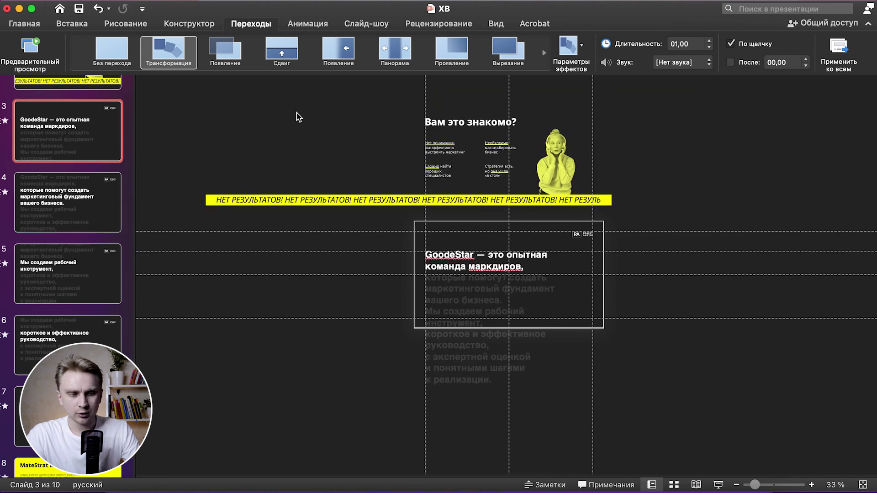
scroll(68, 228, "down", 3)
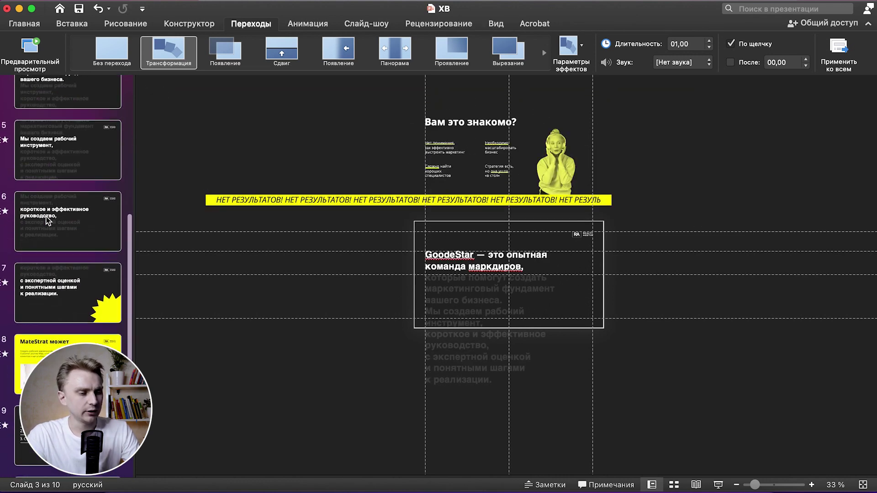
left_click(62, 298)
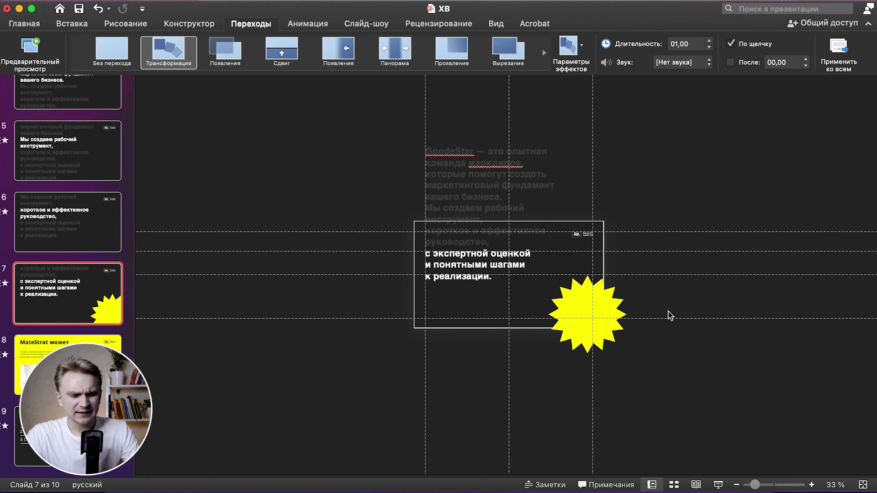
On slide 6, shrink the yellow starburst around its centre.
left_click(49, 232)
left_click(612, 338)
scroll(621, 351, "up", 5)
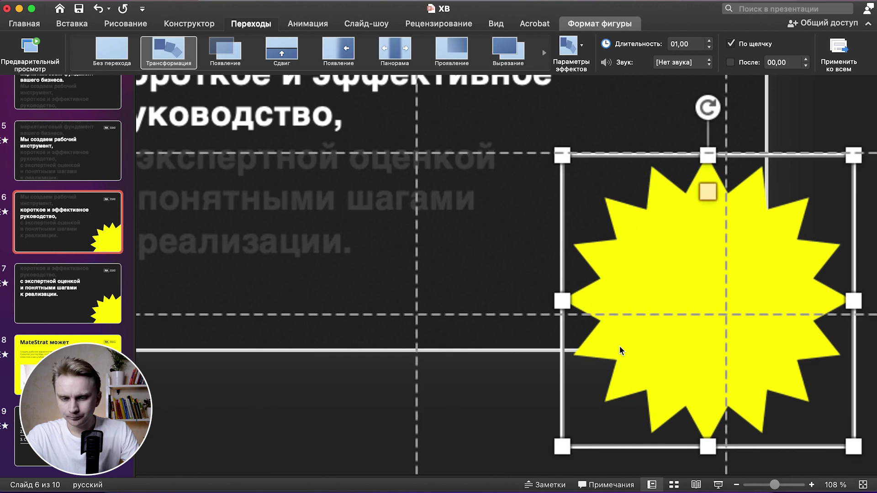
scroll(618, 346, "up", 2)
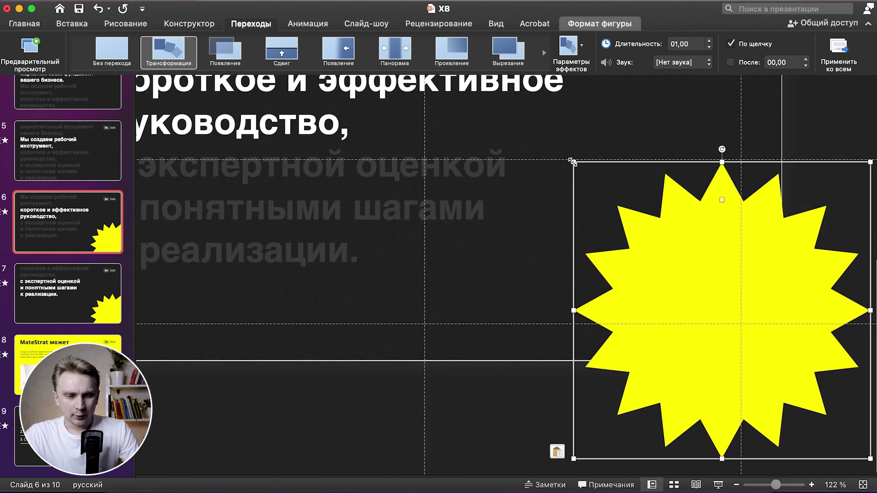
left_click_drag(573, 162, 635, 207)
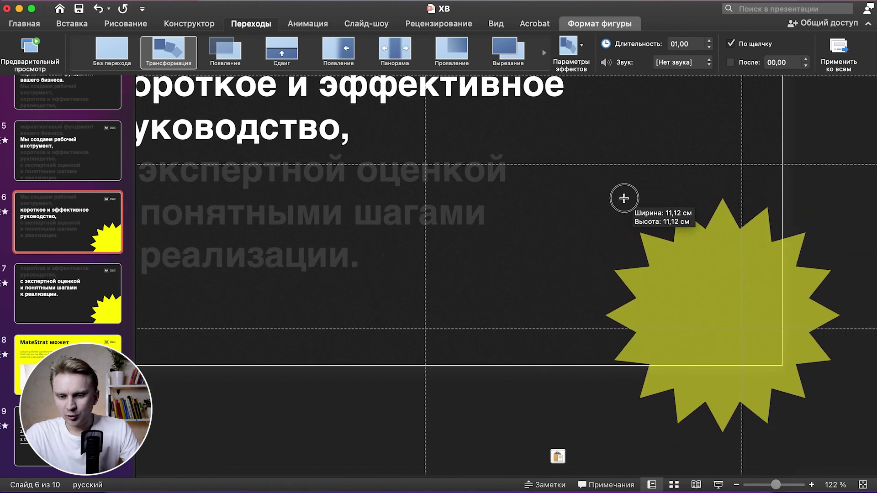
left_click_drag(635, 207, 644, 212)
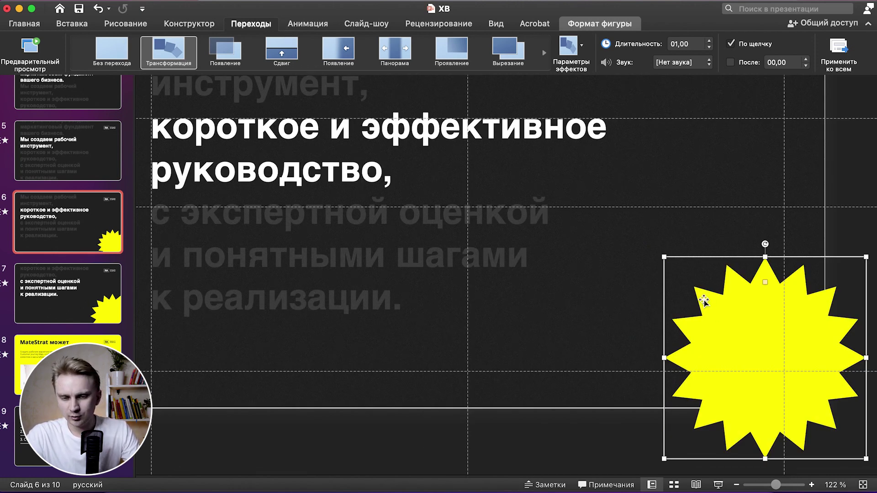
scroll(703, 302, "down", 3)
left_click_drag(652, 310, 664, 324)
Tilt the starburst about 15° and fill it with the dark recent colour.
left_click_drag(726, 309, 818, 323)
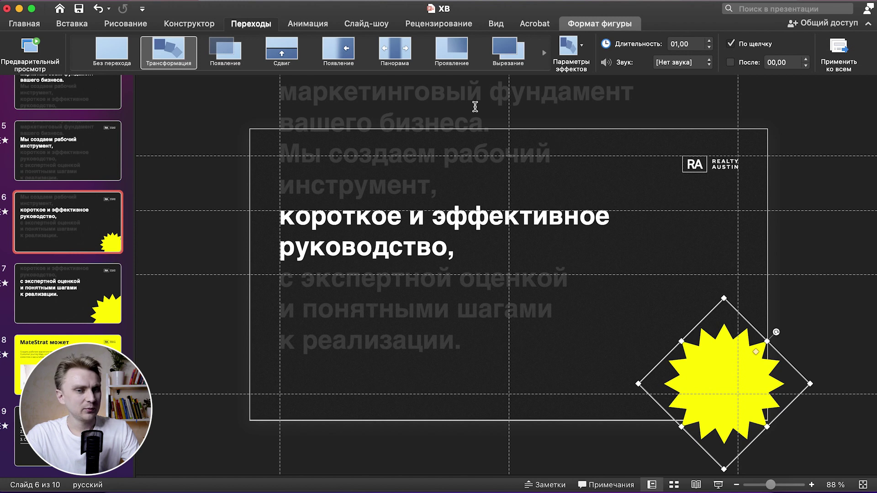
left_click(26, 26)
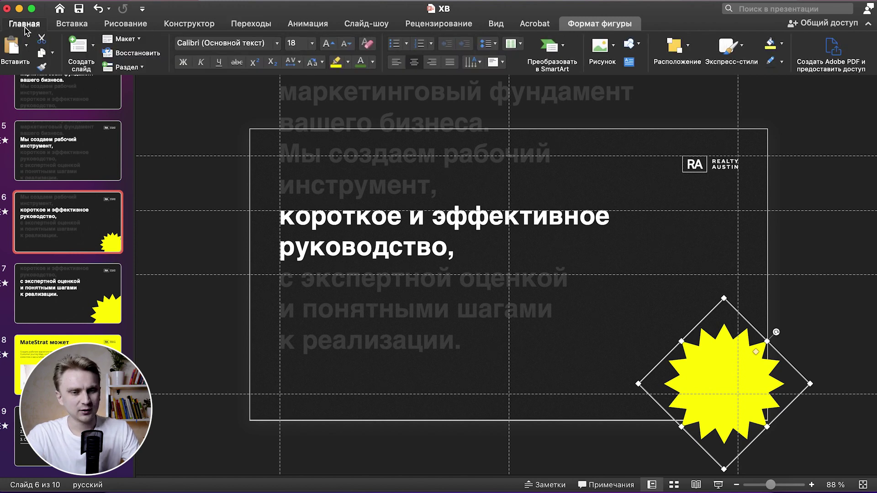
left_click_drag(775, 332, 775, 326)
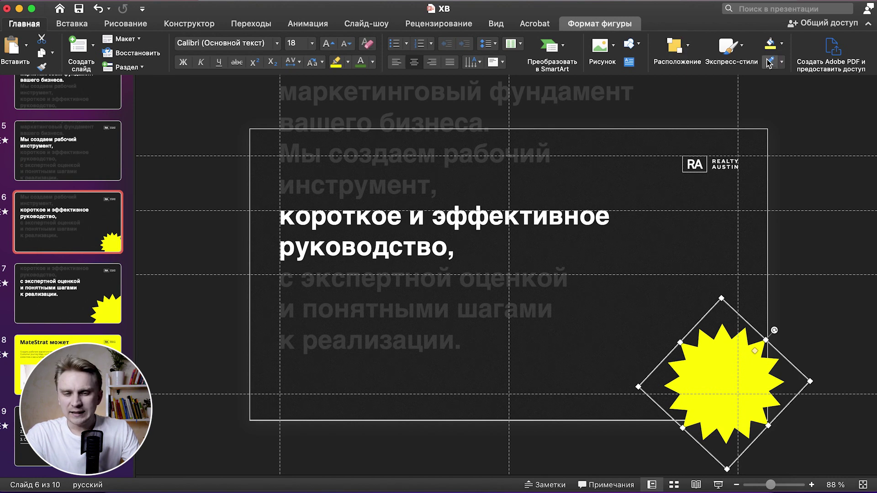
left_click(782, 43)
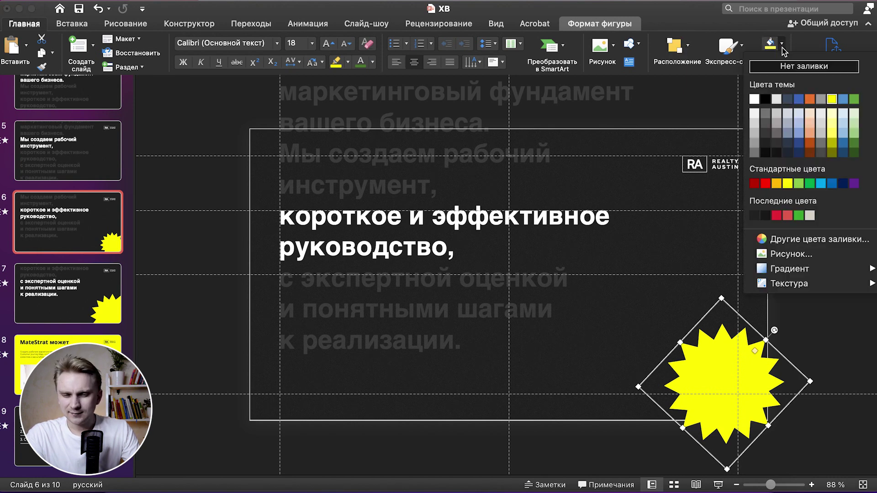
left_click(754, 216)
left_click(793, 310)
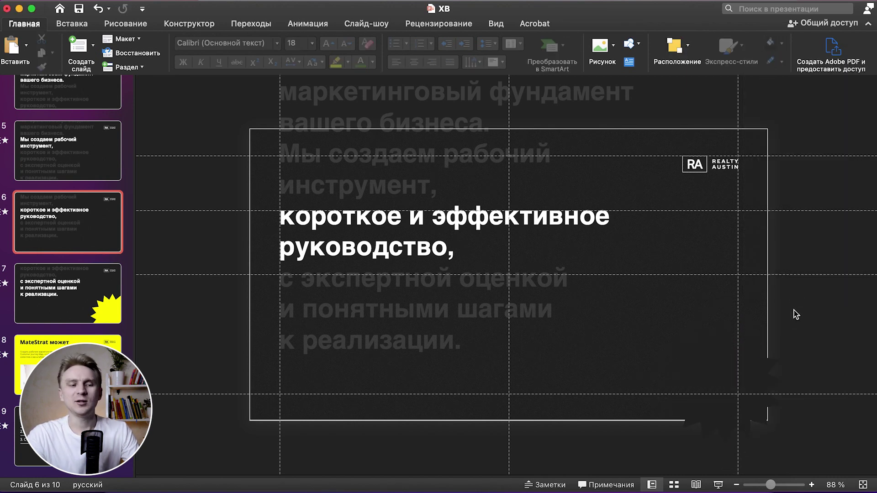
left_click(97, 302)
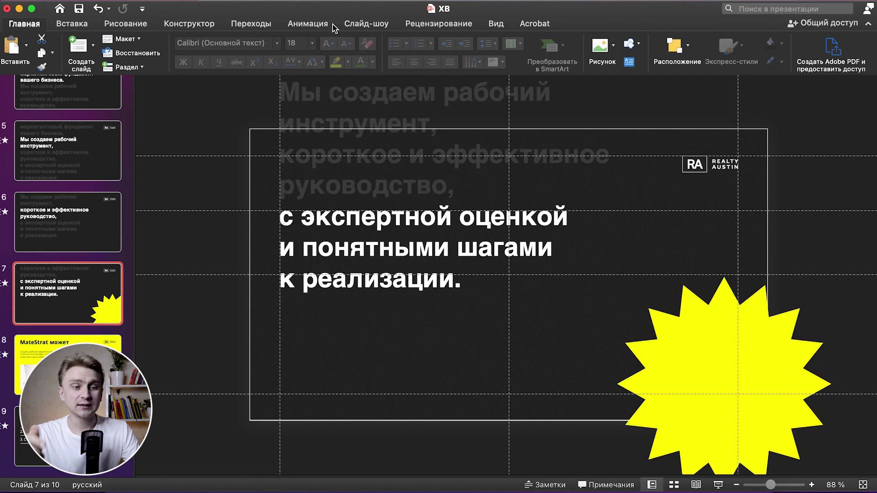
Replay the Morph previews into slides 7 and 8, then select slide 7's yellow starburst.
left_click(250, 24)
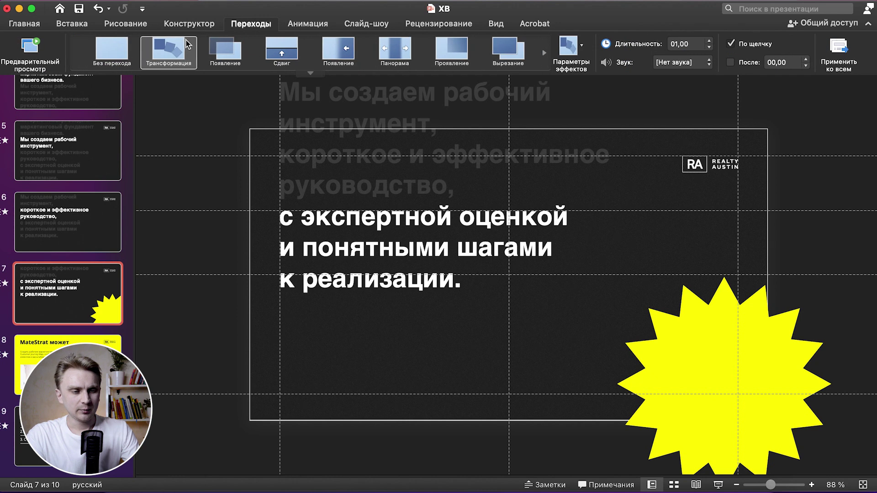
left_click(174, 51)
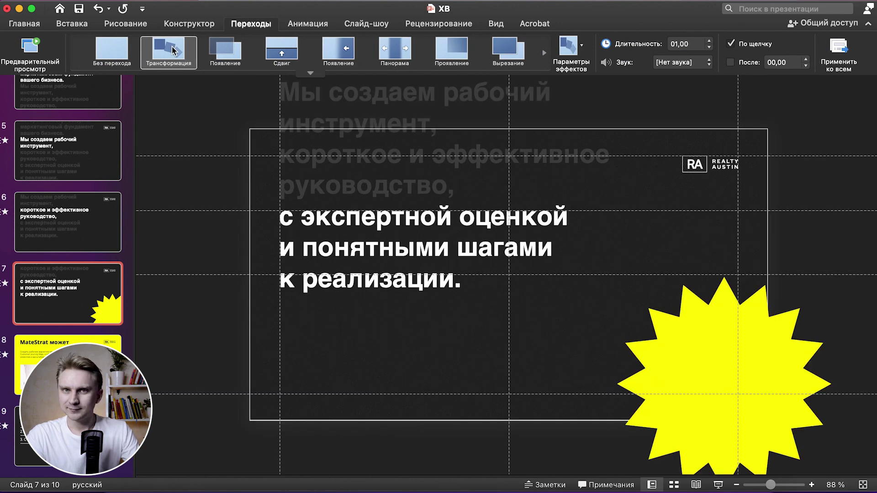
left_click(174, 50)
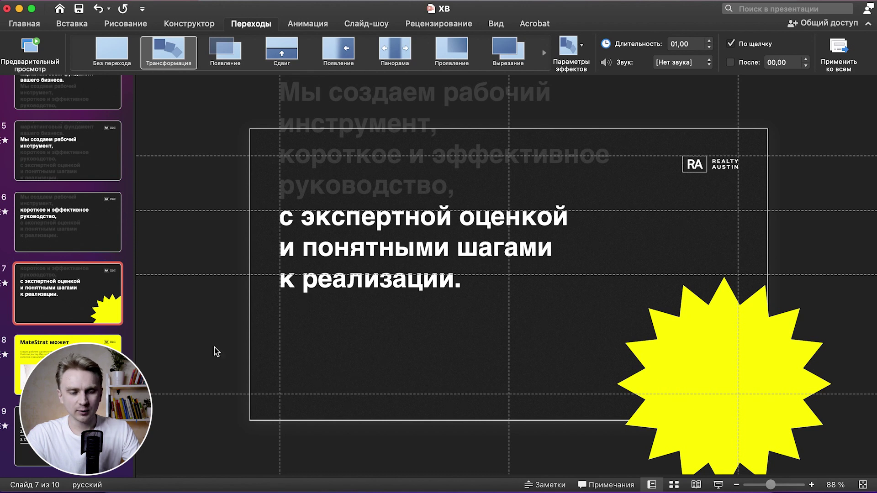
scroll(216, 352, "down", 5)
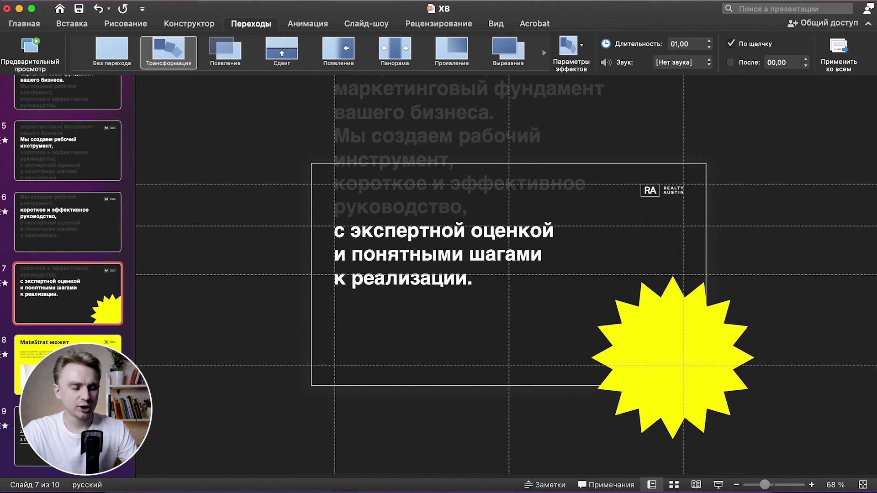
left_click(80, 343)
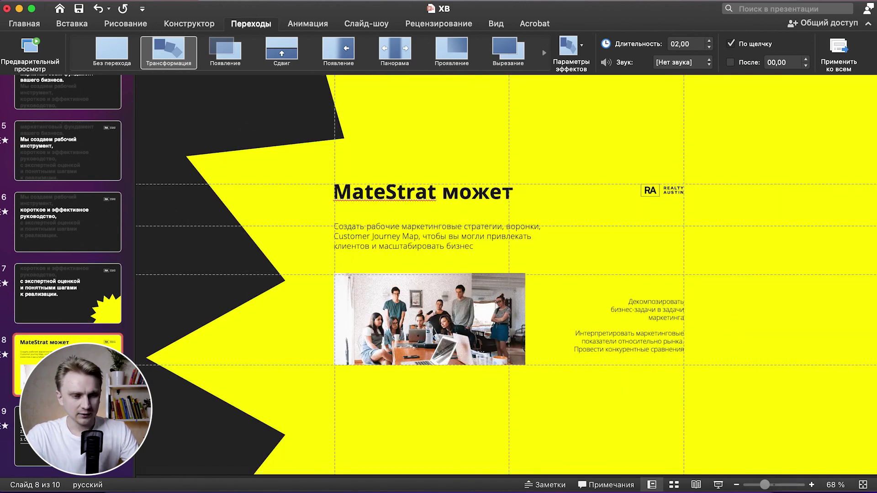
left_click(254, 345)
left_click(126, 316)
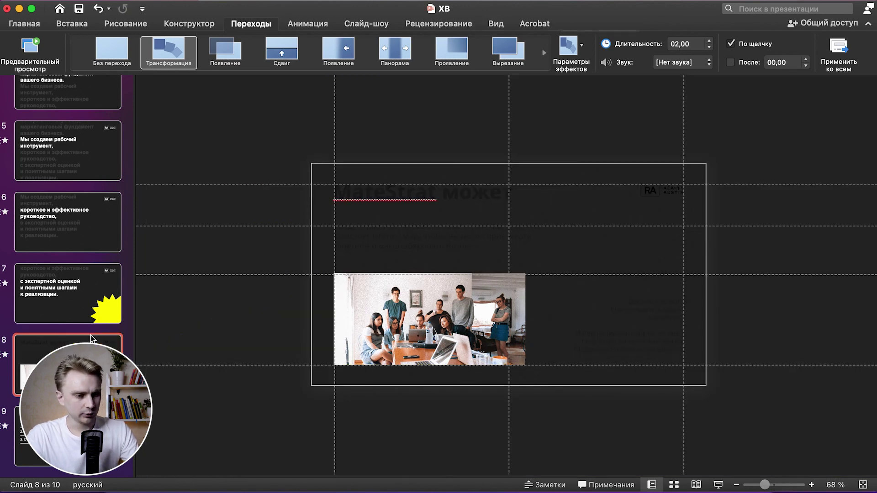
left_click(90, 301)
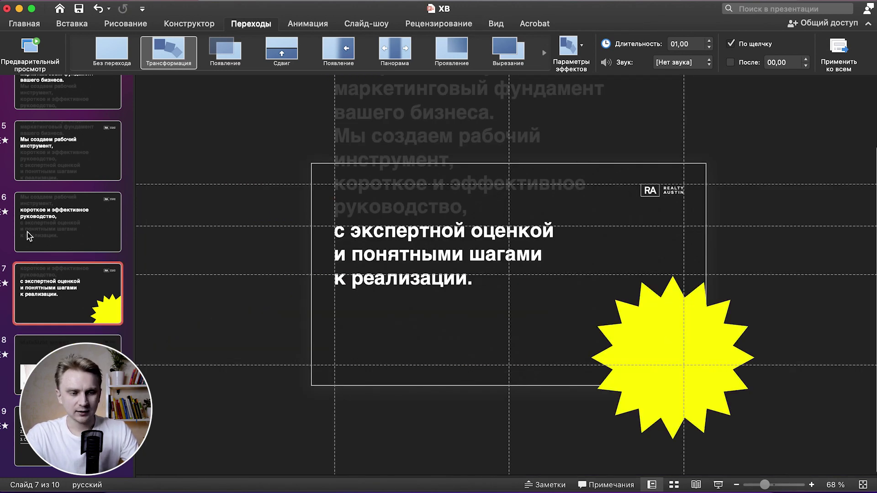
left_click(677, 364)
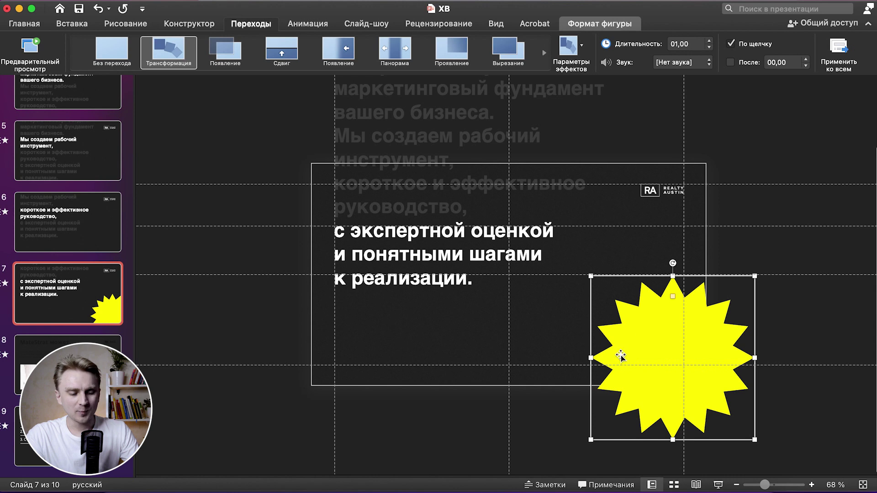
On slide 8, enlarge the yellow starburst far beyond the slide edges.
left_click(325, 299)
key("Page_Down")
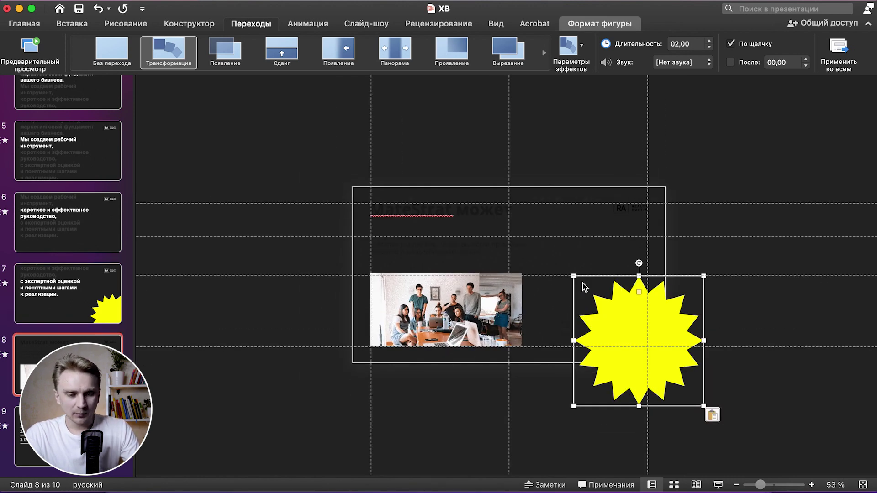
left_click_drag(574, 277, 253, 148)
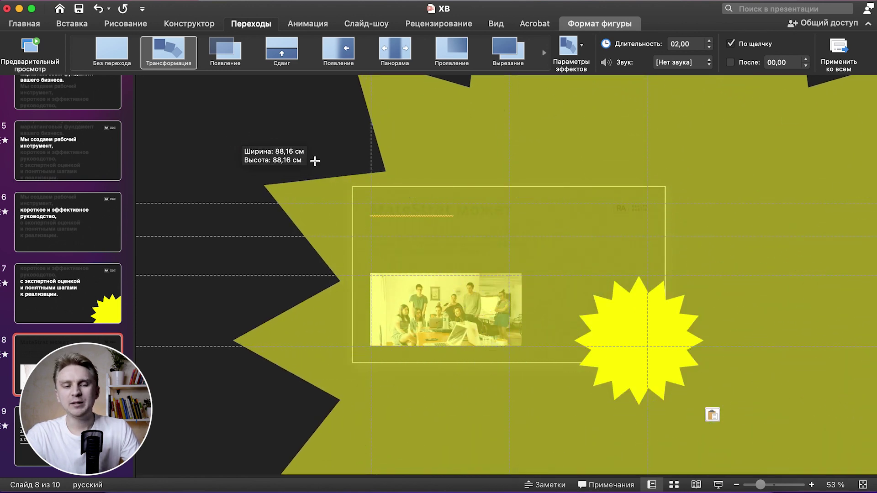
left_click_drag(254, 148, 274, 117)
scroll(310, 243, "down", 5)
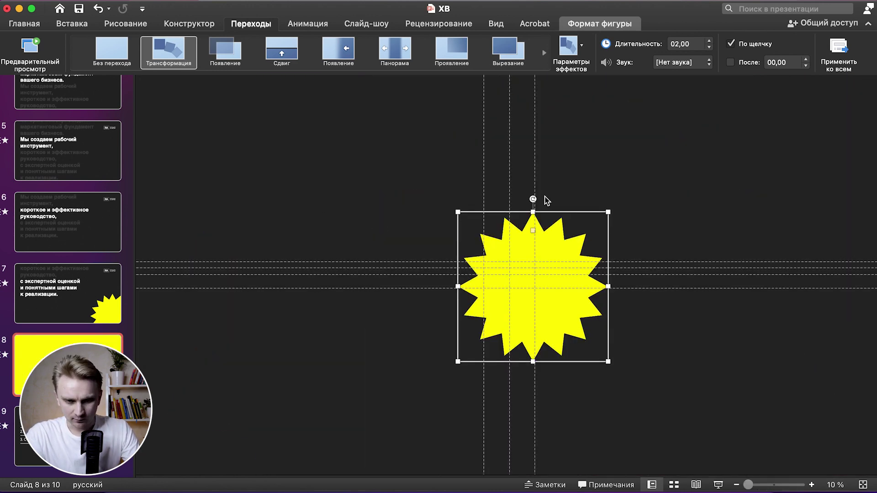
Rotate the huge starburst, settling on a gentle tilt.
left_click_drag(534, 199, 477, 408)
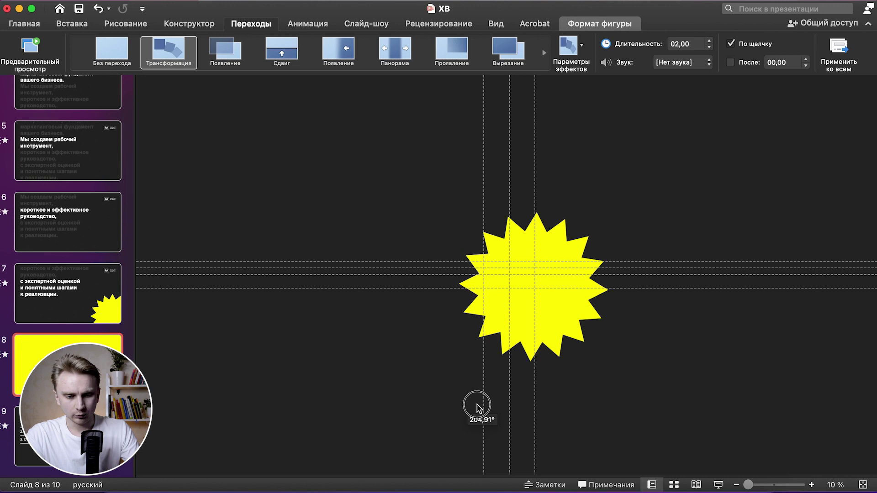
left_click_drag(477, 405, 478, 406)
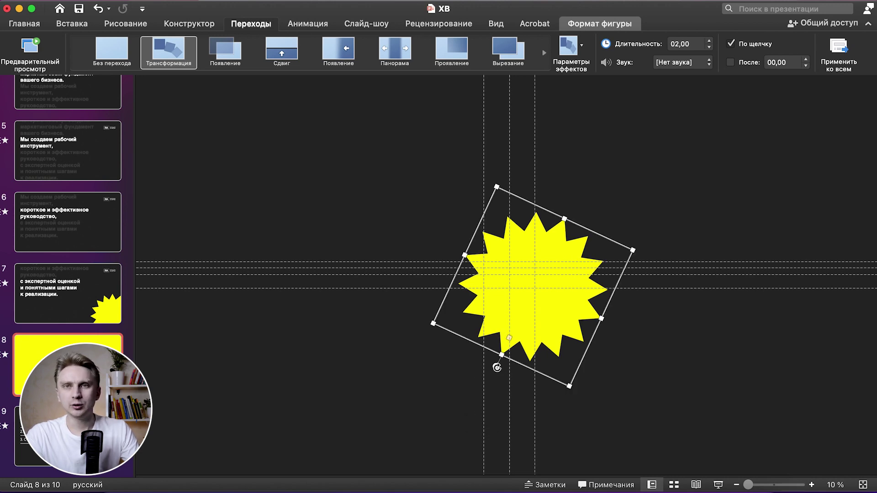
left_click_drag(497, 368, 502, 373)
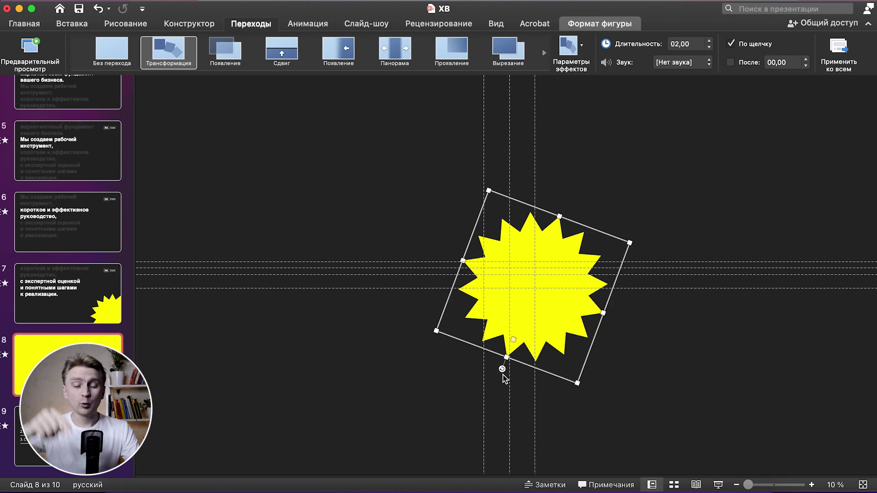
left_click_drag(501, 369, 593, 371)
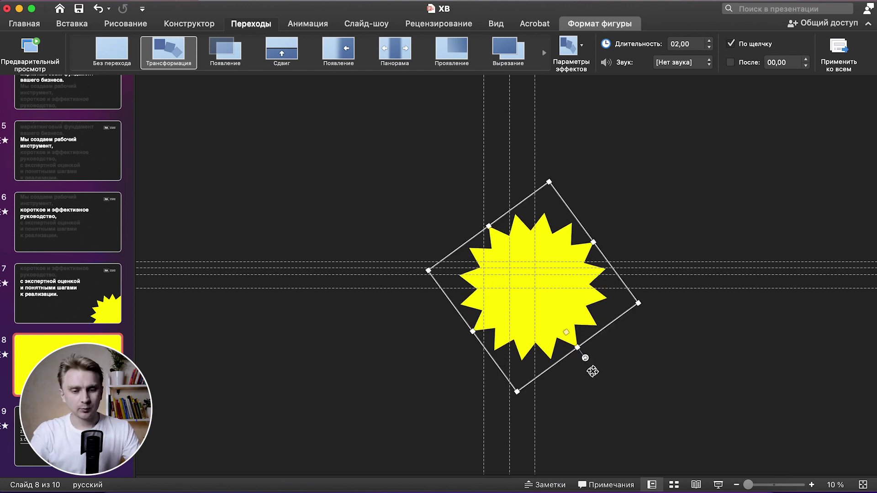
left_click_drag(586, 359, 501, 368)
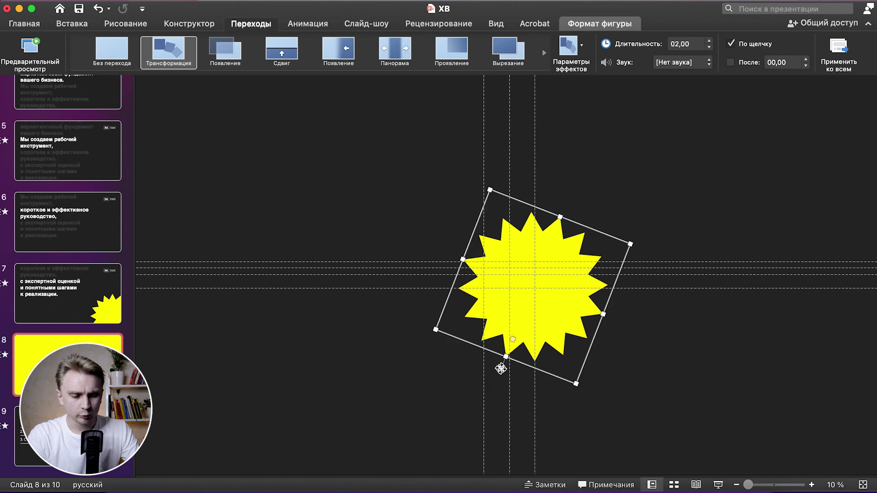
Send the starburst to the back behind the MateStrat content and preview its Morph.
right_click(509, 296)
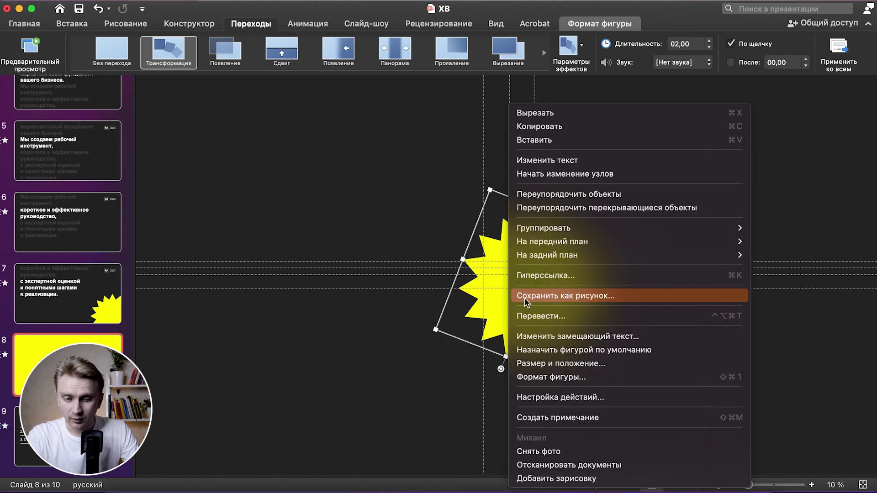
mouse_move(547, 255)
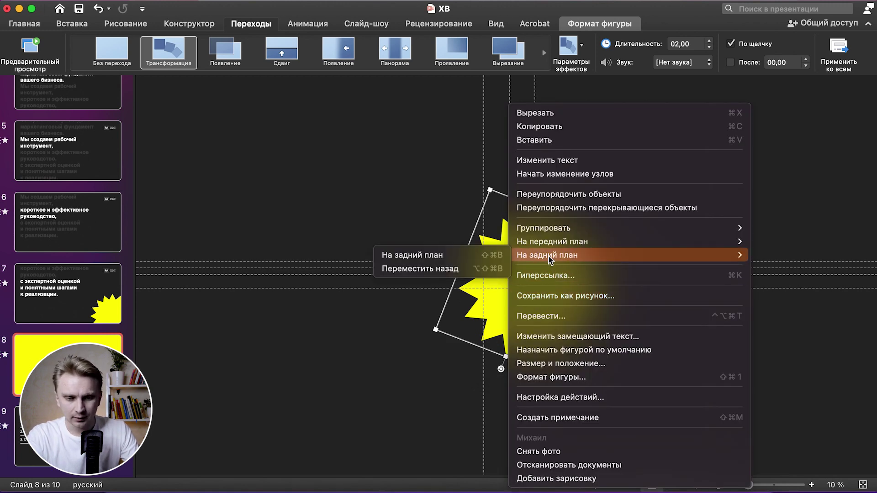
left_click(427, 254)
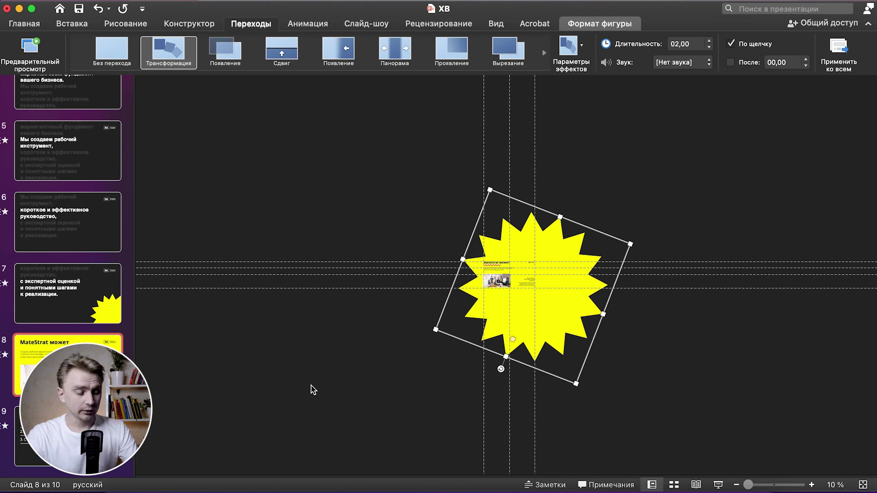
scroll(311, 385, "up", 5)
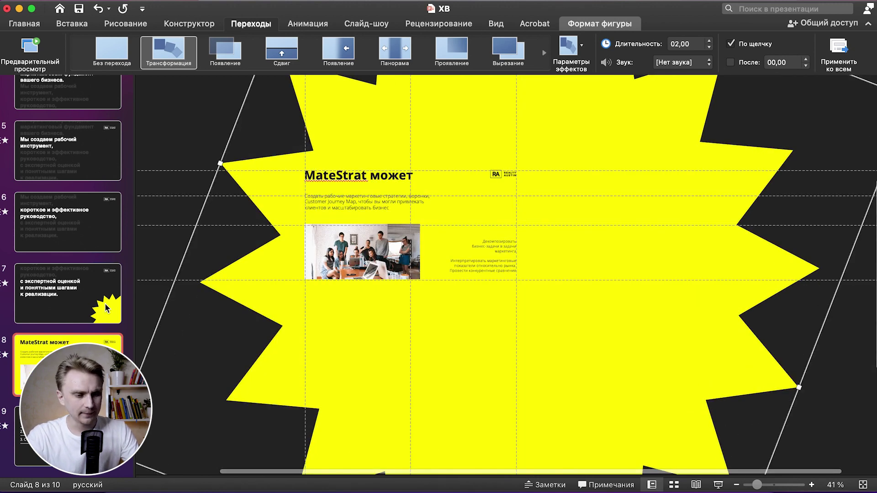
left_click(177, 64)
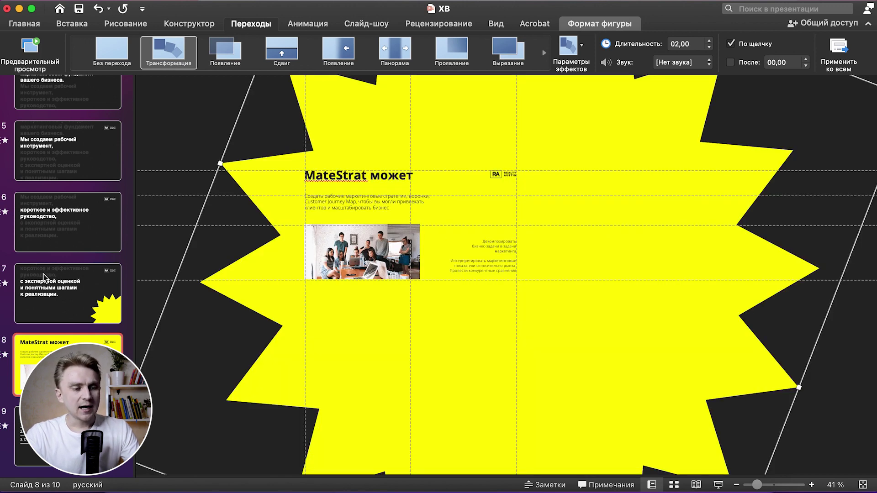
left_click(44, 276)
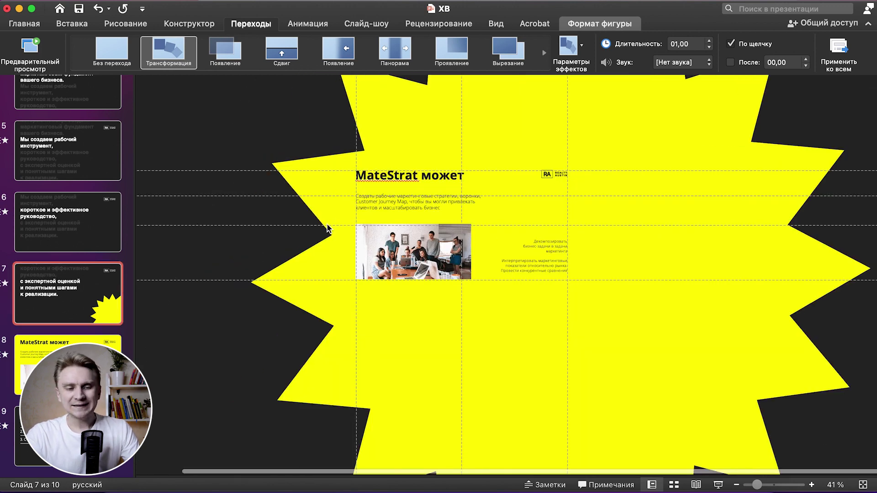
Paste slide 7's faded text block onto slide 8 and rotate it 90° counterclockwise.
left_click(436, 221)
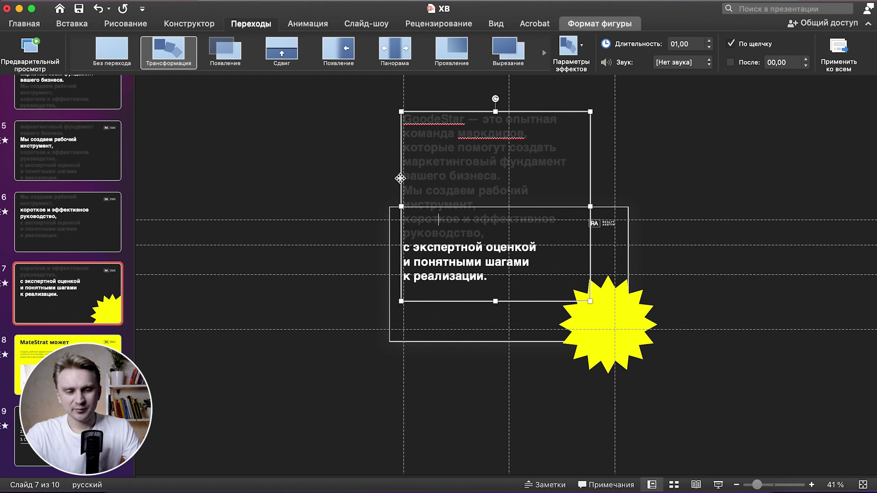
left_click(116, 338)
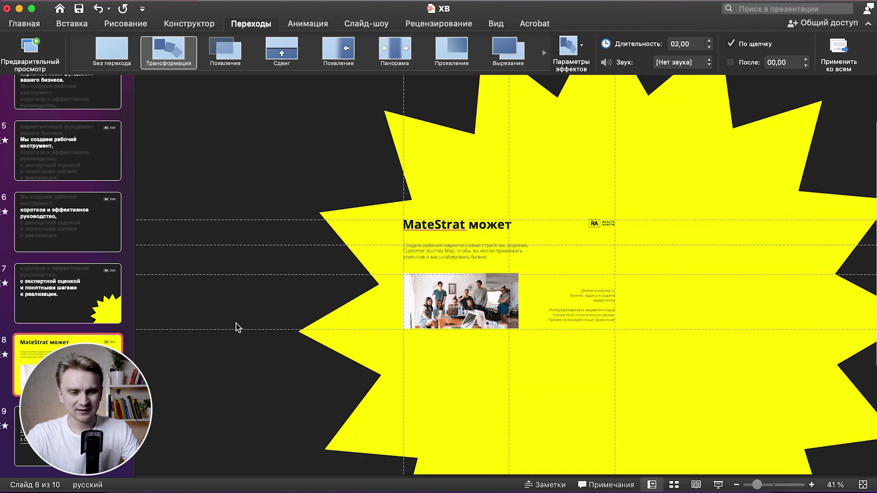
key("super+v")
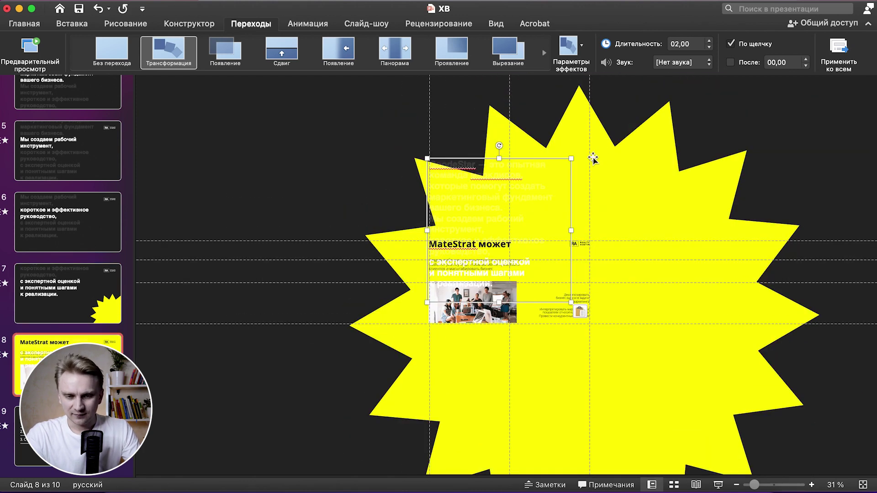
mouse_move(571, 177)
left_mouse_down()
mouse_move(409, 199)
mouse_move(260, 198)
left_mouse_up()
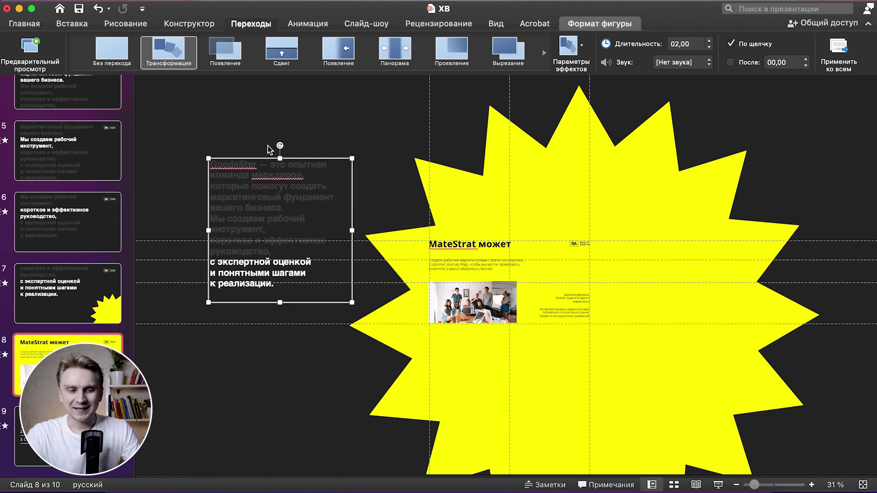
left_click_drag(280, 147, 137, 251)
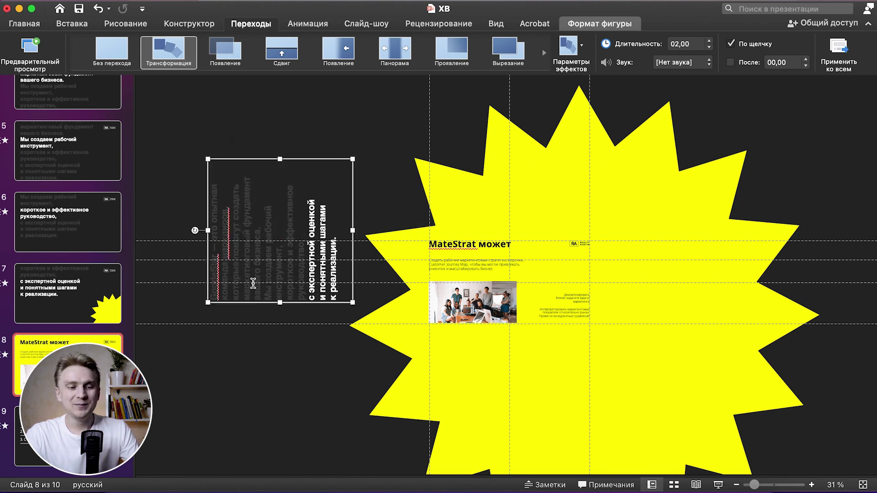
Position the rotated text block beside the starburst and preview the Morph transition.
double_click(253, 264)
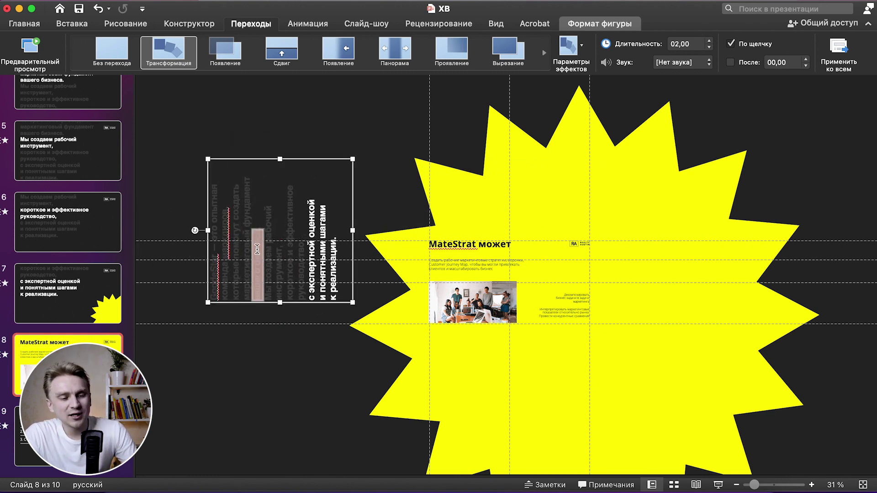
key("super+a")
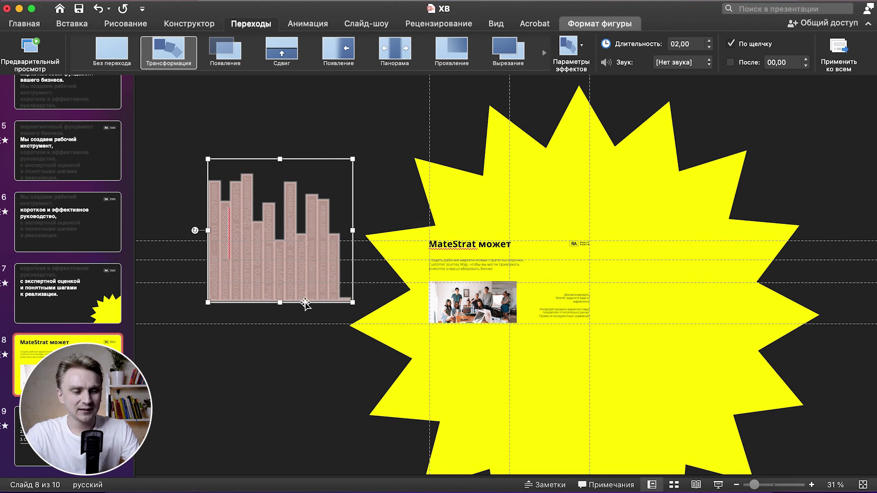
left_click_drag(305, 304, 338, 246)
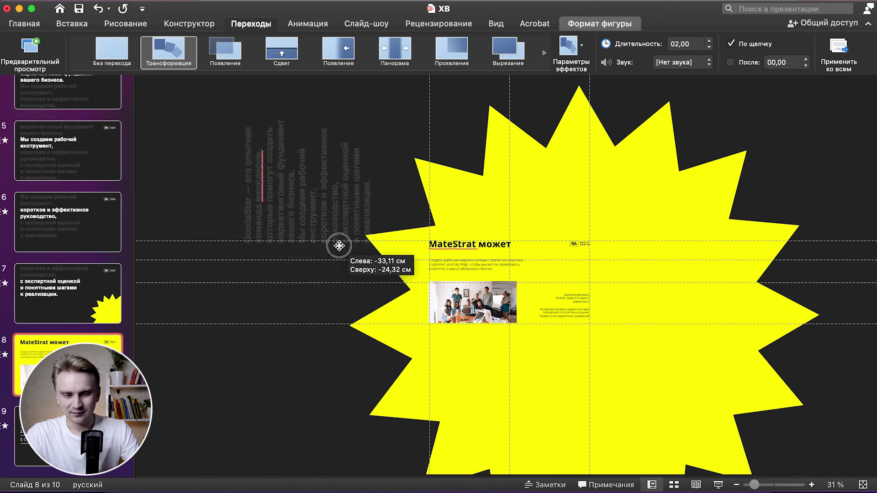
left_click_drag(339, 246, 334, 250)
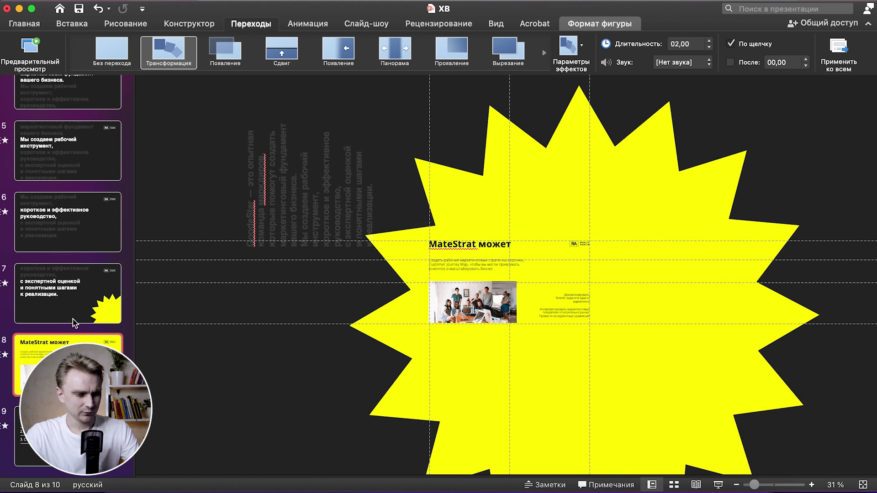
left_click(176, 49)
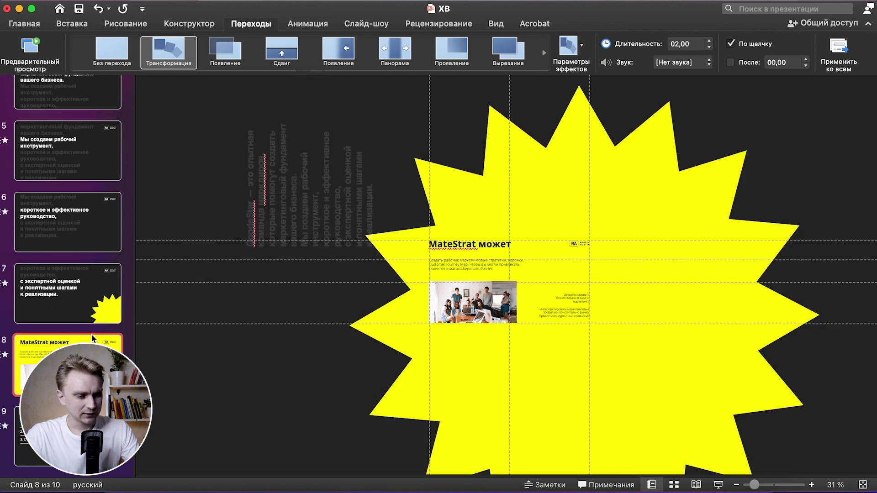
left_click(462, 244)
left_click(457, 263, "shift")
left_click(507, 302, "shift")
left_click(568, 304, "shift")
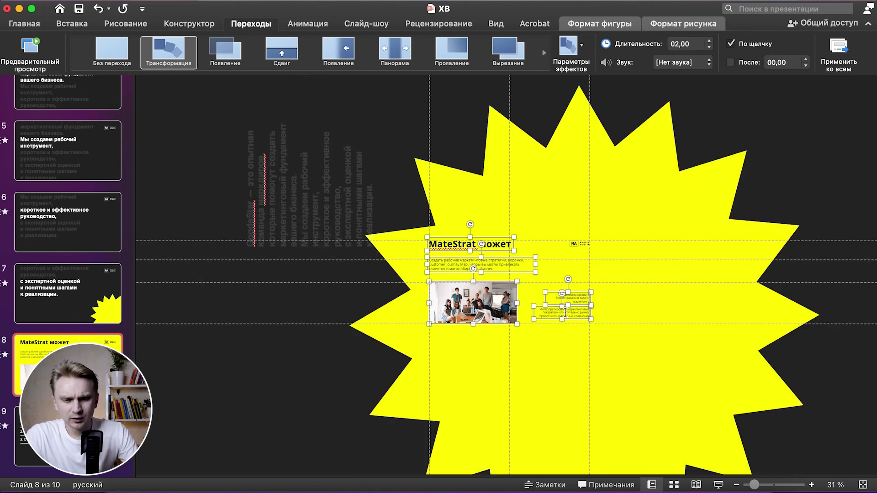
left_click(174, 56)
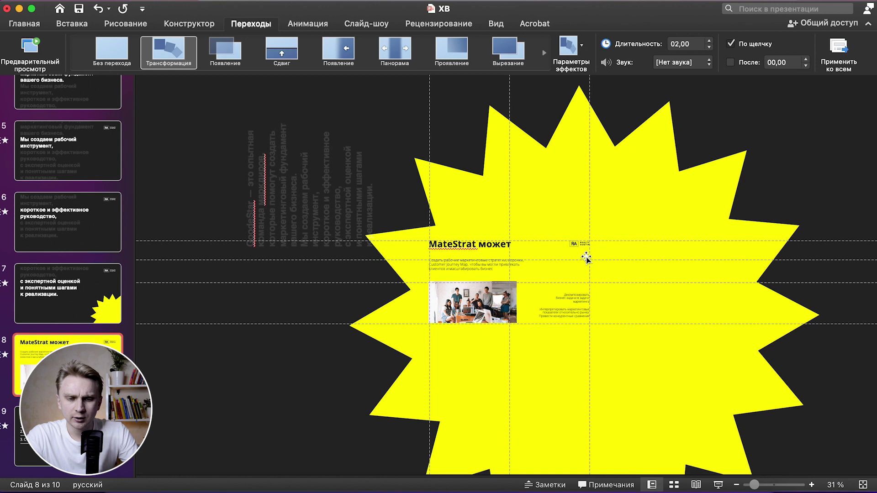
left_click(196, 68)
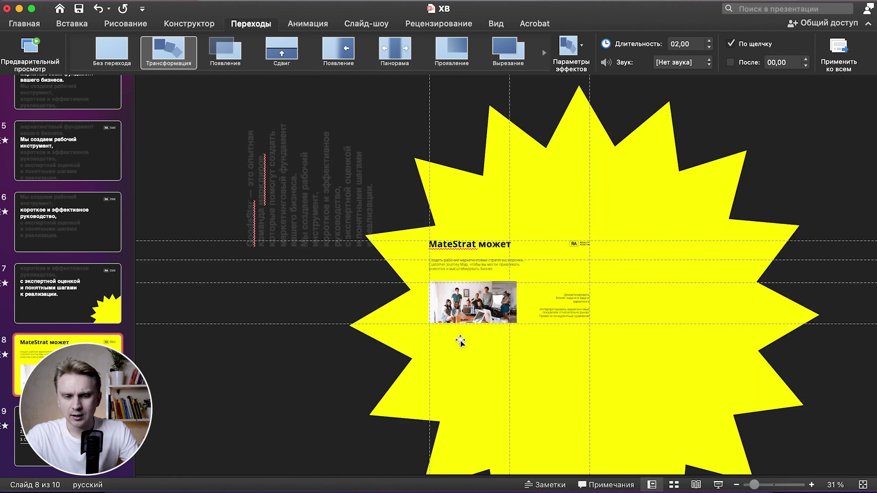
left_click(670, 180)
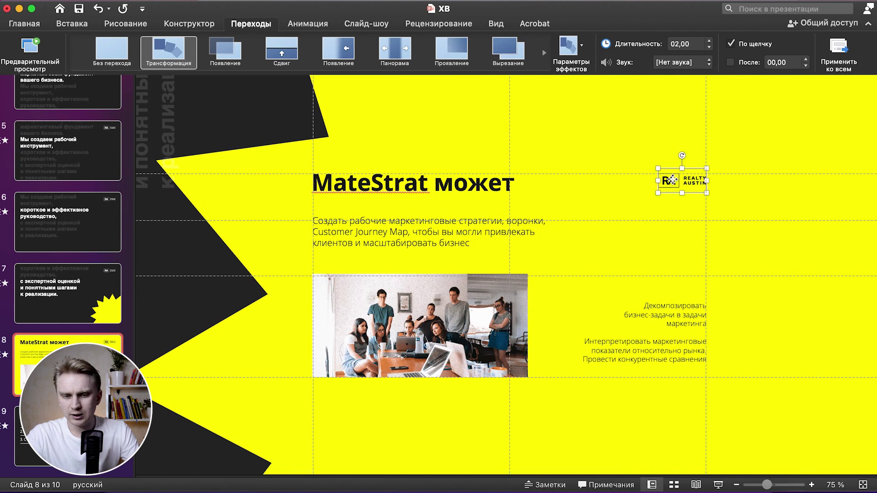
left_click(249, 239)
left_click(86, 285)
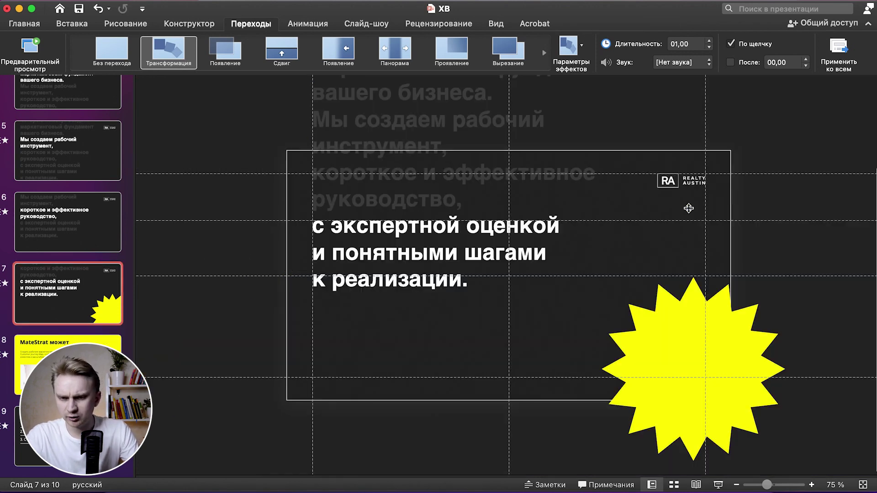
left_click(693, 183)
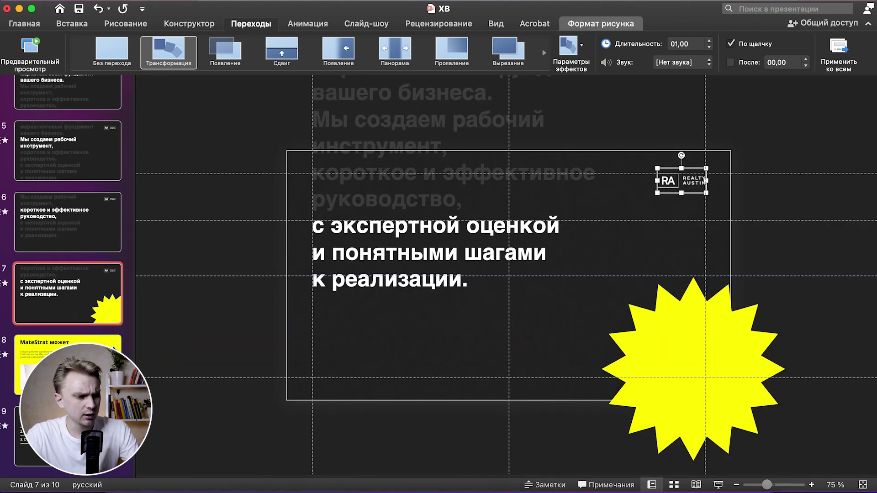
left_click(120, 345)
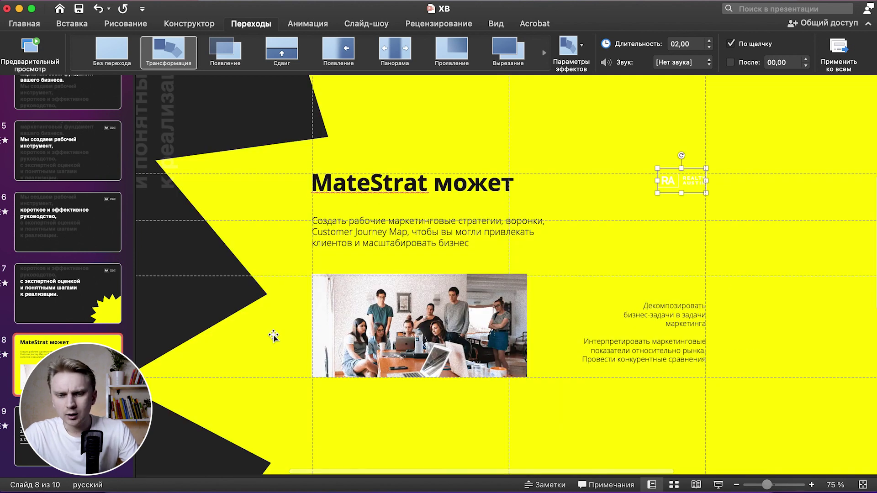
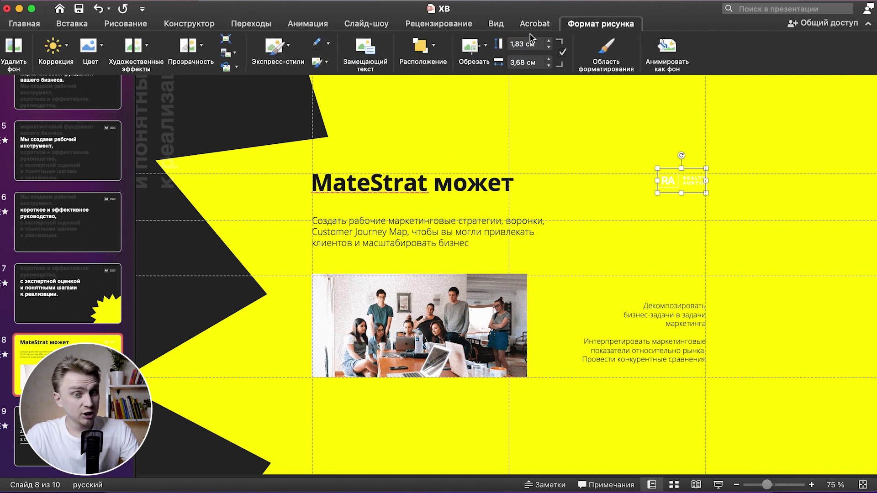
Set the RA logo's brightness to -100% in Формат рисунка so it turns black.
right_click(672, 181)
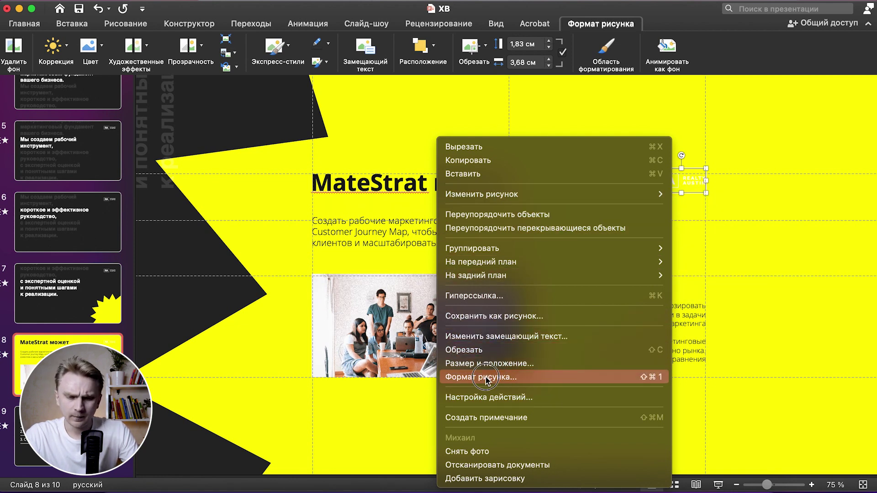
key("Escape")
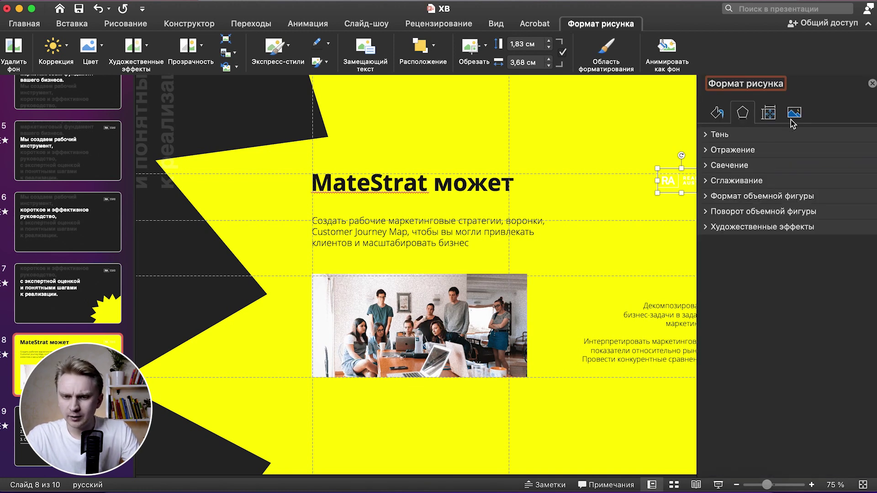
left_click(794, 114)
left_click(733, 150)
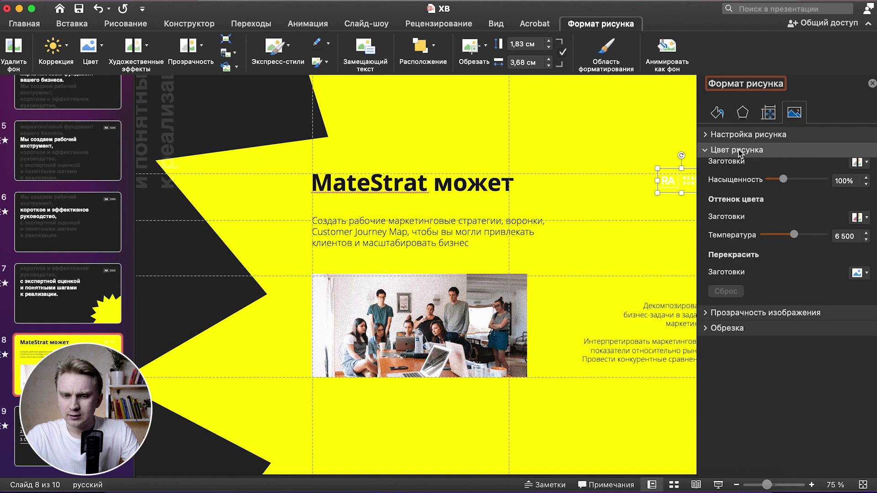
left_click(735, 134)
left_click(728, 307)
left_click_drag(824, 247, 718, 248)
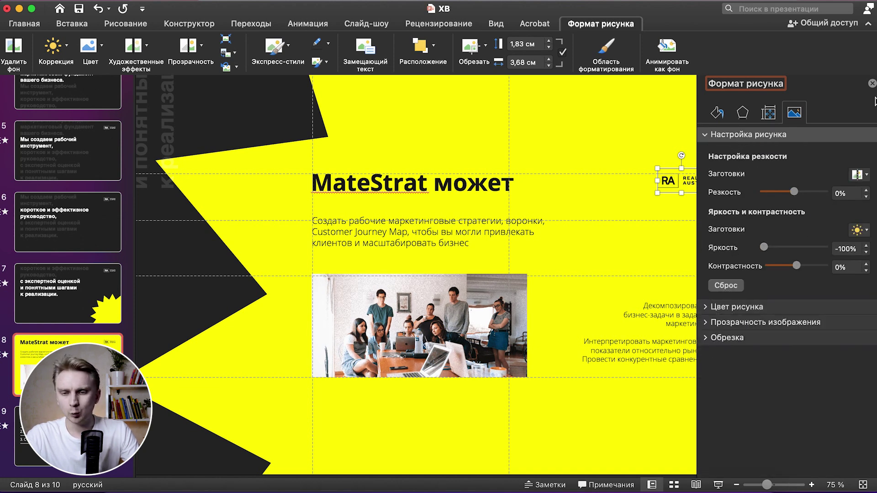
left_click(872, 84)
left_click(162, 298)
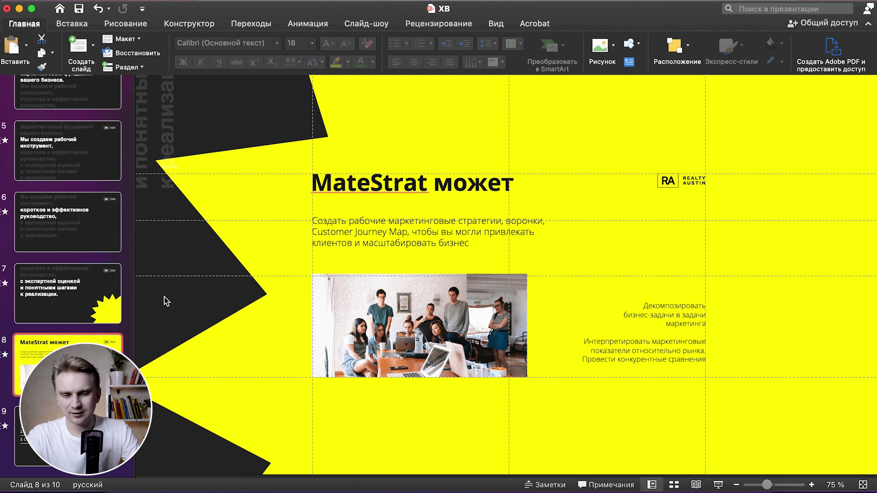
Preview the Morph transition from slide 7 into slide 8 on the Переходы tab.
scroll(165, 301, "down", 3)
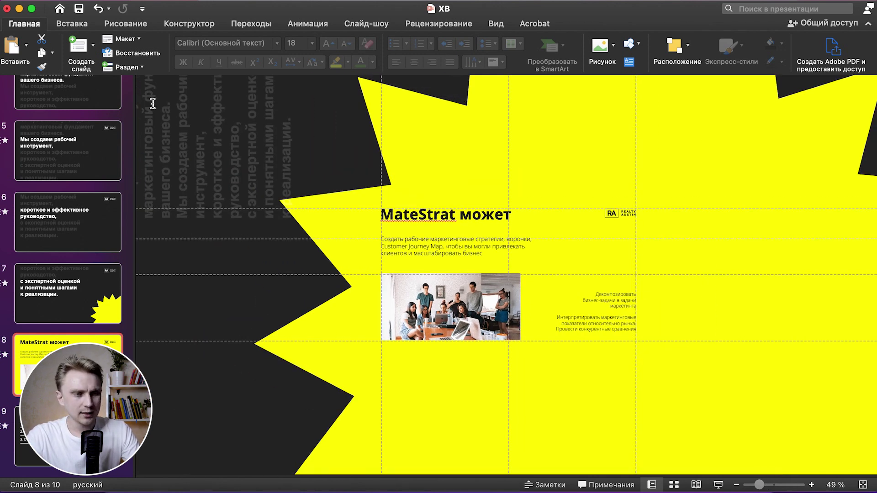
left_click(258, 25)
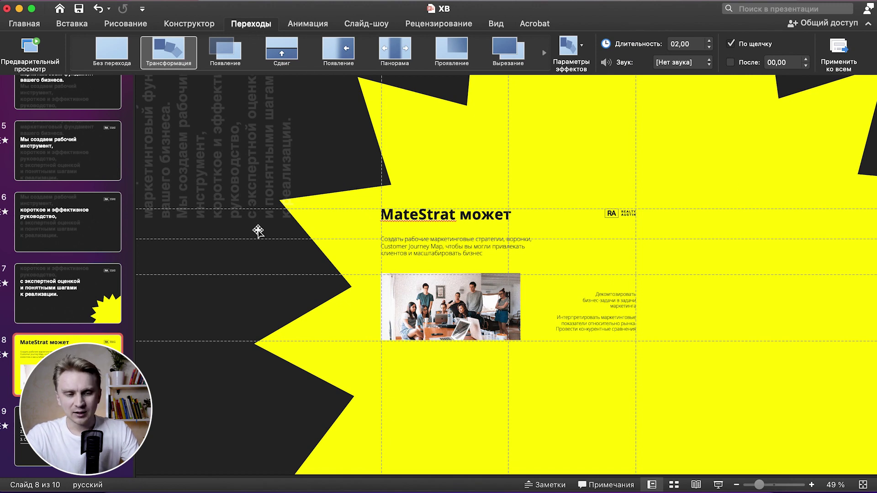
left_click(106, 286)
key("Down")
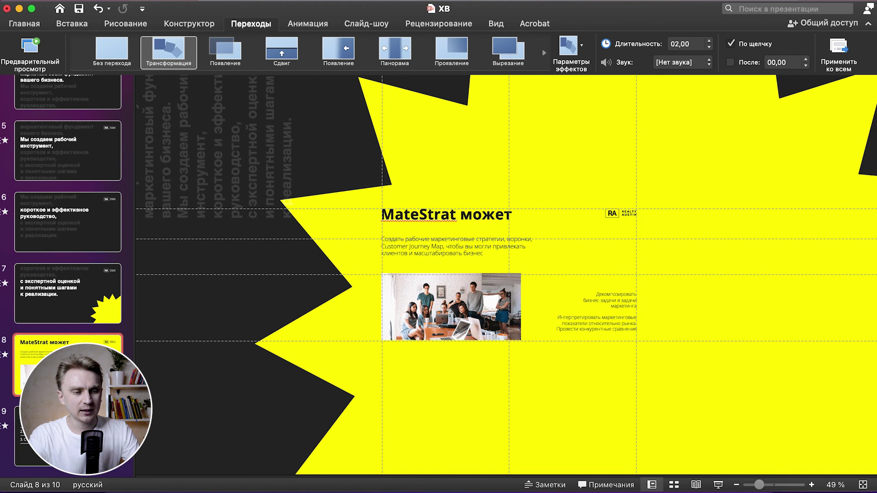
left_click(162, 57)
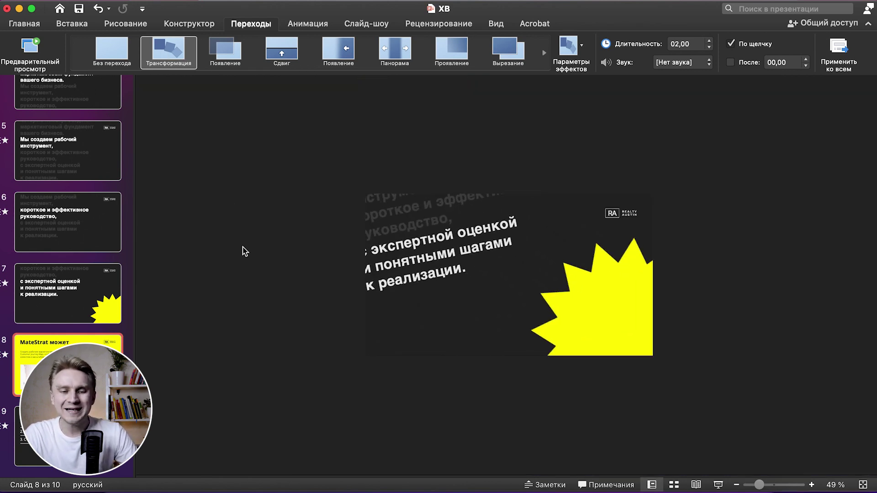
Select slide 8's title, subtitle, right-hand texts including Интерпретировать, and the team video.
left_click_drag(661, 224, 629, 204)
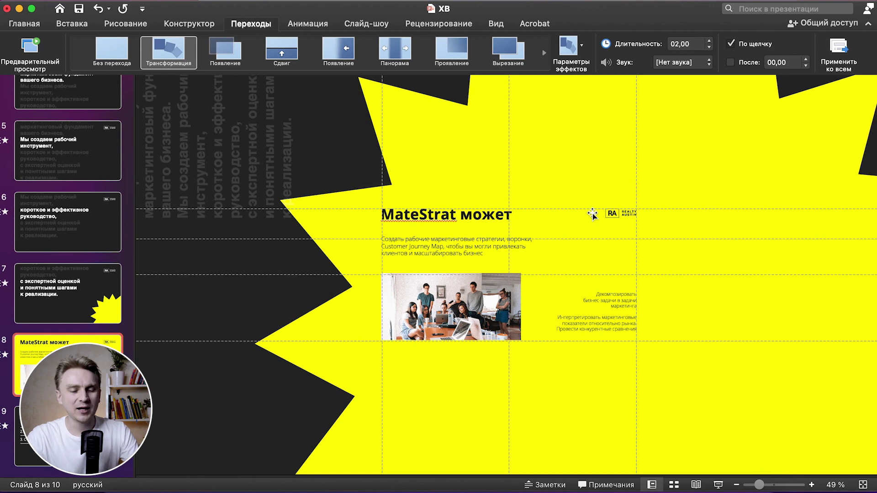
left_click(445, 216, "shift")
left_click(425, 253, "shift")
left_click(601, 304, "shift")
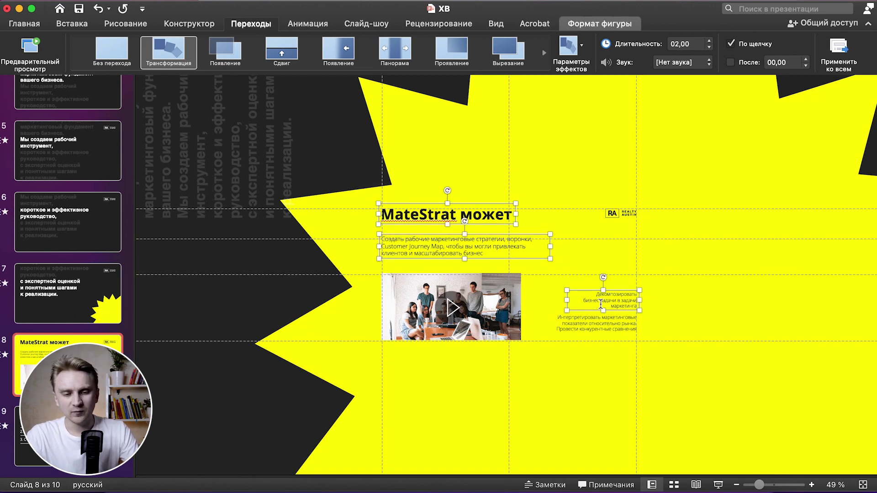
left_click(596, 321, "shift")
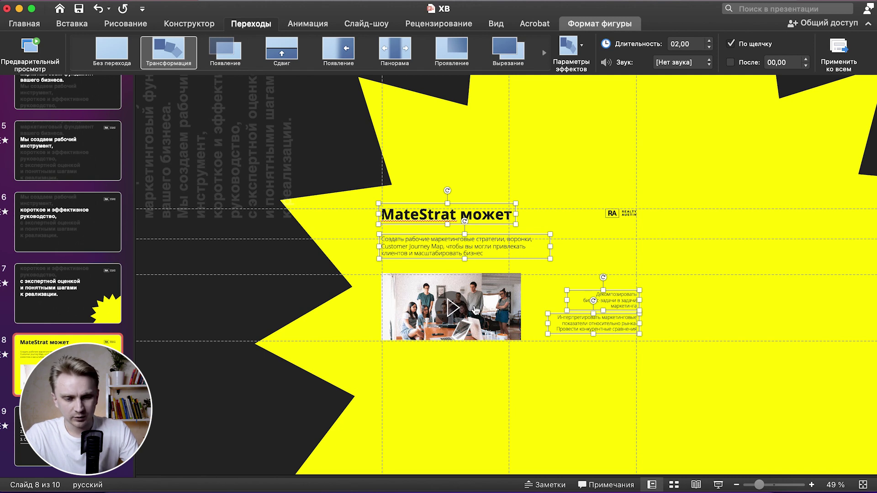
left_click(498, 304, "shift")
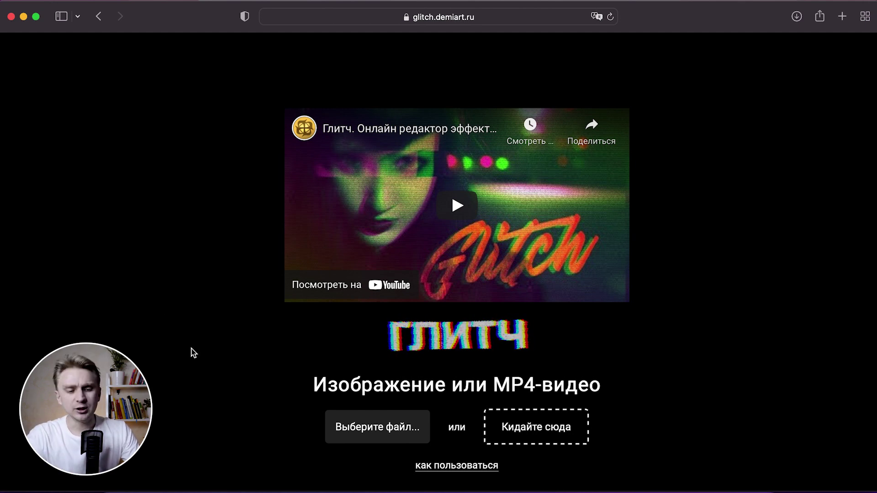
Upload pexels-fox-1595385.jpg from the Загрузки folder into the Glitch editor.
left_click(355, 428)
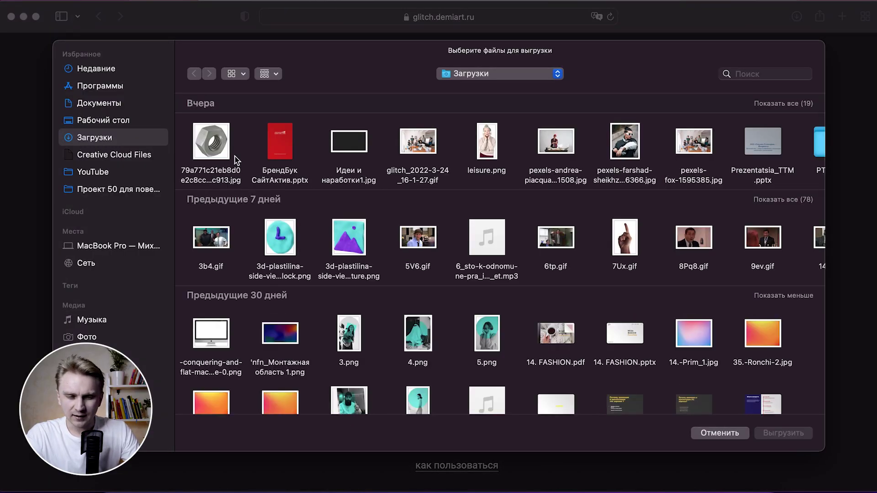
left_click(697, 142)
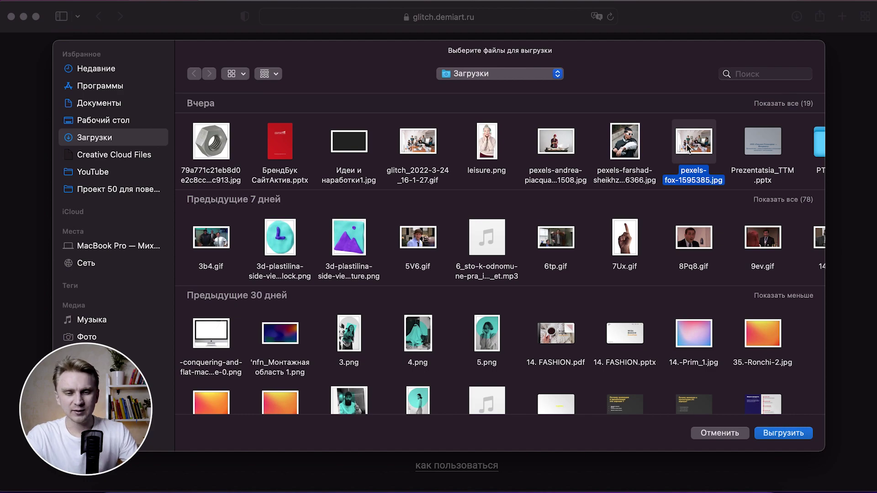
double_click(689, 147)
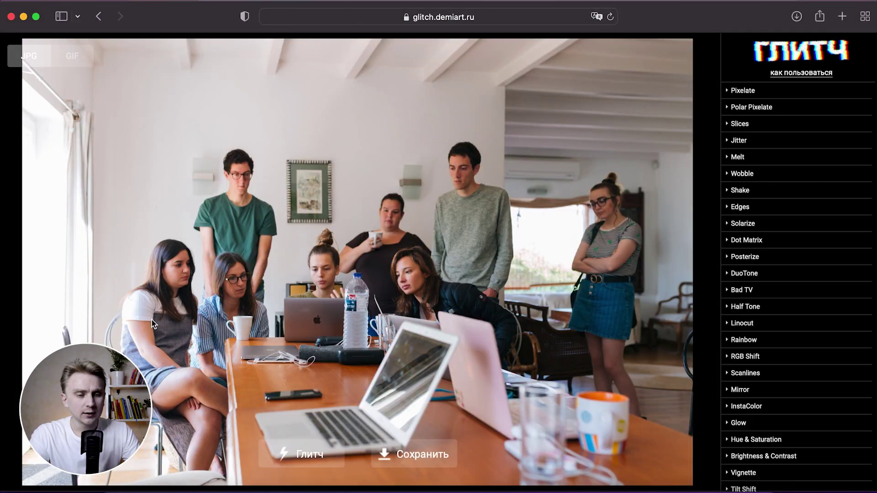
Generate several random Глитч effect combinations on the team photo.
left_click(315, 459)
left_click(314, 459)
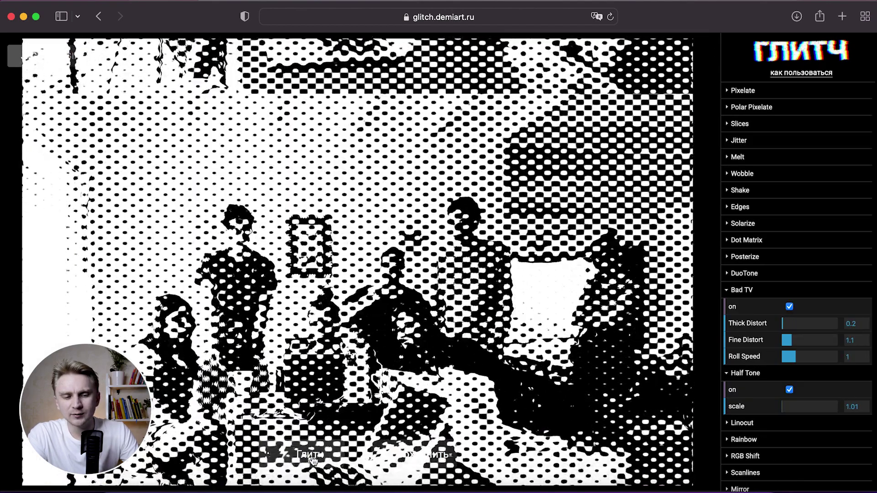
left_click(314, 459)
left_click(313, 460)
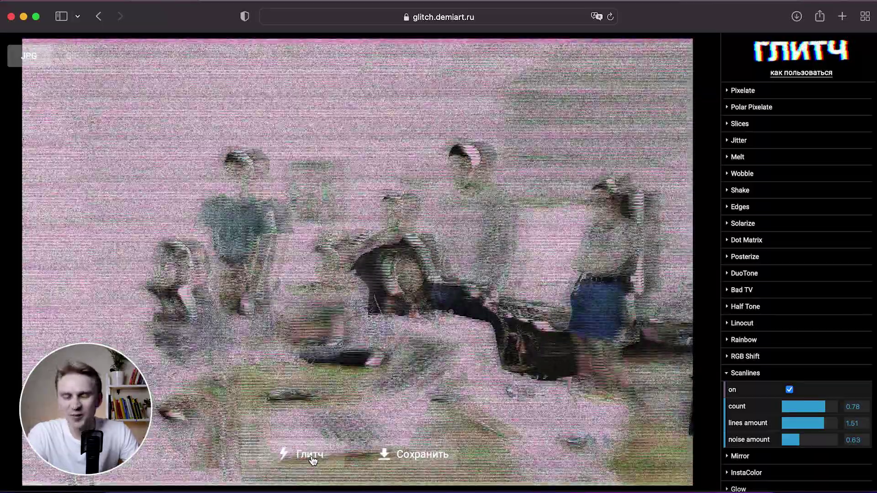
left_click(313, 460)
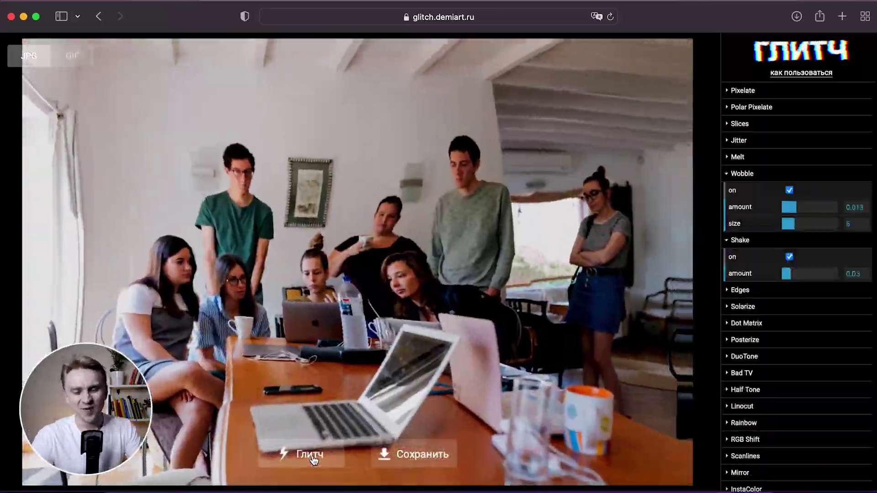
left_click(314, 460)
Turn off Edges, enable Hue & Saturation, set Vignette to 0.6, and record a GIF.
left_click(790, 224)
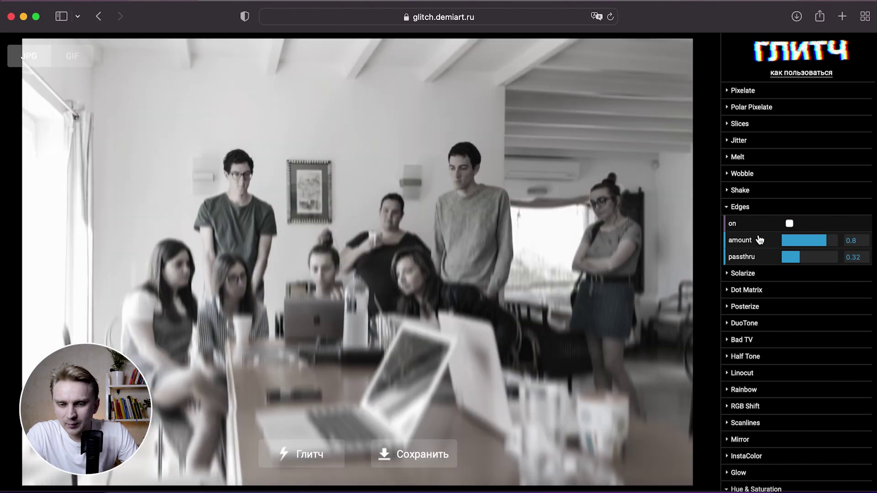
scroll(760, 176, "down", 3)
scroll(776, 274, "down", 5)
left_click(789, 321)
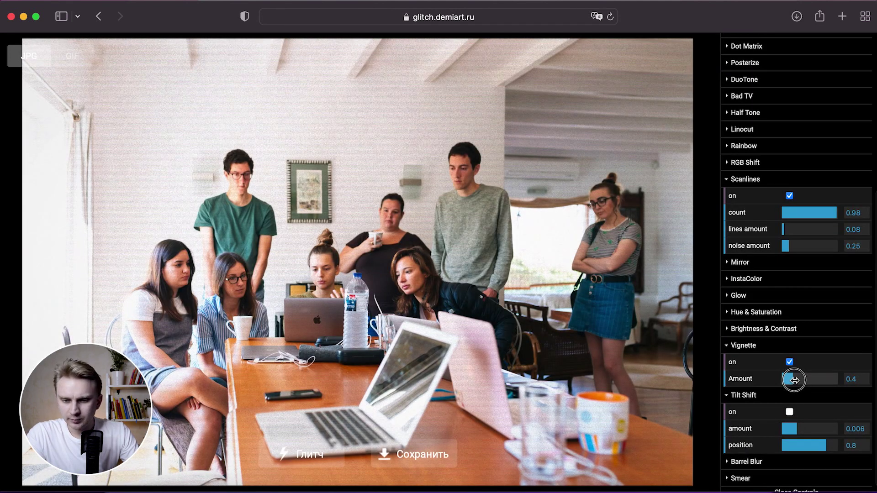
left_click_drag(796, 379, 799, 380)
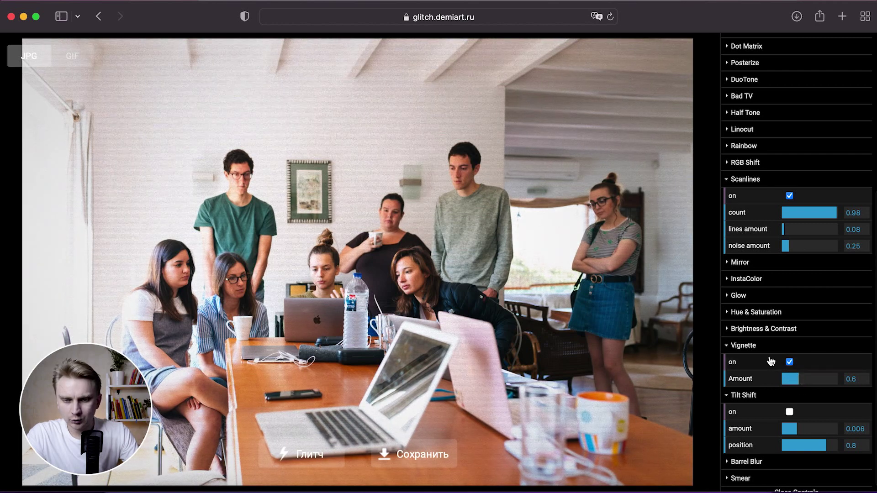
double_click(789, 362)
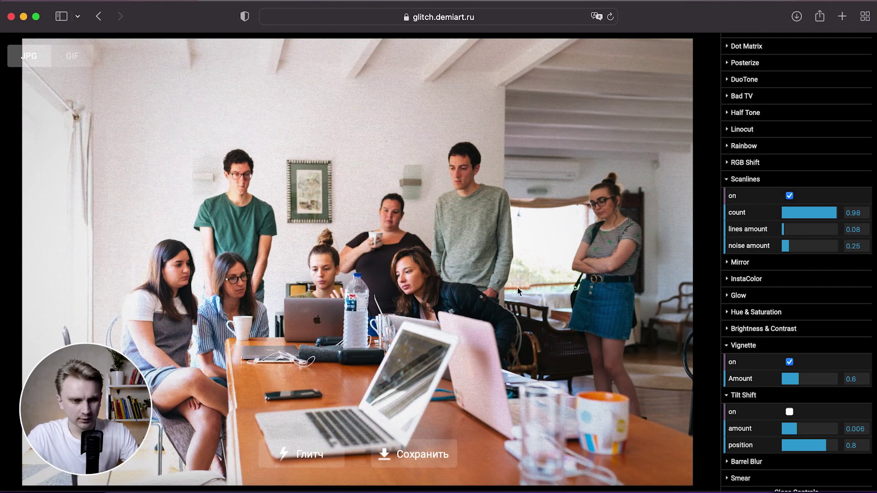
left_click(73, 57)
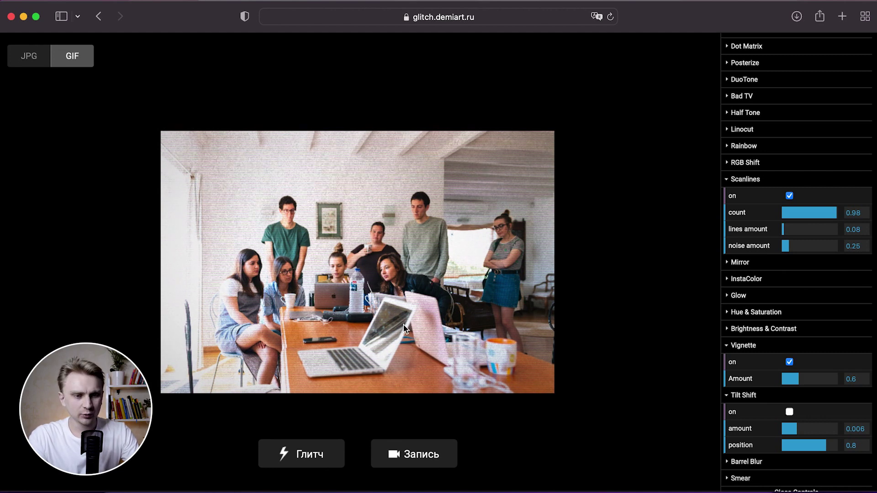
left_click(402, 456)
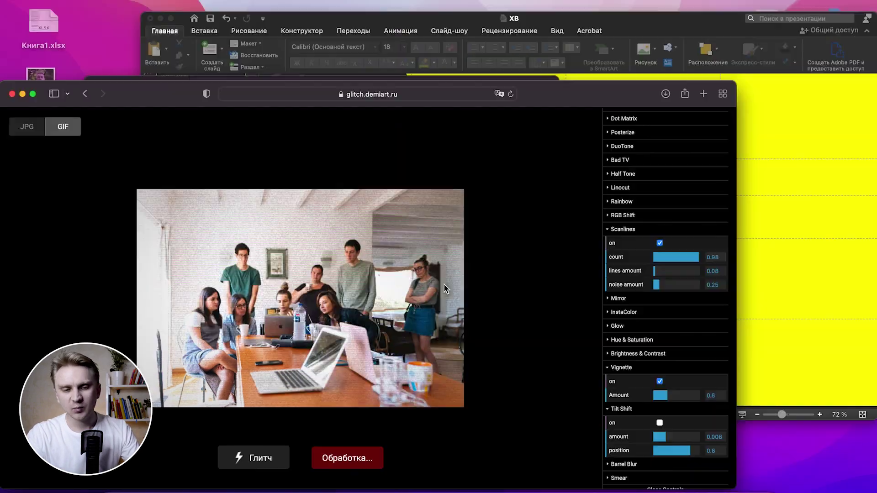
Switch back to PowerPoint and look through slides 6 and 7.
key("ctrl+Up")
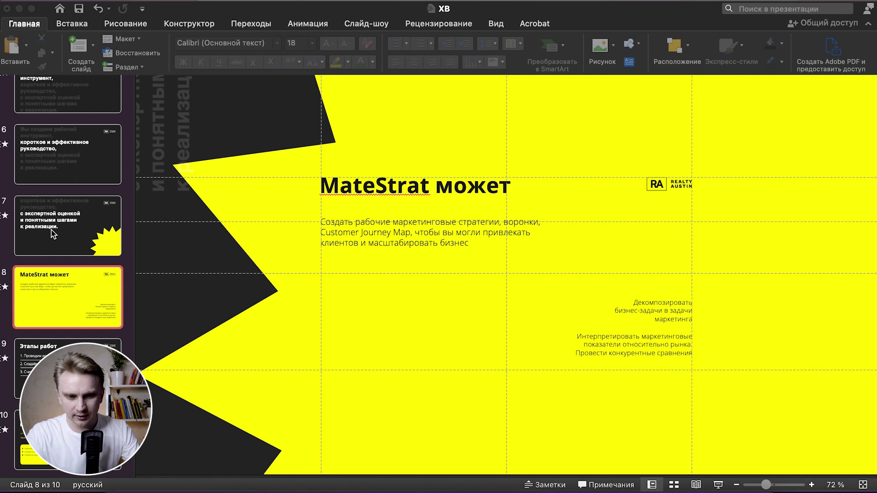
left_click(53, 234)
left_click(62, 170)
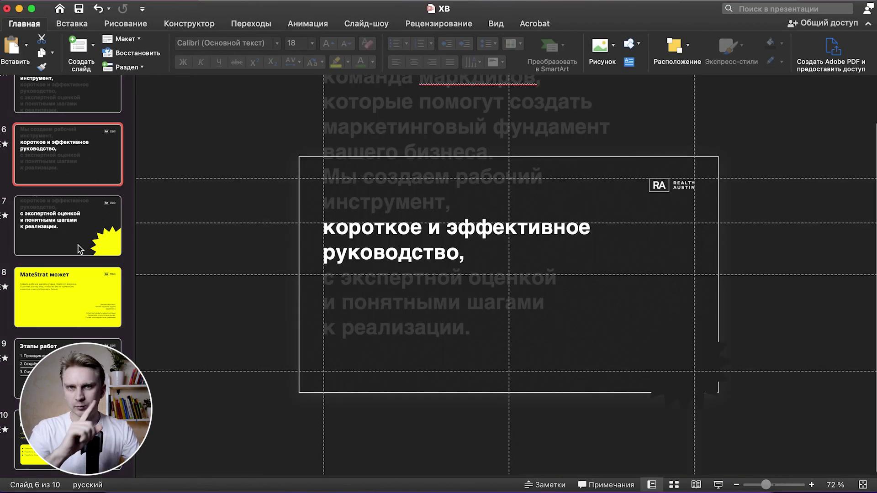
left_click(78, 249)
Drag the glitch GIF from Downloads onto slide 8 below the subtitle.
left_click(81, 298)
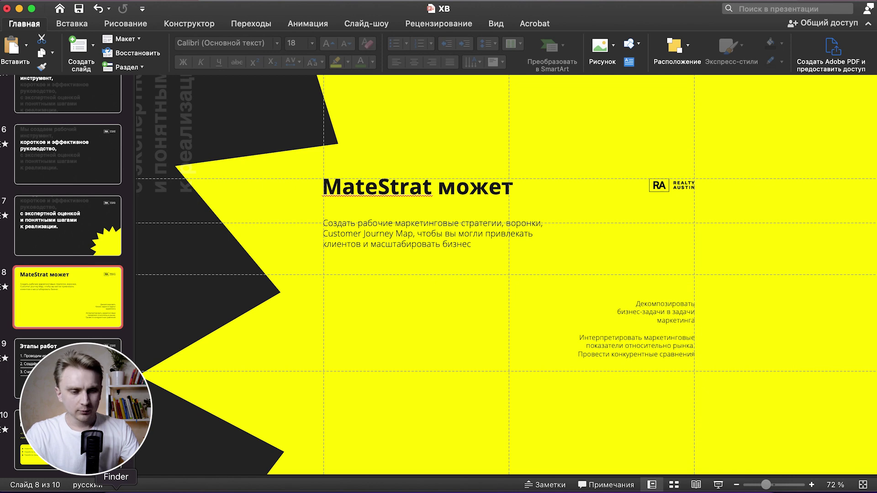
left_click(116, 488)
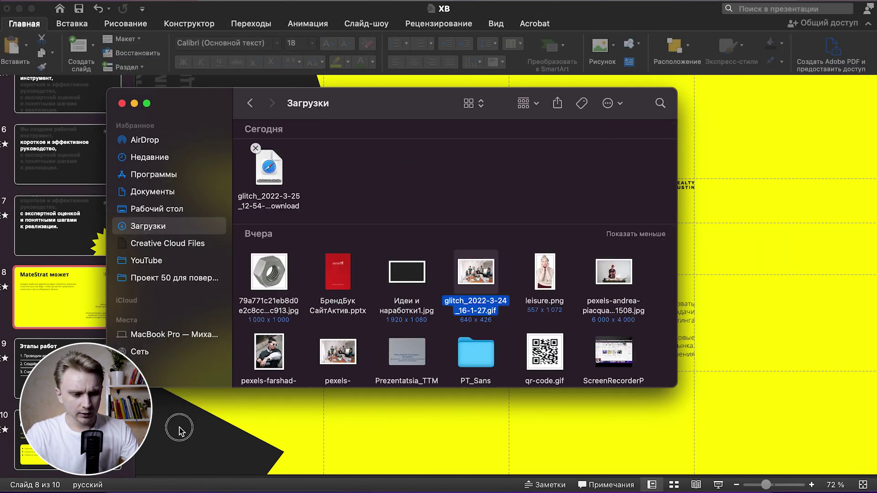
mouse_move(481, 169)
left_mouse_down()
mouse_move(459, 307)
mouse_move(429, 333)
left_mouse_up()
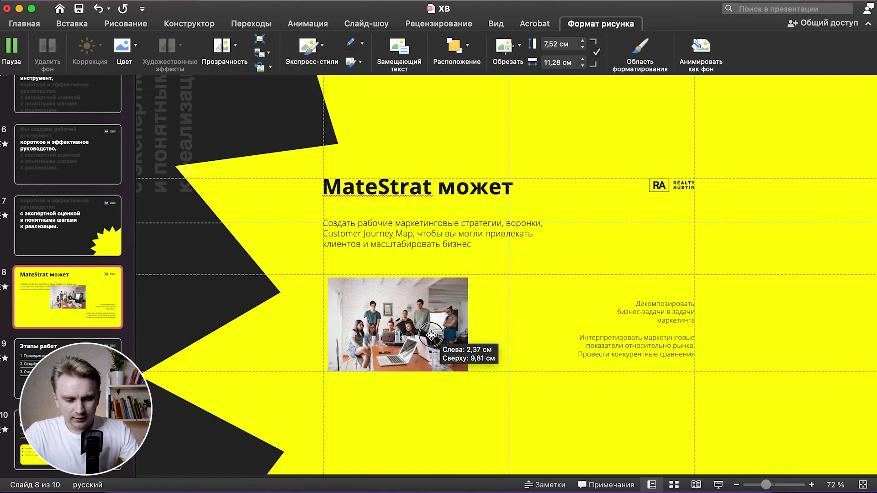
Enlarge the team photo and crop its top and bottom into a wide strip.
mouse_move(462, 278)
left_mouse_down()
mouse_move(515, 256)
mouse_move(544, 224)
left_mouse_up()
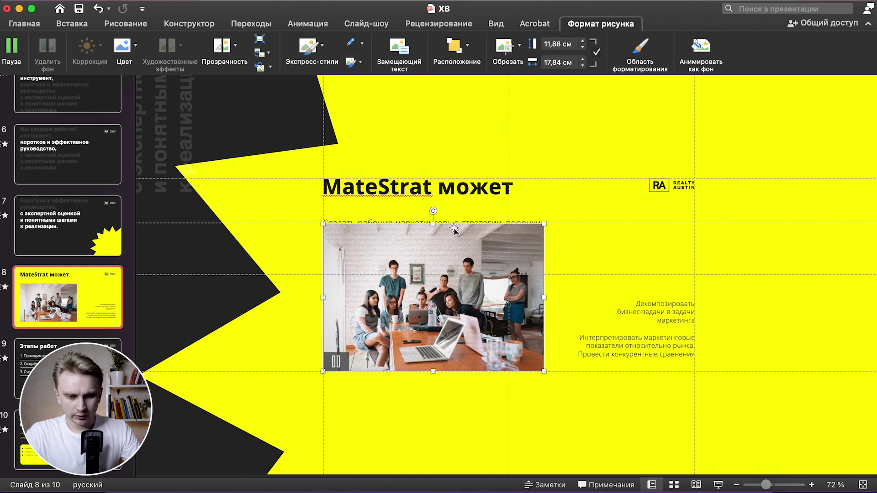
left_click(505, 46)
left_click_drag(436, 251, 436, 253)
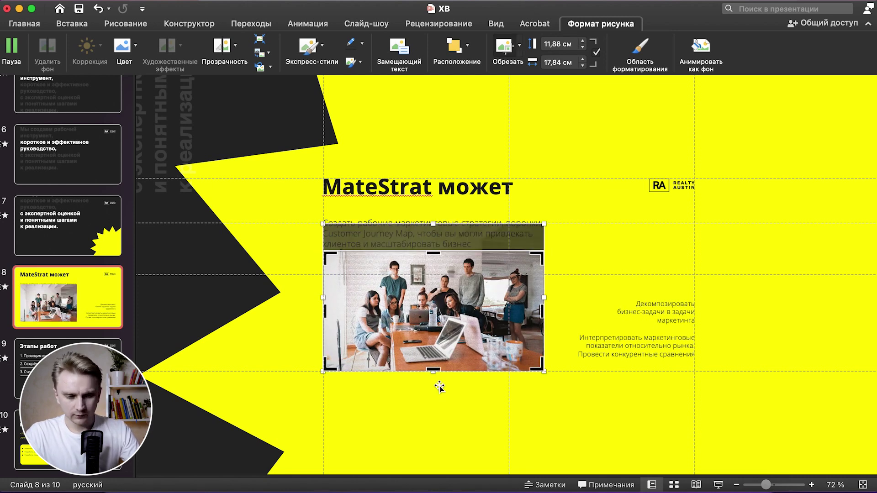
left_click_drag(436, 371, 434, 338)
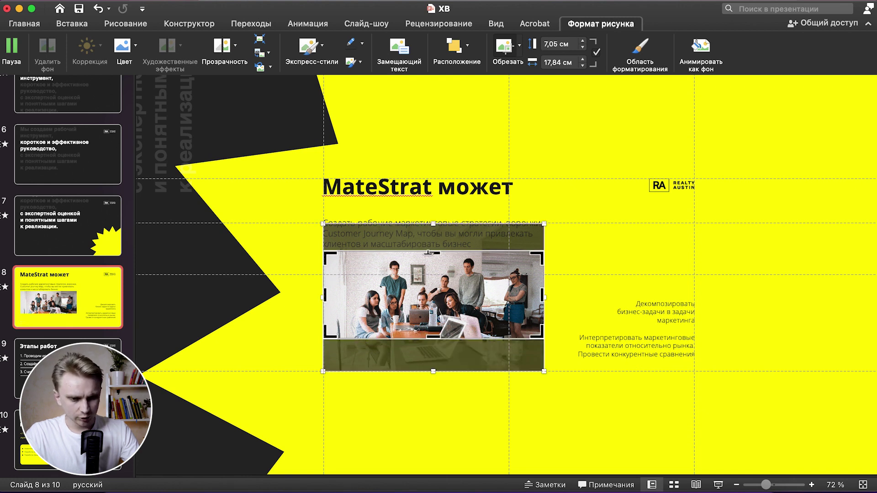
left_click(212, 296)
Move the photo below the description text and adjust its crop frame.
left_click_drag(444, 286, 444, 319)
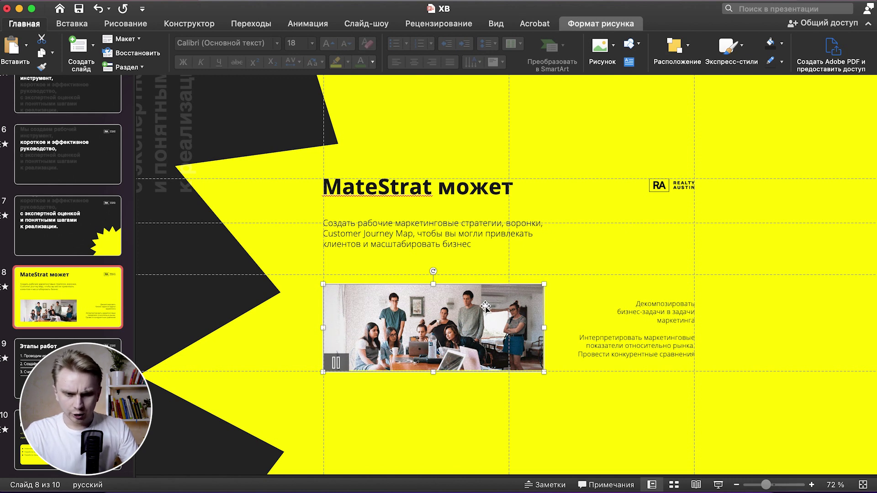
double_click(447, 296)
left_click_drag(434, 285, 434, 274)
left_click_drag(450, 346, 450, 340)
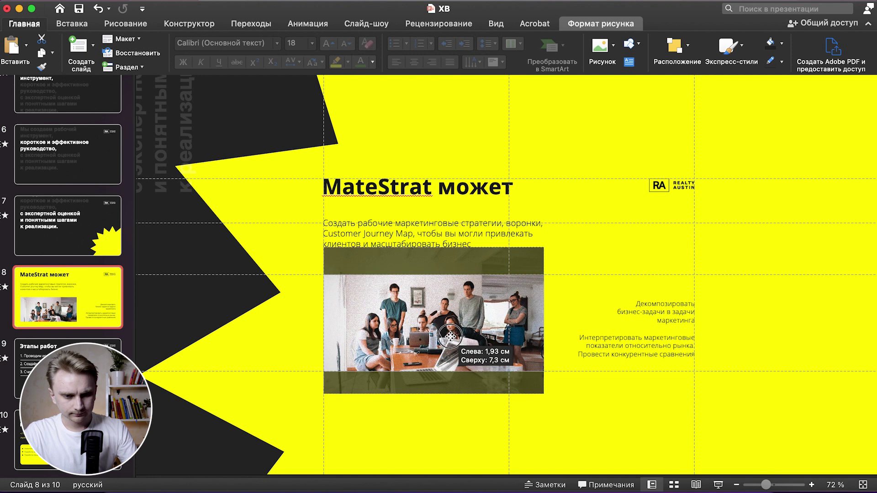
key("Escape")
key("Escape")
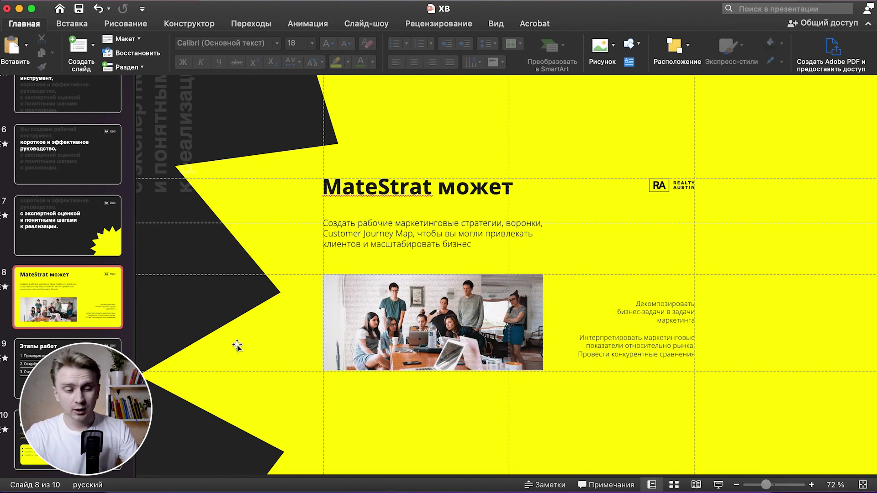
scroll(235, 343, "down", 2, "ctrl")
scroll(411, 315, "down", 1, "ctrl")
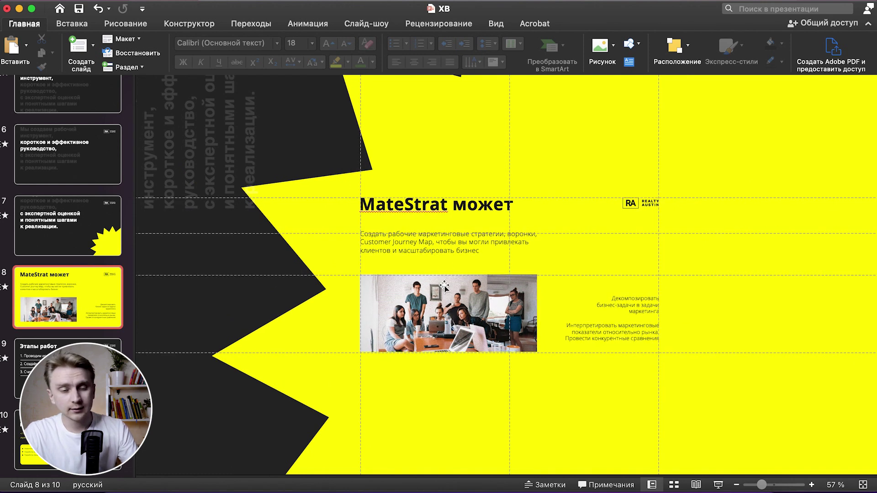
Paste slide 8's MateStrat title, description, photo and two captions onto slide 7.
left_click(408, 207)
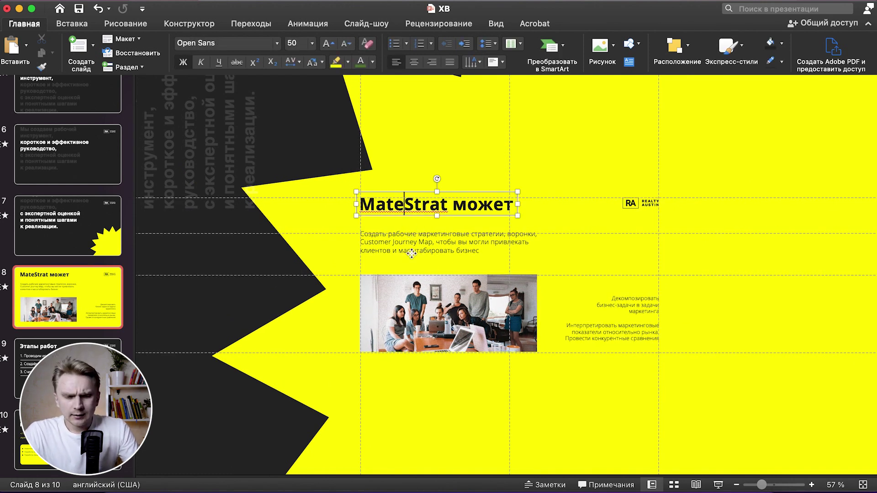
left_click(410, 242, "shift")
left_click(438, 290, "shift")
left_click(582, 308, "shift")
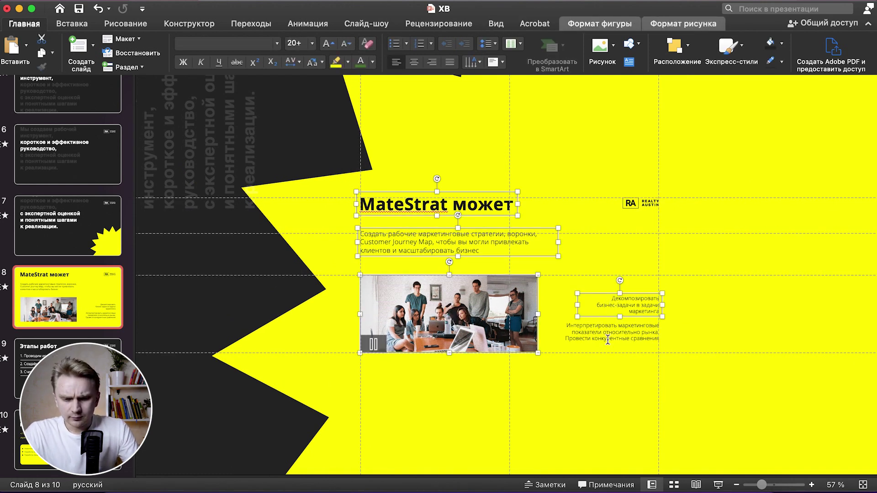
left_click(608, 338, "shift")
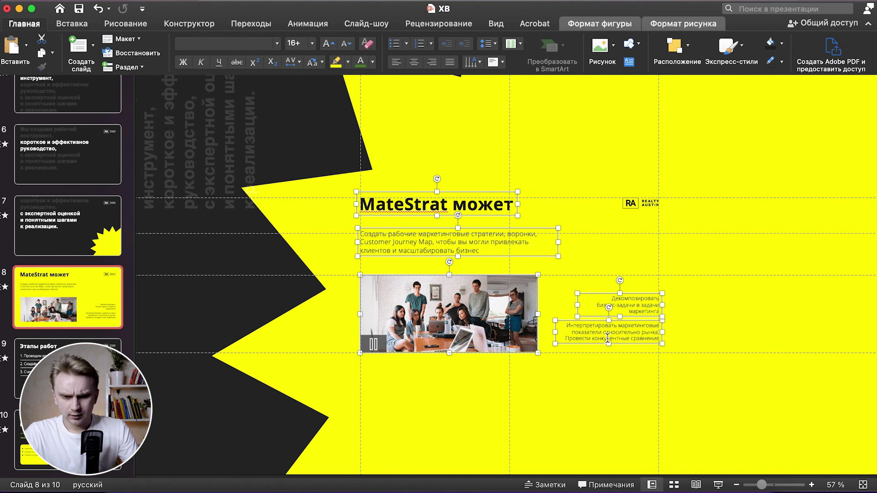
left_click(52, 218)
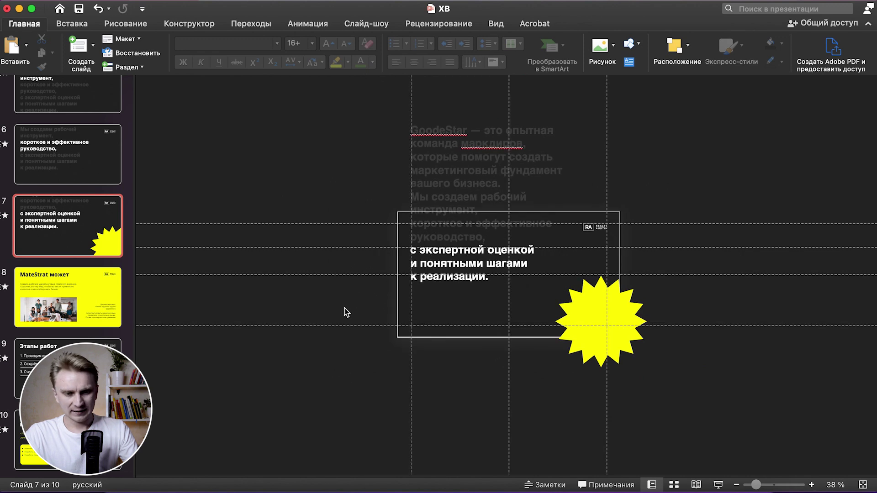
key("super+v")
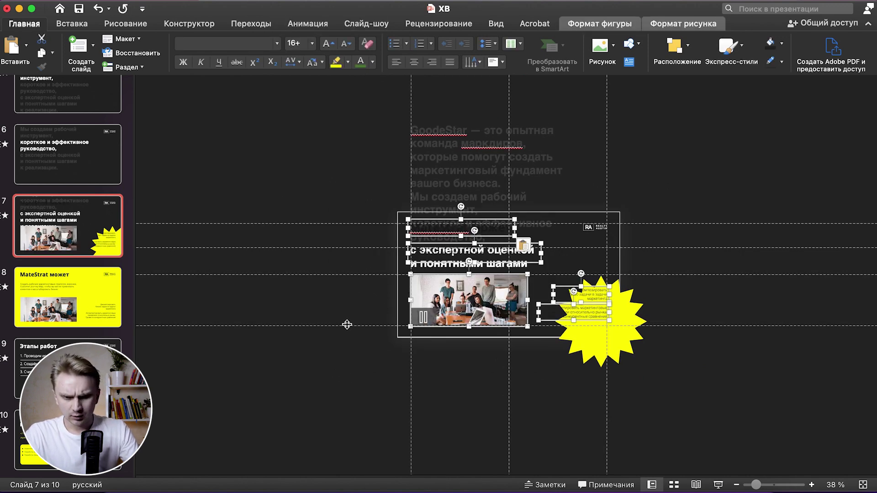
Move the pasted objects below slide 7 and shift the photo and captions right.
scroll(347, 324, "down", 2)
left_click_drag(457, 283, 456, 378)
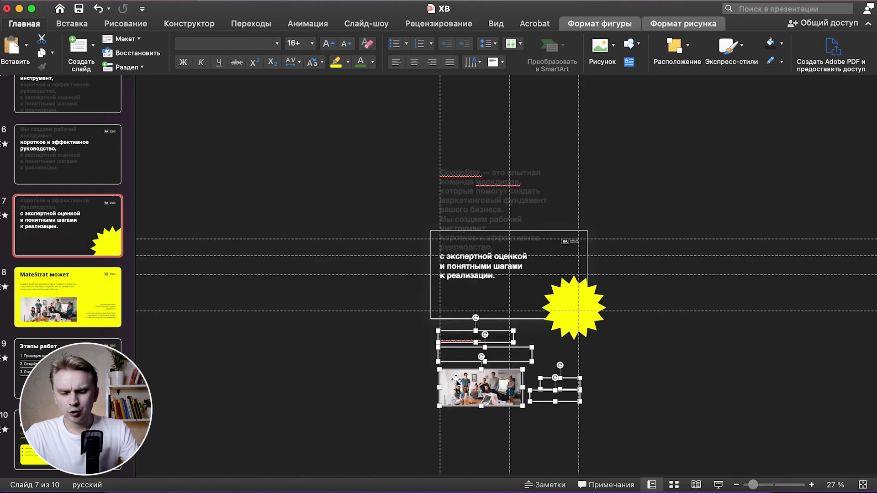
left_click_drag(384, 438, 649, 346)
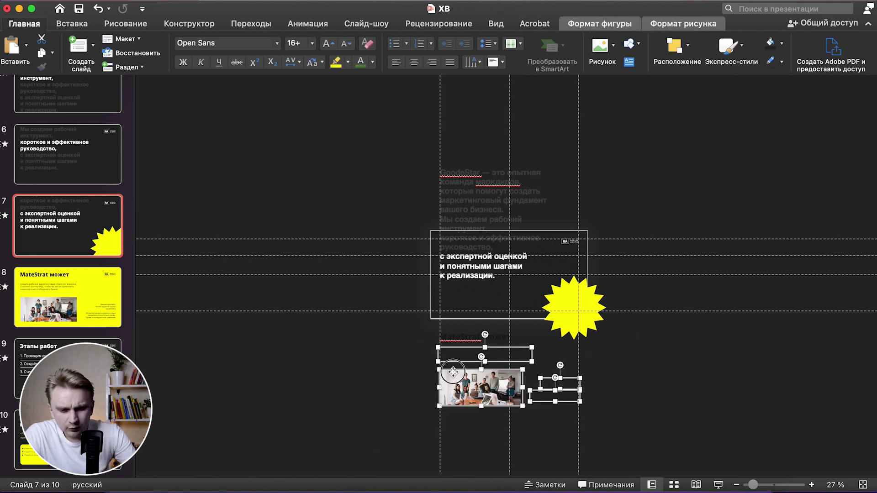
left_click_drag(453, 372, 472, 372)
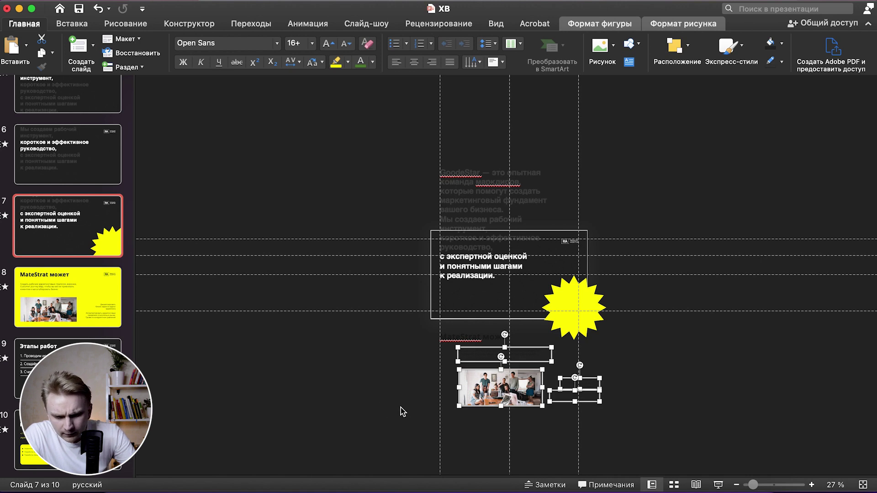
left_click_drag(423, 435, 638, 359)
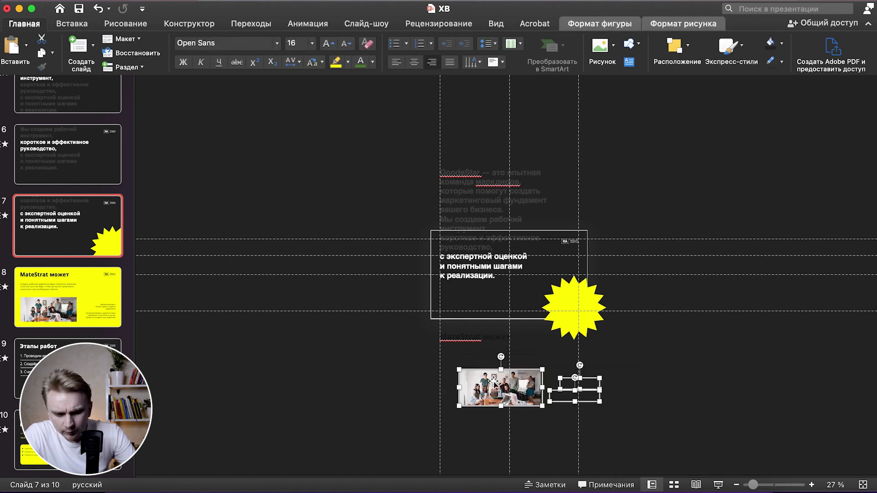
left_click_drag(497, 379, 527, 380)
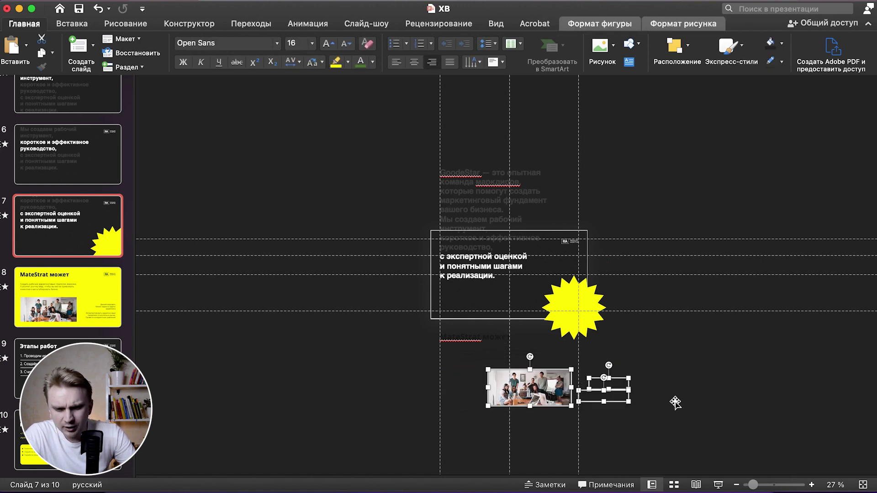
left_click_drag(681, 426, 567, 366)
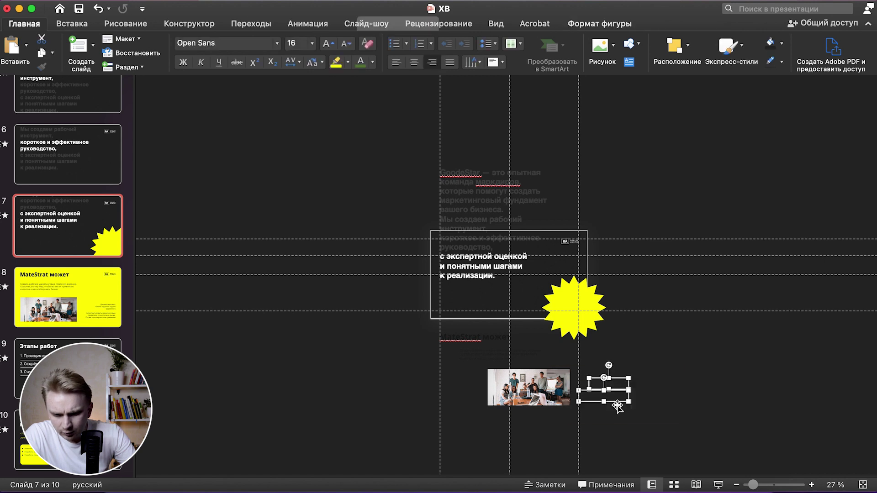
left_click_drag(620, 402, 628, 403)
Fine-tune the parked captions and shift all lower objects further right.
left_click(618, 401)
left_click(636, 400)
left_click_drag(627, 402, 658, 402)
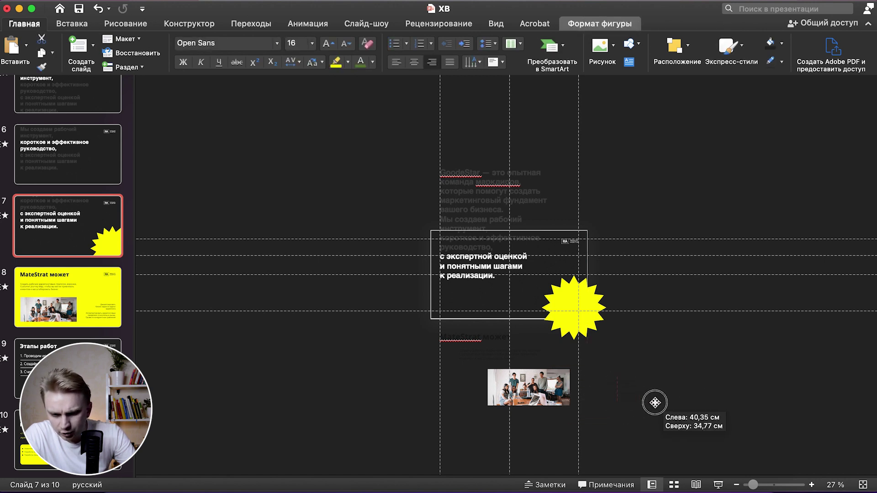
key("super+a")
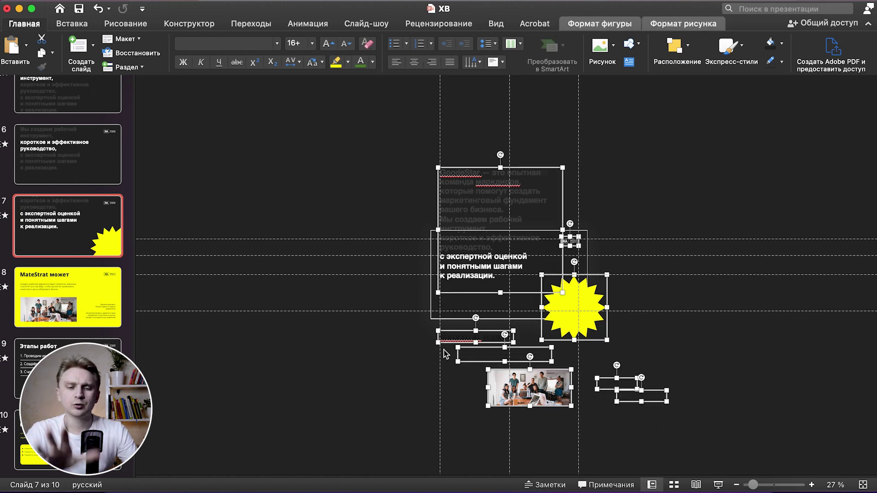
left_click_drag(349, 465, 608, 346)
left_click_drag(447, 343, 486, 342)
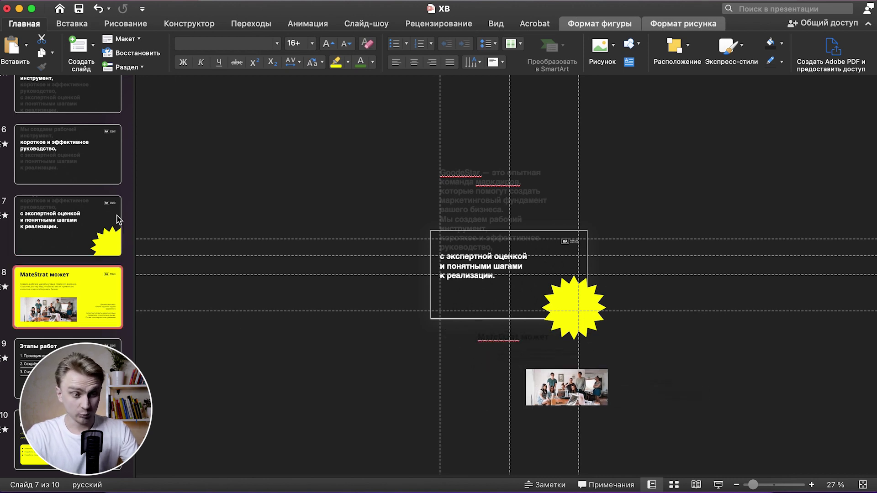
key("Page_Down")
left_click(250, 24)
Apply the Трансформация (Morph) transition to slide 8 and replay its preview.
left_click(160, 51)
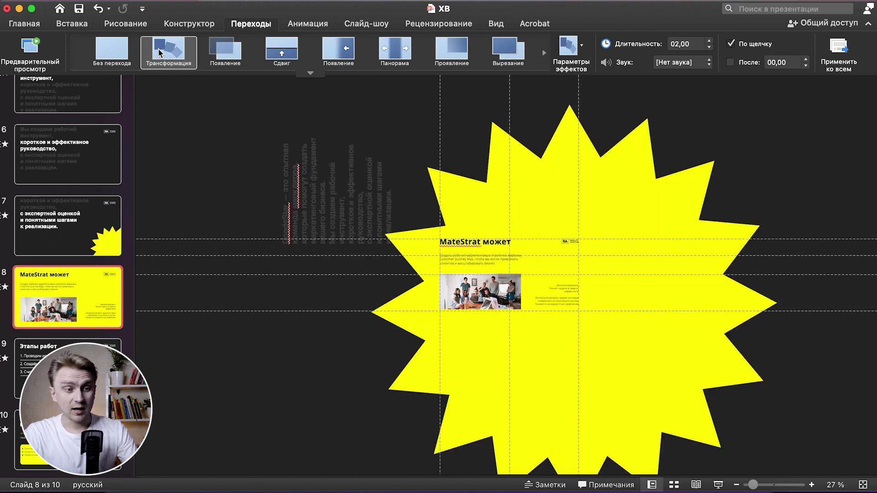
left_click(160, 51)
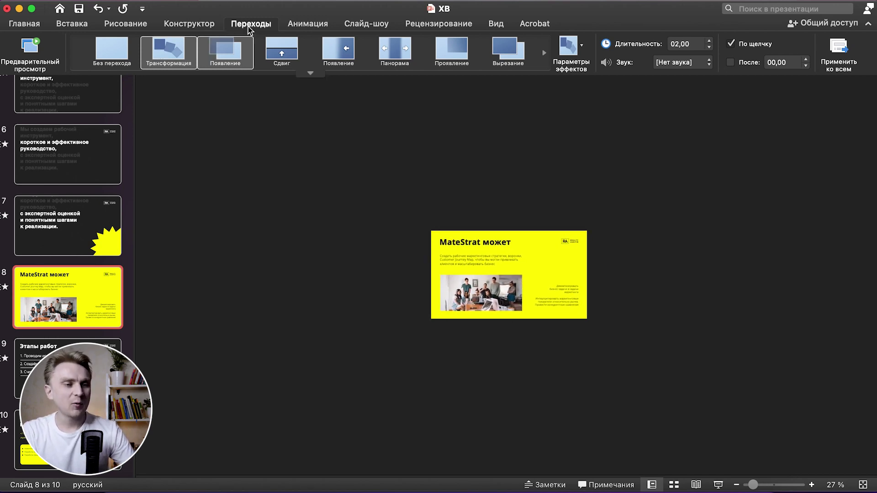
scroll(68, 311, "down", 1)
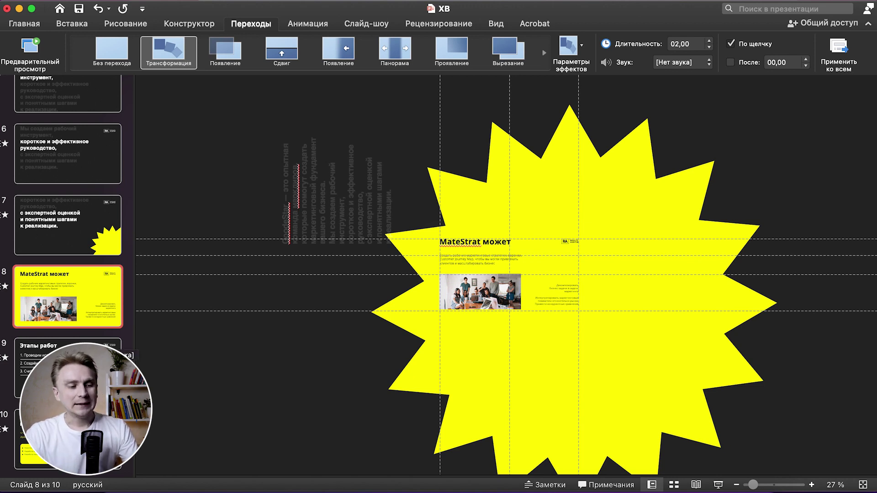
left_click(69, 349)
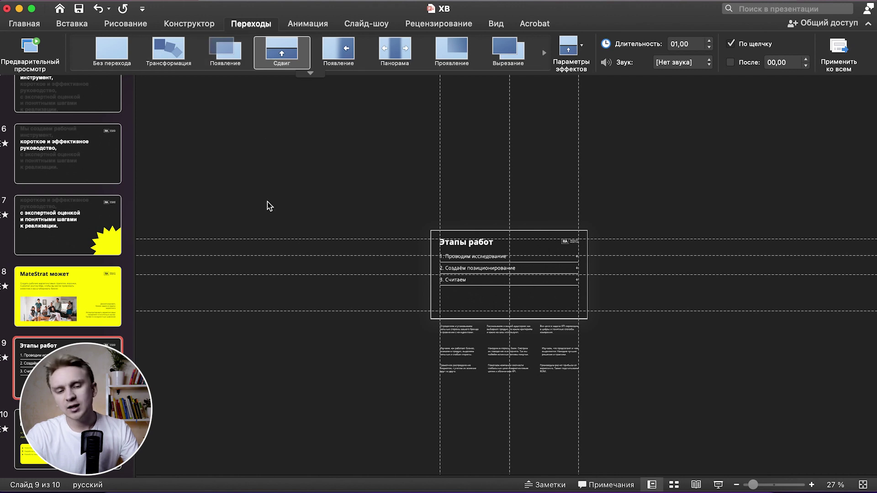
scroll(269, 289, "up", 5)
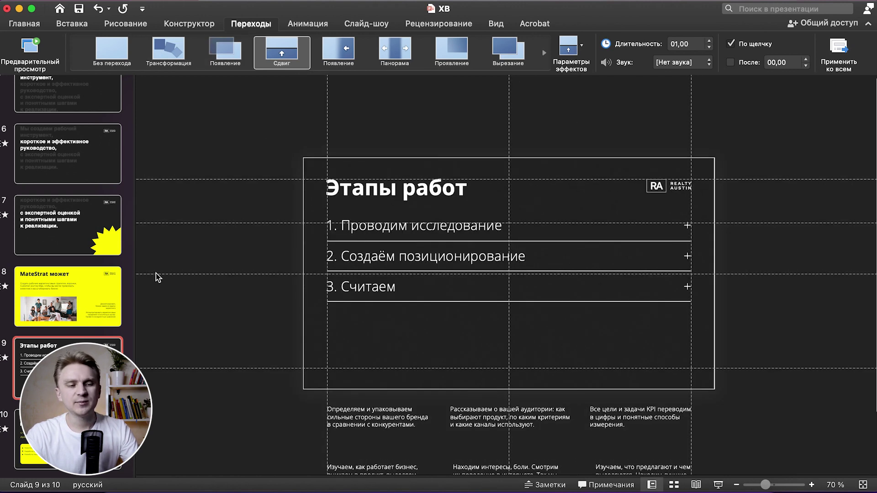
left_click(295, 56)
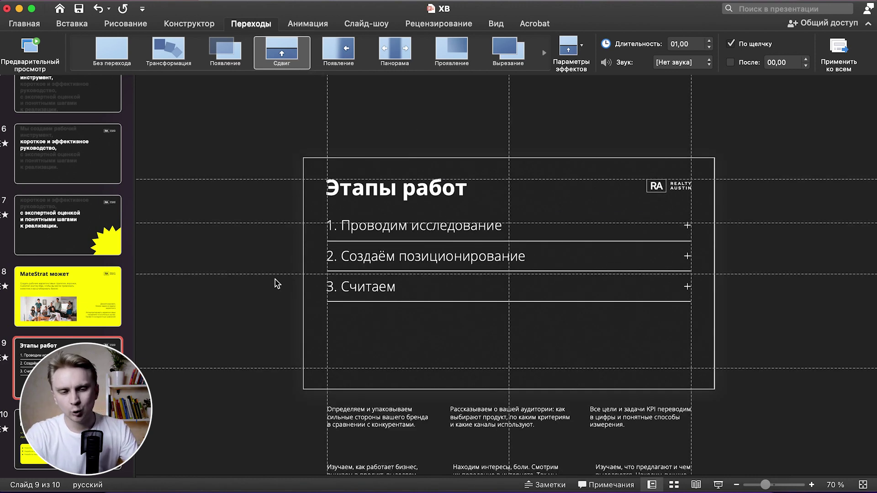
left_click(280, 50)
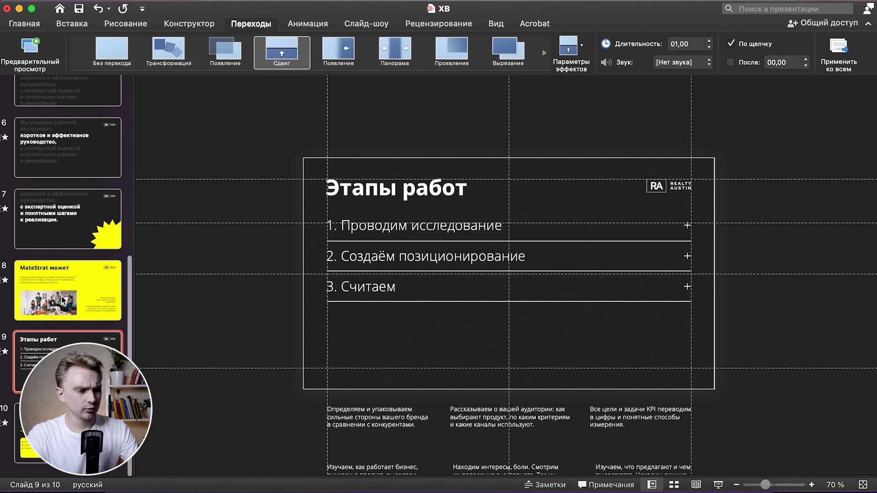
key("super+d")
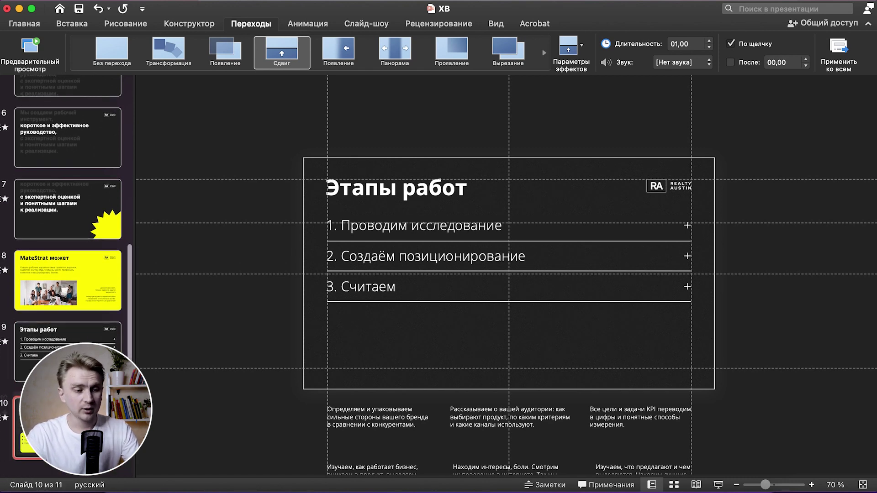
key("Delete")
key("Up")
Check slide 9's step rows and parked description boxes, then duplicate the Этапы работ slide.
scroll(254, 298, "down", 2)
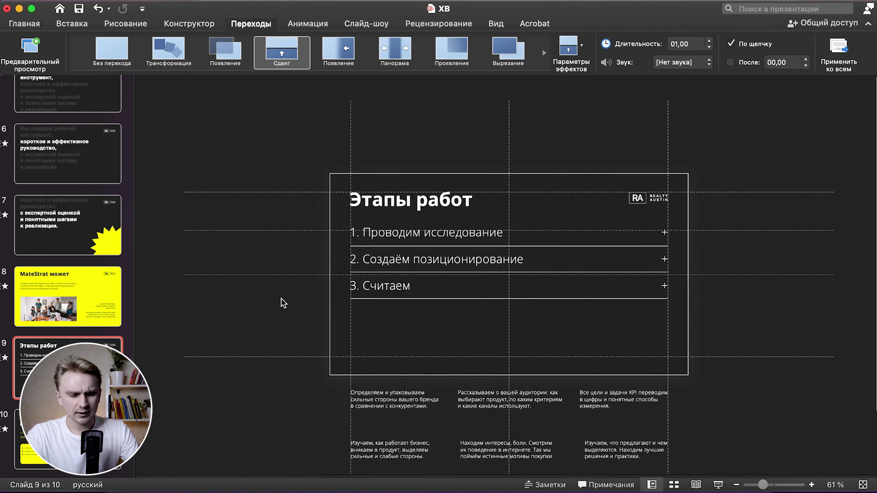
left_click_drag(242, 324, 795, 208)
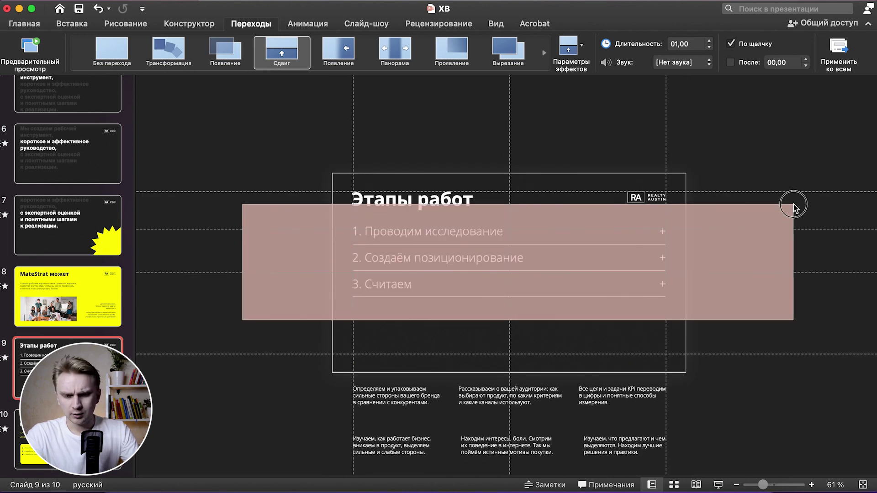
scroll(261, 413, "down", 3)
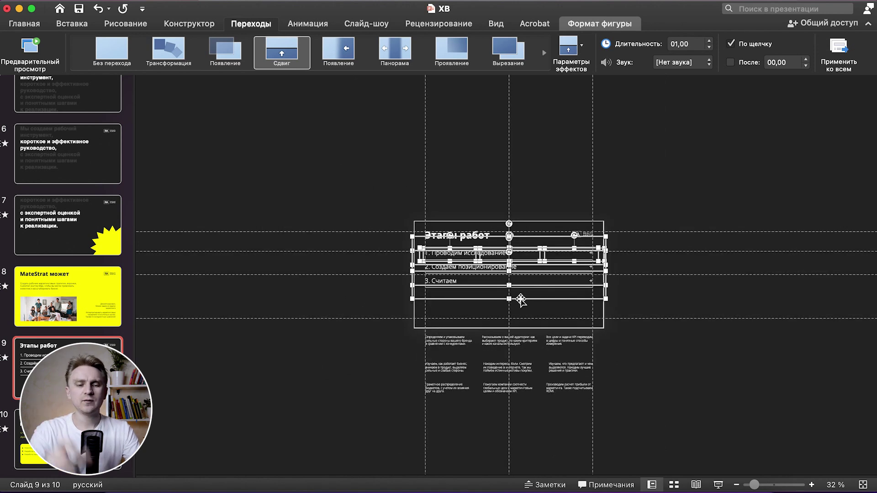
mouse_move(333, 368)
left_mouse_down()
mouse_move(692, 344)
mouse_move(681, 333)
left_mouse_up()
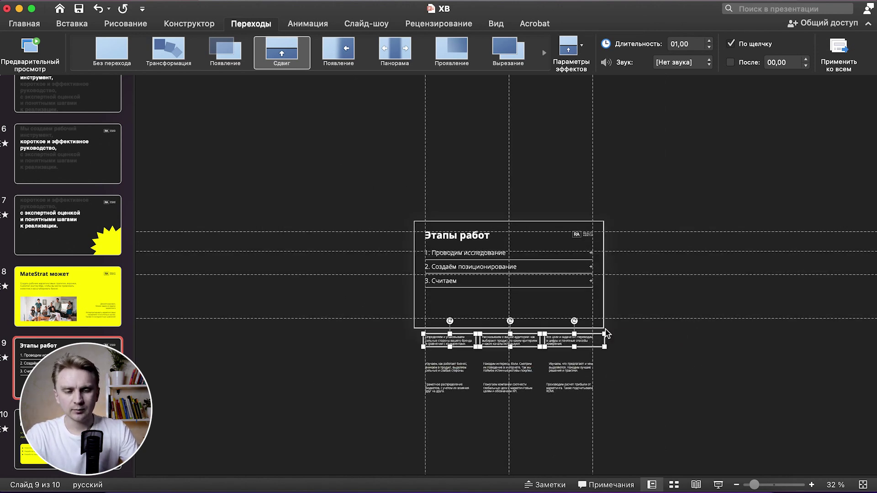
left_click_drag(378, 381, 683, 362)
left_click_drag(375, 442, 672, 388)
key("super+shift+d")
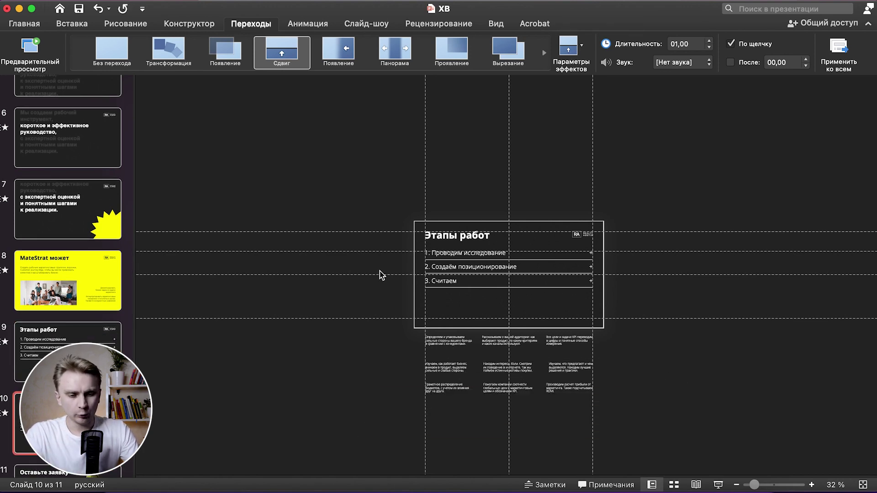
Compare the step rows on both slides, then select steps 2 and 3 on slide 10.
left_click(337, 262)
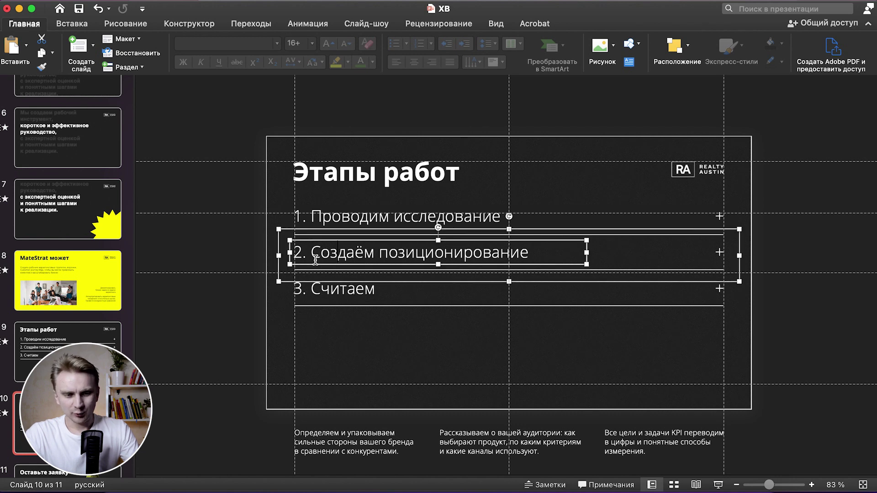
left_click(311, 289)
key("Up")
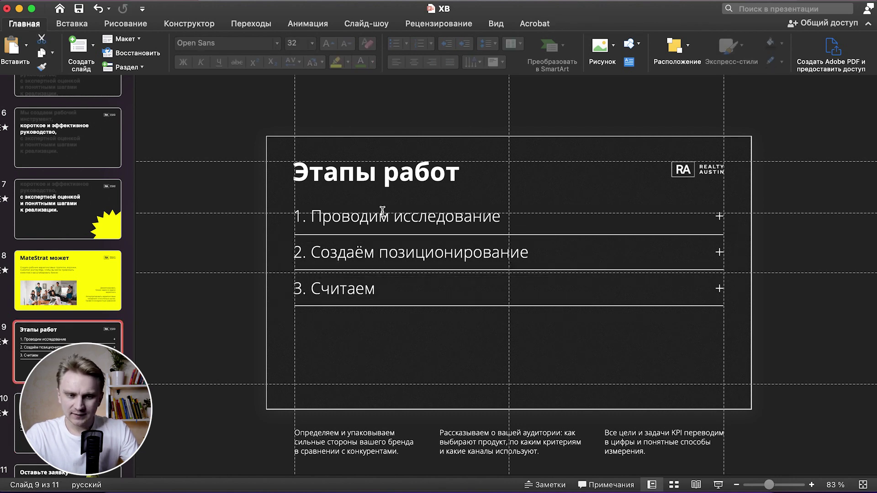
left_click(371, 215)
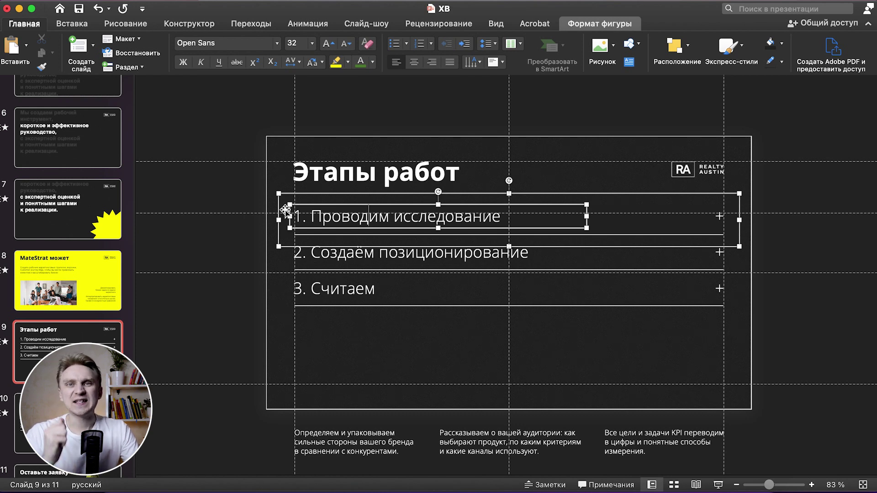
key("Escape")
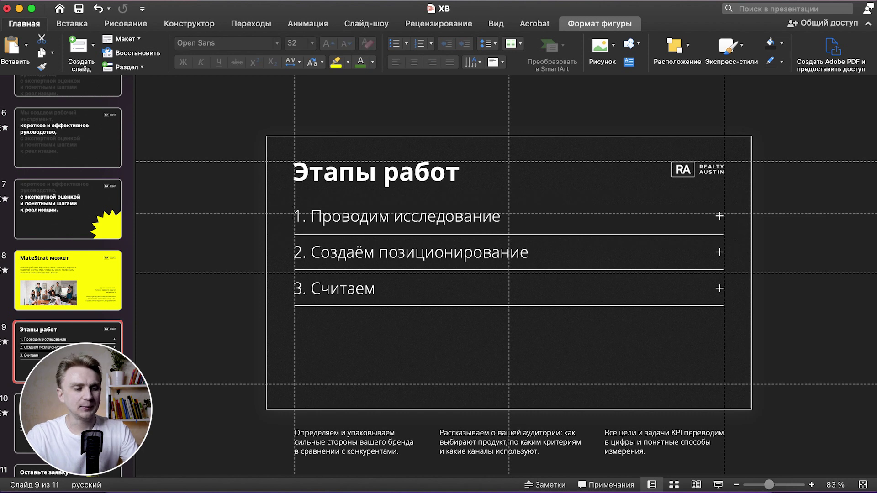
key("Down")
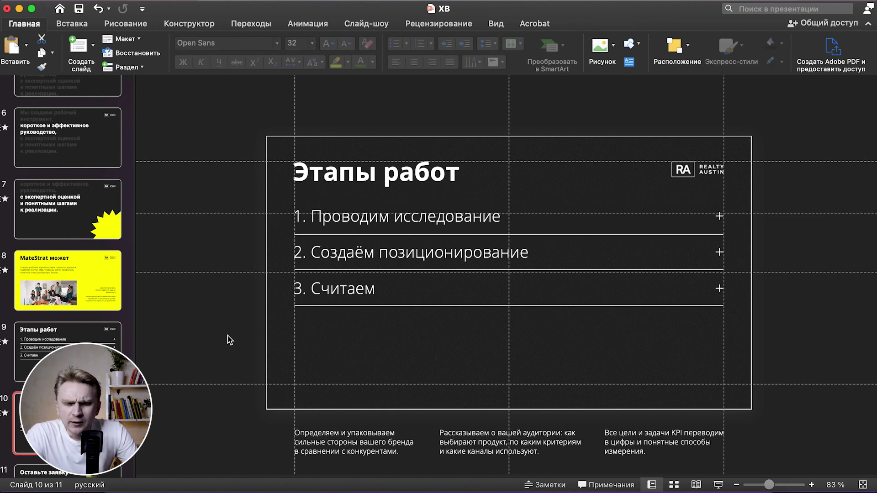
left_click_drag(230, 340, 744, 224)
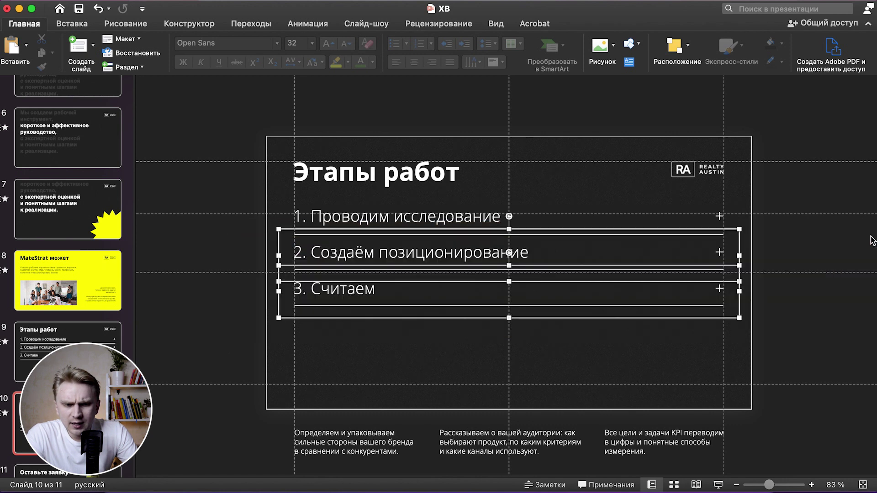
Move steps 2 and 3 lower on slide 10 and colour their text grey.
left_click_drag(409, 284, 411, 360)
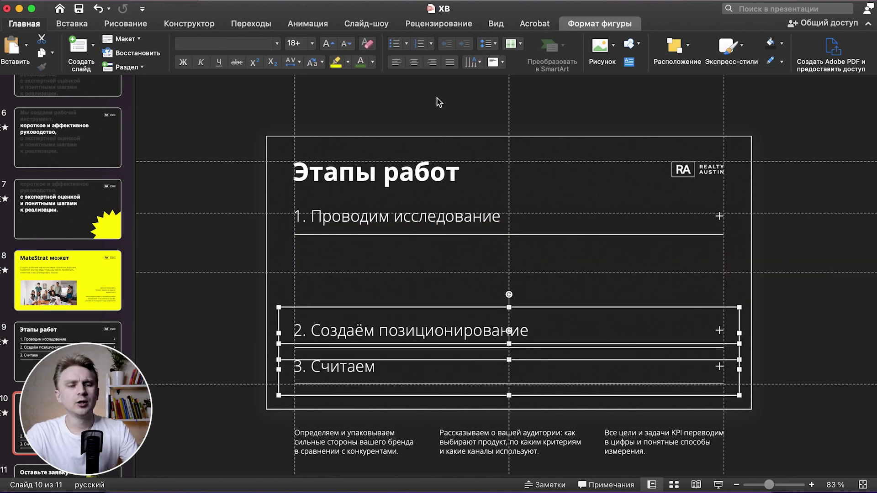
left_click(374, 62)
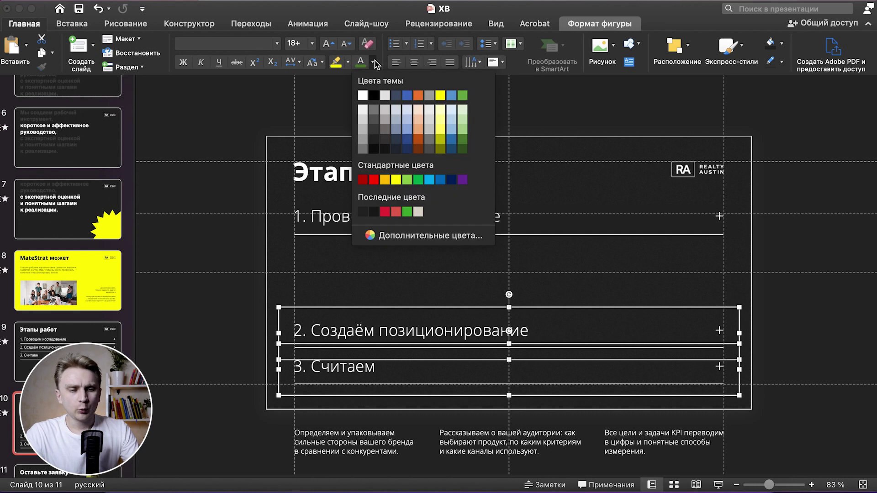
left_click(374, 121)
left_click(213, 358)
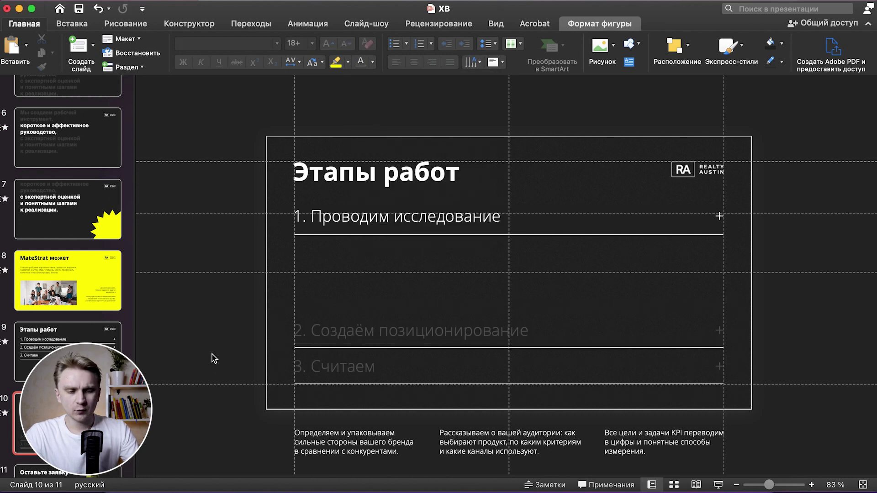
Fill the divider lines under steps 2 and 3 with grey.
left_click(638, 350)
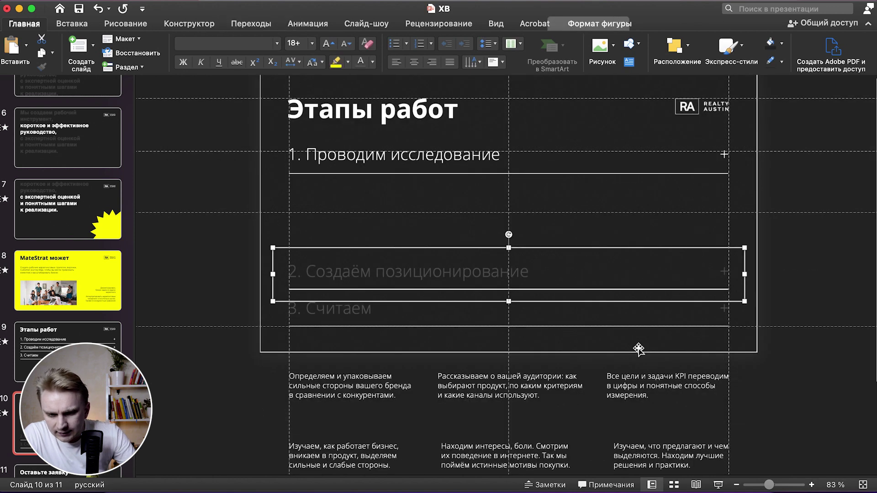
scroll(638, 348, "up", 5)
left_click(767, 296)
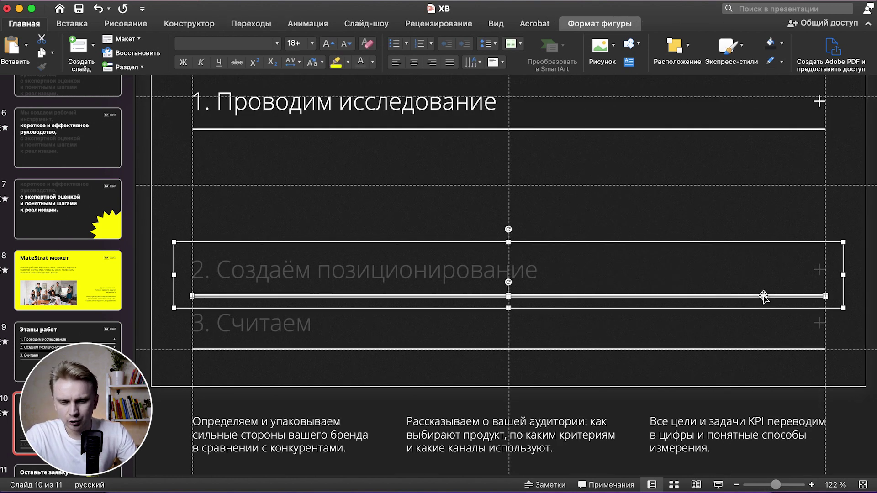
left_click(781, 49)
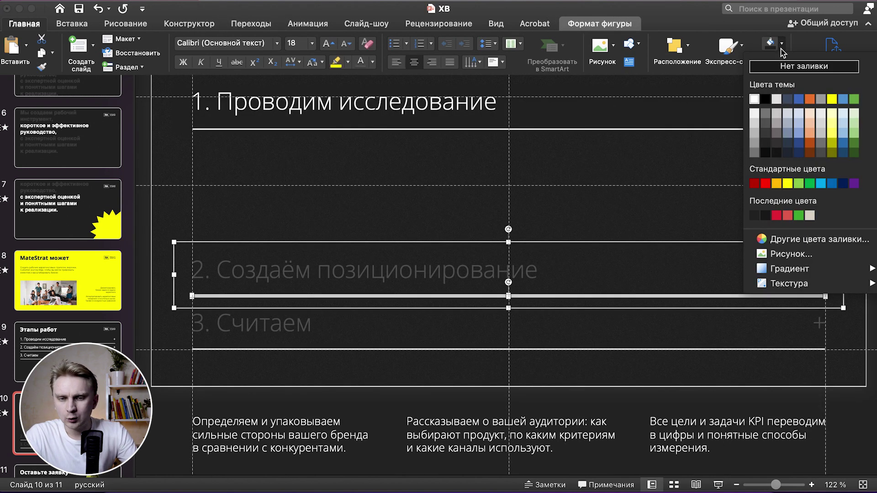
left_click(765, 124)
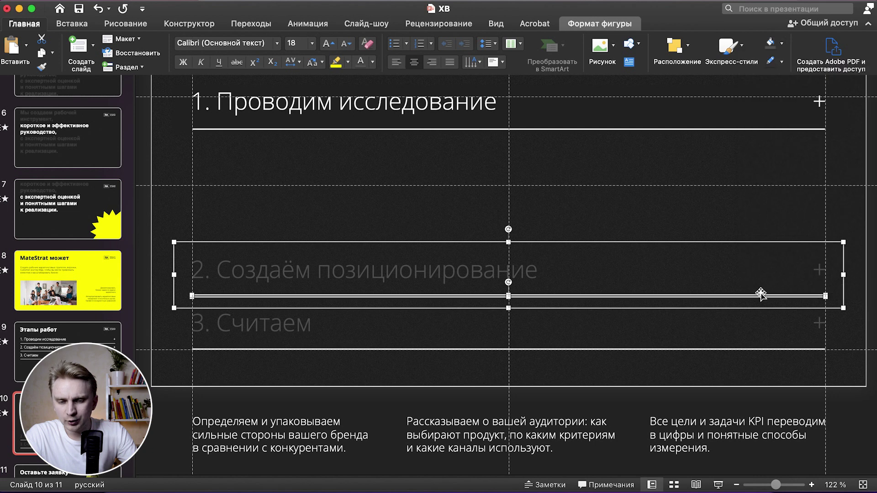
left_click(756, 348)
left_click(756, 348)
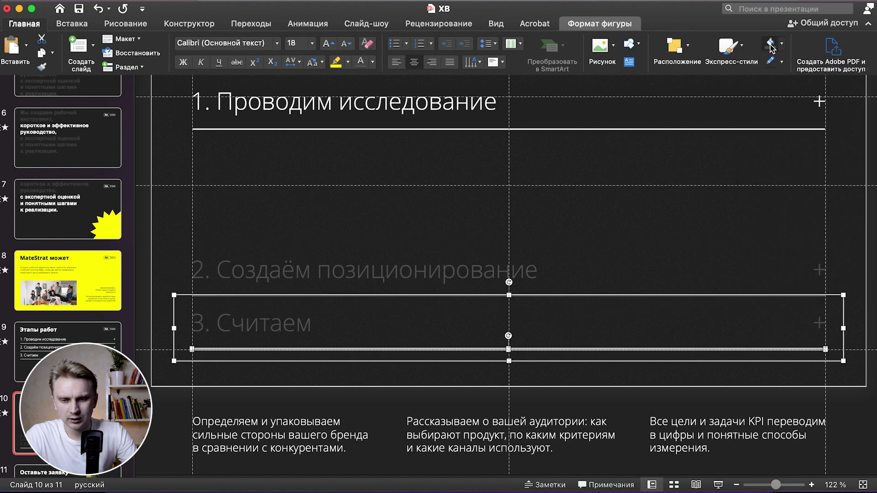
left_click(149, 244)
scroll(247, 327, "down", 5)
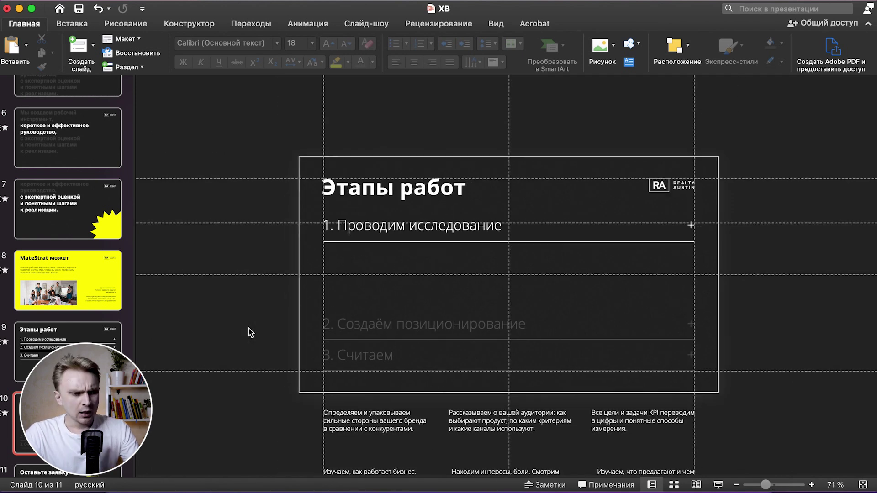
Select the three description boxes and drag them up just beneath step 1.
left_click(402, 430)
left_click(487, 424, "shift")
left_click(639, 420, "shift")
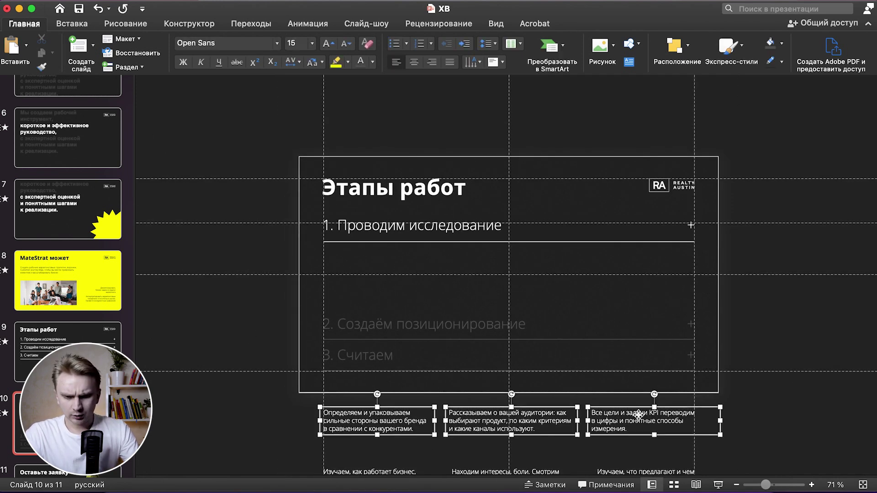
left_click_drag(478, 437, 478, 283)
key("Up")
key("Up")
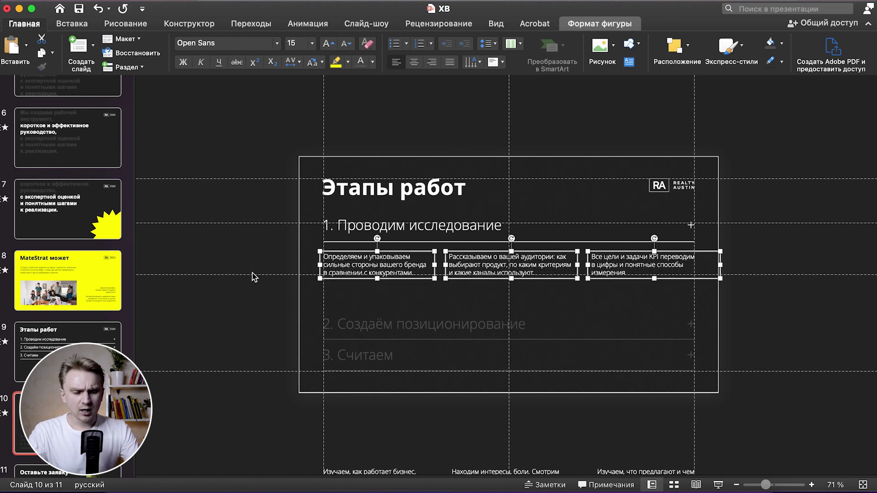
Bring the three description boxes to the front of the other content.
right_click(340, 277)
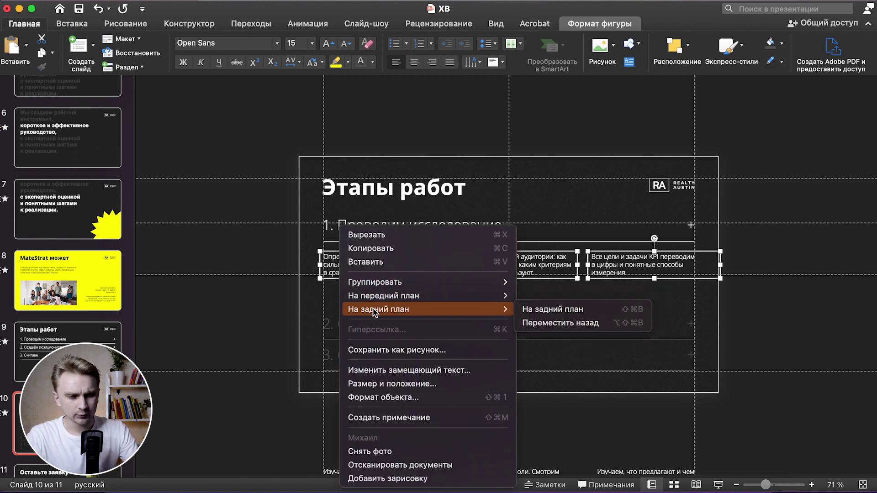
mouse_move(383, 295)
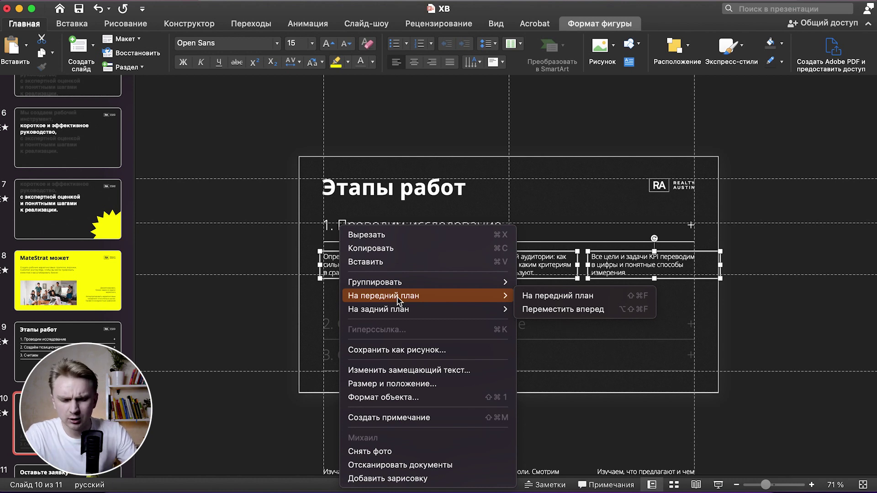
left_click(557, 295)
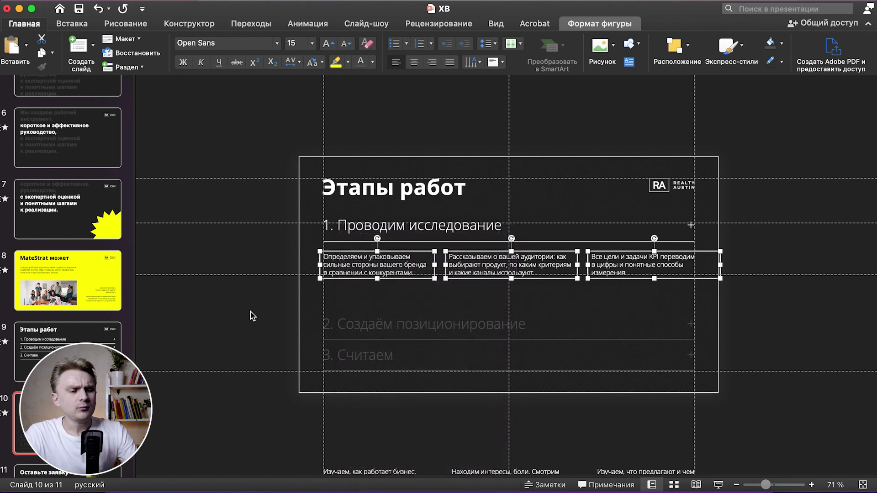
key("Escape")
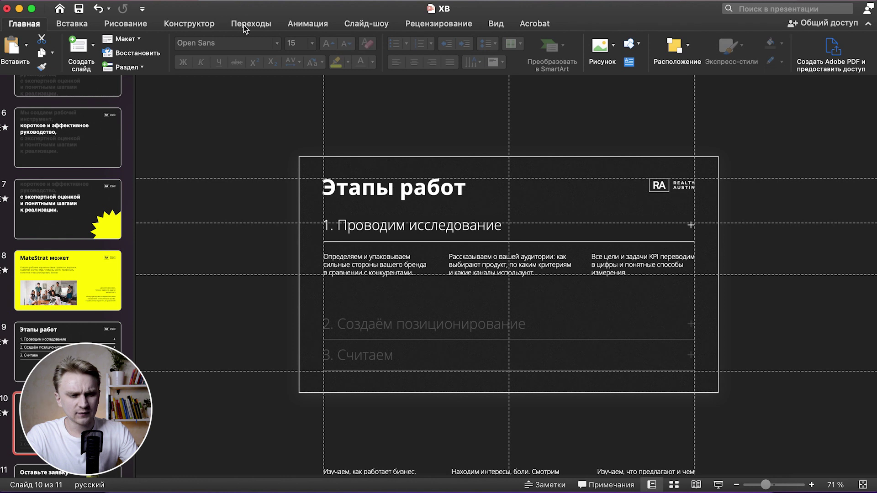
left_click(251, 23)
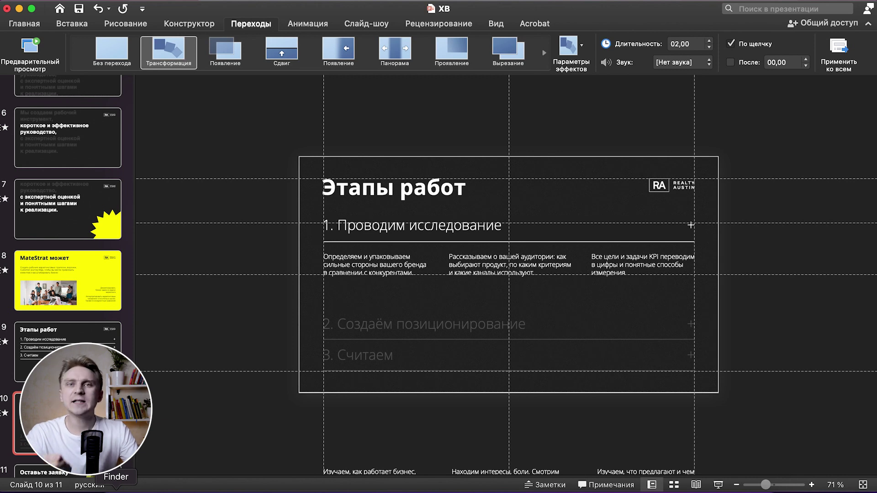
Drag the Идеи и наработки1.jpg picture from Downloads onto slide 10 and select it.
left_click(93, 274)
left_click(18, 425)
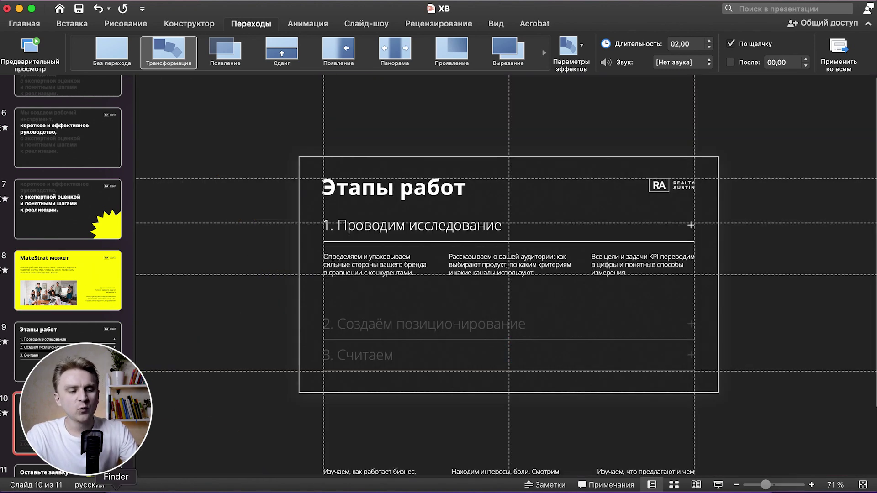
left_click(114, 485)
left_click_drag(407, 273, 800, 305)
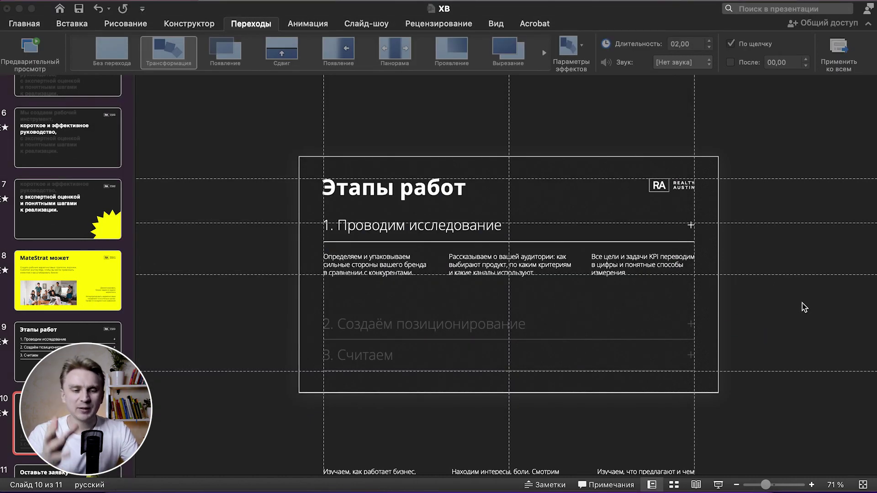
left_click(800, 108)
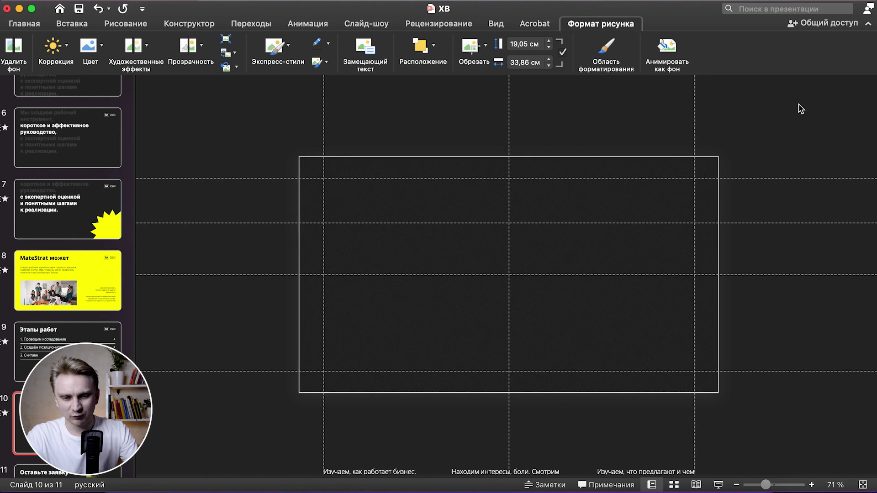
left_click(590, 257)
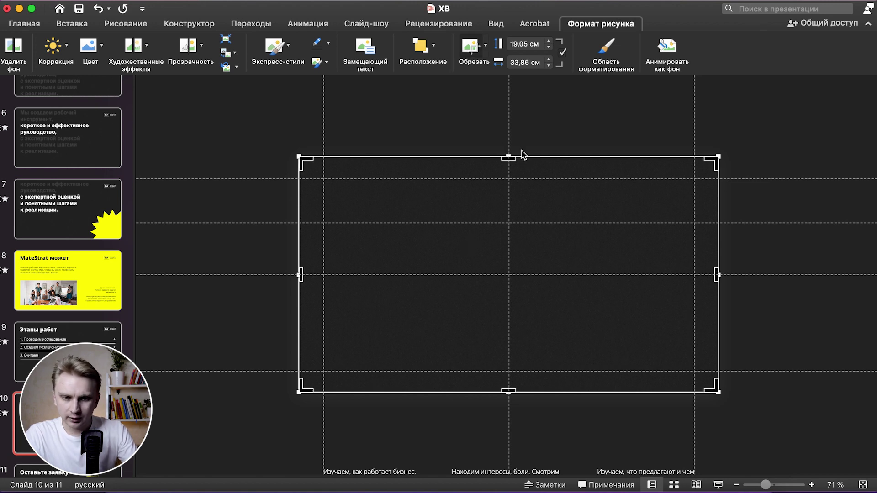
Crop the dark overlay picture down to an 8.66 × 33.86 cm strip and commit the crop.
mouse_move(508, 157)
left_mouse_down()
mouse_move(491, 416)
mouse_move(501, 288)
left_mouse_up()
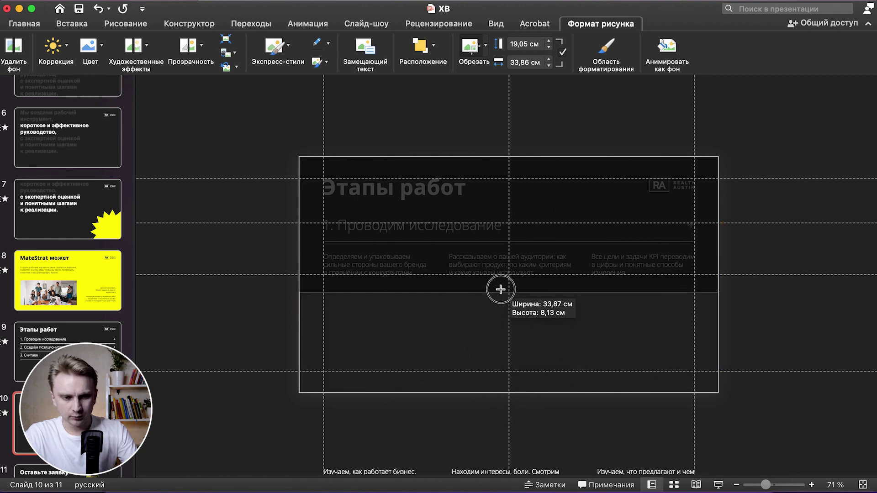
left_click_drag(501, 289, 501, 288)
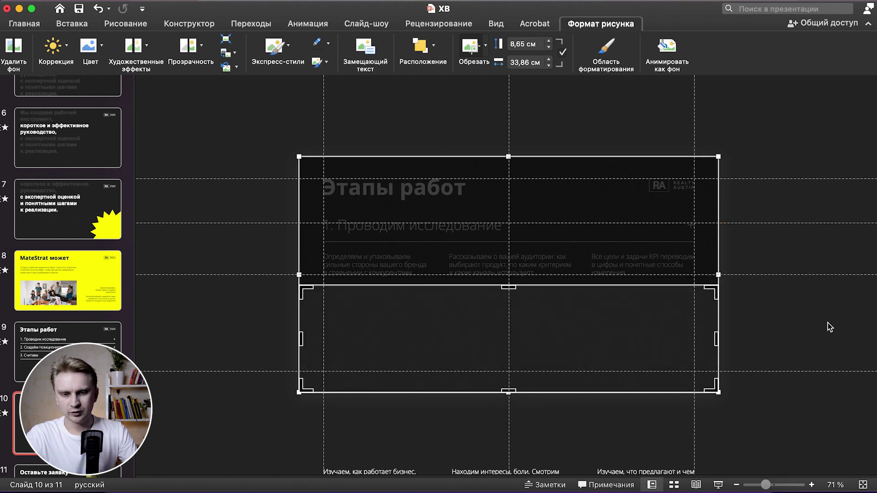
left_click(814, 325)
left_click(525, 291)
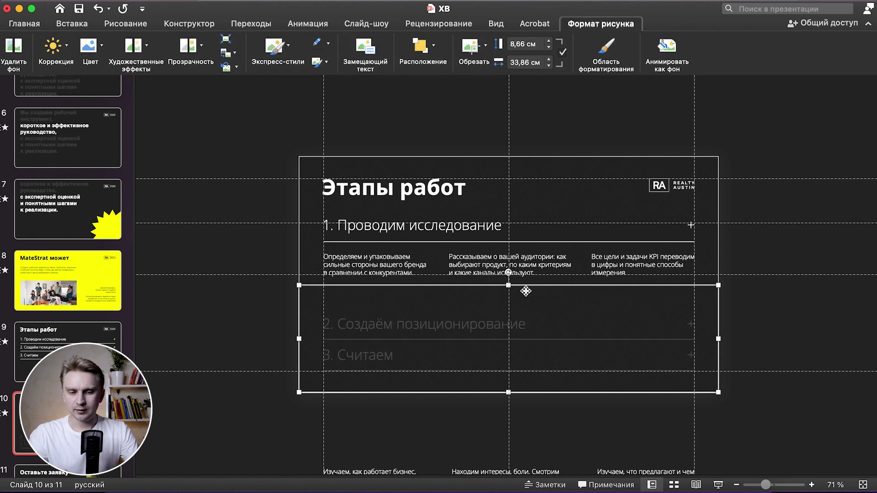
Select the description text boxes, then return to slide 9.
left_click(466, 271)
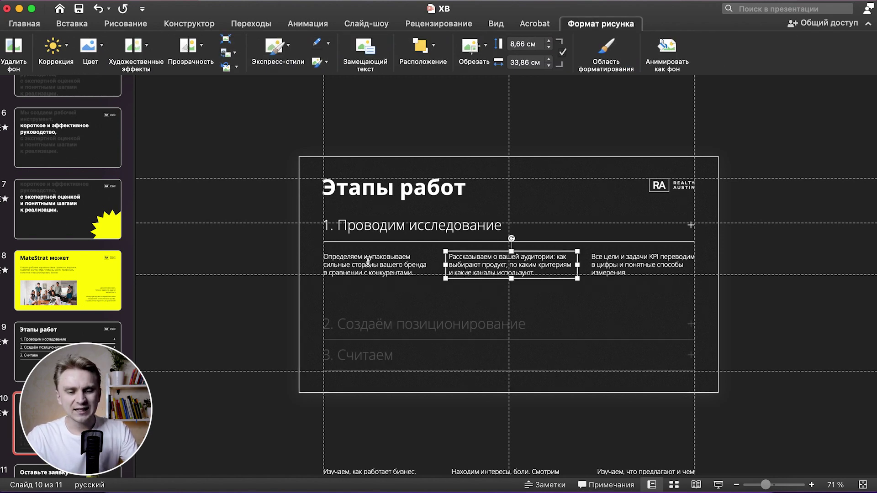
left_click(594, 261, "shift")
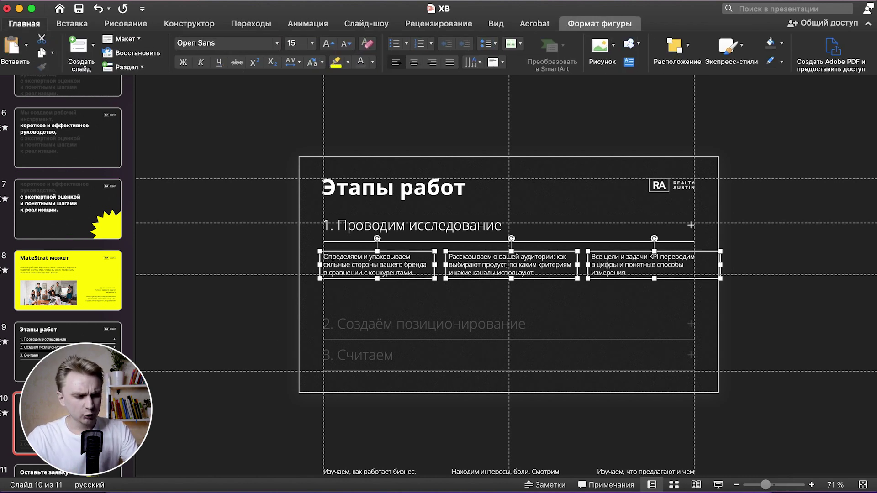
left_click(160, 348)
scroll(160, 348, "up", 3)
scroll(217, 331, "down", 3)
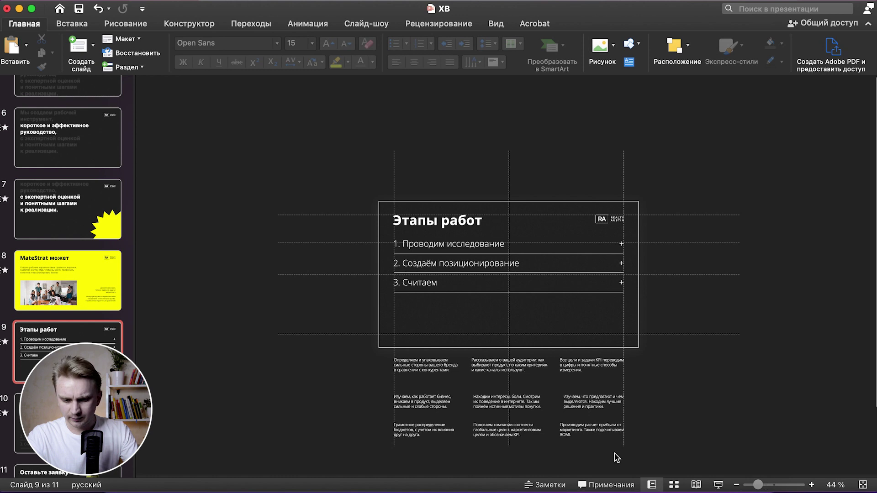
Paste a copy of the dark overlay picture onto slide 9.
left_click_drag(683, 454, 324, 340)
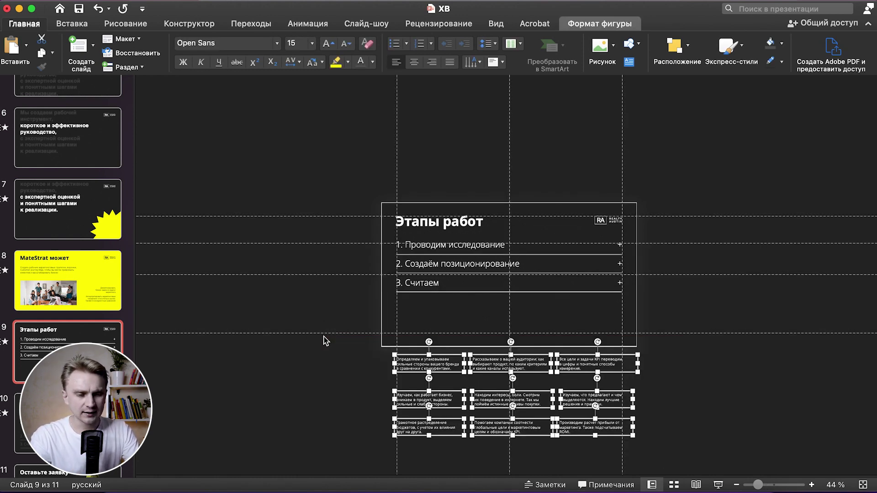
scroll(409, 355, "down", 2)
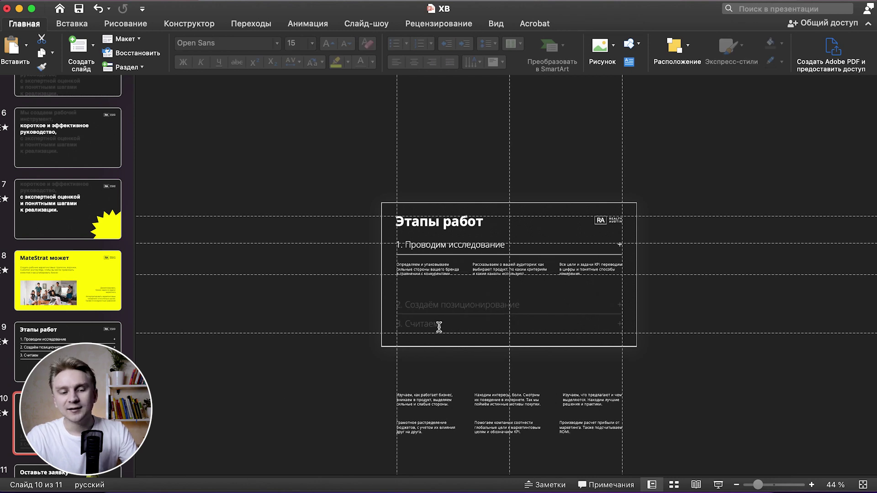
left_click(439, 327)
left_click(381, 289)
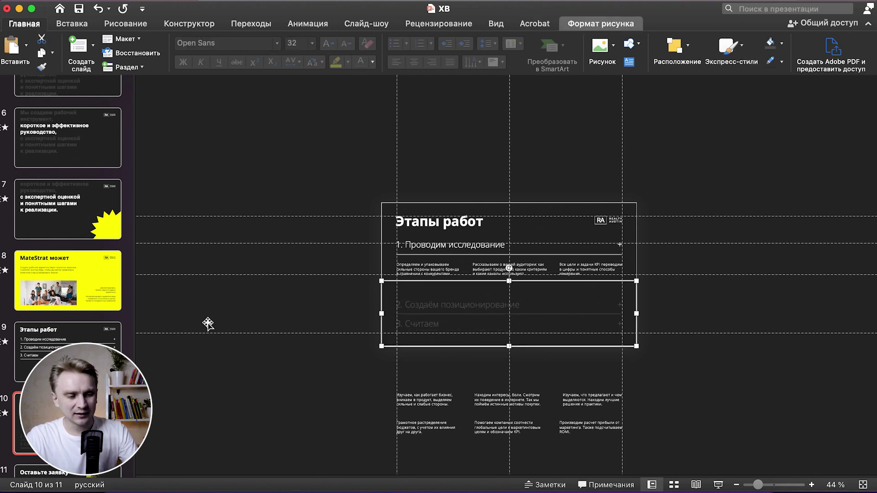
scroll(201, 338, "up", 2)
key("super+v")
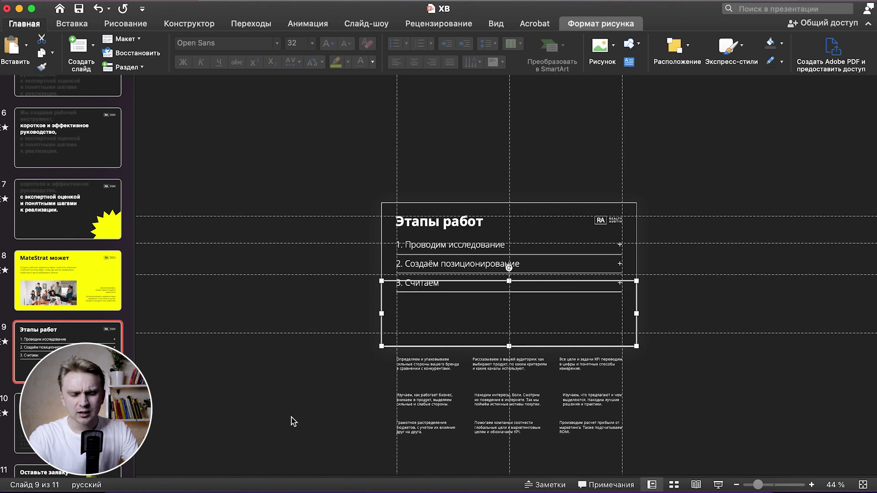
Send slide 9's nine description text boxes to the back (На задний план).
left_click_drag(334, 468, 744, 337)
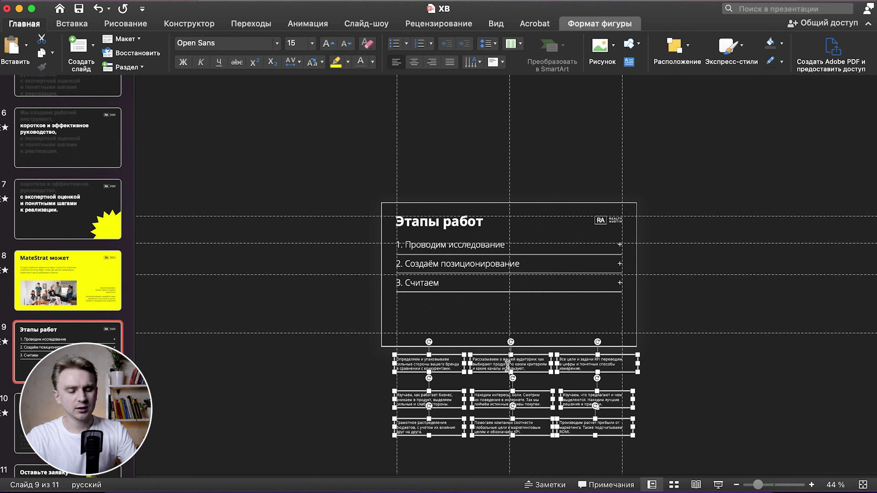
right_click(579, 355)
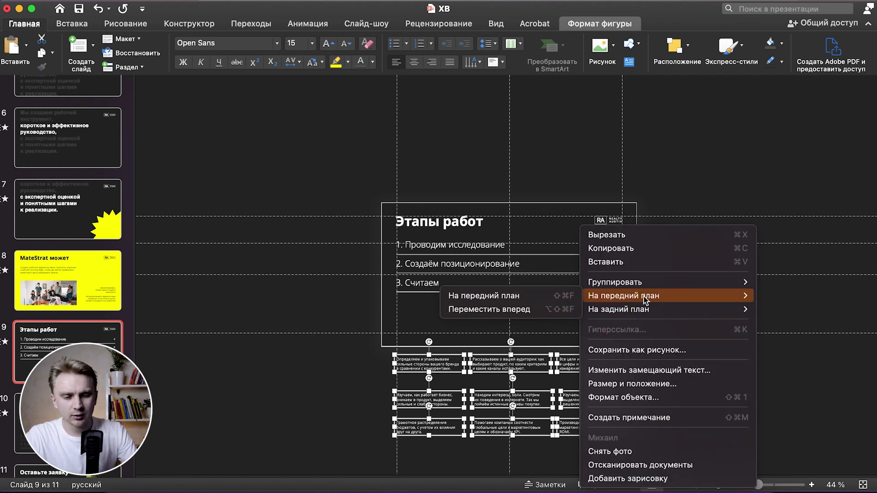
mouse_move(618, 308)
left_click(509, 312)
left_click(270, 393)
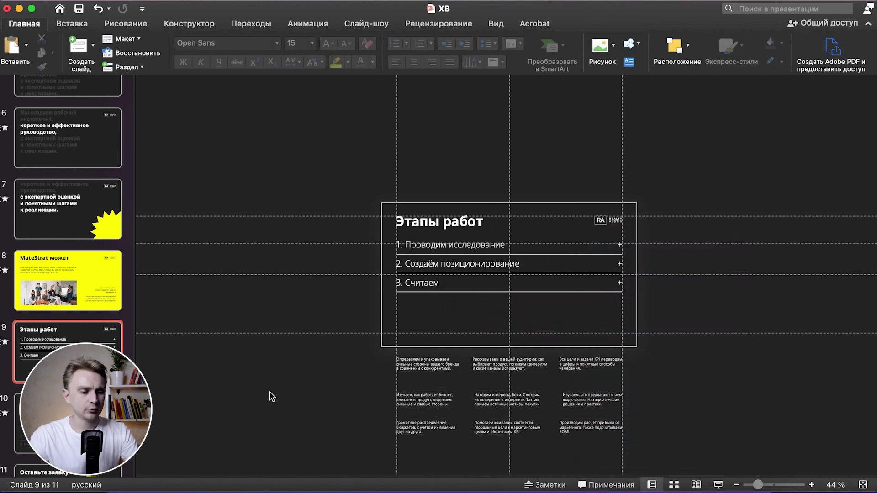
key("Down")
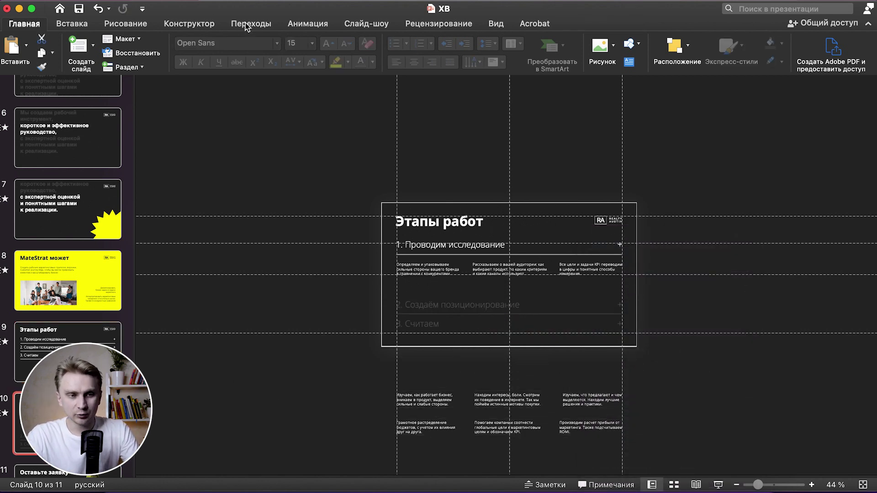
Apply and preview the Трансформация transition on slide 10, then duplicate it as slide 11.
left_click(247, 25)
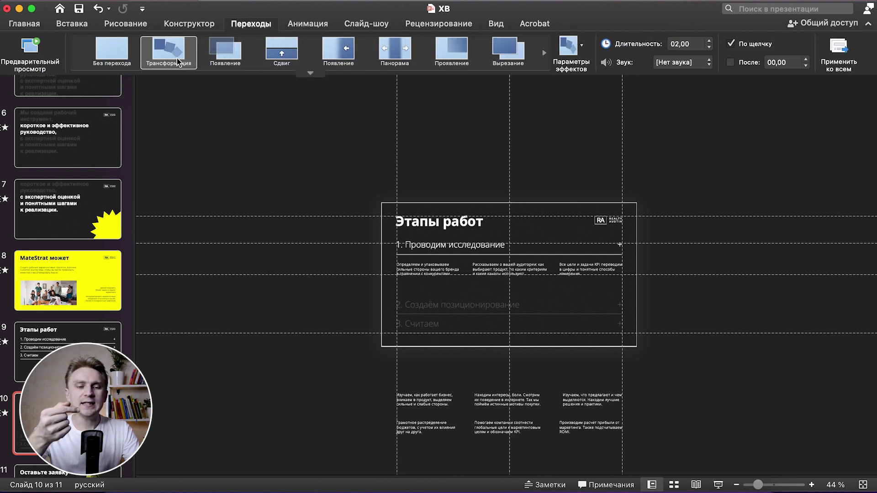
scroll(294, 212, "up", 5)
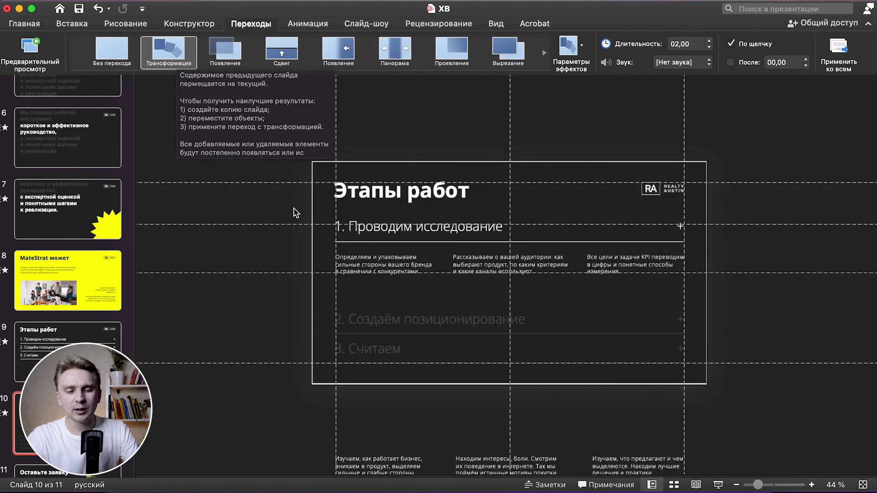
left_click(169, 51)
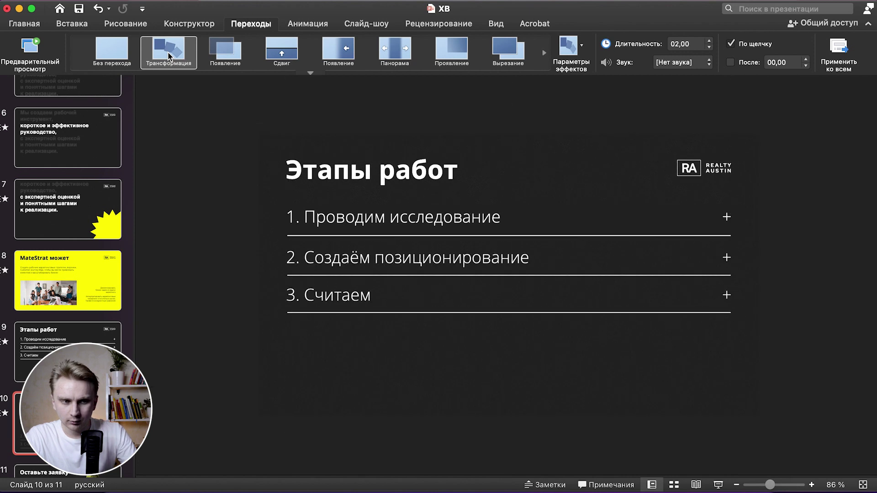
left_click(168, 51)
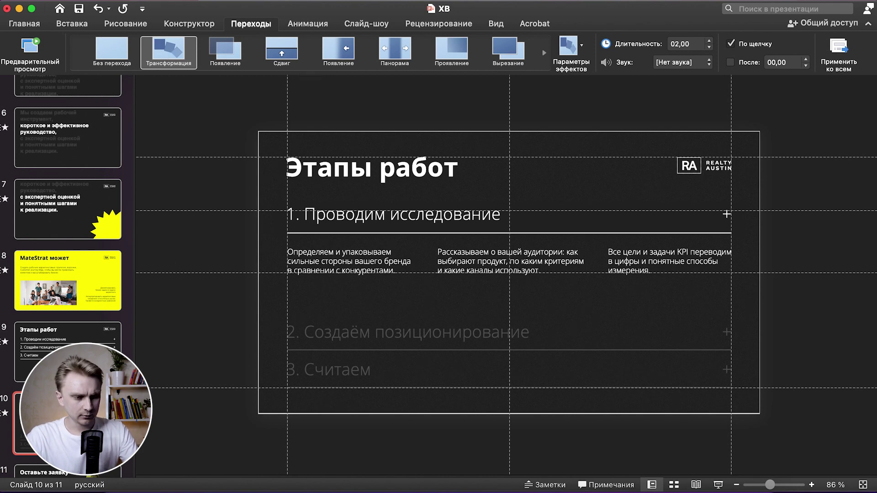
key("super+d")
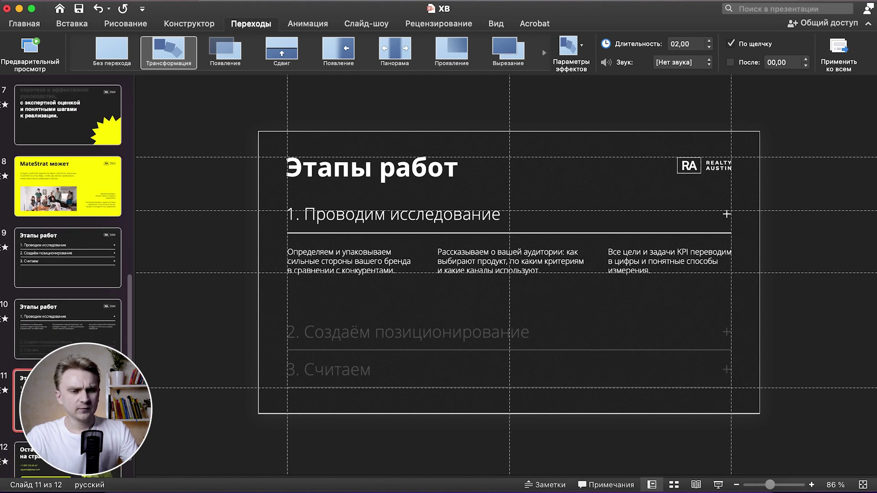
On slide 11, delete step 1's three descriptions and the dim item 2 row.
left_click(420, 268)
left_click(440, 266, "shift")
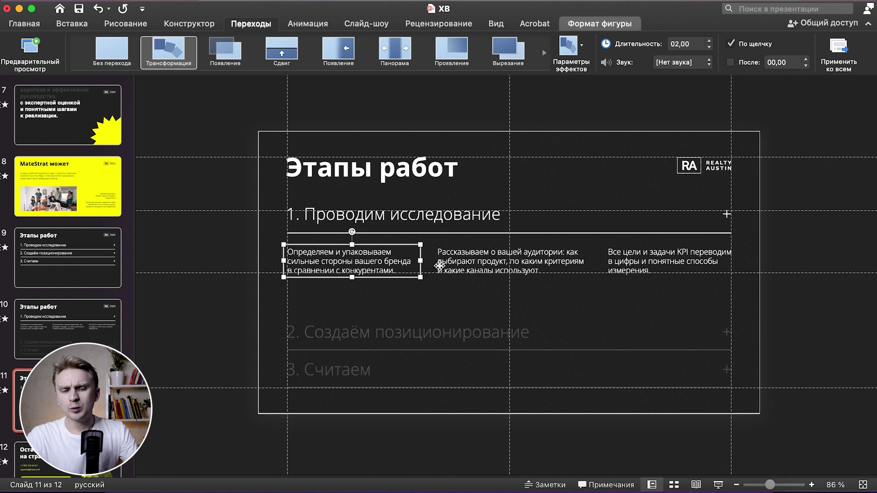
left_click(639, 251, "shift")
key("Delete")
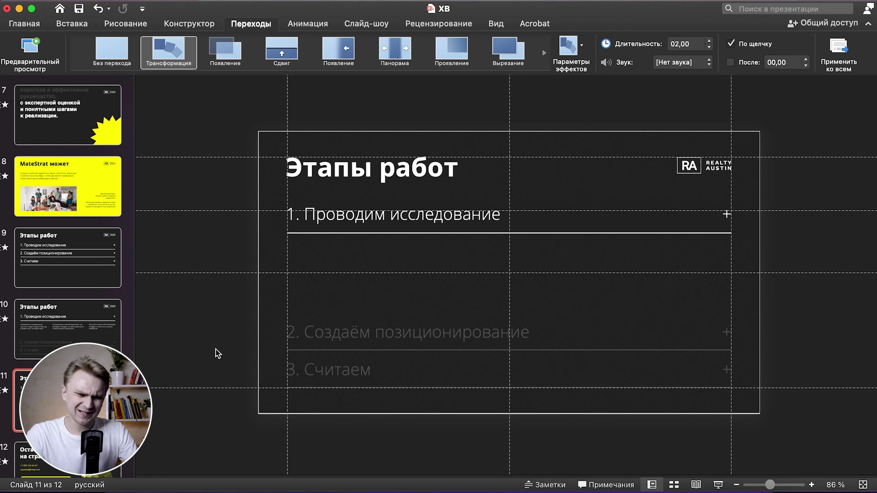
left_click(337, 329)
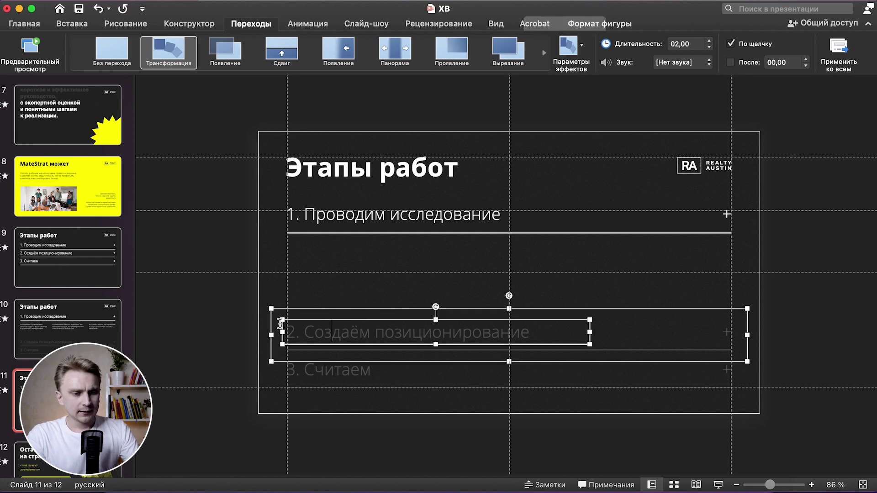
left_click(385, 308)
key("BackSpace")
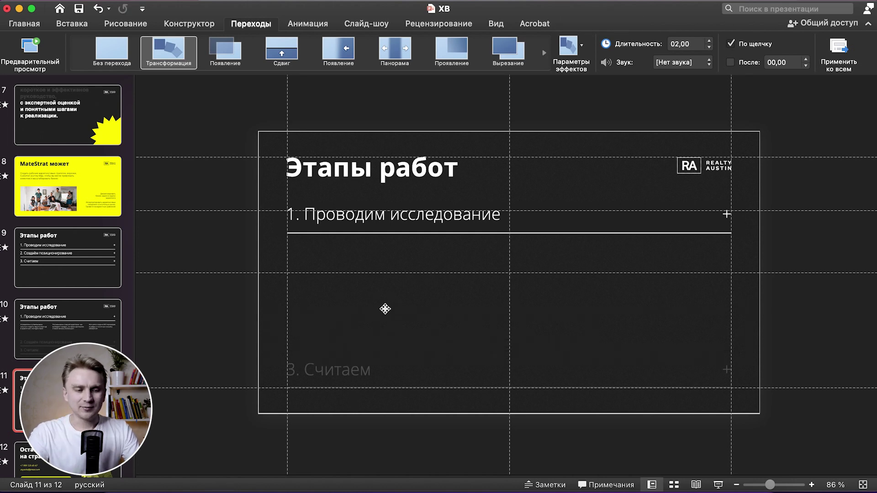
Copy the bright '2. Создаём позиционирование' row from slide 9 onto slide 11.
left_click(91, 250)
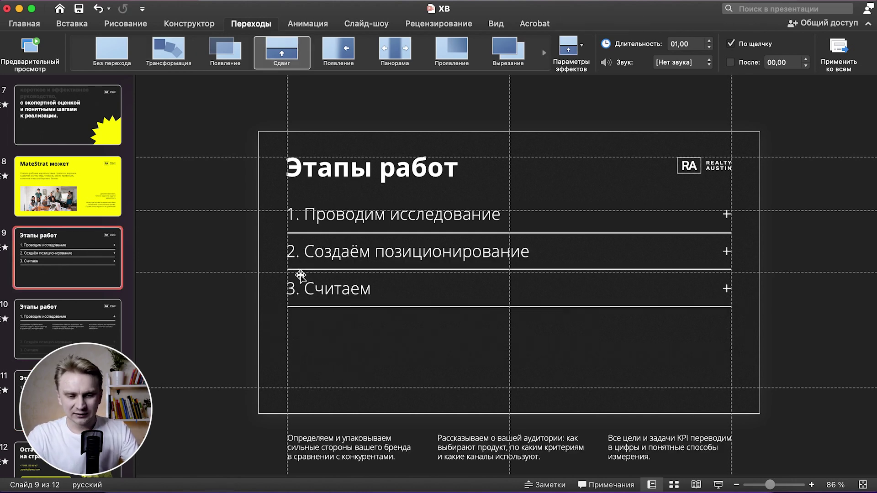
left_click(363, 256)
left_click(271, 269)
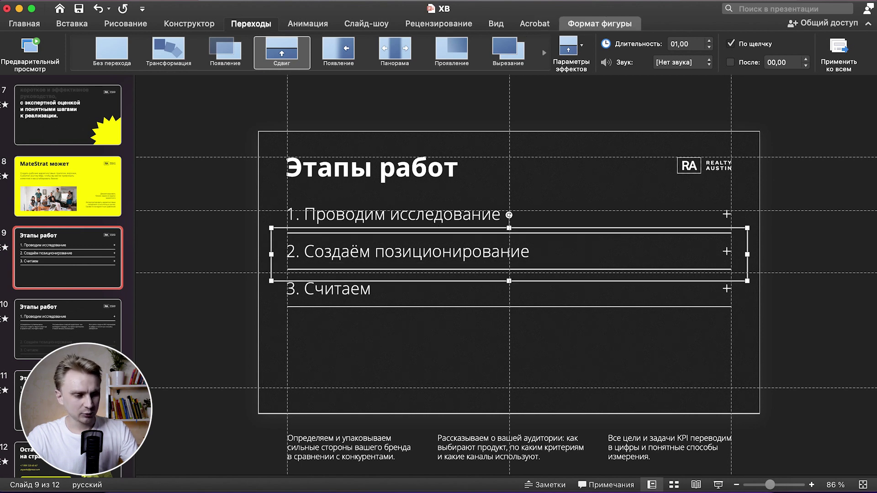
left_click(69, 400)
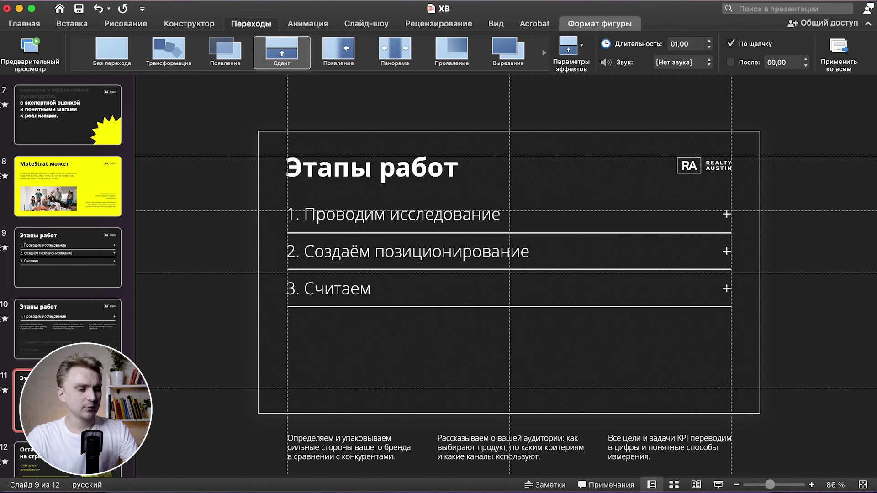
left_click(219, 338)
Move step 2's three description boxes up from below the slide to just under item 2.
scroll(221, 338, "down", 2)
scroll(220, 338, "down", 2)
scroll(247, 351, "down", 2)
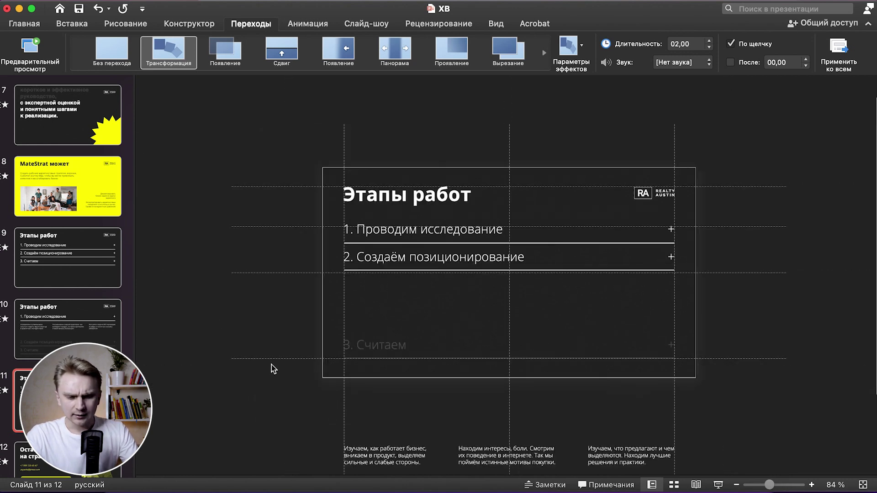
left_click(386, 455)
left_click(568, 465, "shift")
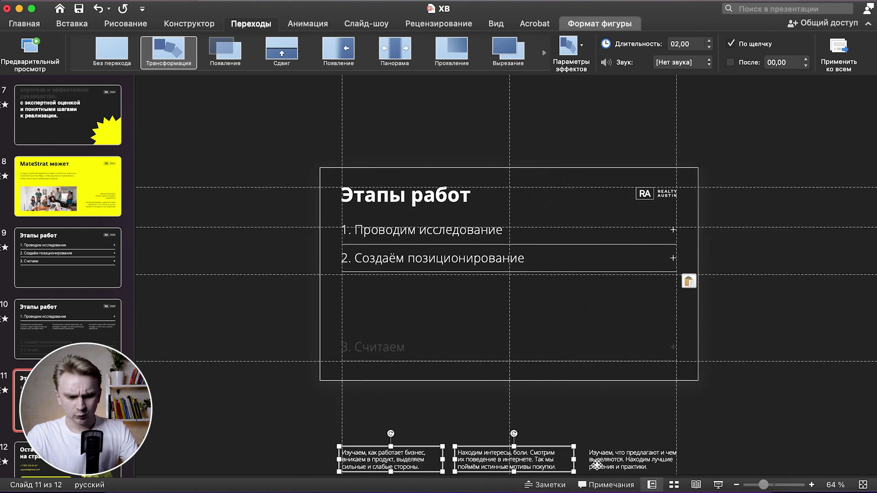
left_click(610, 462, "shift")
left_click_drag(671, 446, 669, 280)
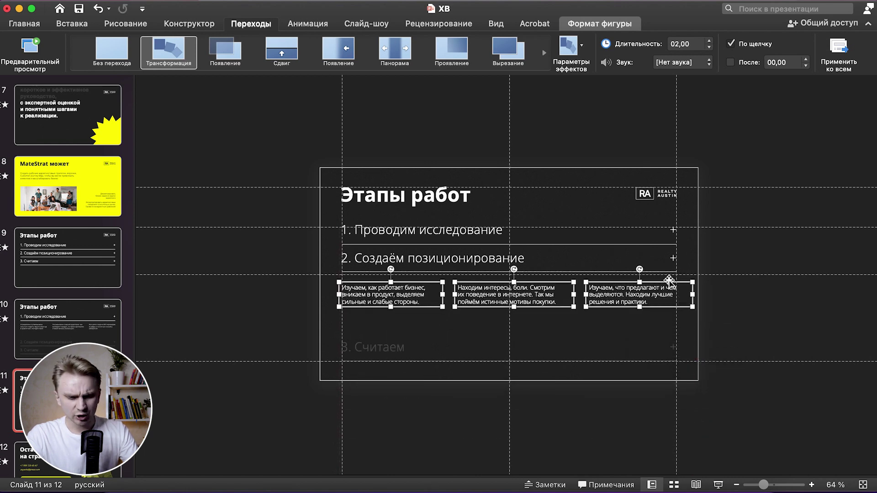
left_click_drag(670, 280, 669, 279)
scroll(263, 351, "up", 5, "ctrl")
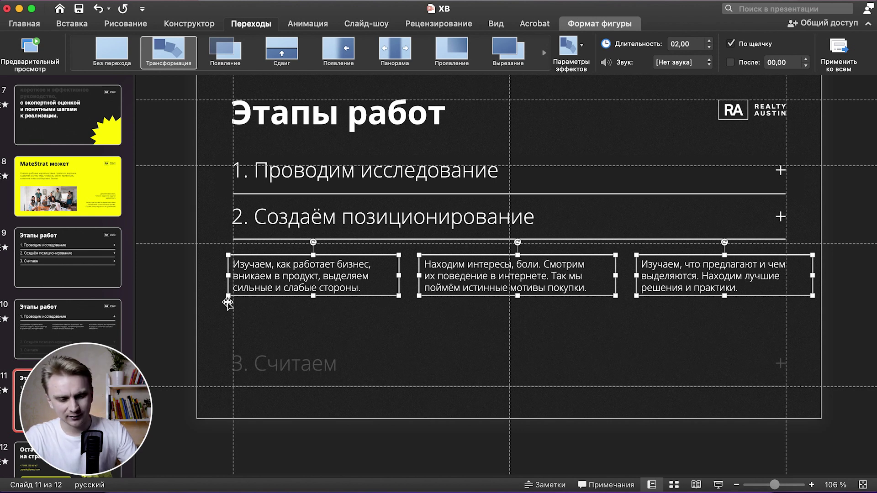
left_click(174, 292)
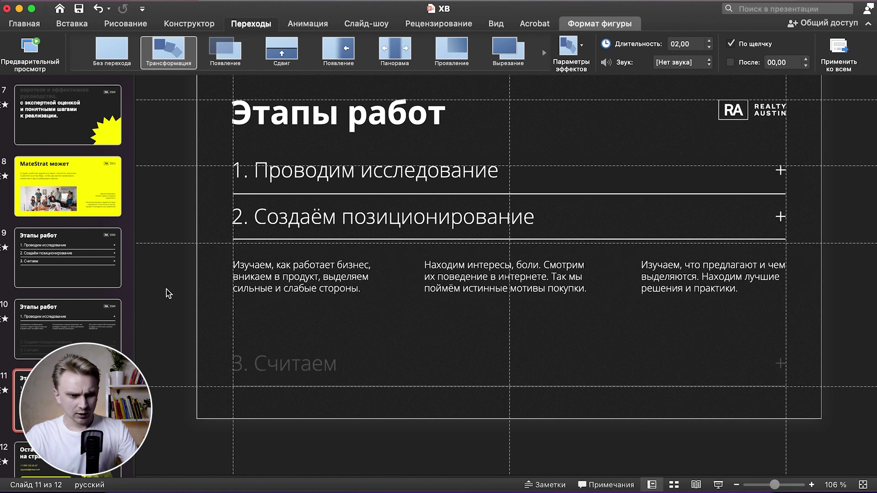
Check the step 2 descriptions and dark lower picture on slide 11, then open slide 10.
left_click(278, 283)
left_click(473, 277, "shift")
left_click(695, 269, "shift")
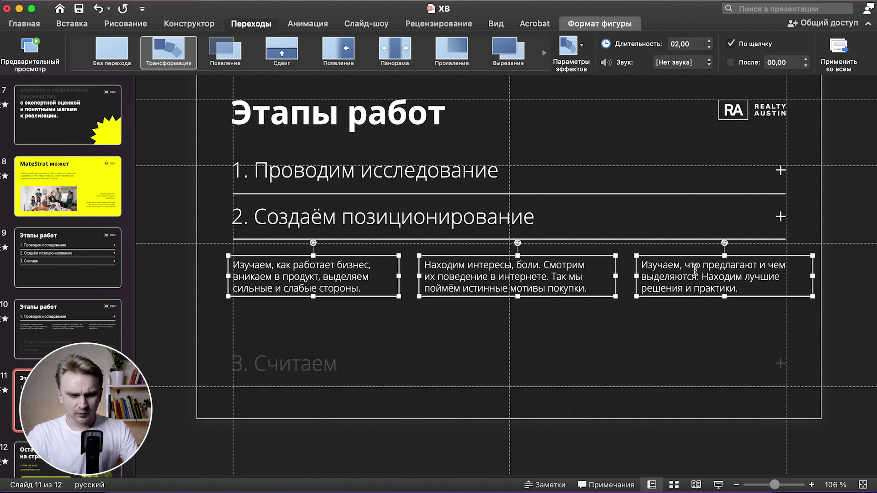
left_click(230, 324)
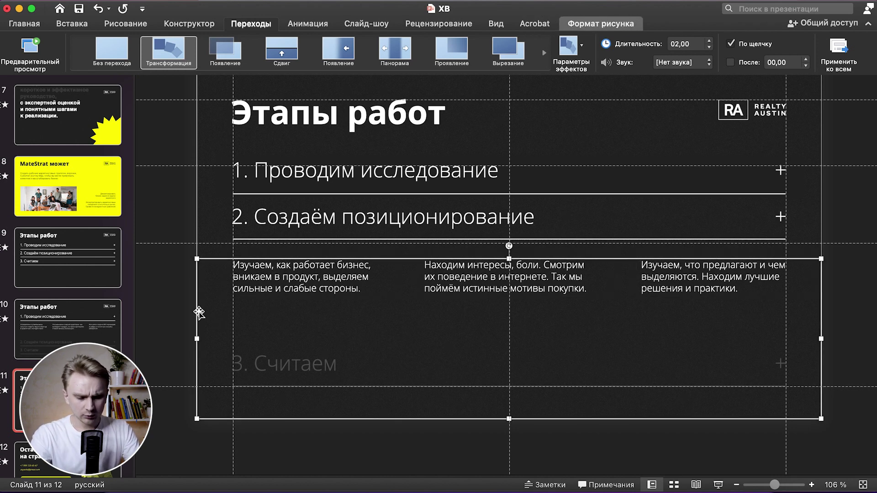
left_click(277, 279)
left_click(507, 277, "shift")
left_click(696, 269, "shift")
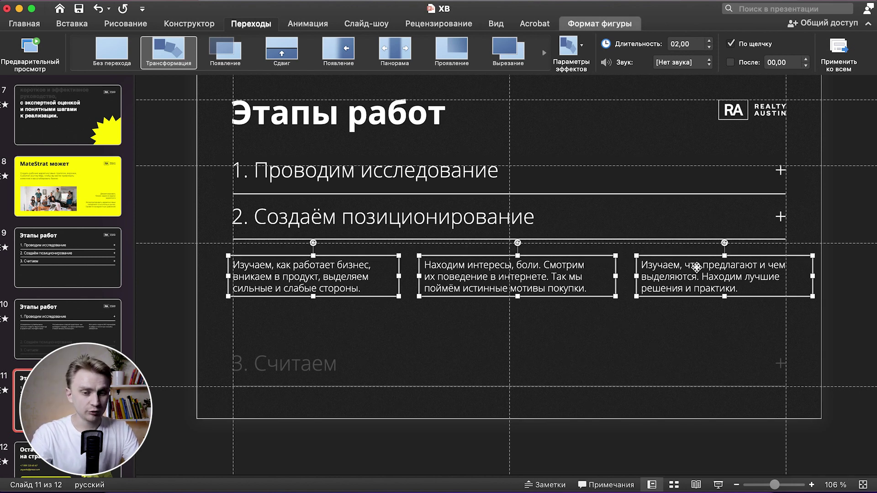
left_click(170, 339)
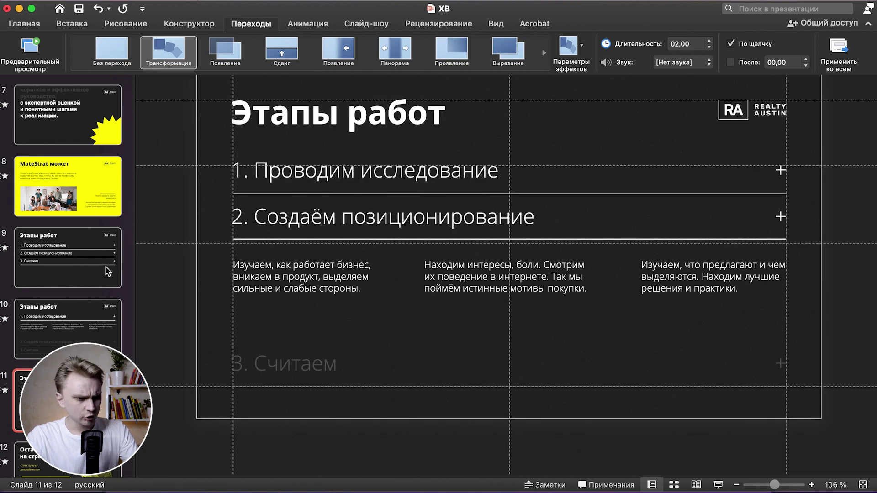
left_click(42, 352)
scroll(201, 327, "down", 3)
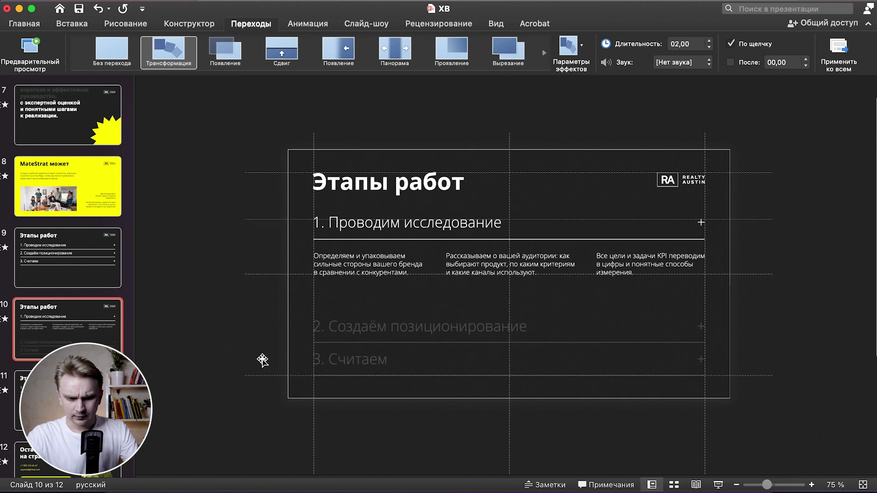
On slide 10, send the four off-slide description boxes, including Грамотное распределение, to the back.
scroll(263, 359, "down", 3)
left_click(371, 393)
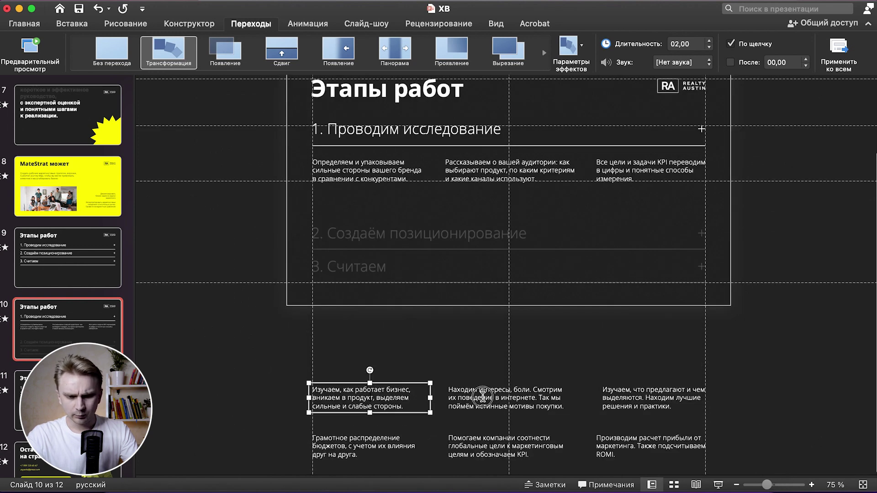
left_click(482, 397, "shift")
left_click(617, 397, "shift")
left_click(368, 439, "shift")
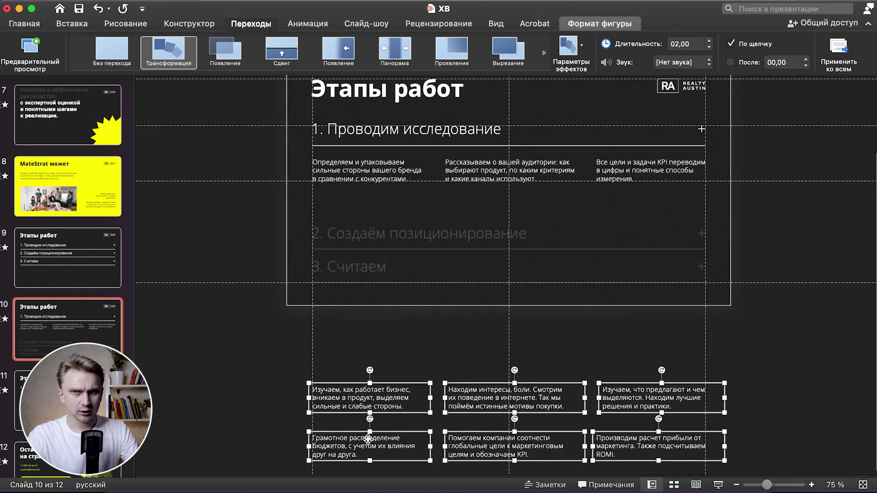
right_click(390, 386)
mouse_move(429, 308)
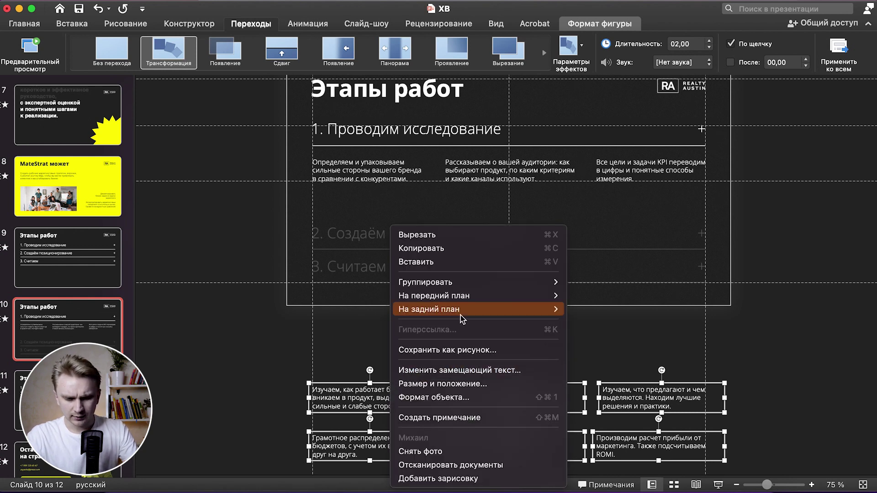
left_click(605, 309)
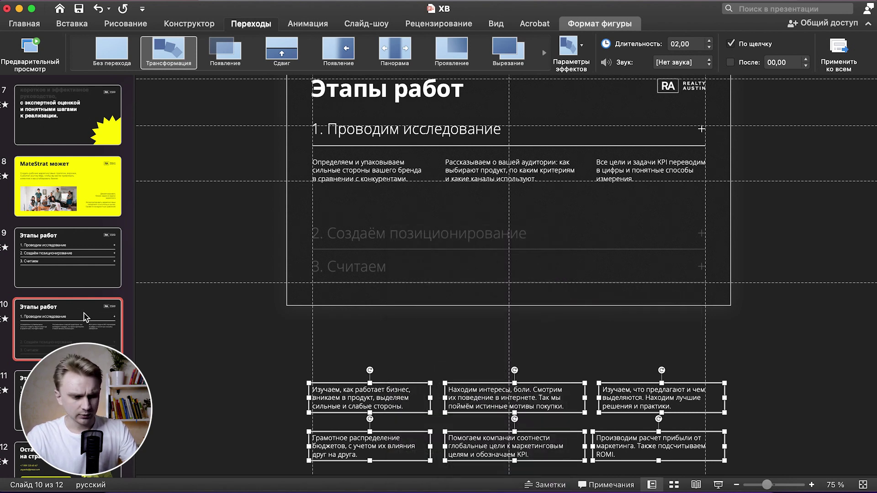
key("Down")
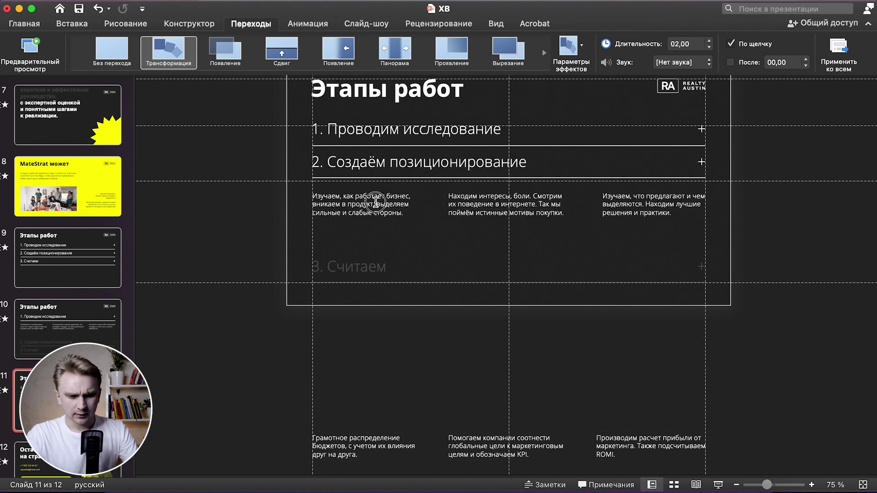
On slide 11, put step 2's three descriptions behind the dark background picture.
left_click(375, 201)
left_click(502, 198, "shift")
left_click(647, 198, "shift")
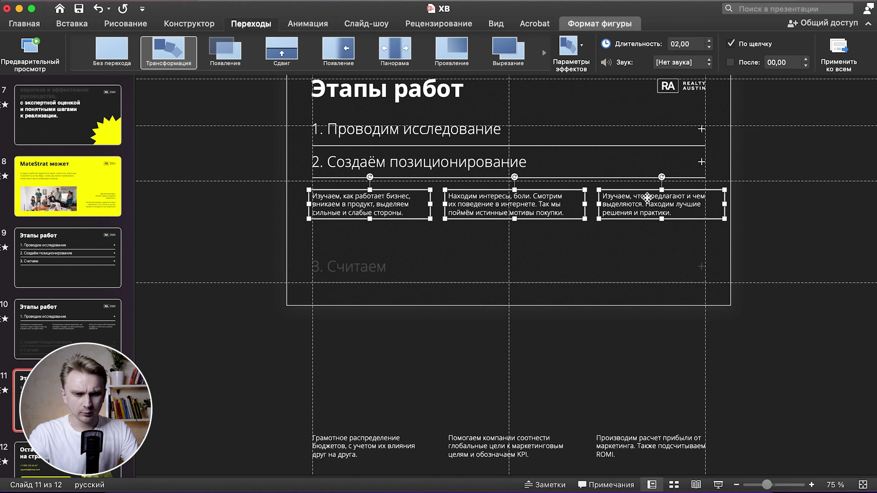
key("Delete")
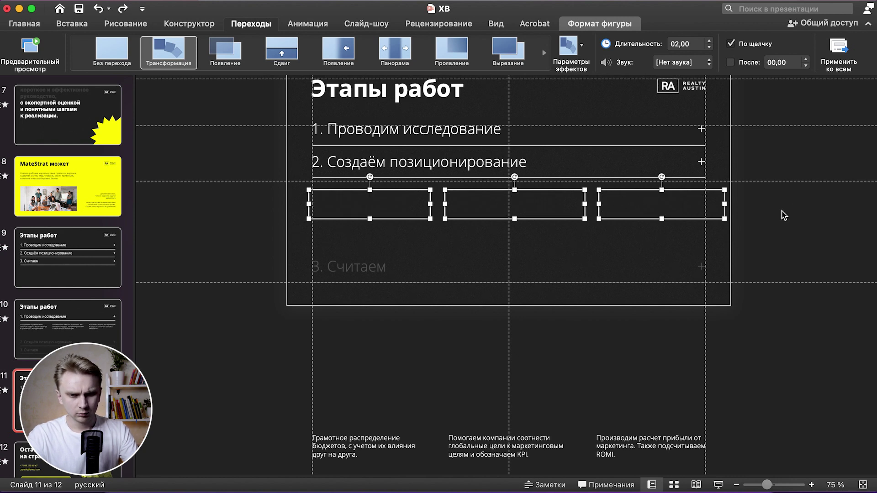
key("Delete")
scroll(781, 211, "up", 3)
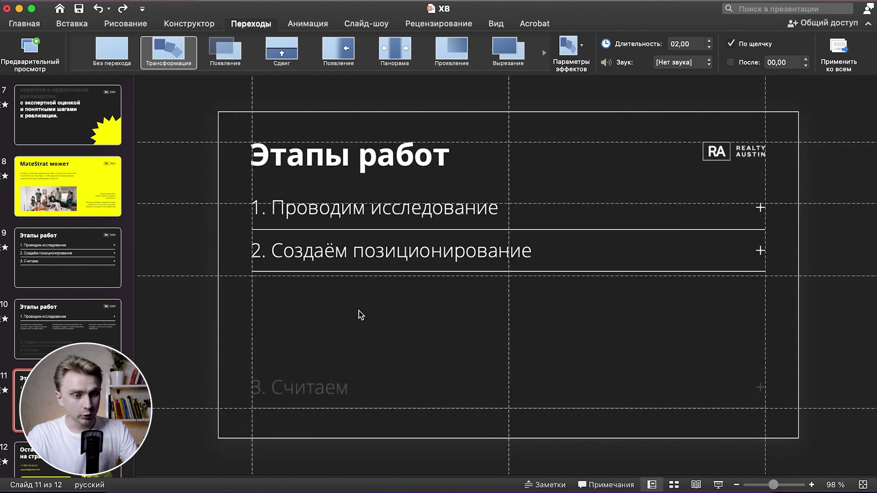
Crop the background picture's top edge below step 2's descriptions and keep the Трансформация transition.
key("Tab")
left_click(320, 321)
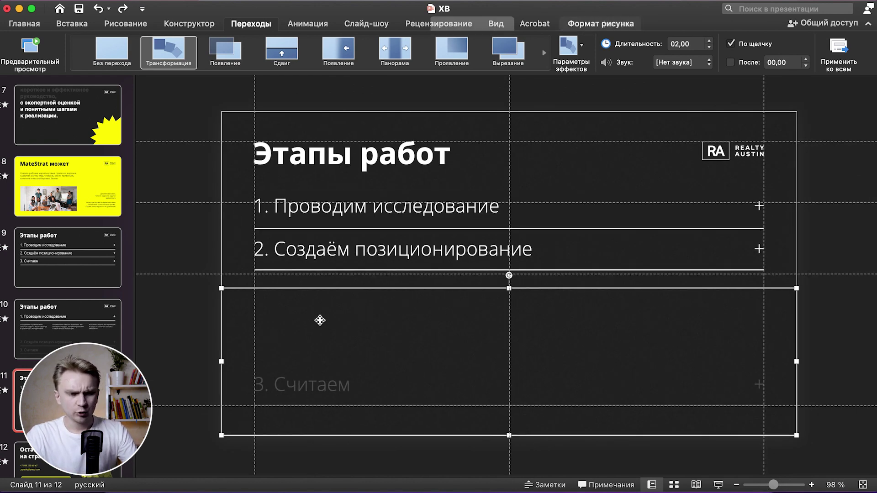
right_click(321, 323)
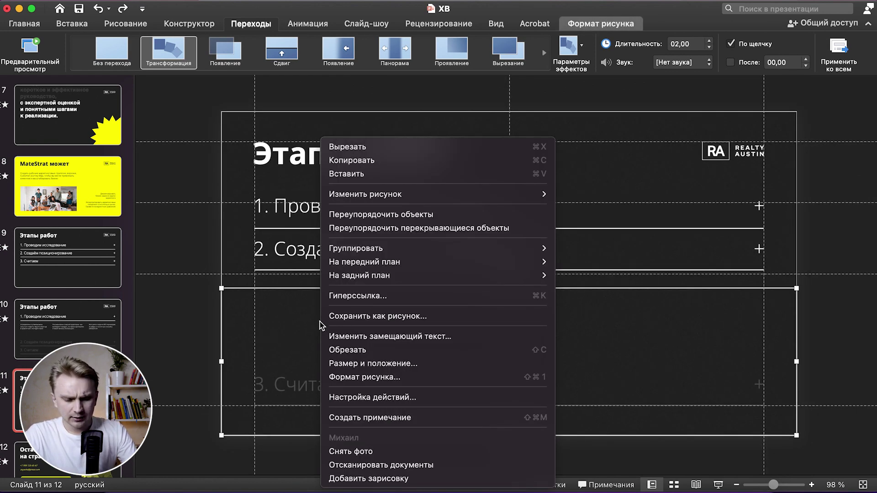
left_click(338, 349)
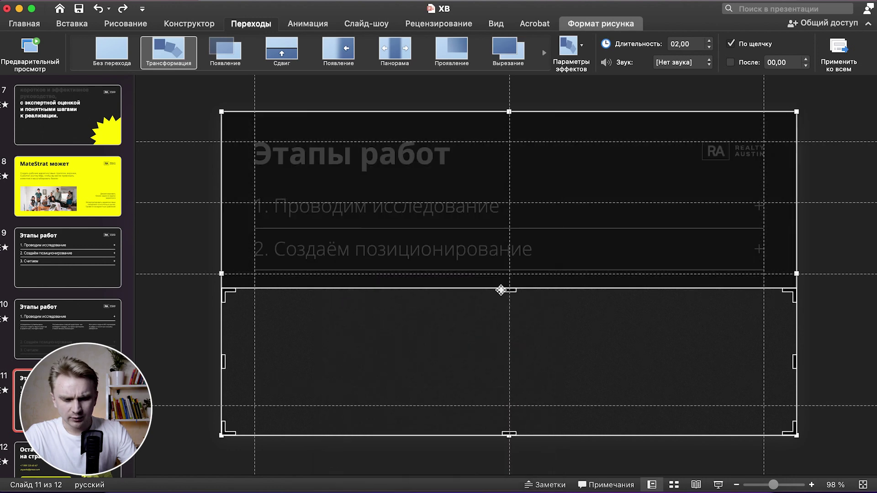
left_click_drag(509, 291, 507, 340)
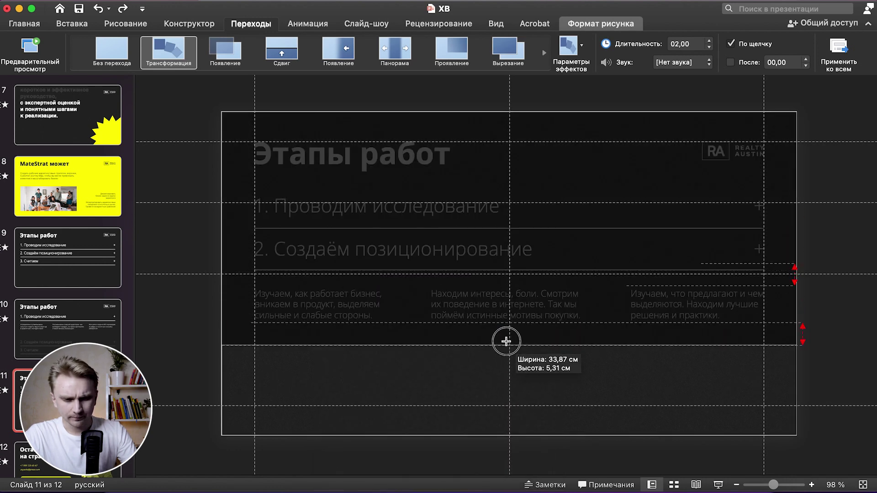
left_click(165, 321)
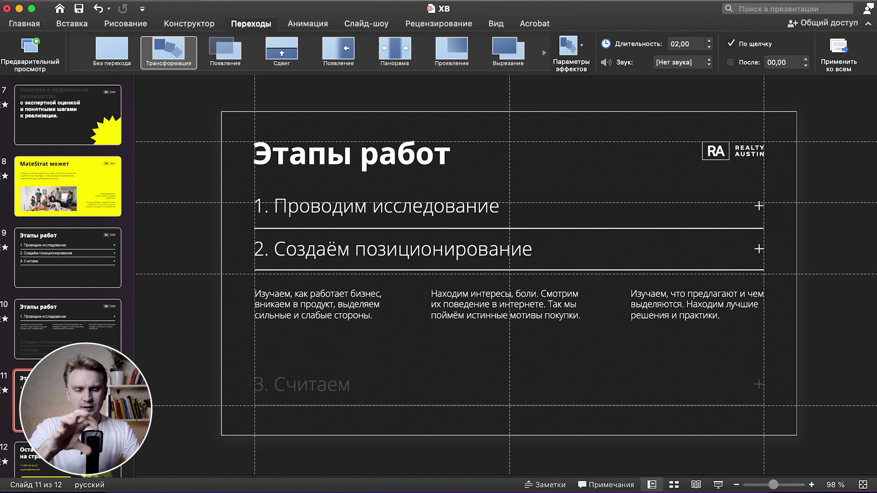
left_click(171, 60)
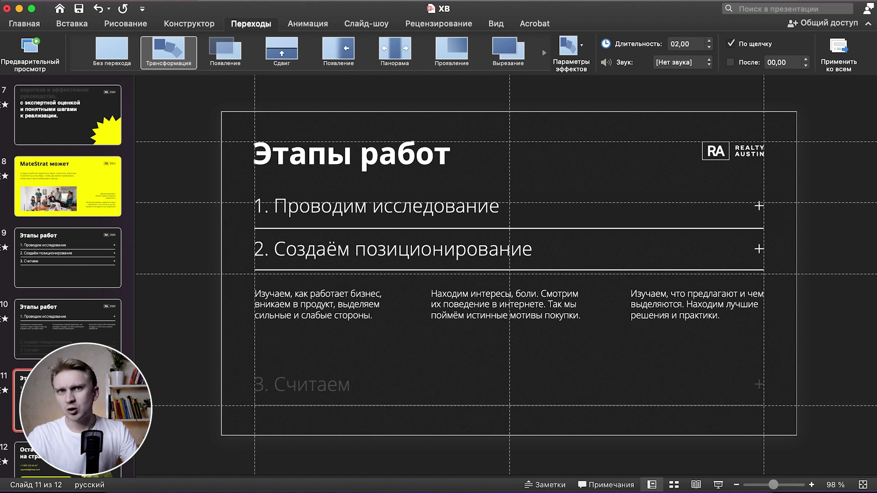
scroll(68, 274, "down", 2)
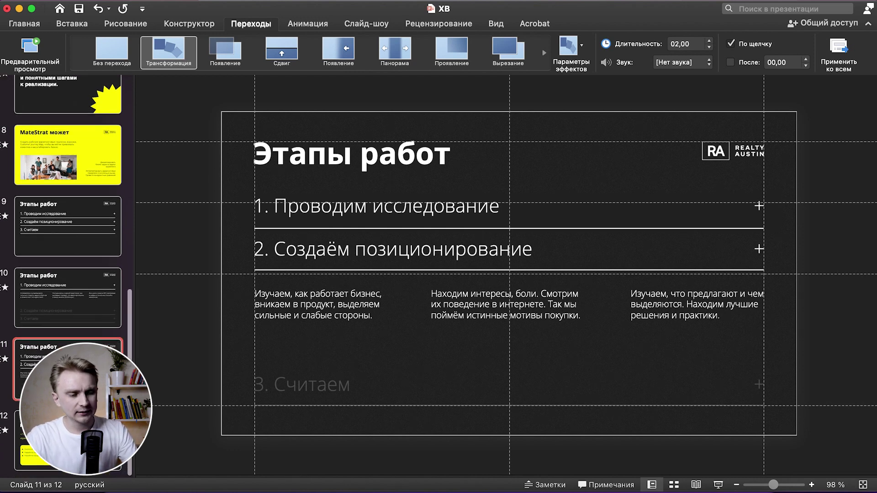
On slide 12, delete the three existing description boxes.
scroll(68, 274, "down", 1)
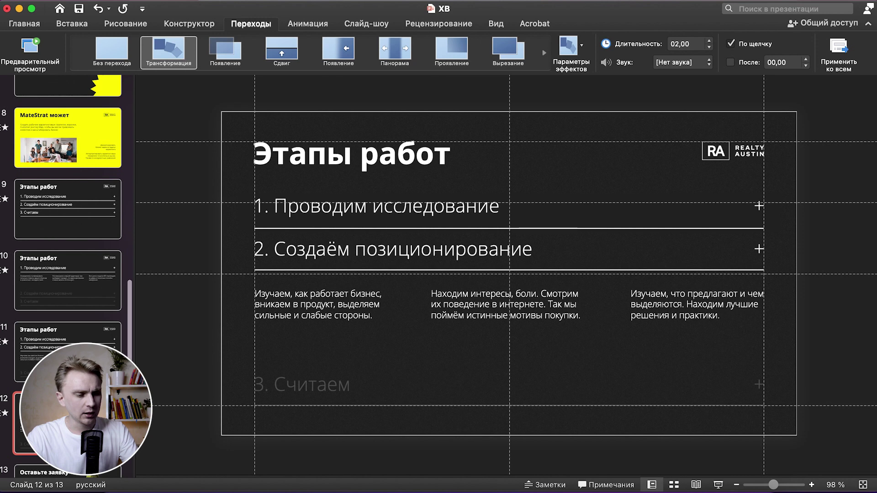
scroll(68, 274, "down", 2)
left_click(314, 312)
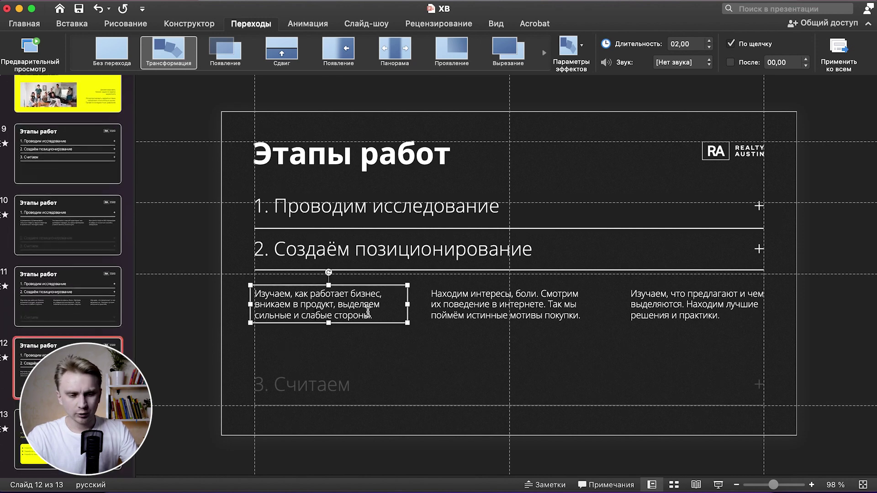
left_click(515, 309, "shift")
left_click(665, 309, "shift")
key("BackSpace")
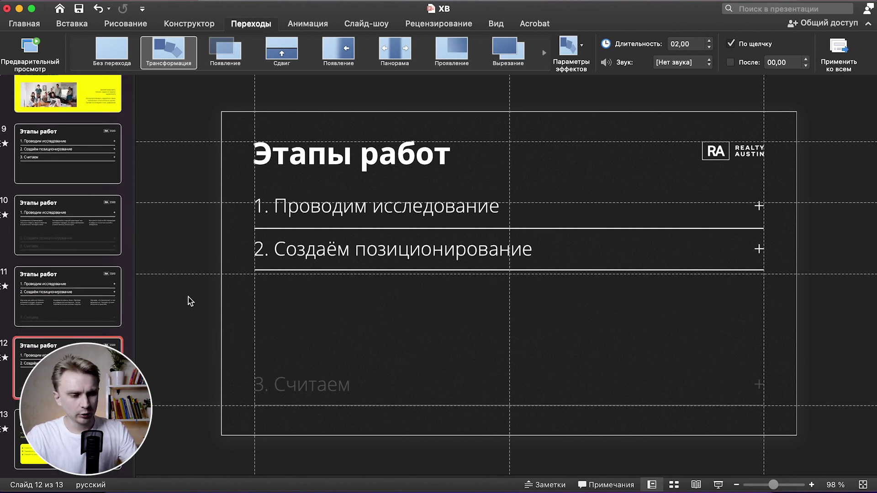
Delete the dim '3. Считаем' row and its underline from slide 12.
left_click(304, 395)
left_click(279, 392)
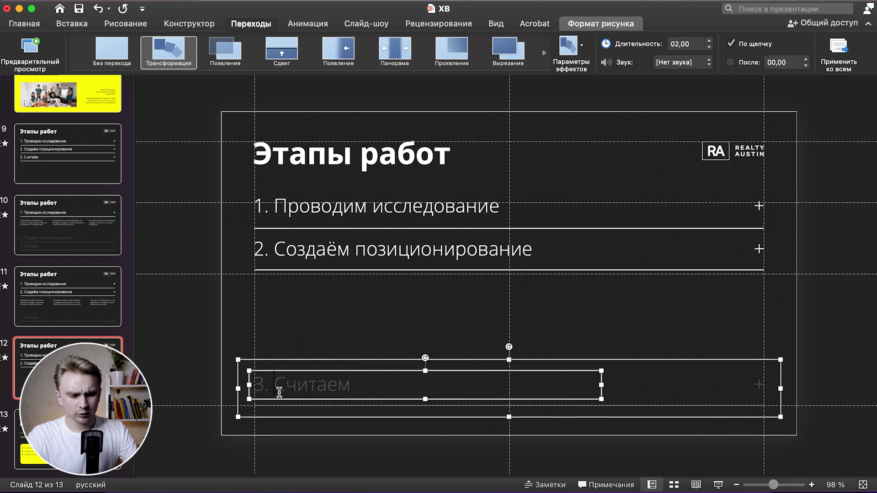
key("Escape")
key("BackSpace")
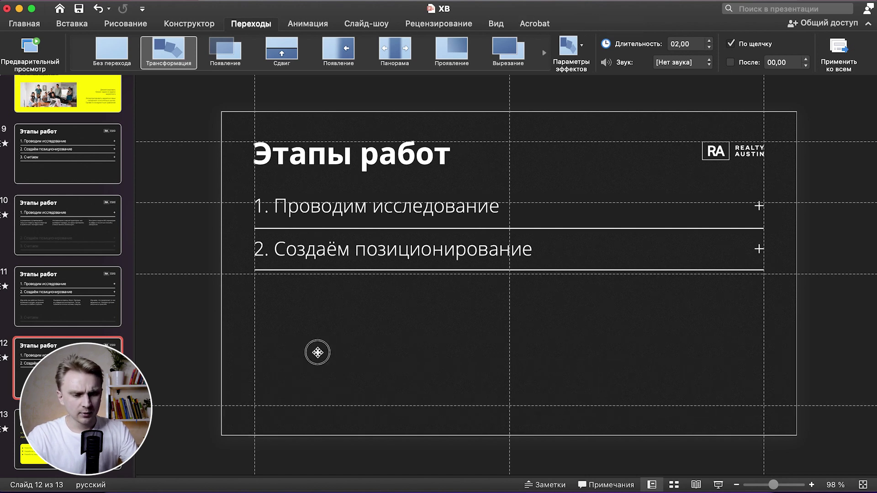
left_click(317, 354)
Copy the '3. Считаем' row from slide 9 and paste it onto slide 12.
left_click(59, 139)
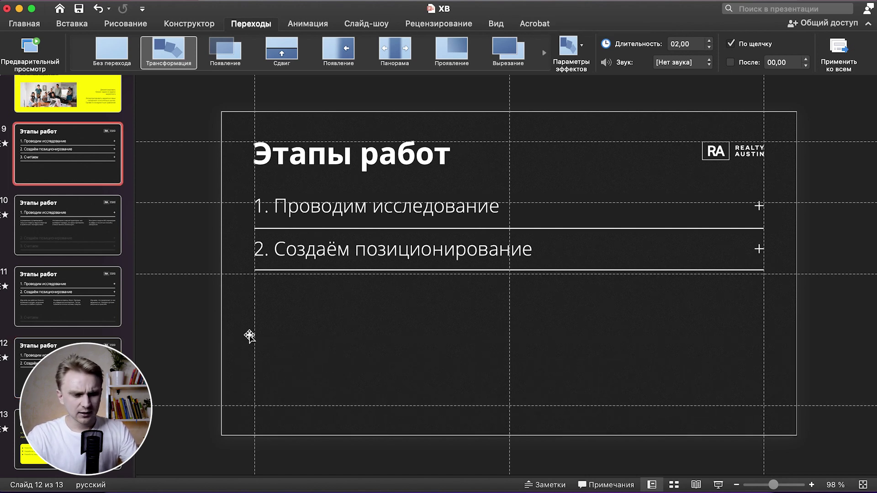
left_click(295, 319)
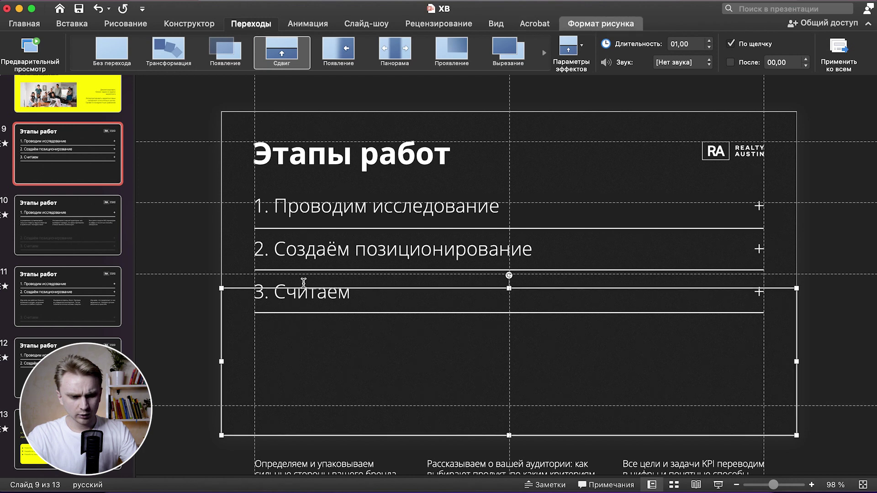
left_click(274, 318)
left_click(274, 324)
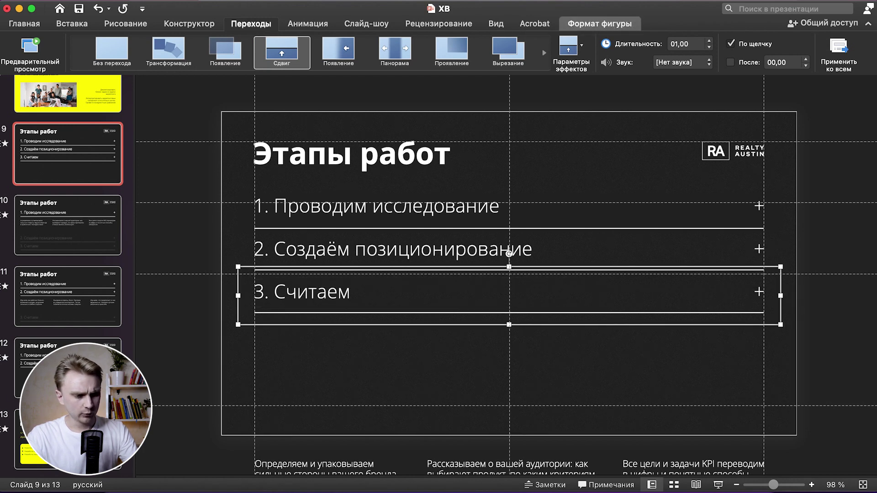
key("cmd+c")
left_click(105, 357)
key("cmd+v")
Drag step 3's three description boxes up directly beneath the '3. Считаем' row.
scroll(242, 382, "down", 3)
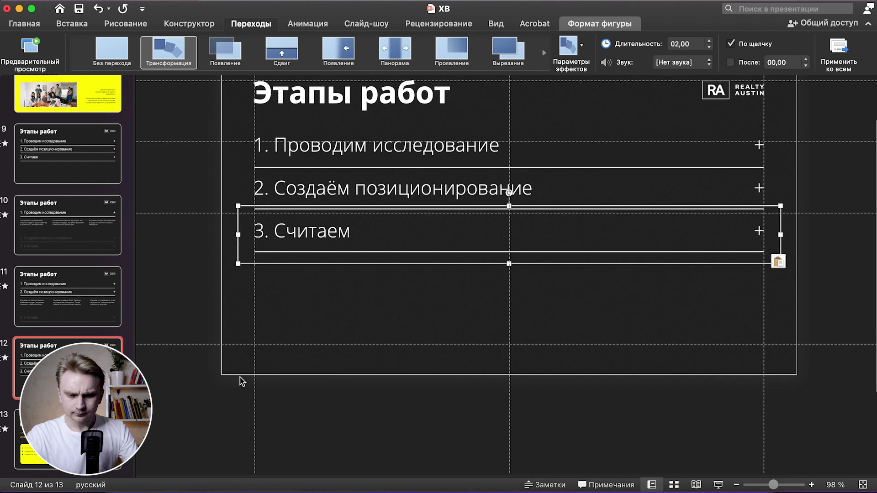
scroll(284, 386, "down", 5)
left_click(484, 443)
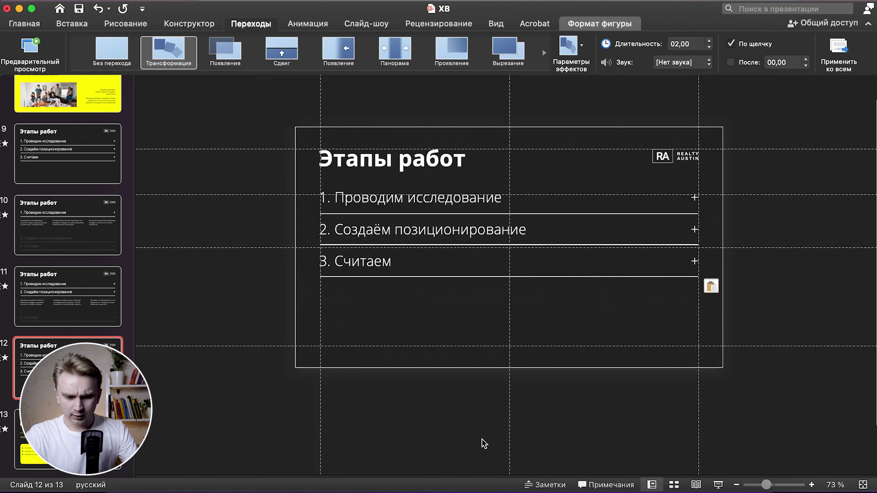
scroll(476, 383, "down", 2)
left_click(419, 439)
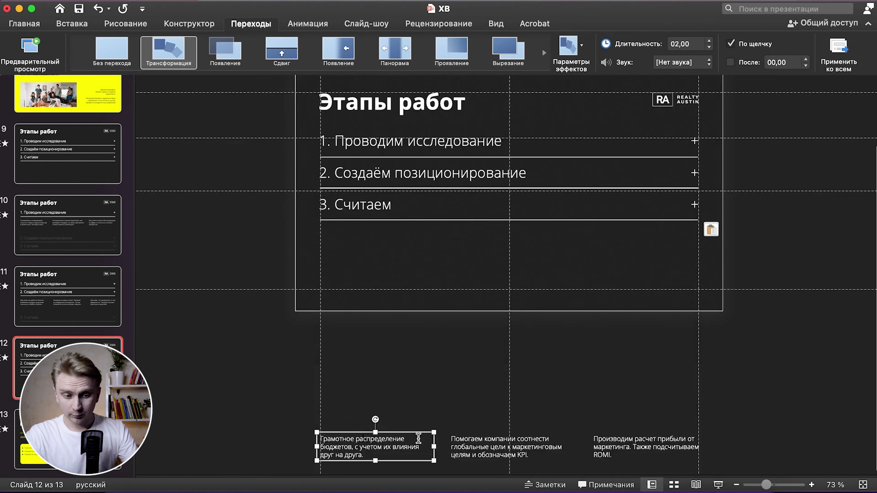
left_click(625, 443, "shift")
left_click(502, 446, "shift")
left_click_drag(550, 455, 548, 259)
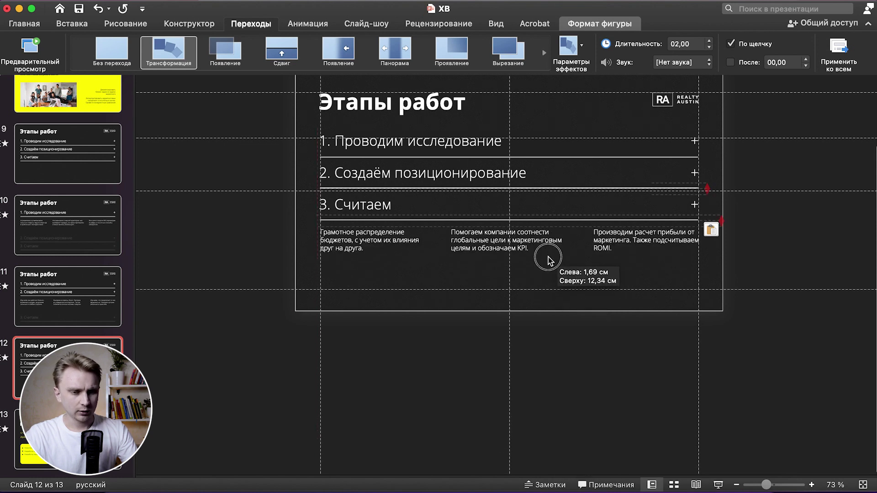
scroll(151, 363, "up", 3)
left_click(178, 95)
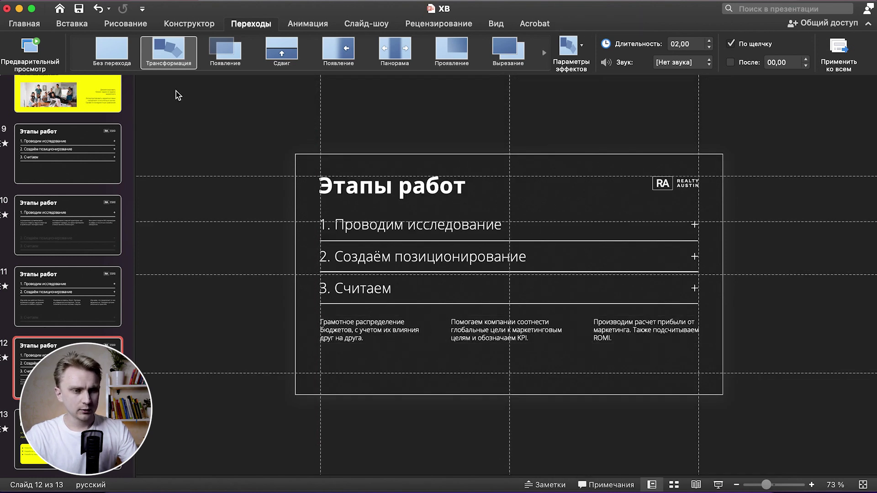
Preview the Morph and Push transitions, then briefly run the slideshow from the title slide.
left_click(174, 57)
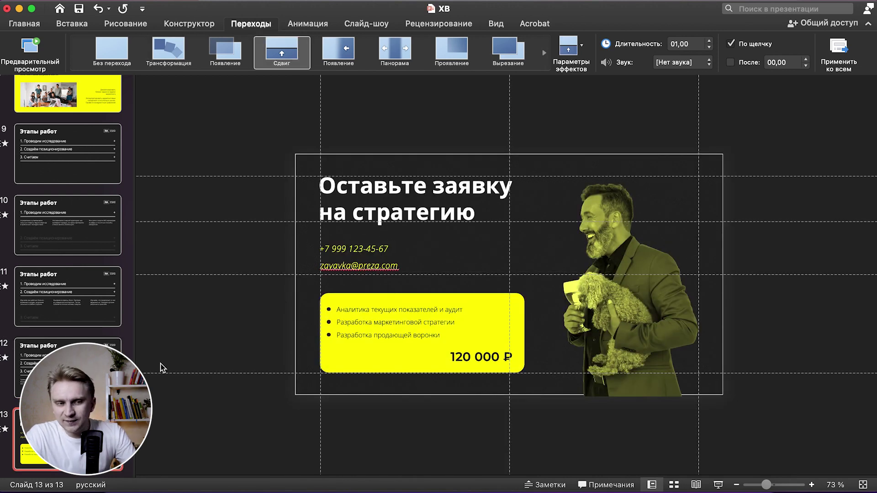
left_click(283, 59)
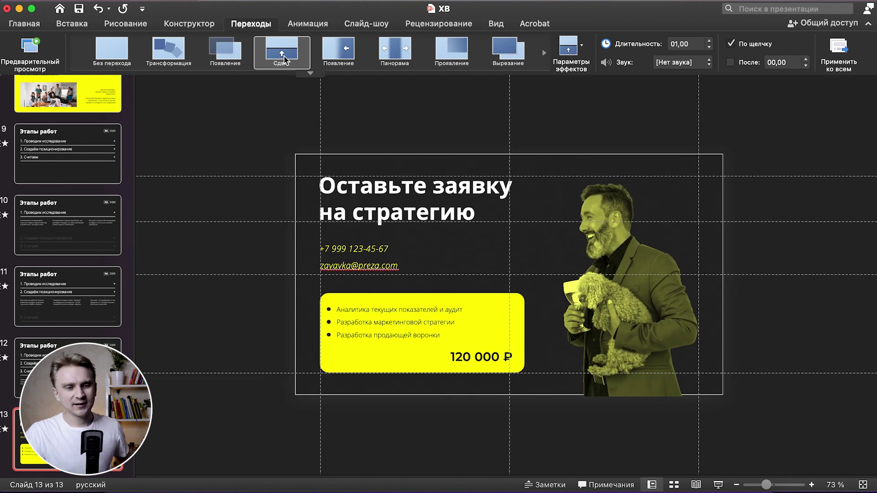
scroll(69, 274, "up", 10)
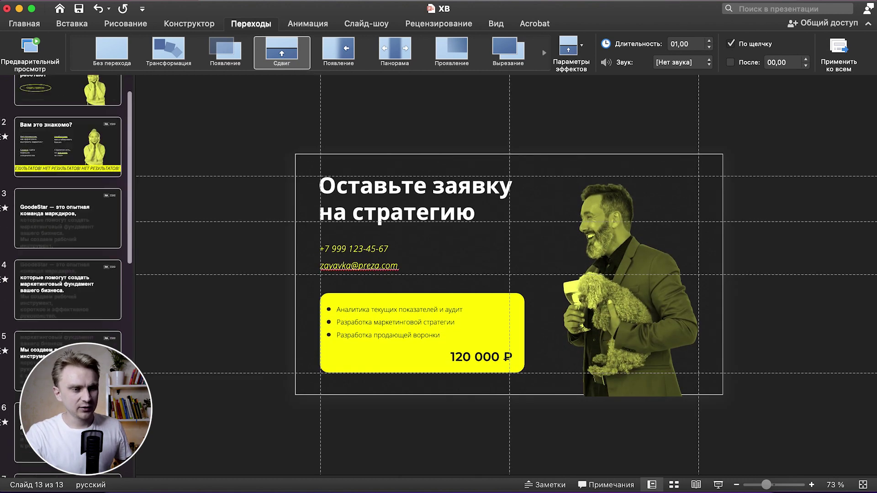
left_click(67, 109)
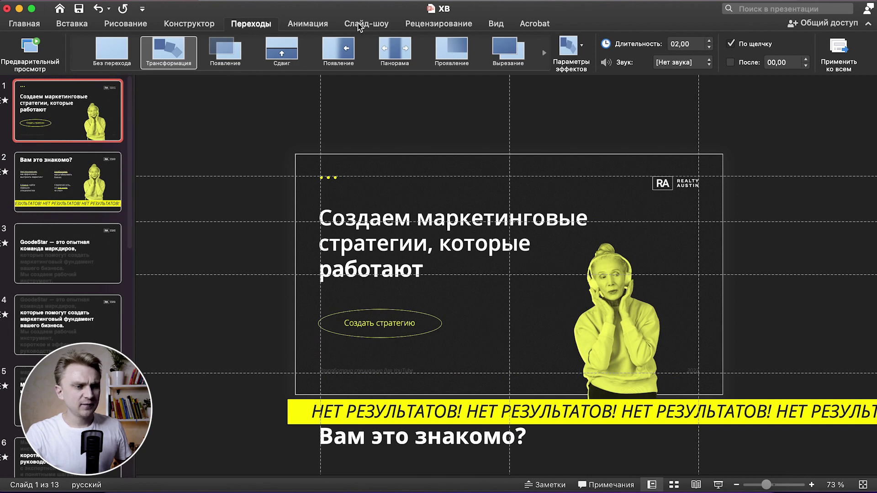
left_click(368, 26)
left_click(104, 48)
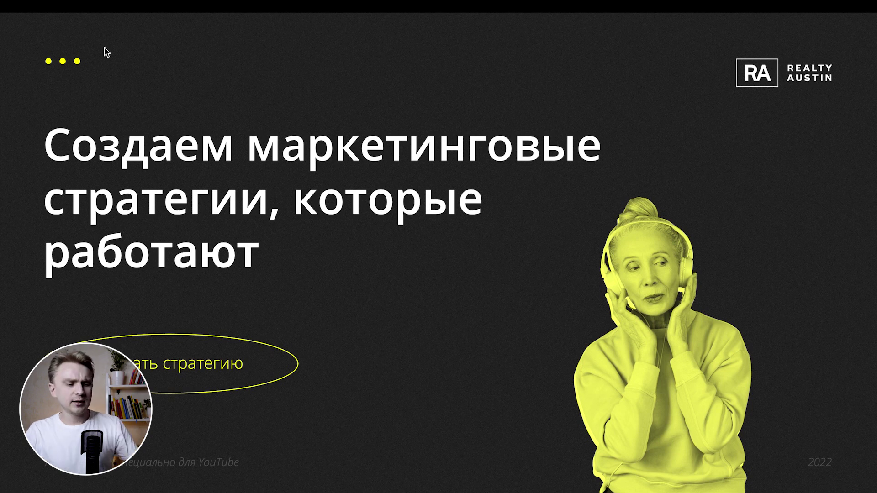
key("Escape")
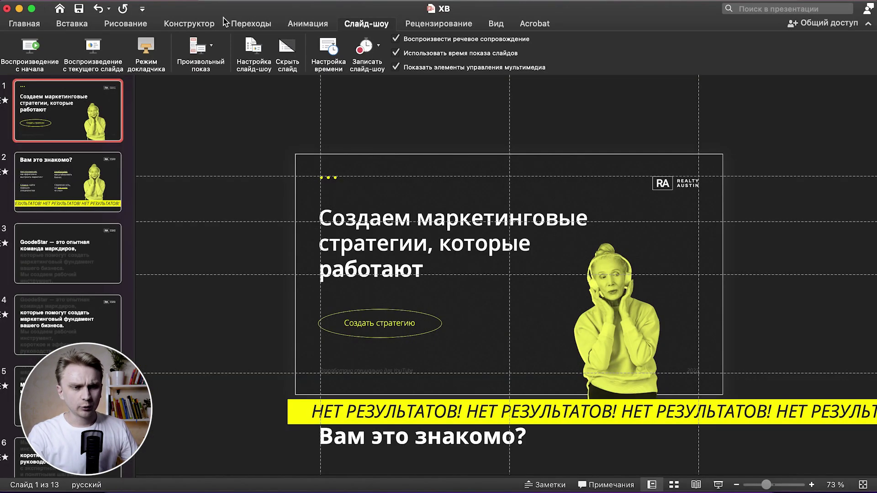
Set the title slide's transition to Без перехода and restart the slideshow from it.
left_click(250, 24)
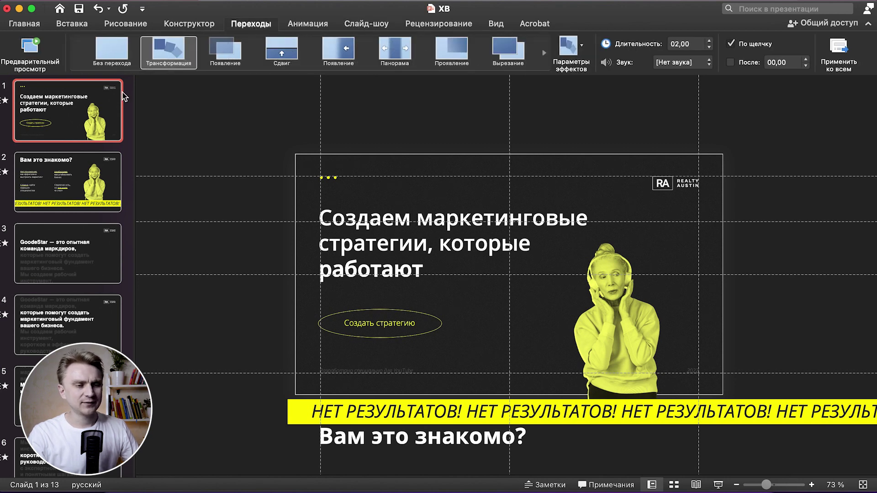
left_click(117, 58)
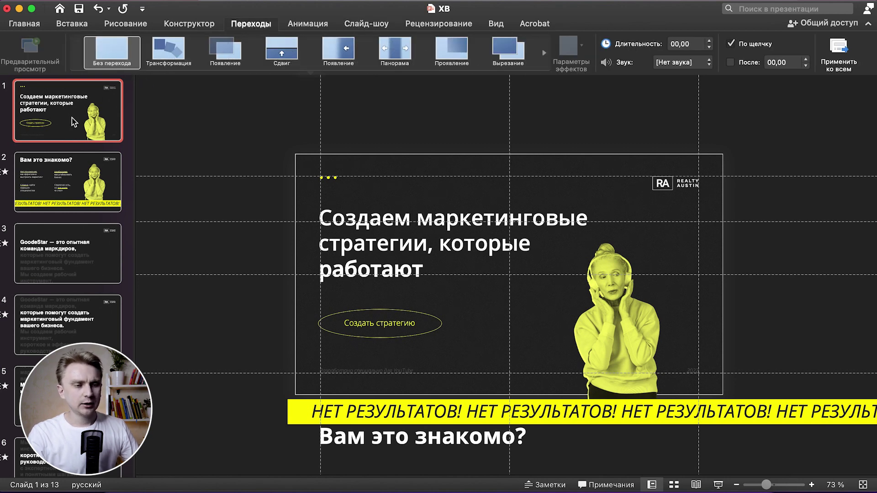
left_click(342, 24)
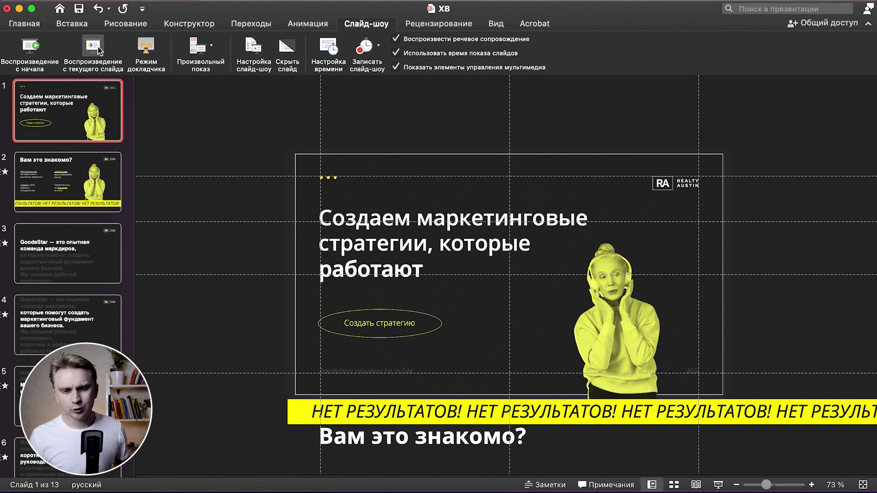
left_click(98, 46)
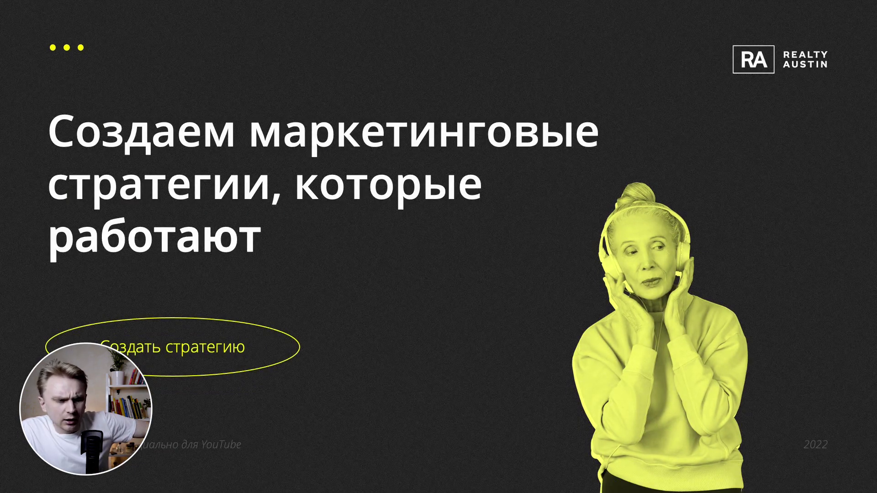
Advance the slideshow to the 'Вам это знакомо?' slide, then exit back to editing view.
key("Right")
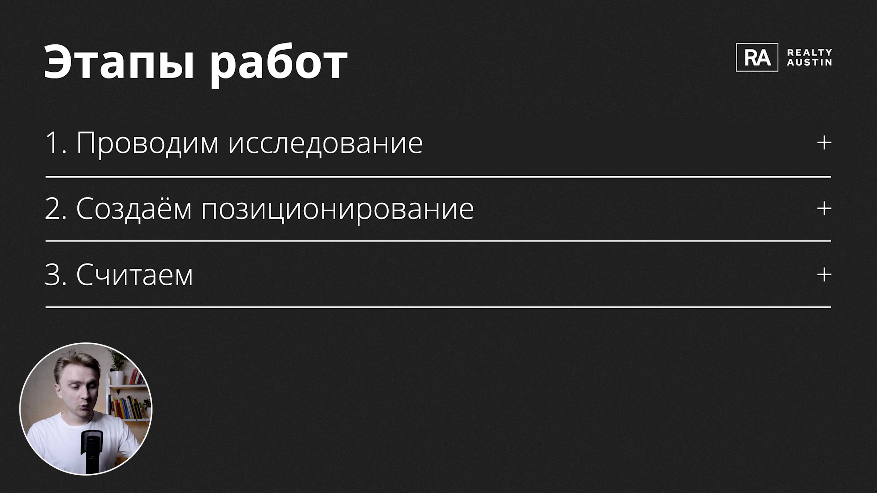
key("Escape")
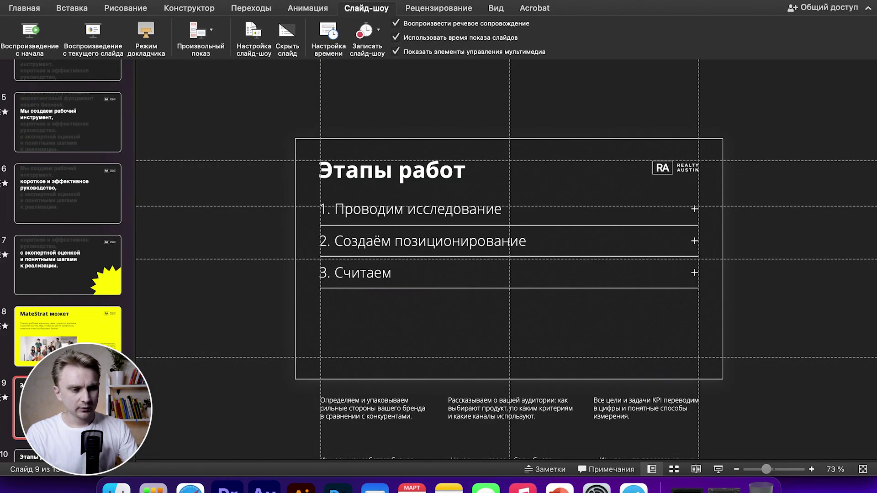
Restart the slideshow from the 'Этапы работ' slide and replay the Morph from 'MateStrat может'.
scroll(67, 260, "down", 2)
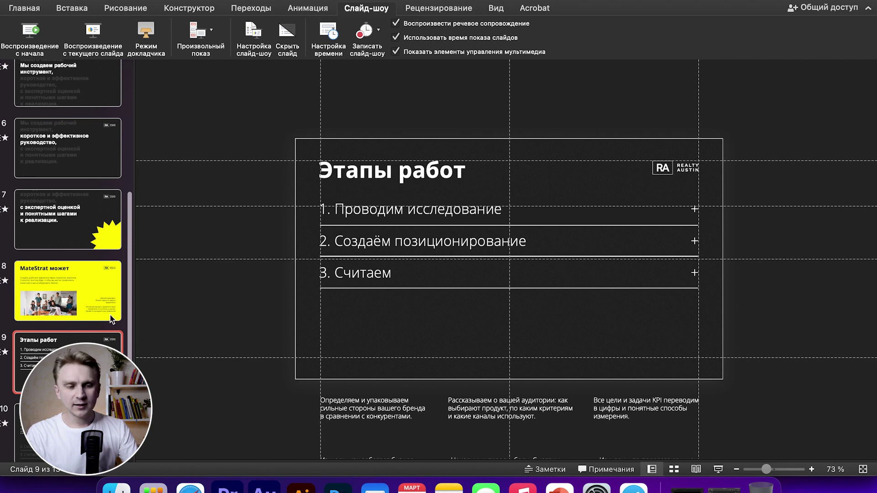
left_click(93, 31)
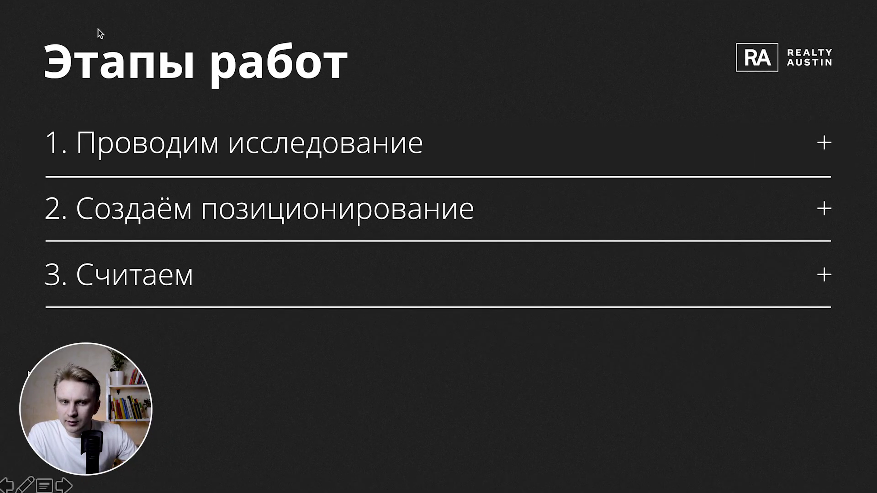
key("Left")
key("Right")
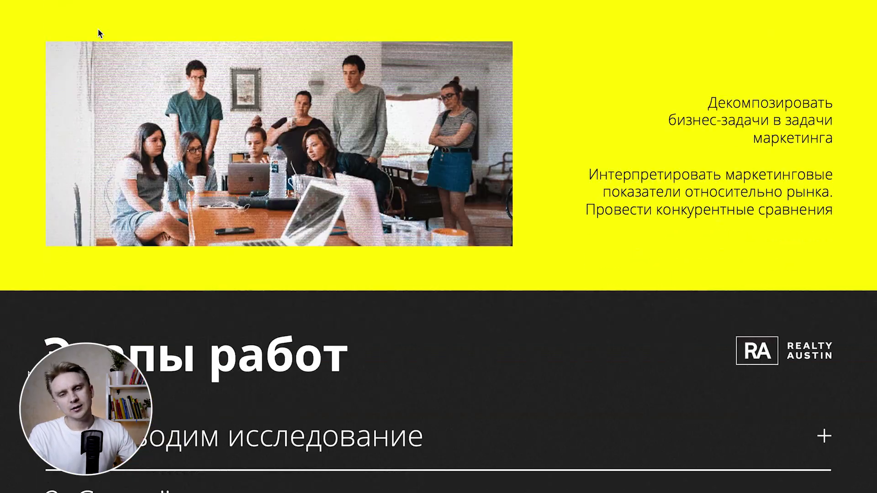
key("Left")
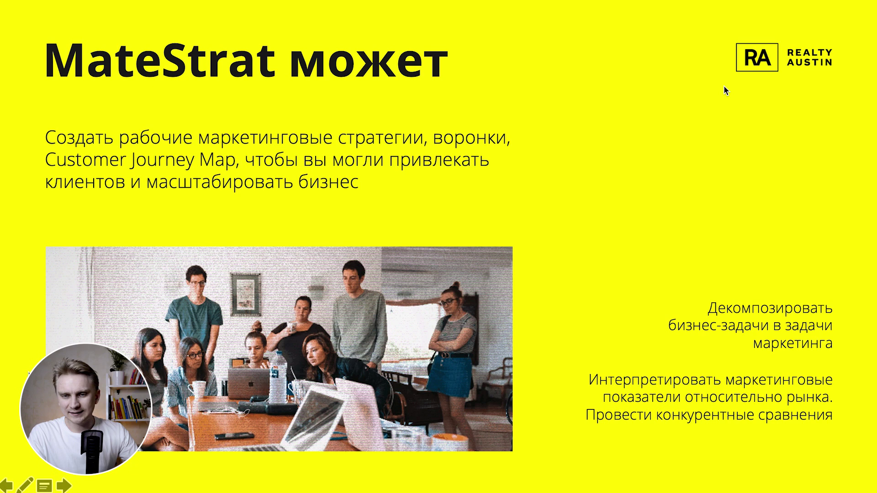
key("Left")
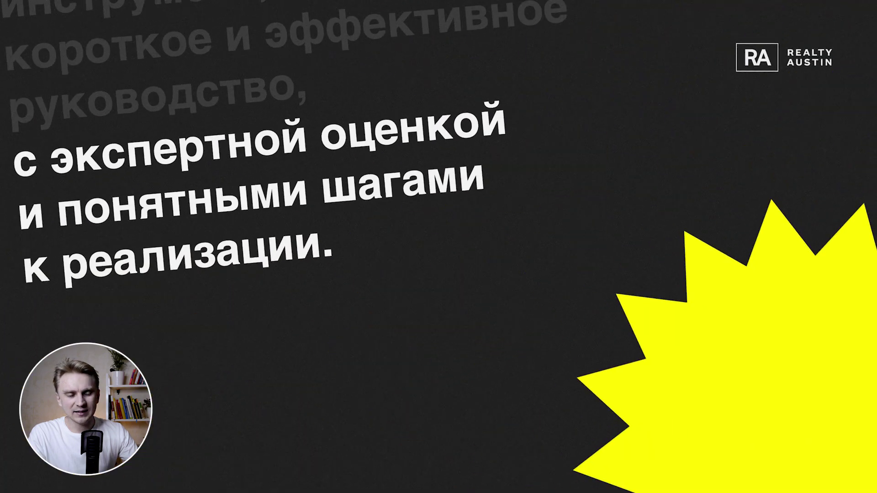
key("Right")
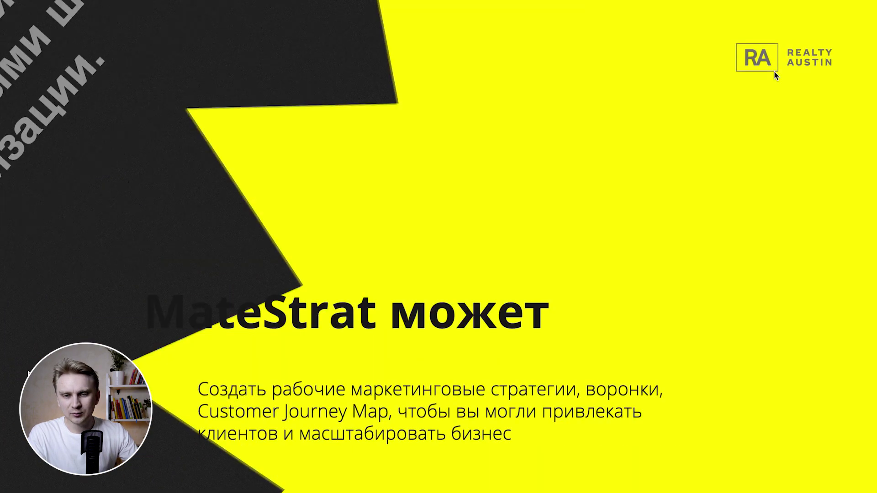
key("Right")
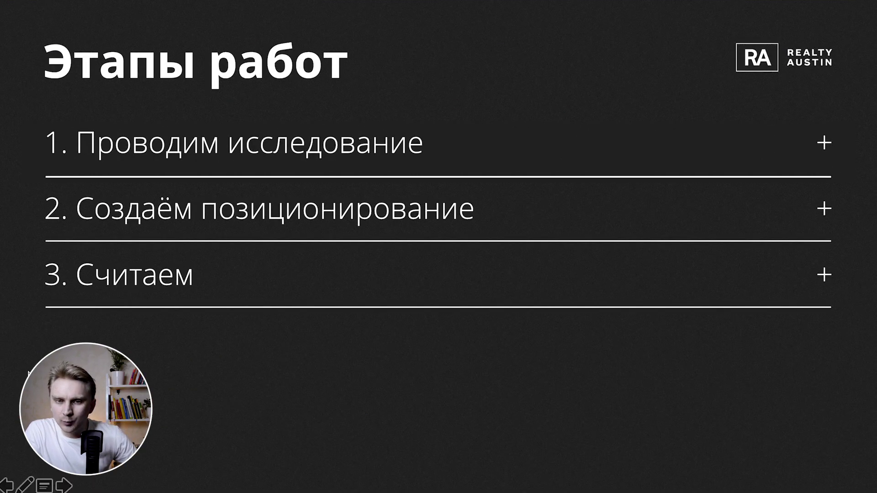
Expand steps 1, 2 'Создаём позиционирование' and 3 'Считаем' in turn.
key("Right")
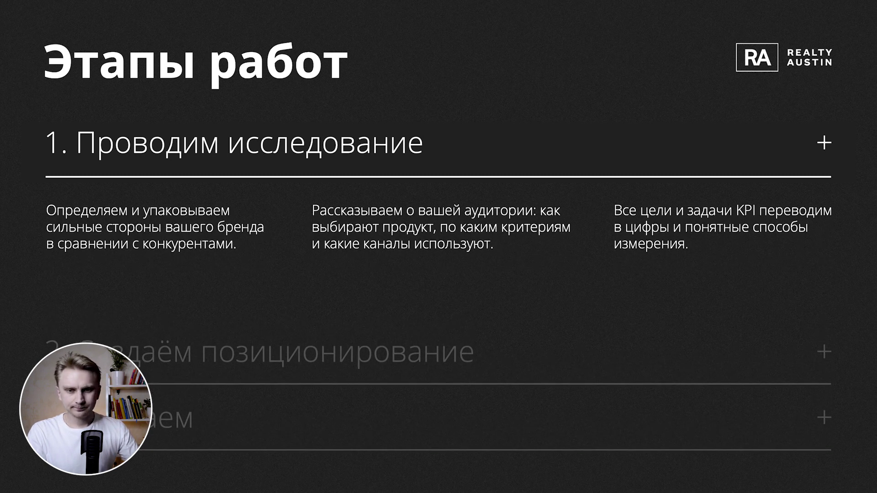
key("Right")
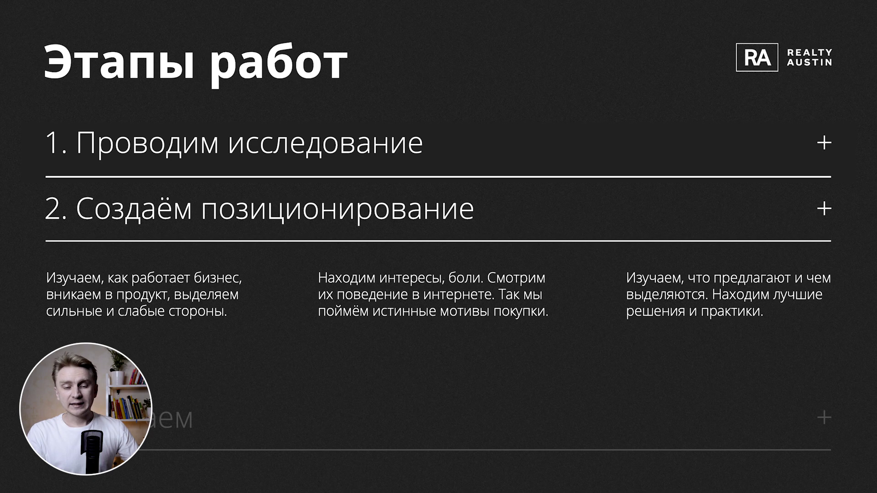
key("Right")
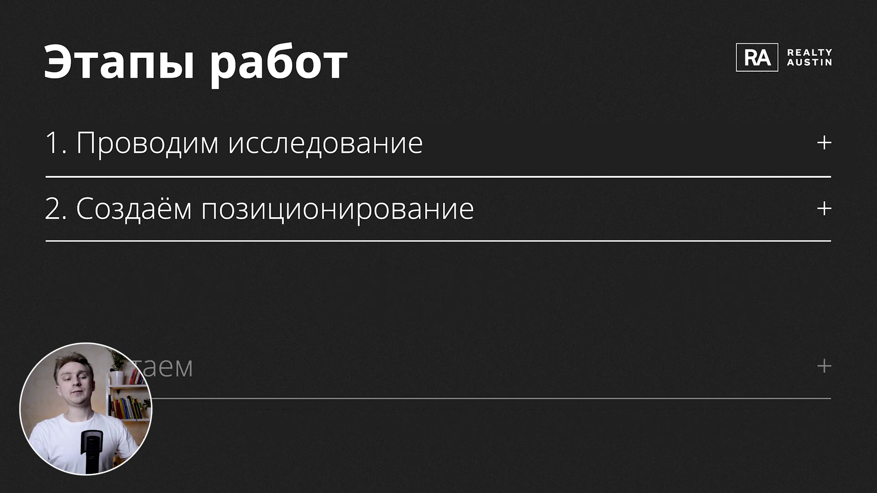